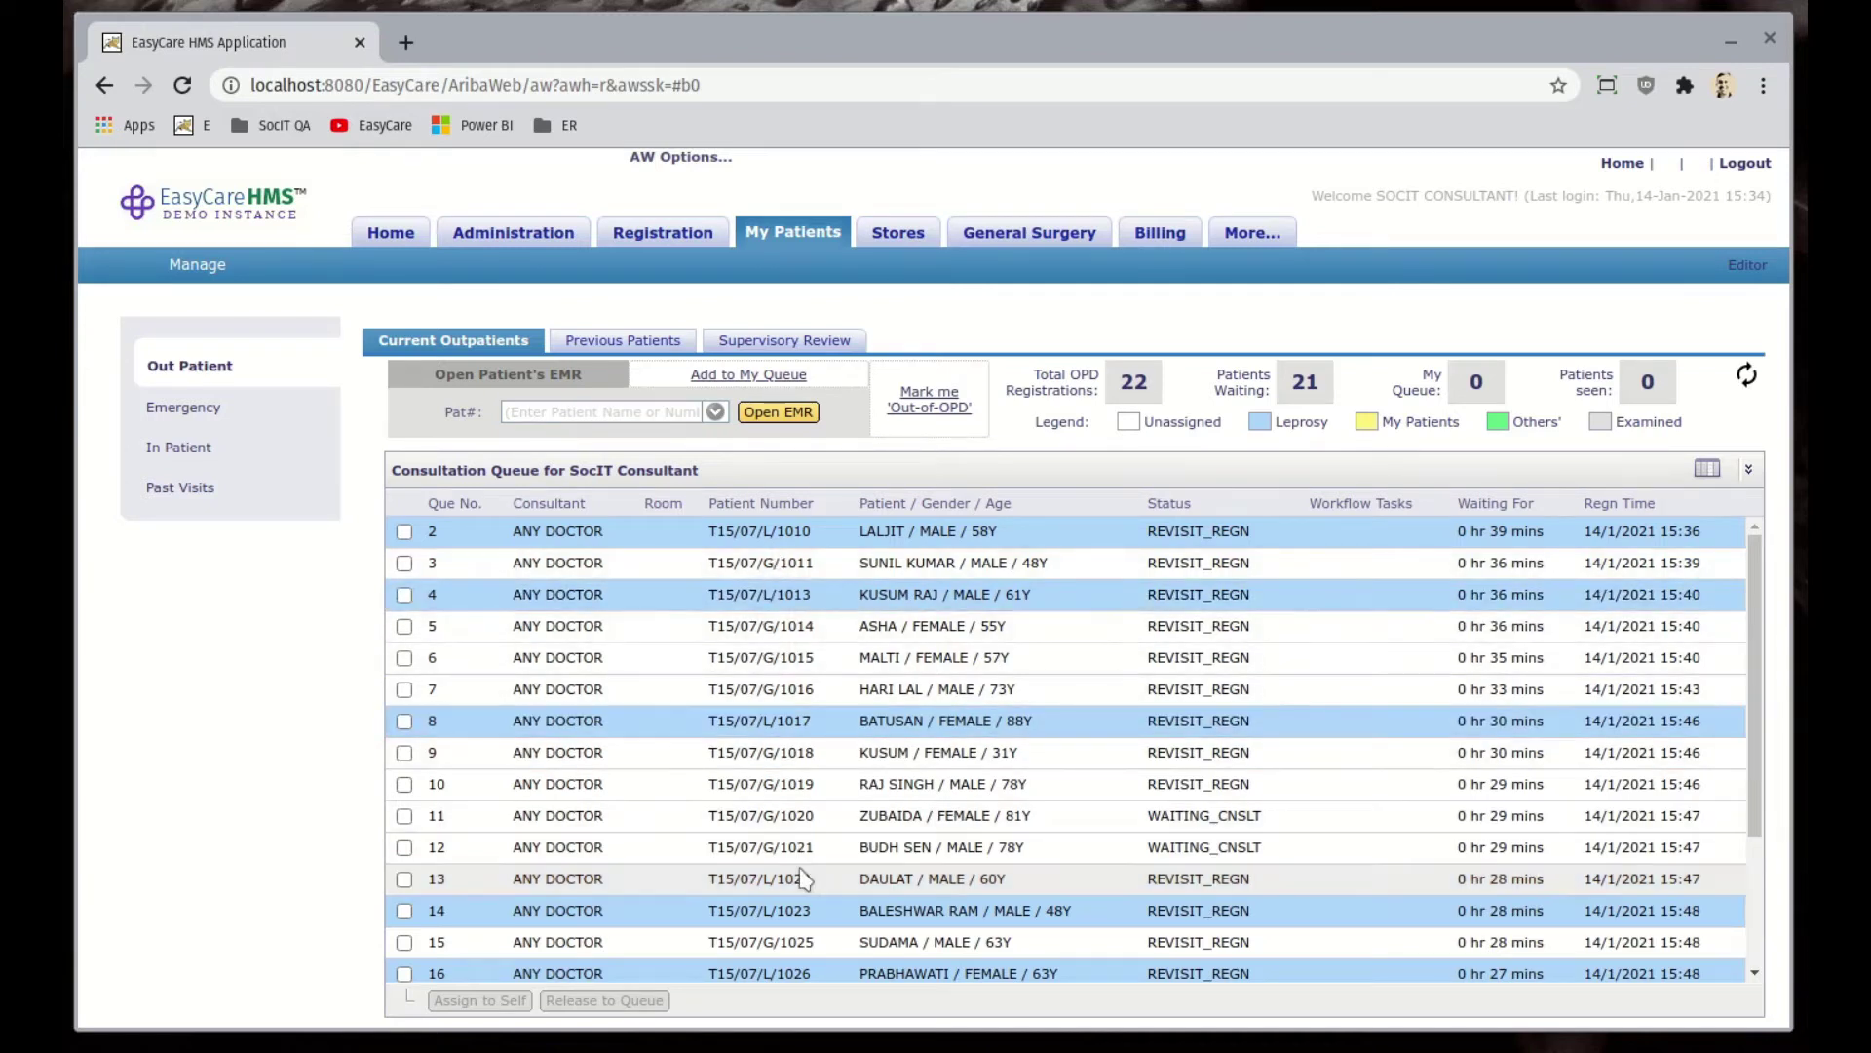
- Assign queue patients 12, 13 and 14 to yourself
{"action": "left_click", "coordinate": [403, 847]}
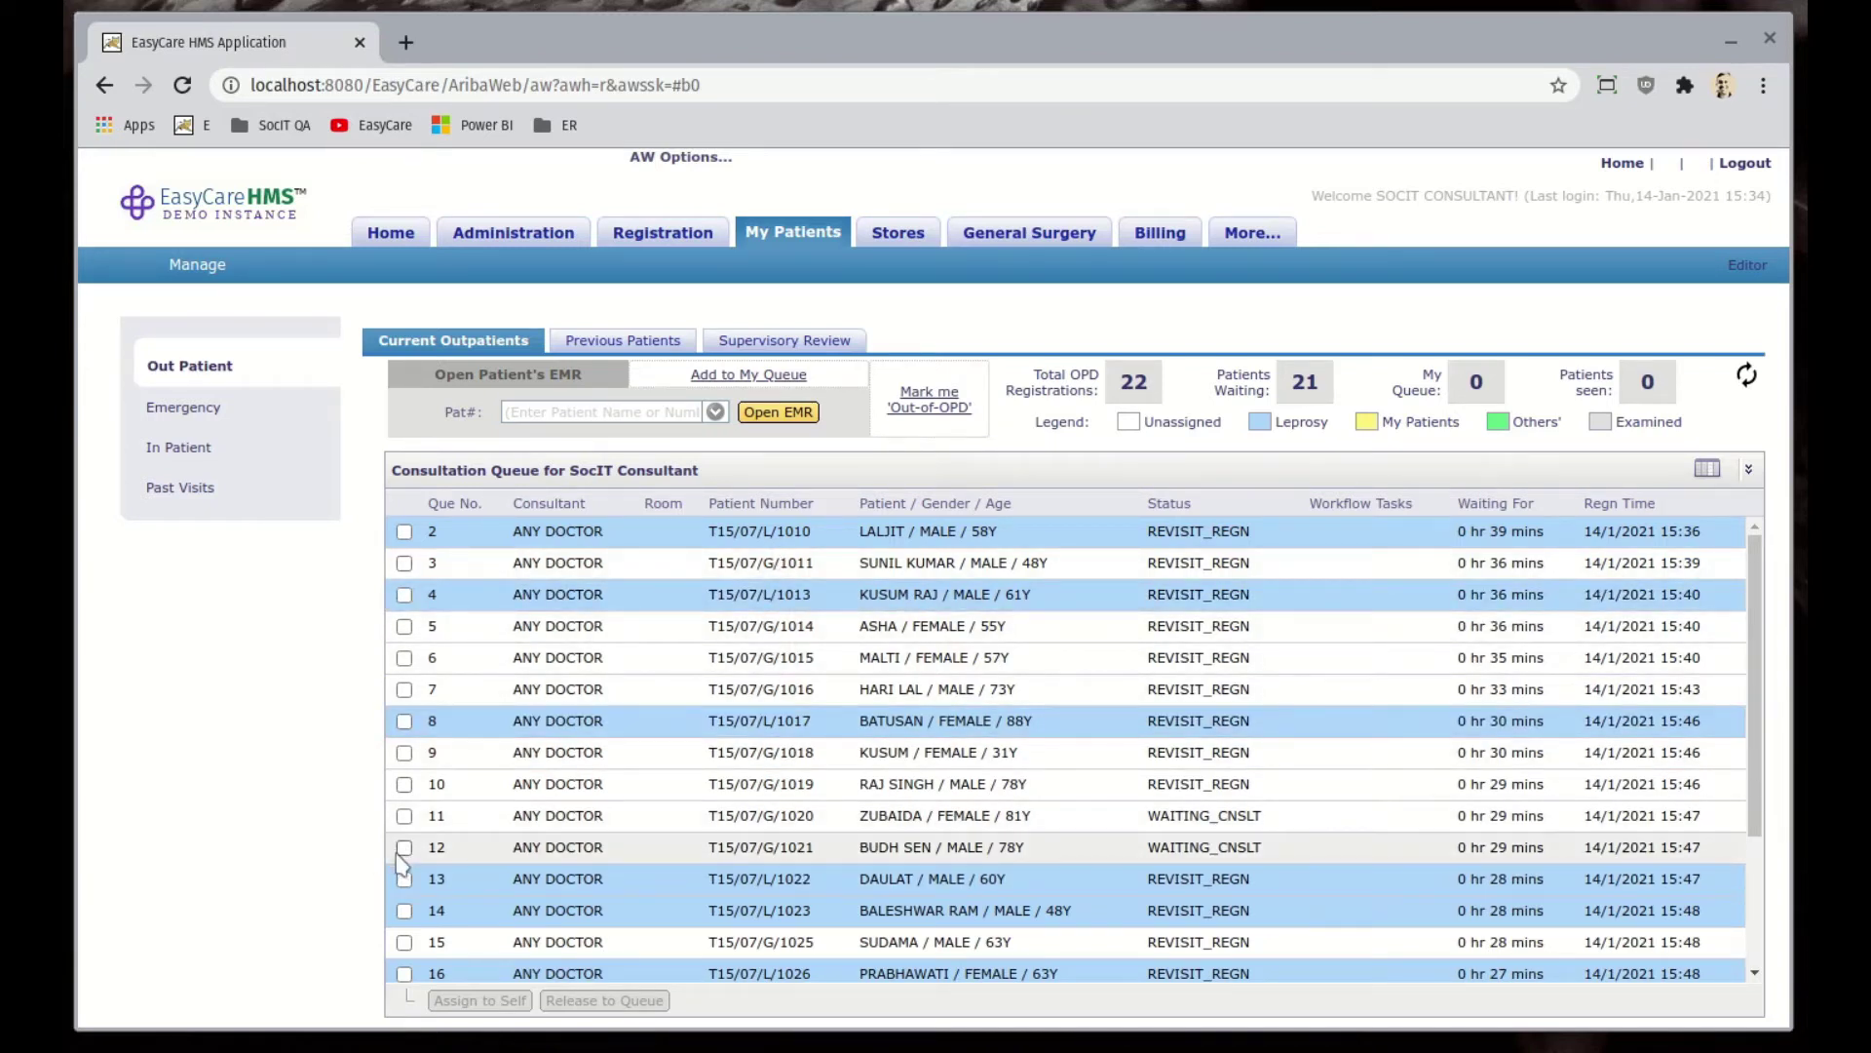
{"action": "left_click", "coordinate": [403, 878]}
{"action": "left_click", "coordinate": [404, 910]}
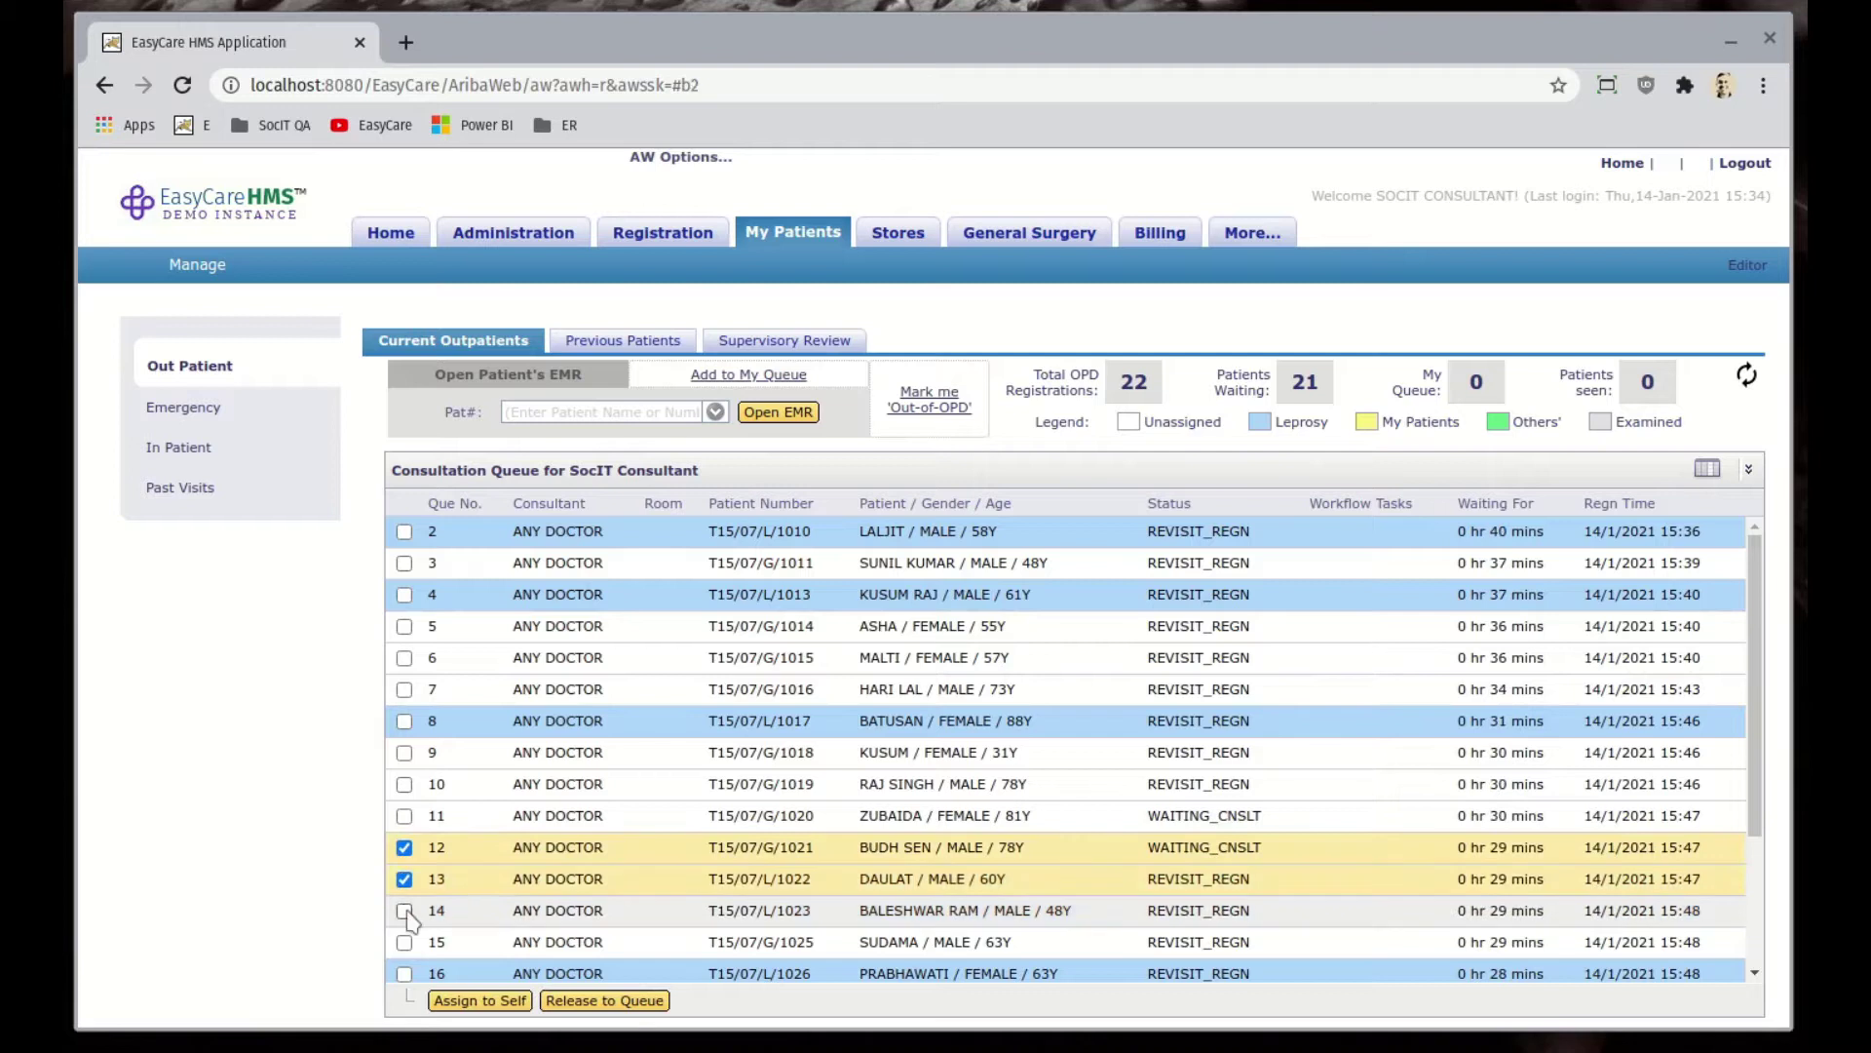
{"action": "left_click", "coordinate": [477, 1001]}
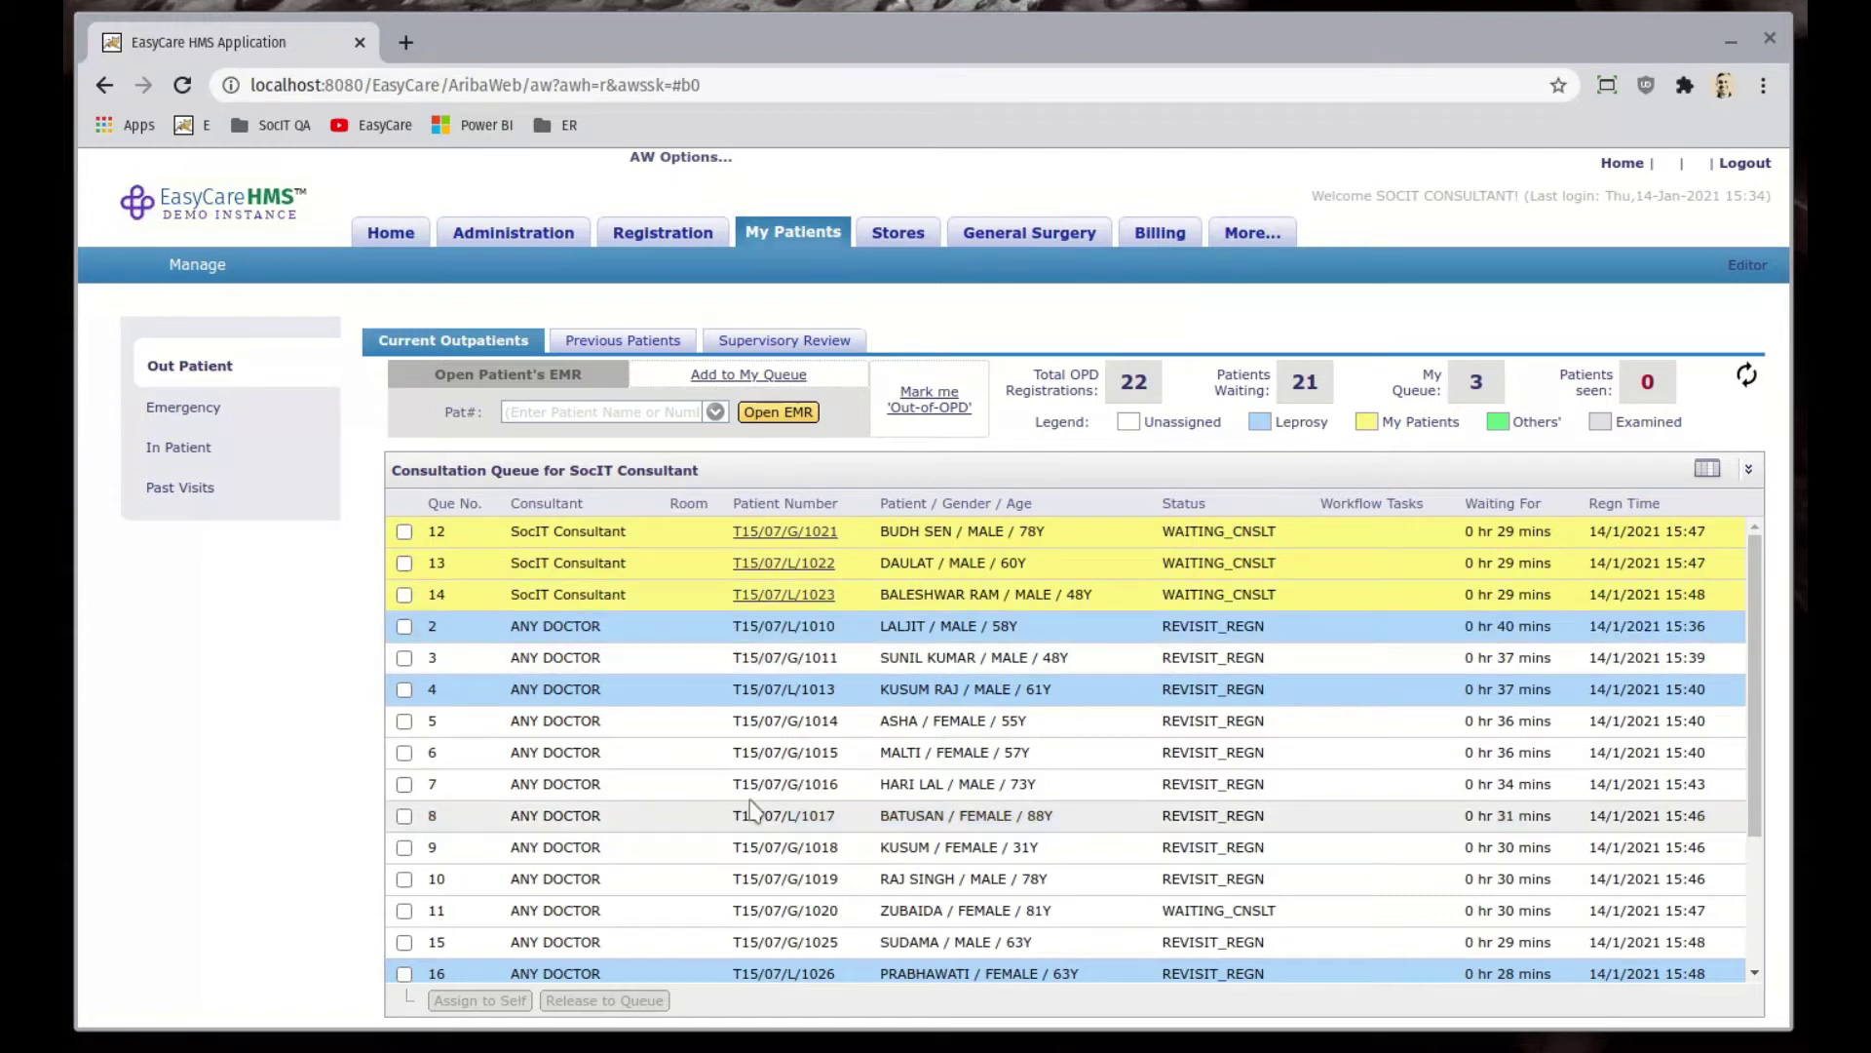
- Release patients 12, 13 and 14 back to the general queue
{"action": "scroll", "coordinate": [750, 807], "scroll_direction": "down", "scroll_amount": 3}
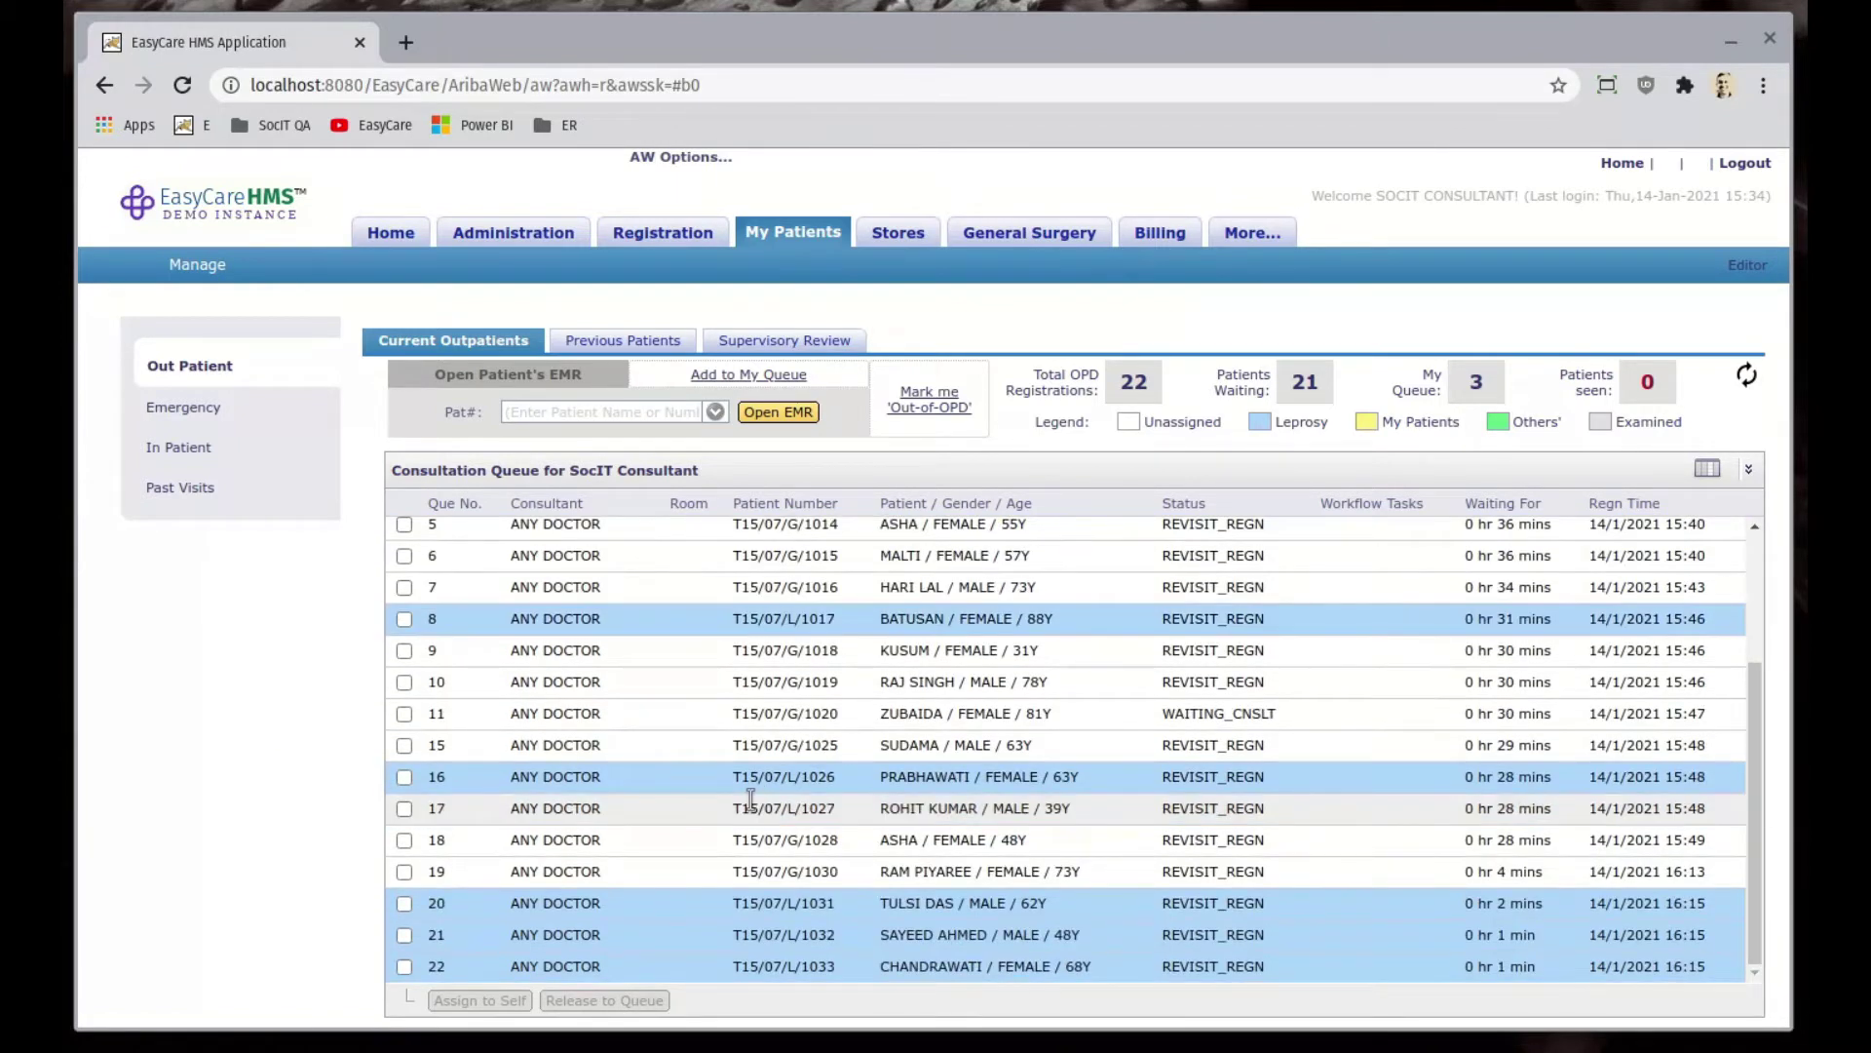
{"action": "scroll", "coordinate": [750, 800], "scroll_direction": "up", "scroll_amount": 3}
{"action": "left_click", "coordinate": [403, 531]}
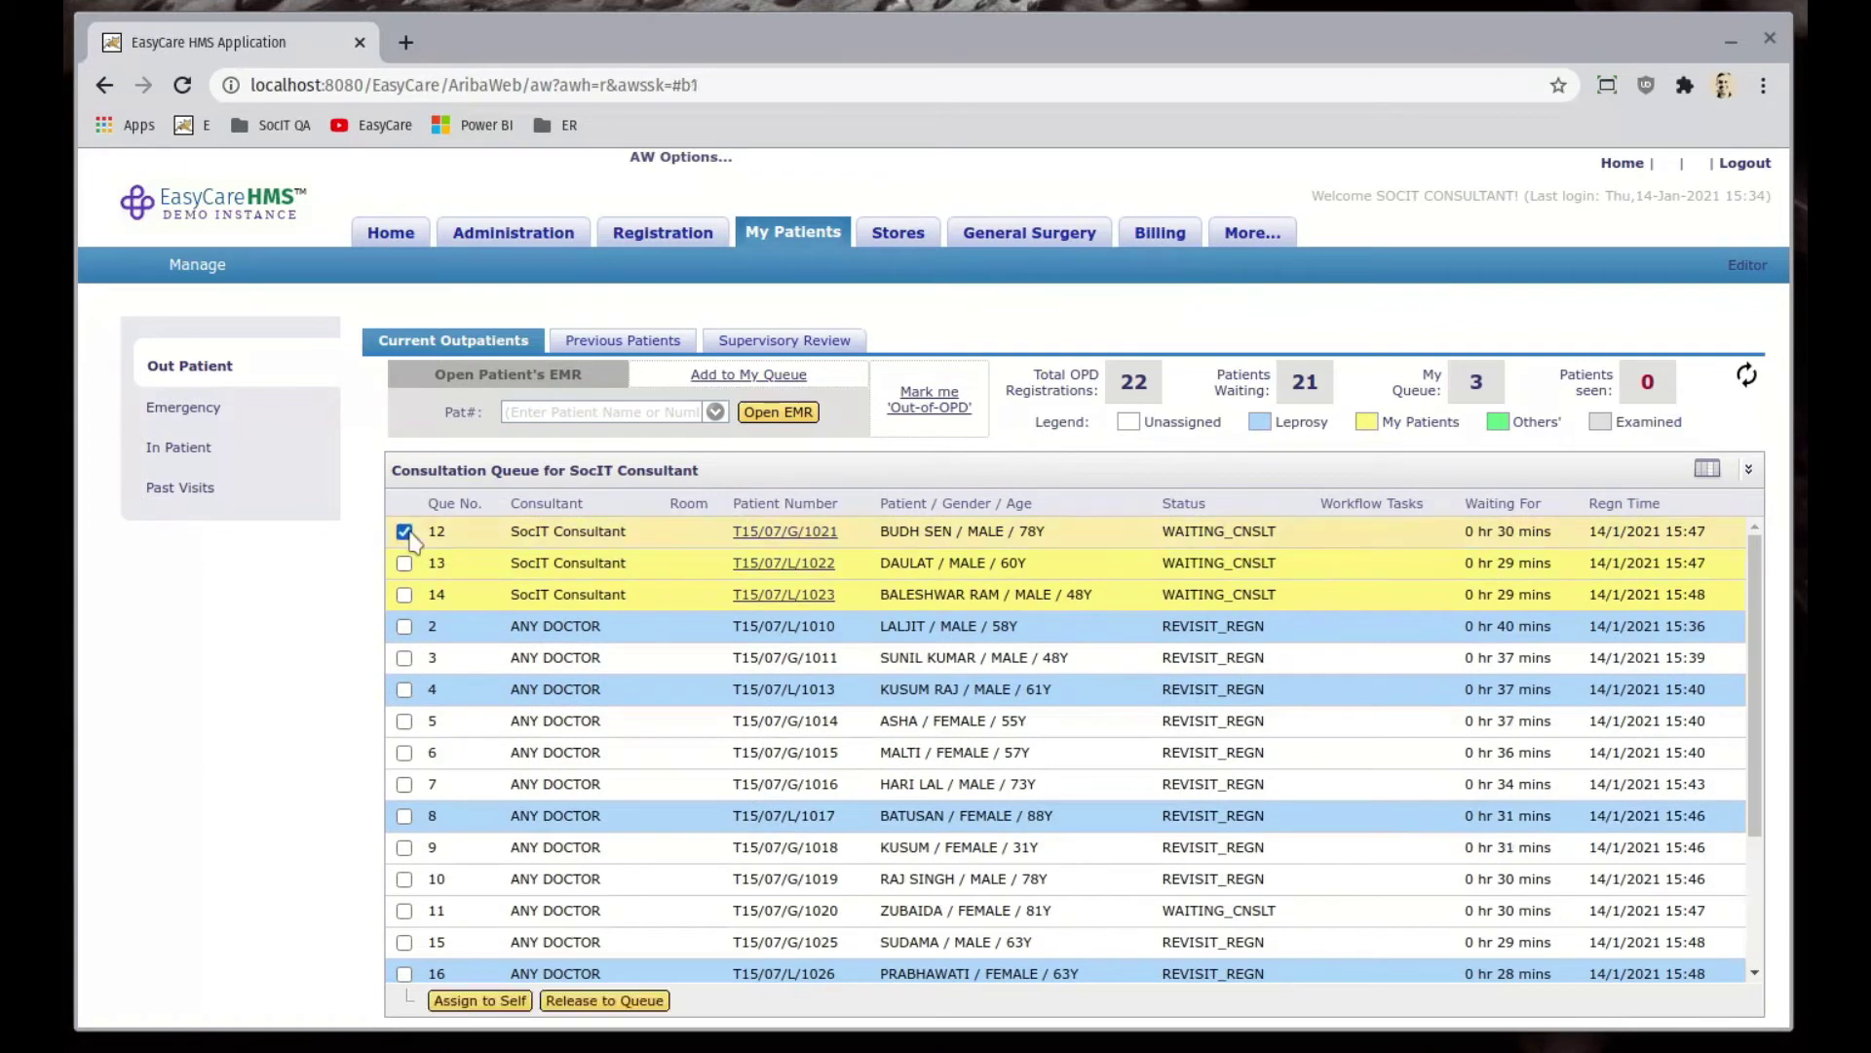
{"action": "left_click", "coordinate": [403, 564]}
{"action": "left_click", "coordinate": [404, 595]}
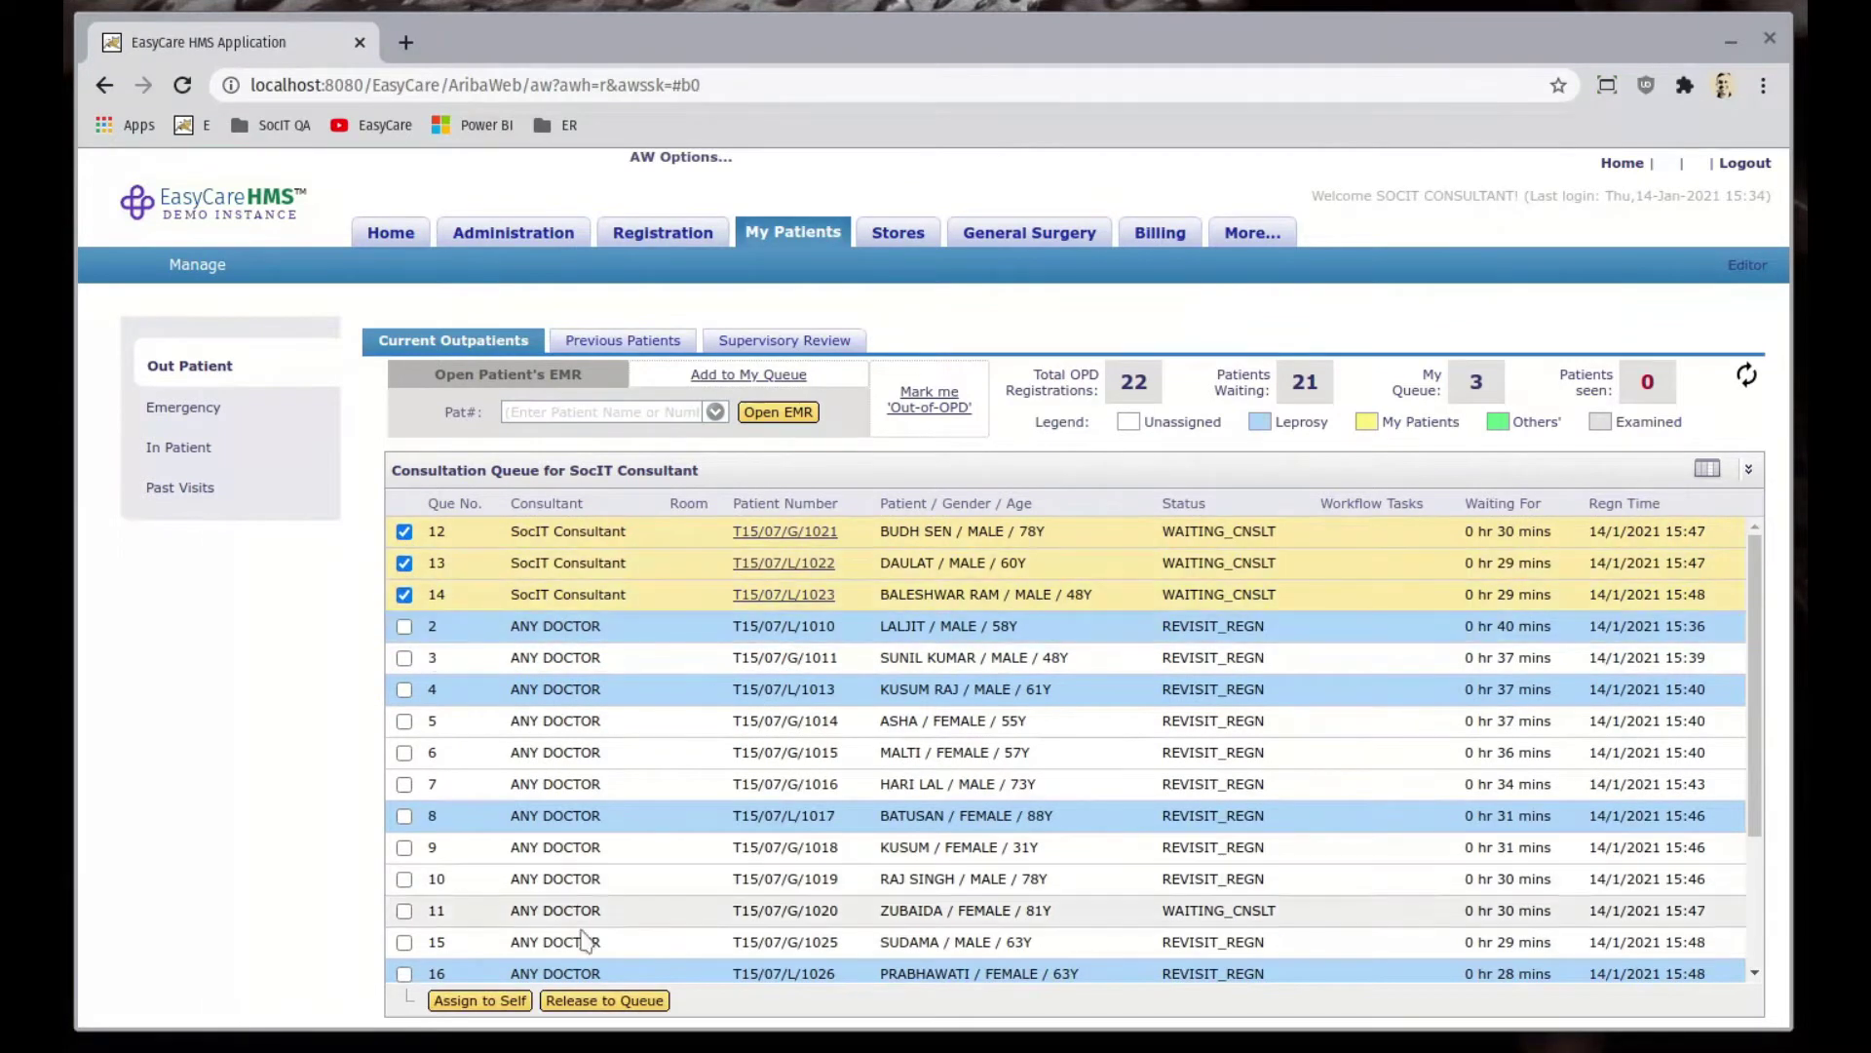
{"action": "left_click", "coordinate": [590, 1001]}
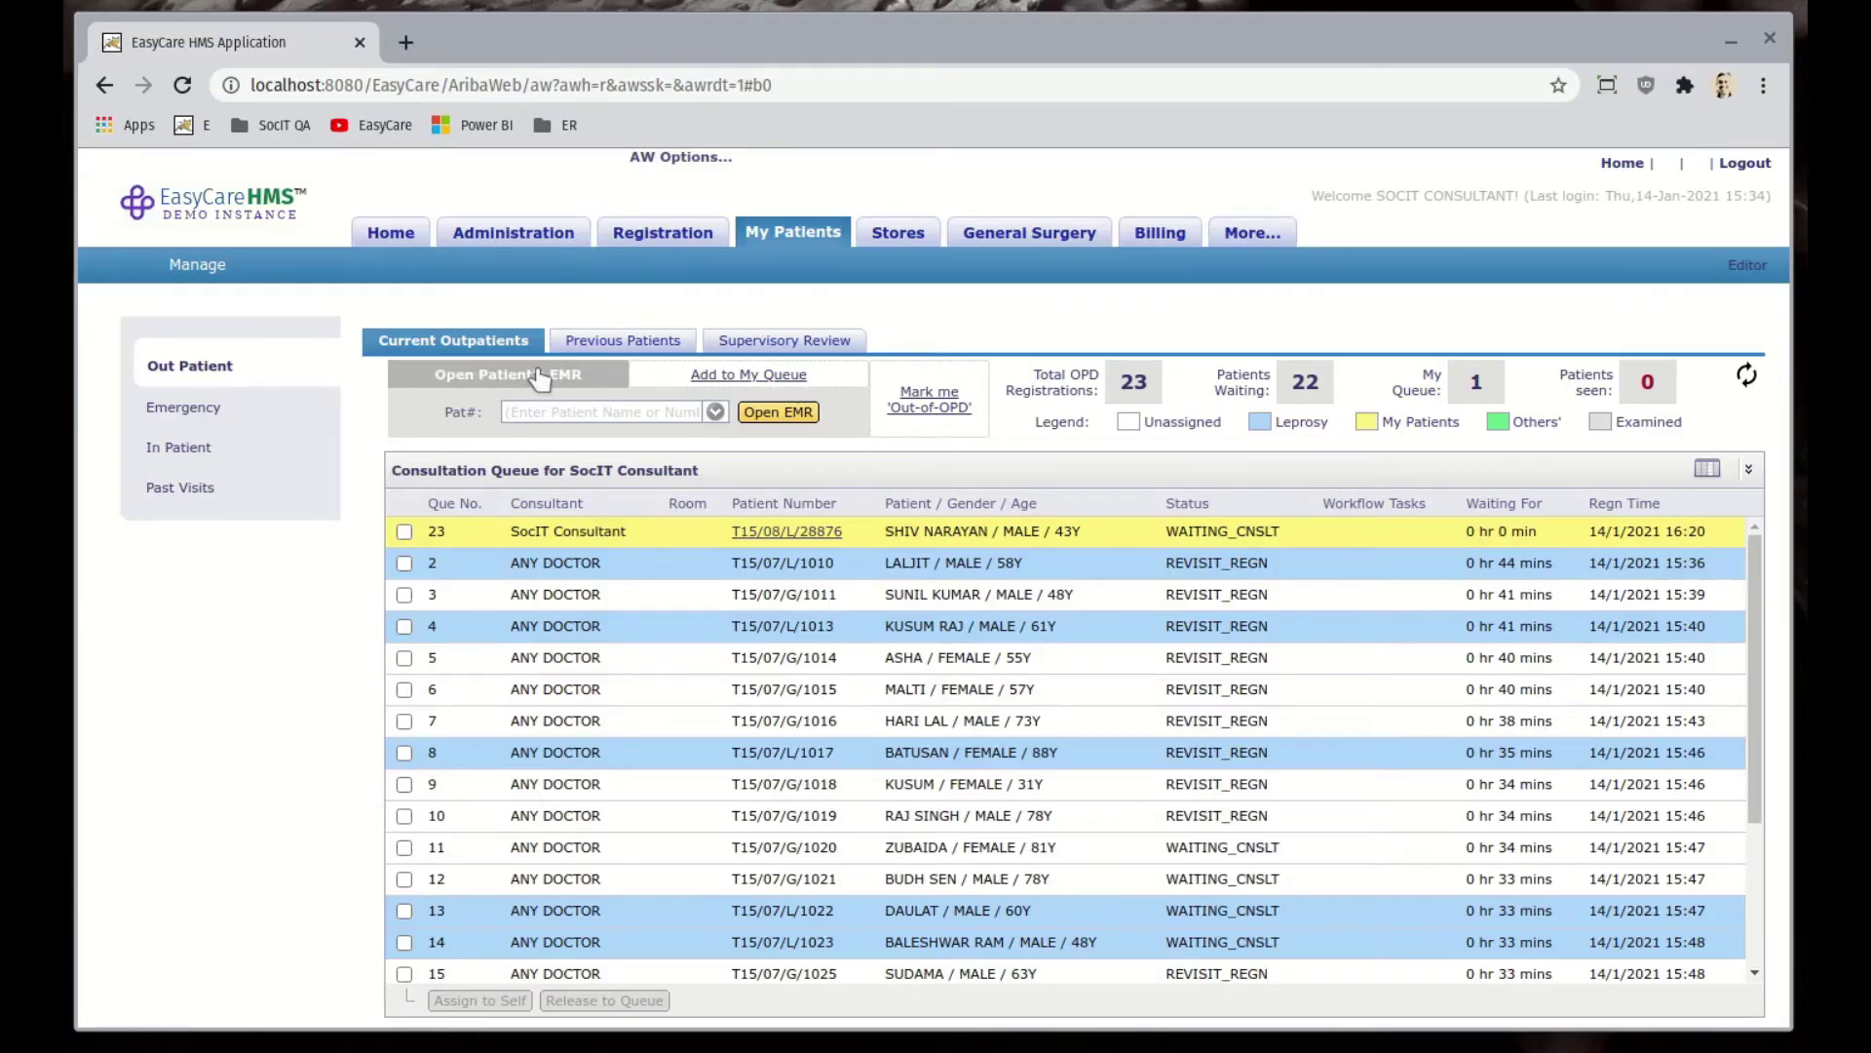
{"action": "left_click", "coordinate": [722, 378]}
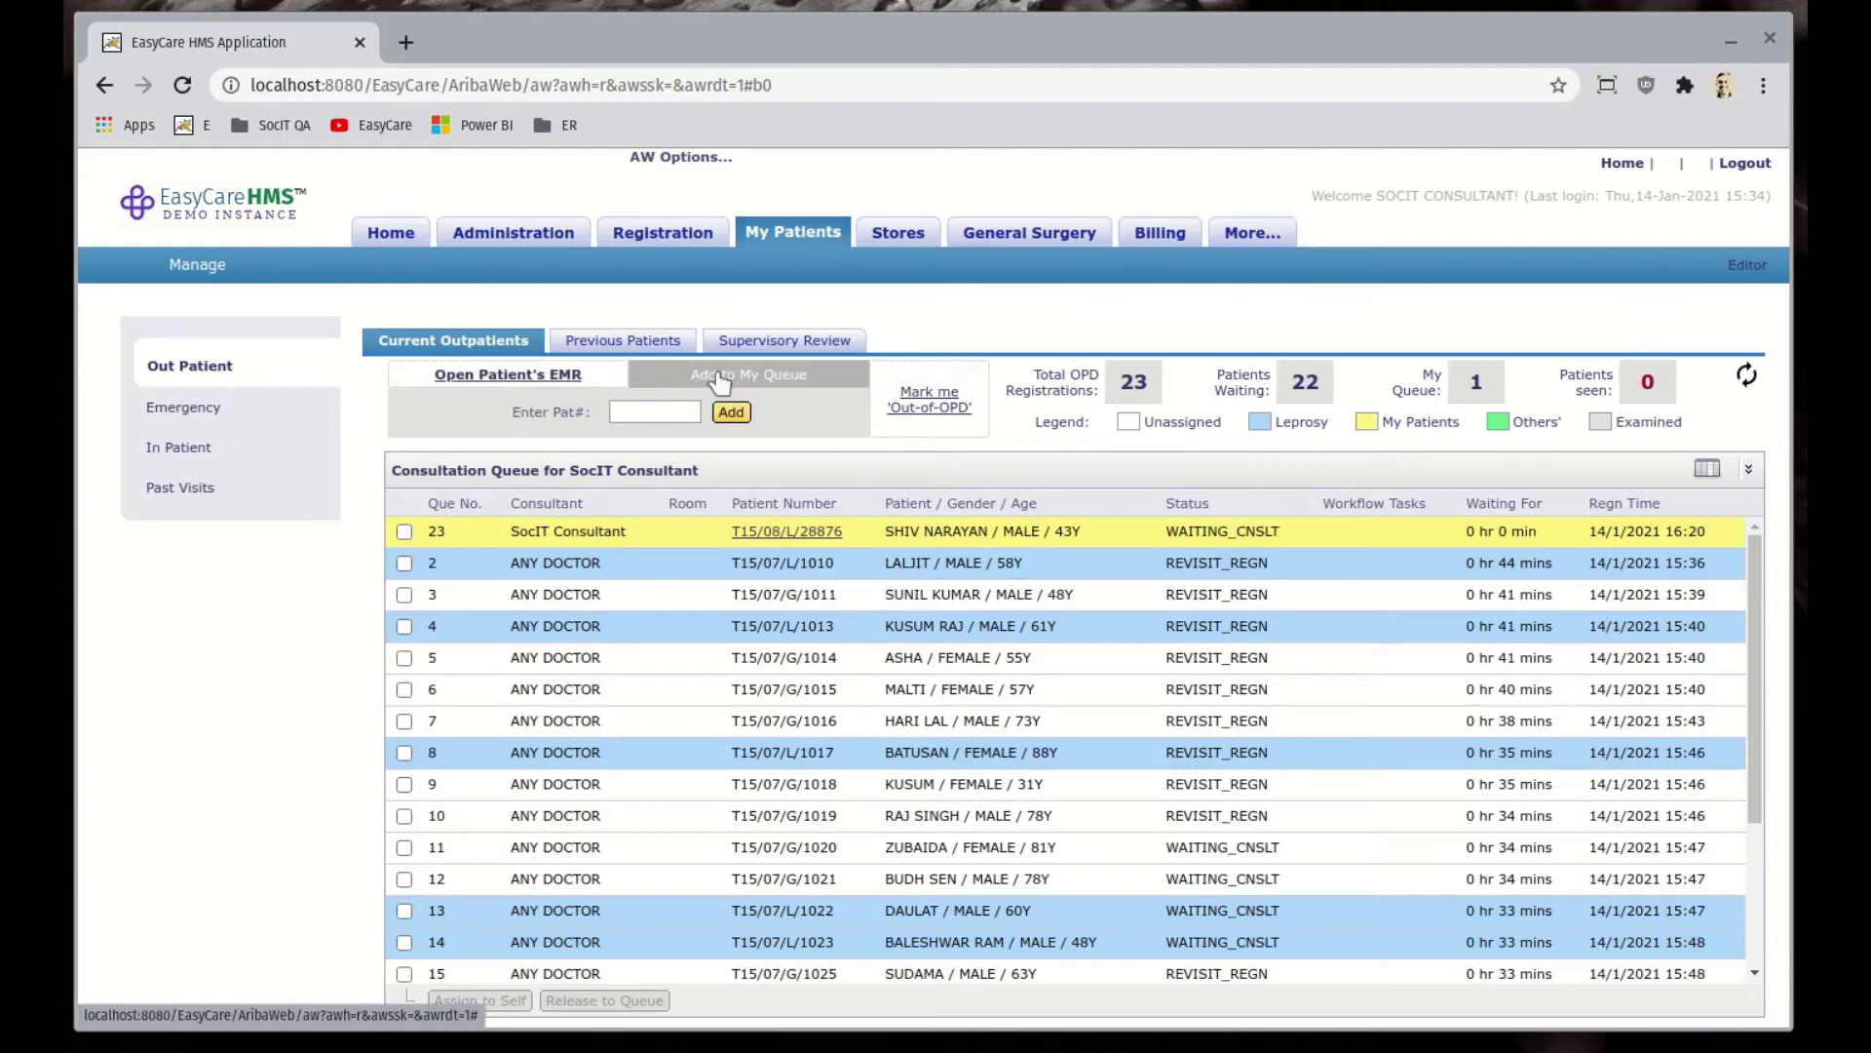
{"action": "left_click", "coordinate": [573, 376]}
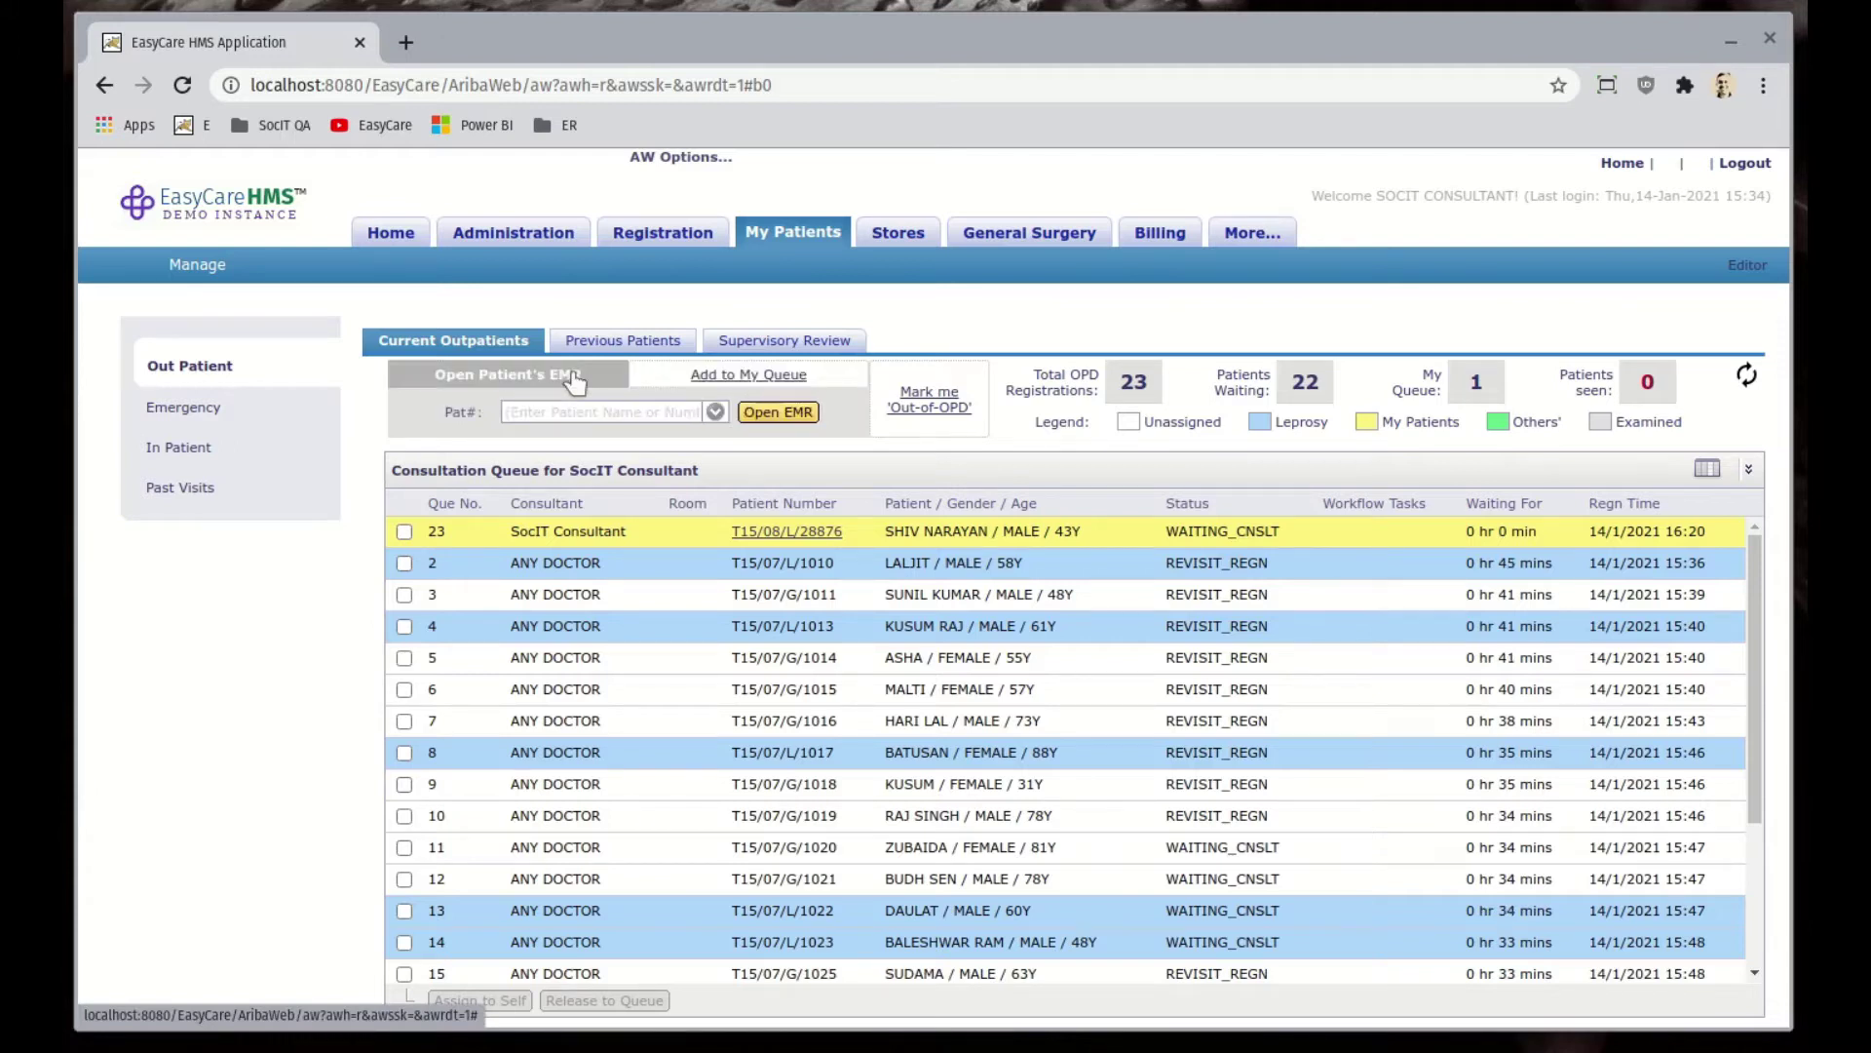
{"action": "left_click", "coordinate": [556, 411]}
- Find the 43-year-old male patient by name, open his EMR and the LEPROSY problem's treatment chart
{"action": "type", "text": "shiv"}
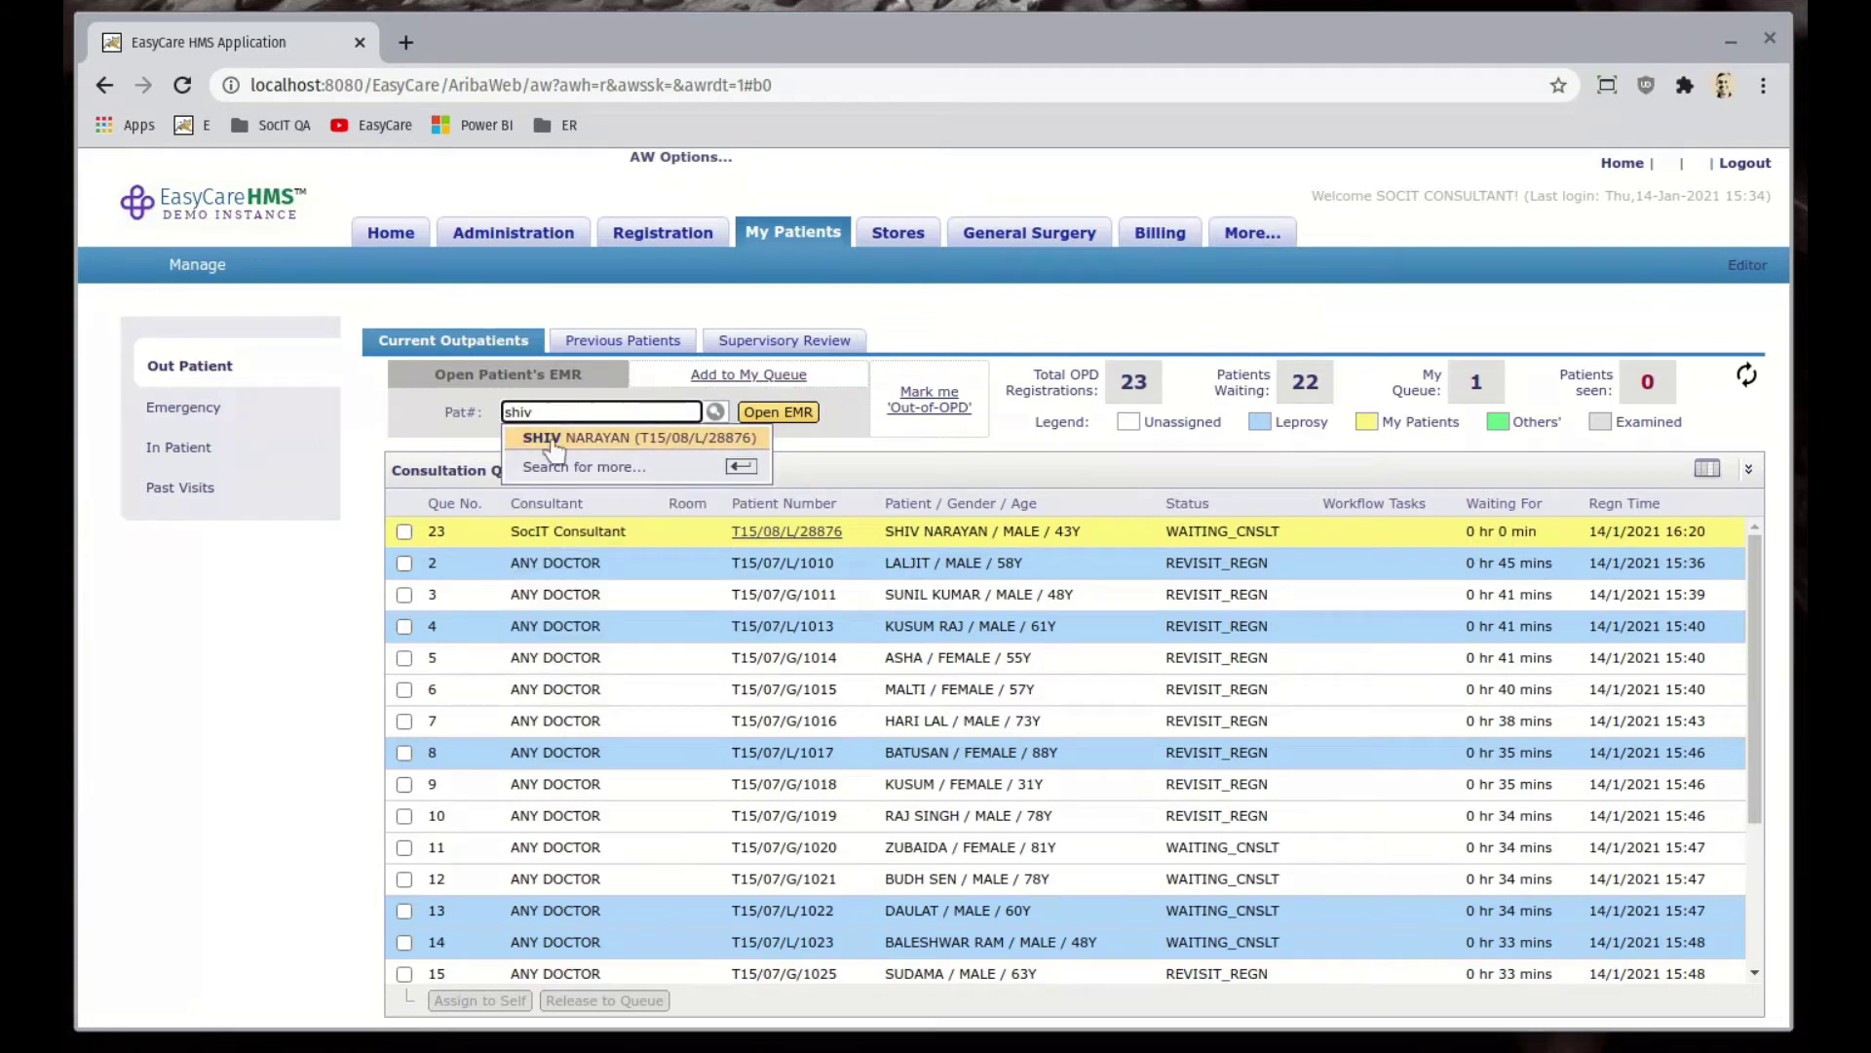
{"action": "left_click", "coordinate": [555, 439]}
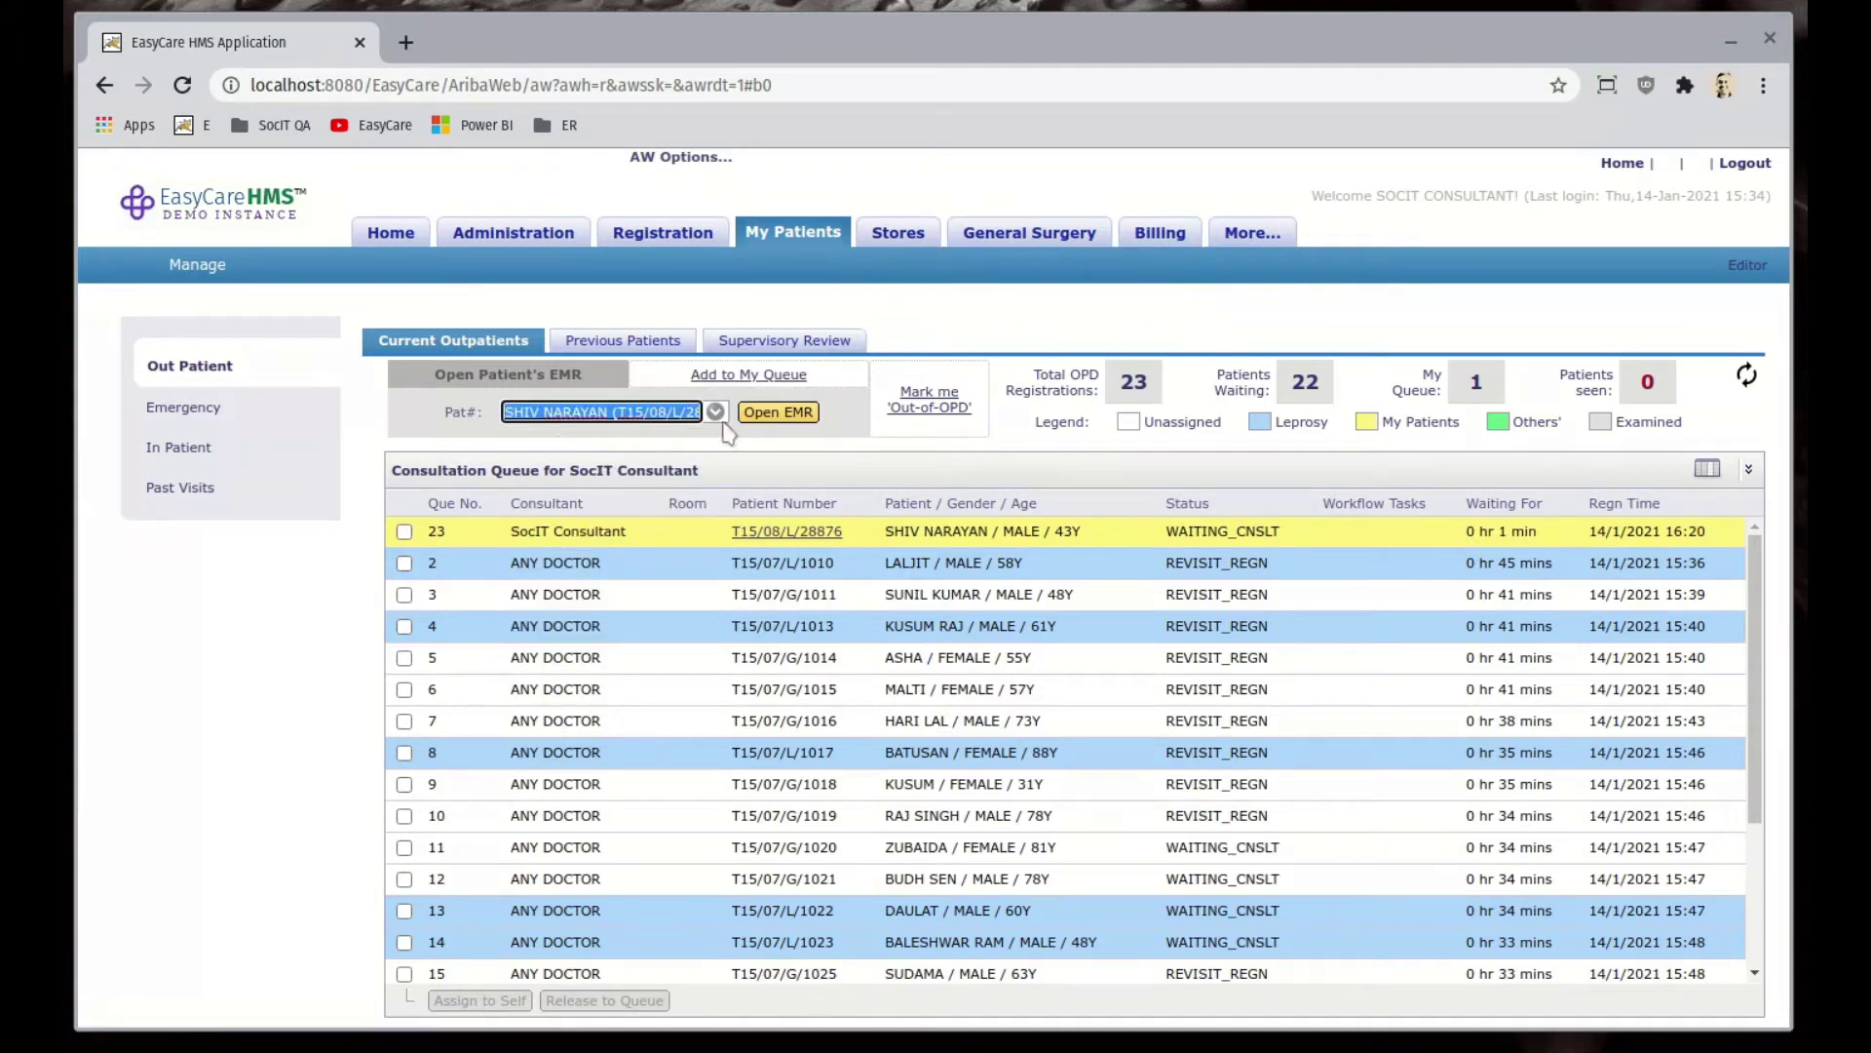
{"action": "left_click", "coordinate": [775, 411]}
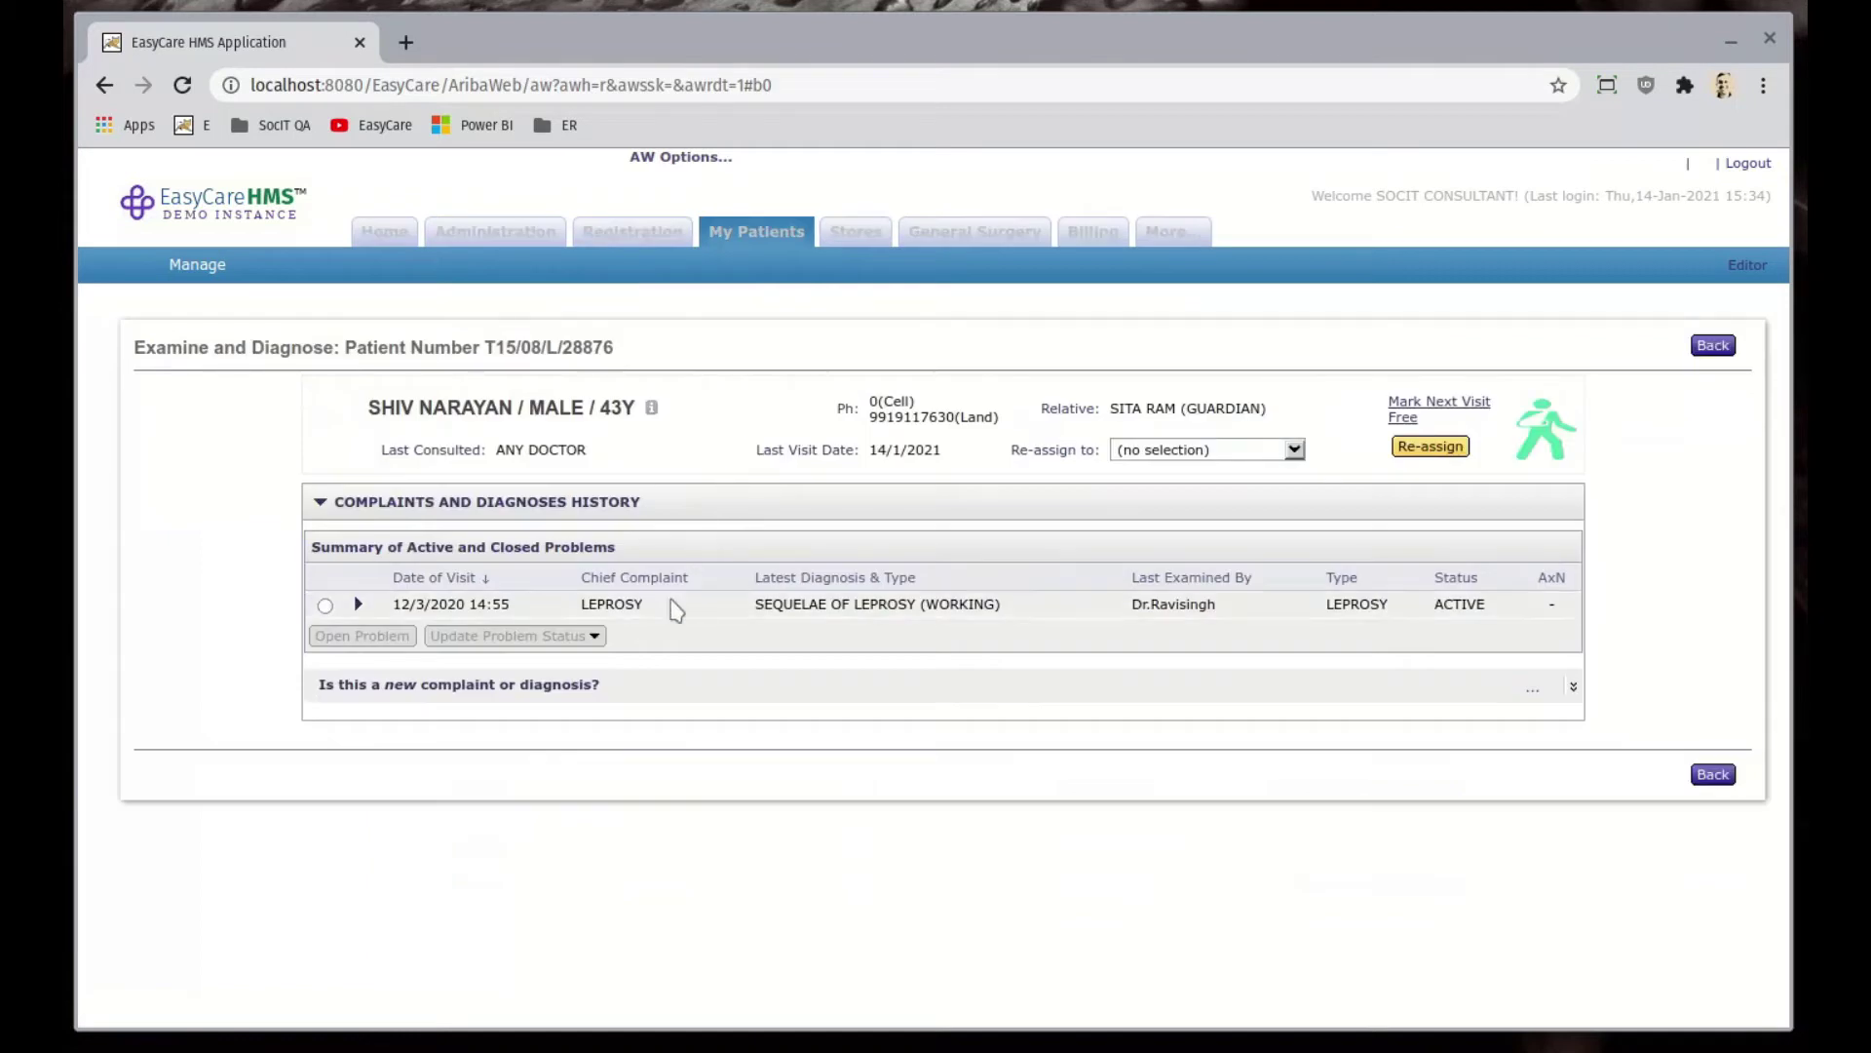
{"action": "left_click", "coordinate": [325, 604]}
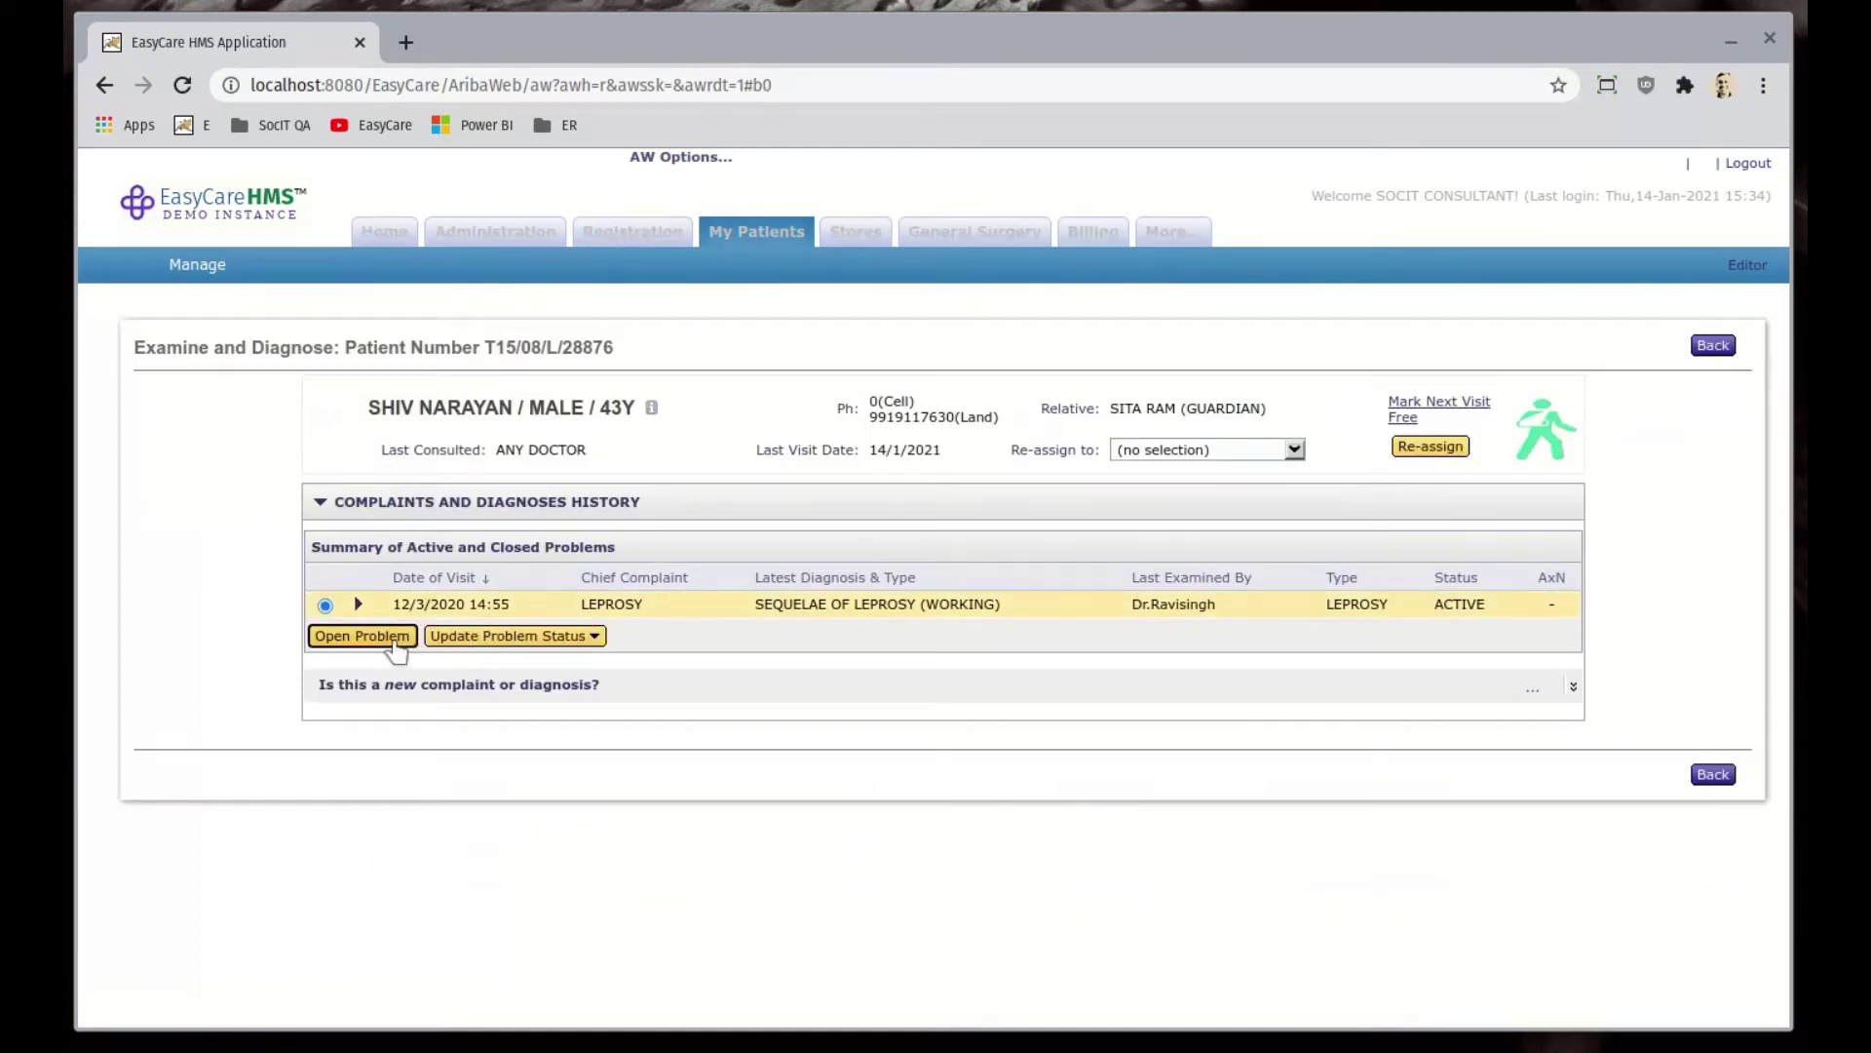
{"action": "left_click", "coordinate": [394, 638]}
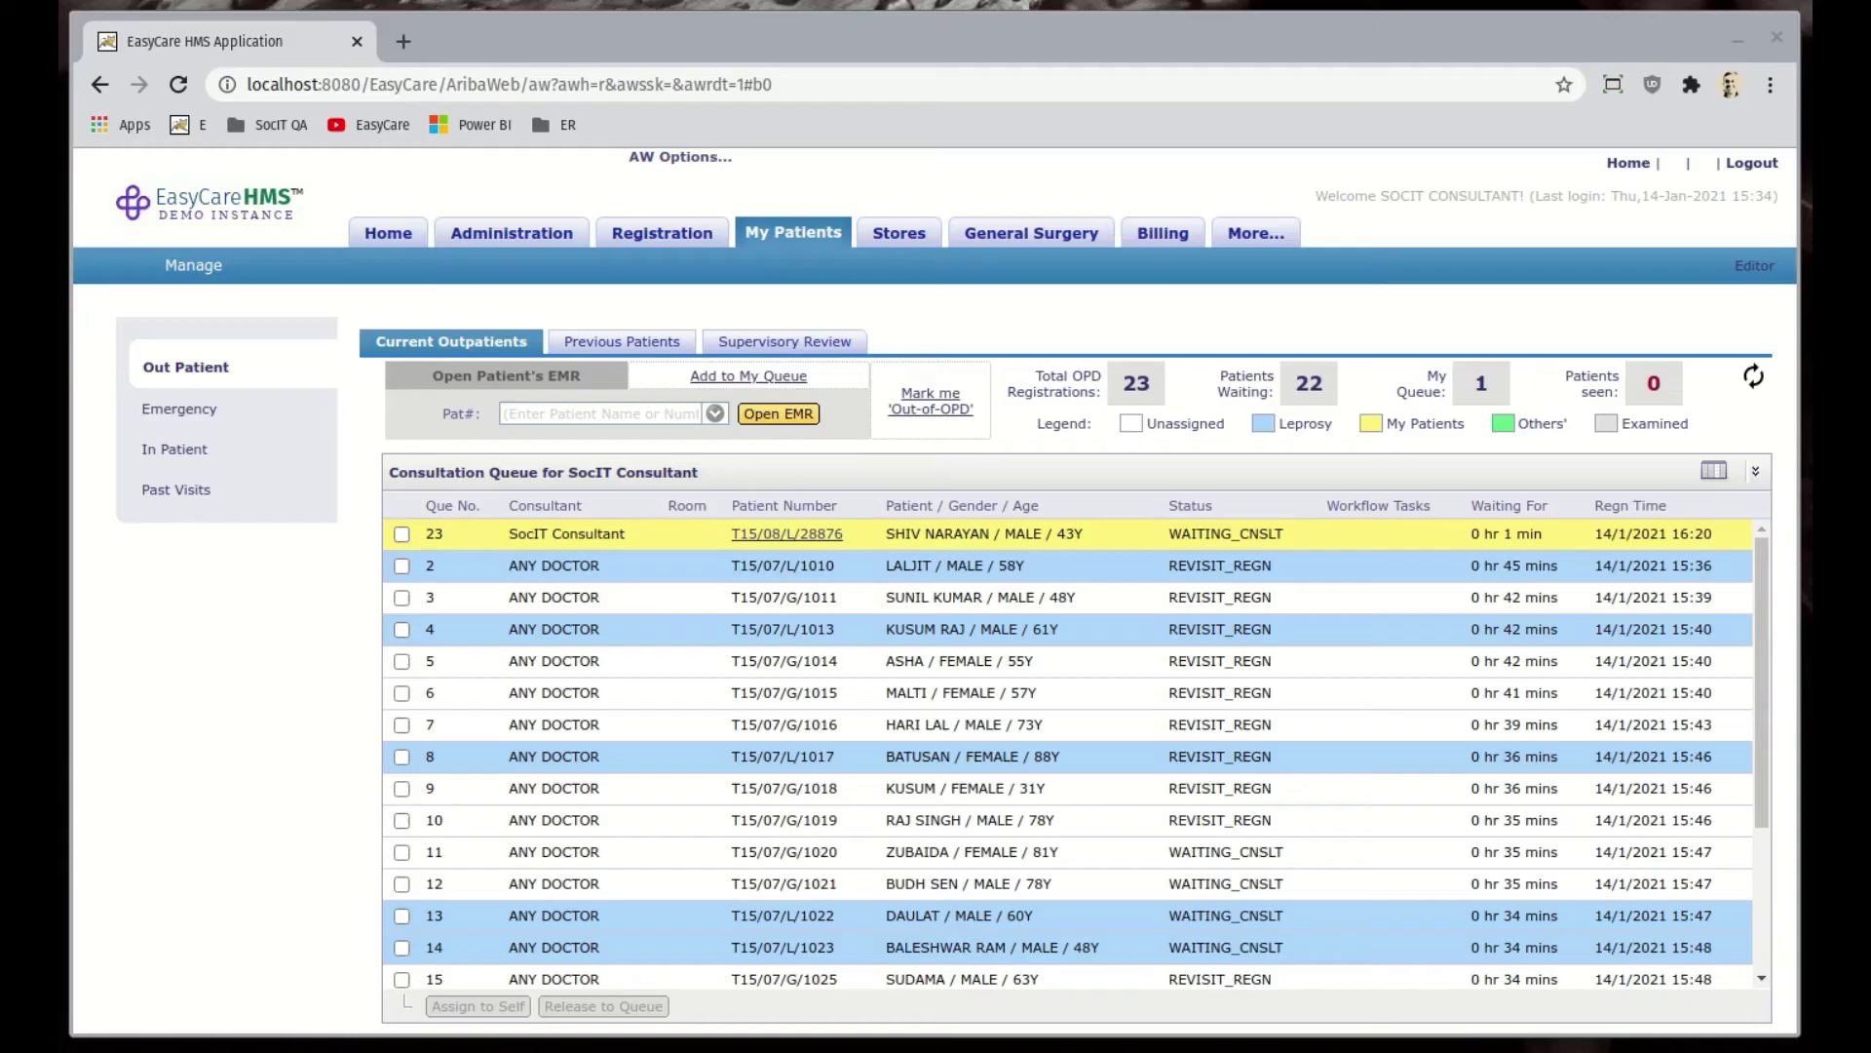
- Replace the name search with a patient-number search and open the 60-year-old male's EMR
{"action": "left_click", "coordinate": [521, 413]}
{"action": "type", "text": "raj"}
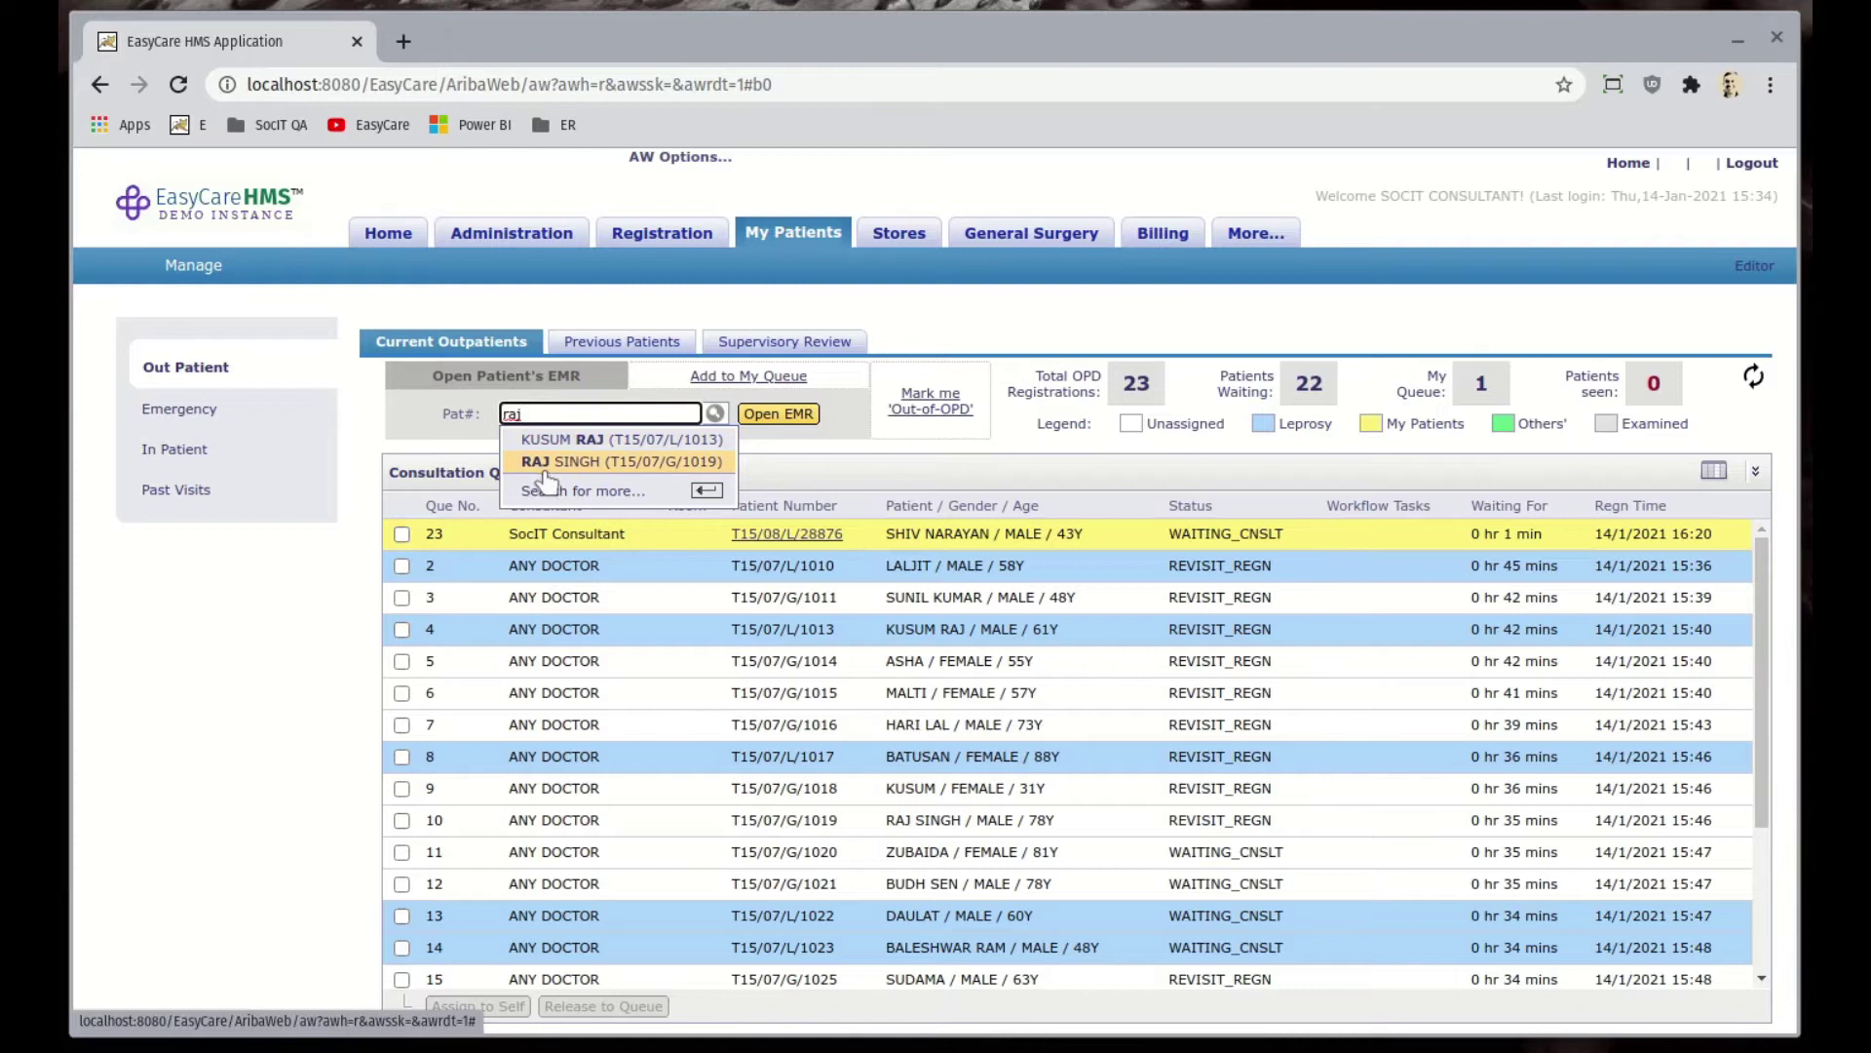
{"action": "left_click", "coordinate": [675, 464]}
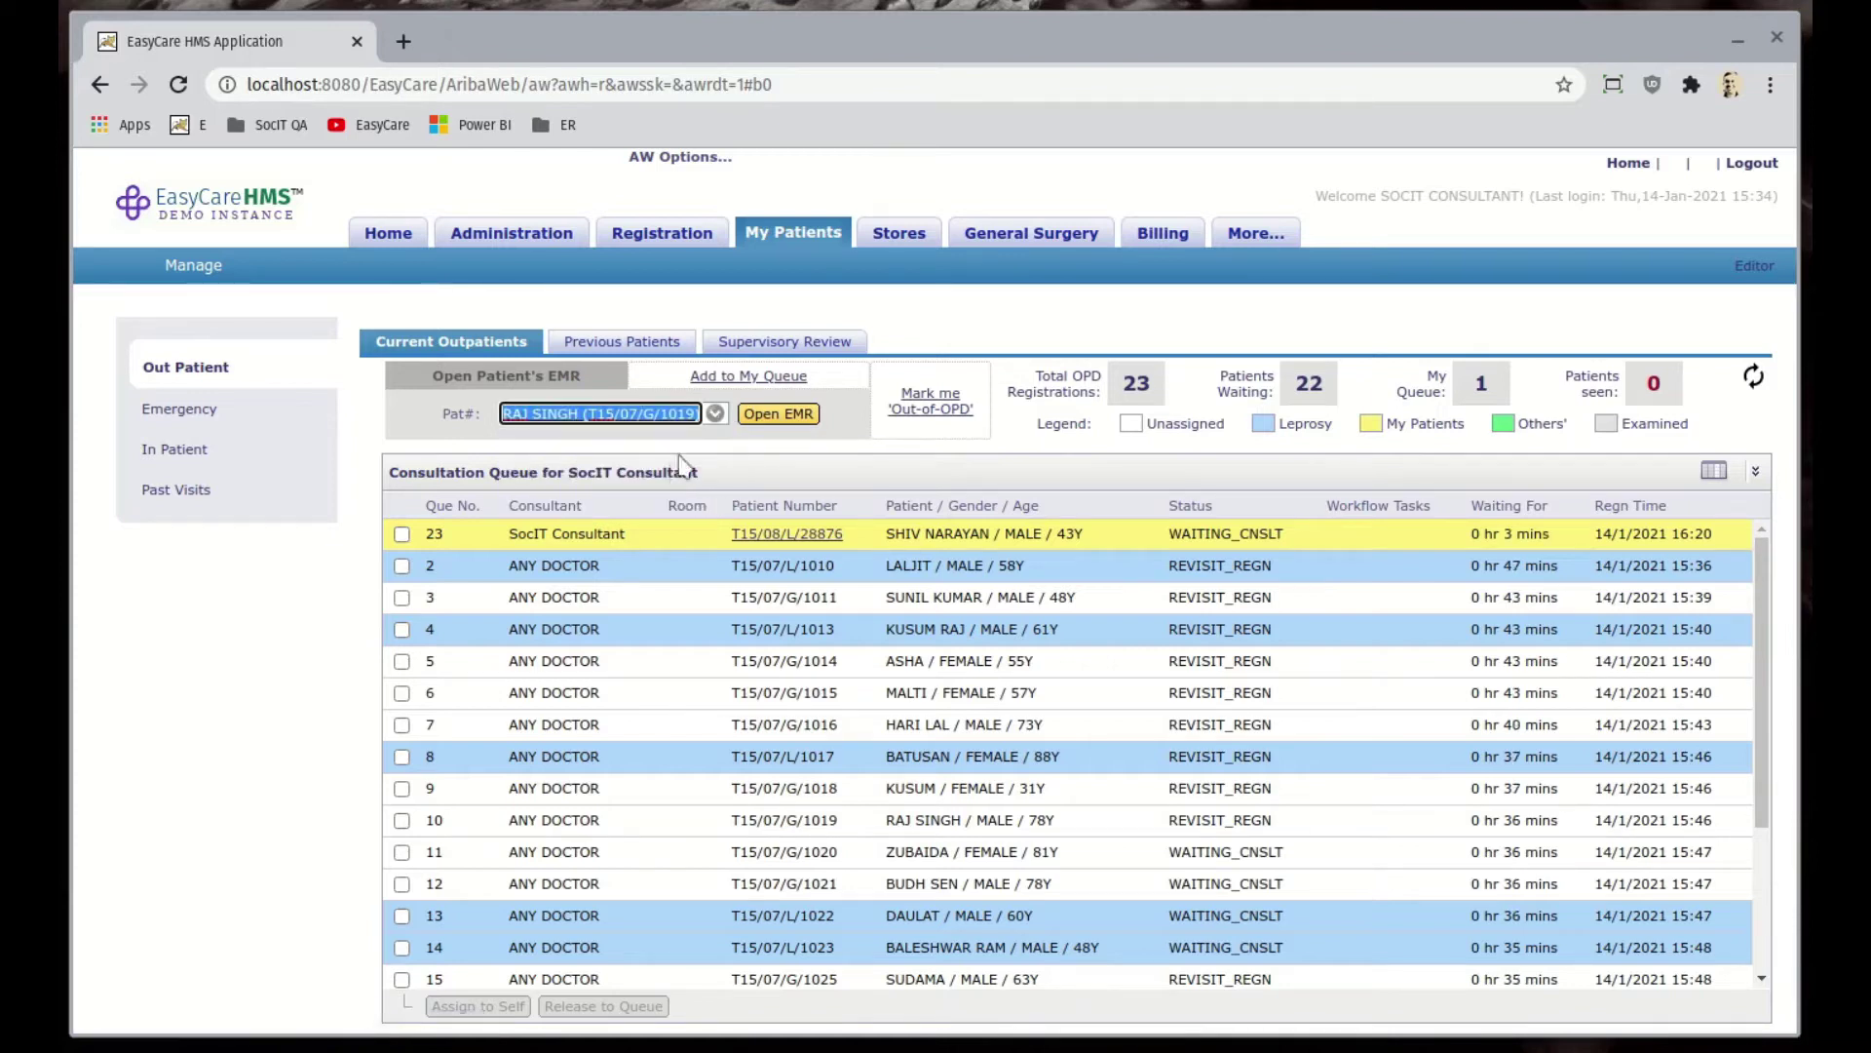
{"action": "key", "text": "BackSpace"}
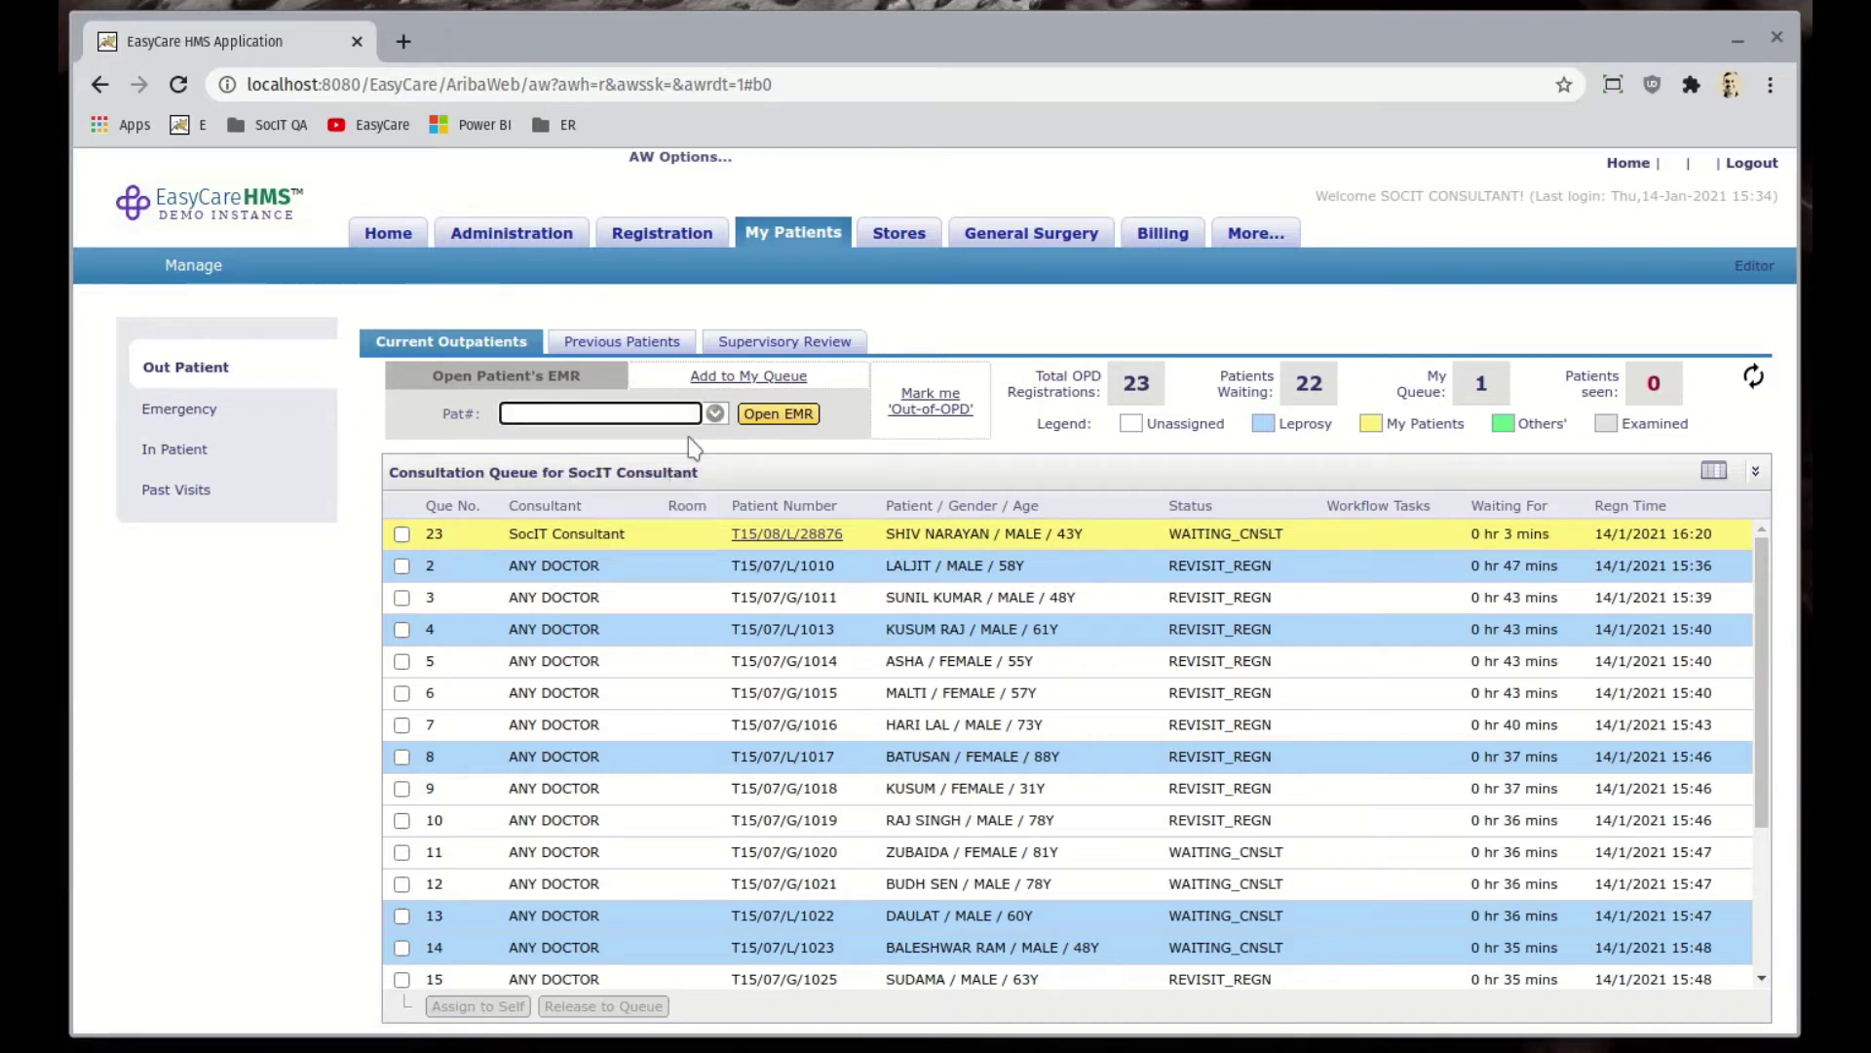
{"action": "type", "text": "1022"}
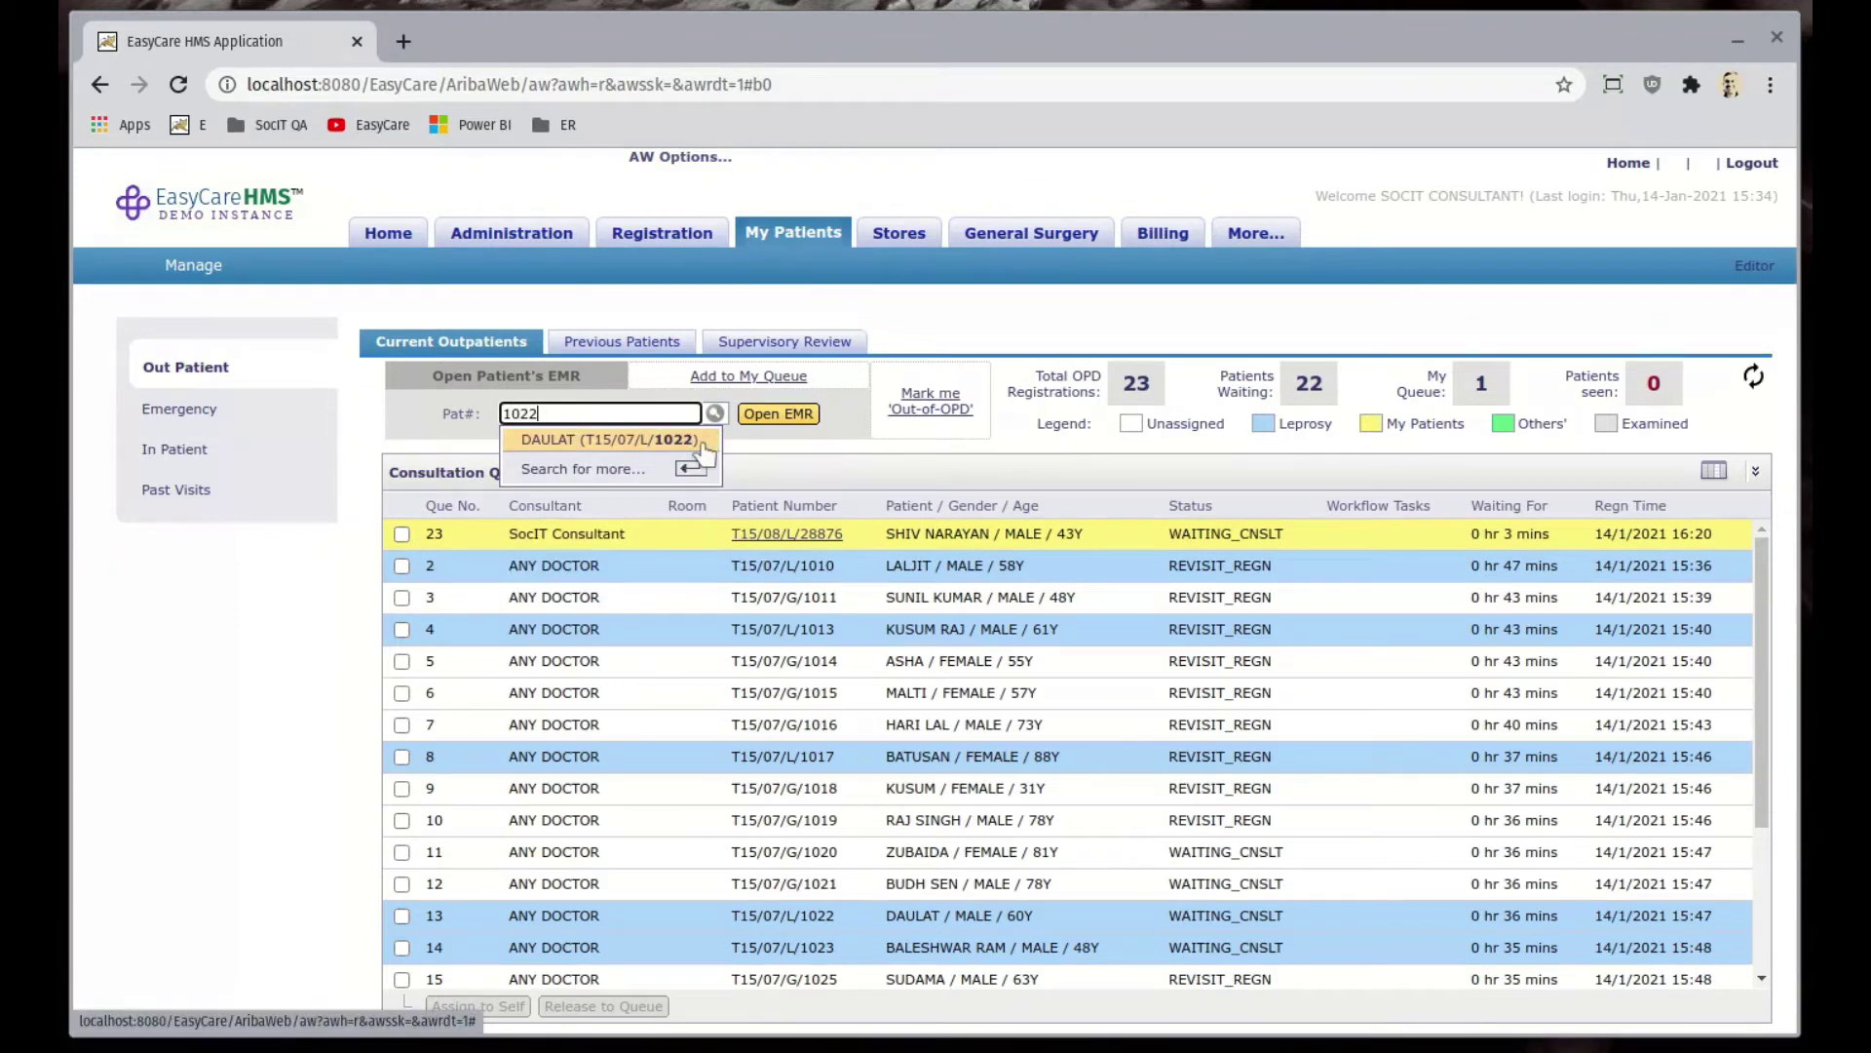
{"action": "left_click", "coordinate": [692, 444]}
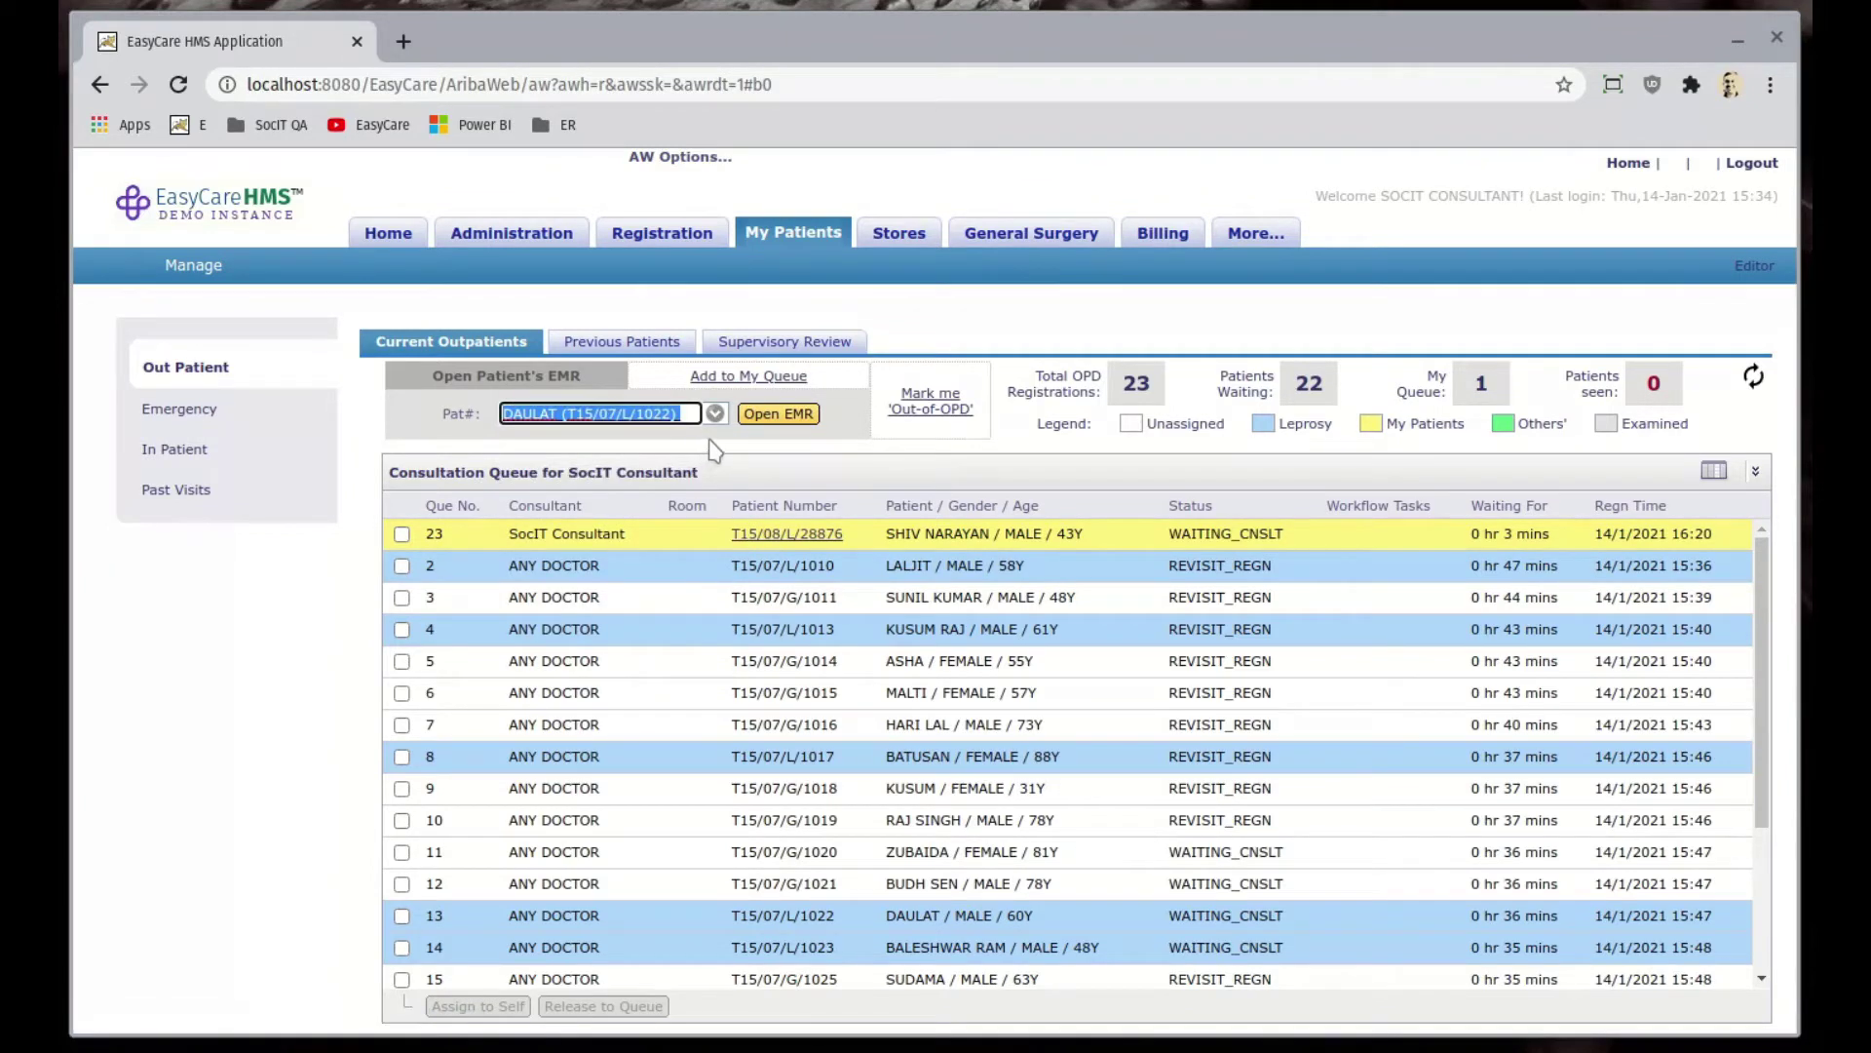
{"action": "left_click", "coordinate": [784, 415]}
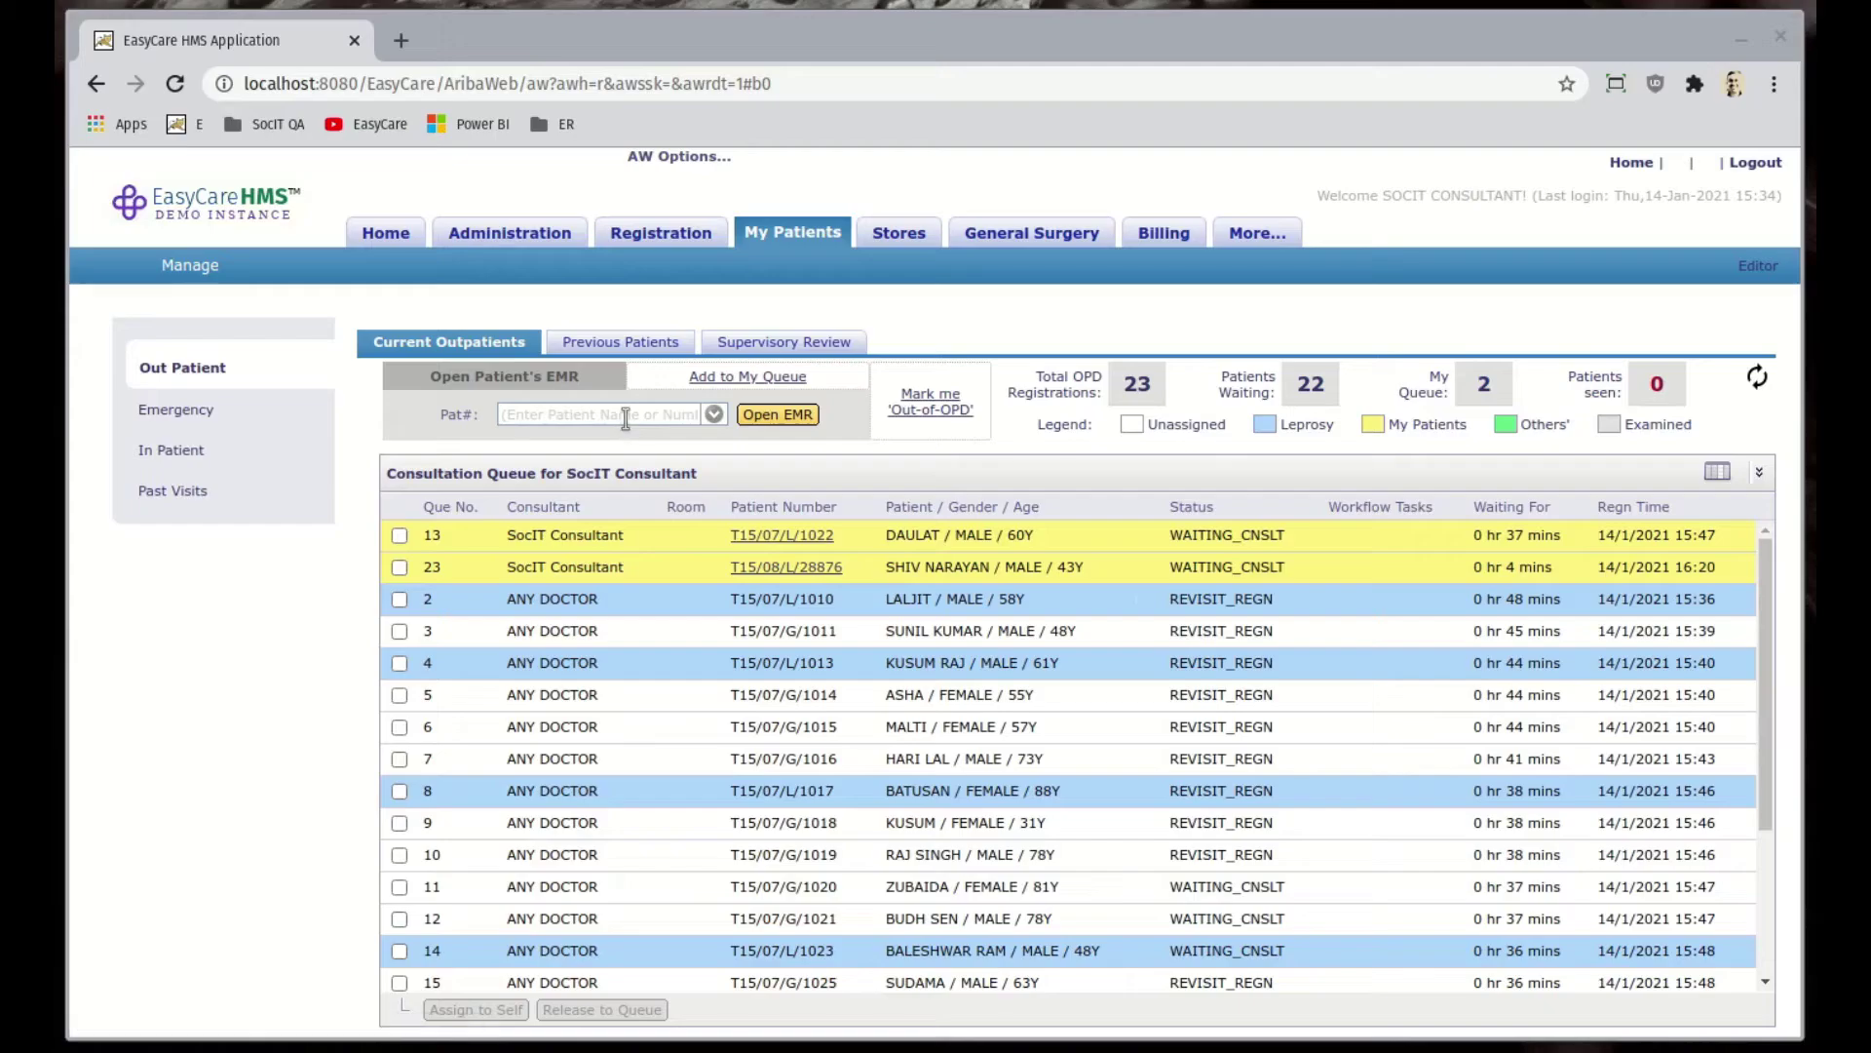
- Search the 43-year-old male patient by name, open his EMR and select the active LEPROSY problem
{"action": "left_click", "coordinate": [625, 417]}
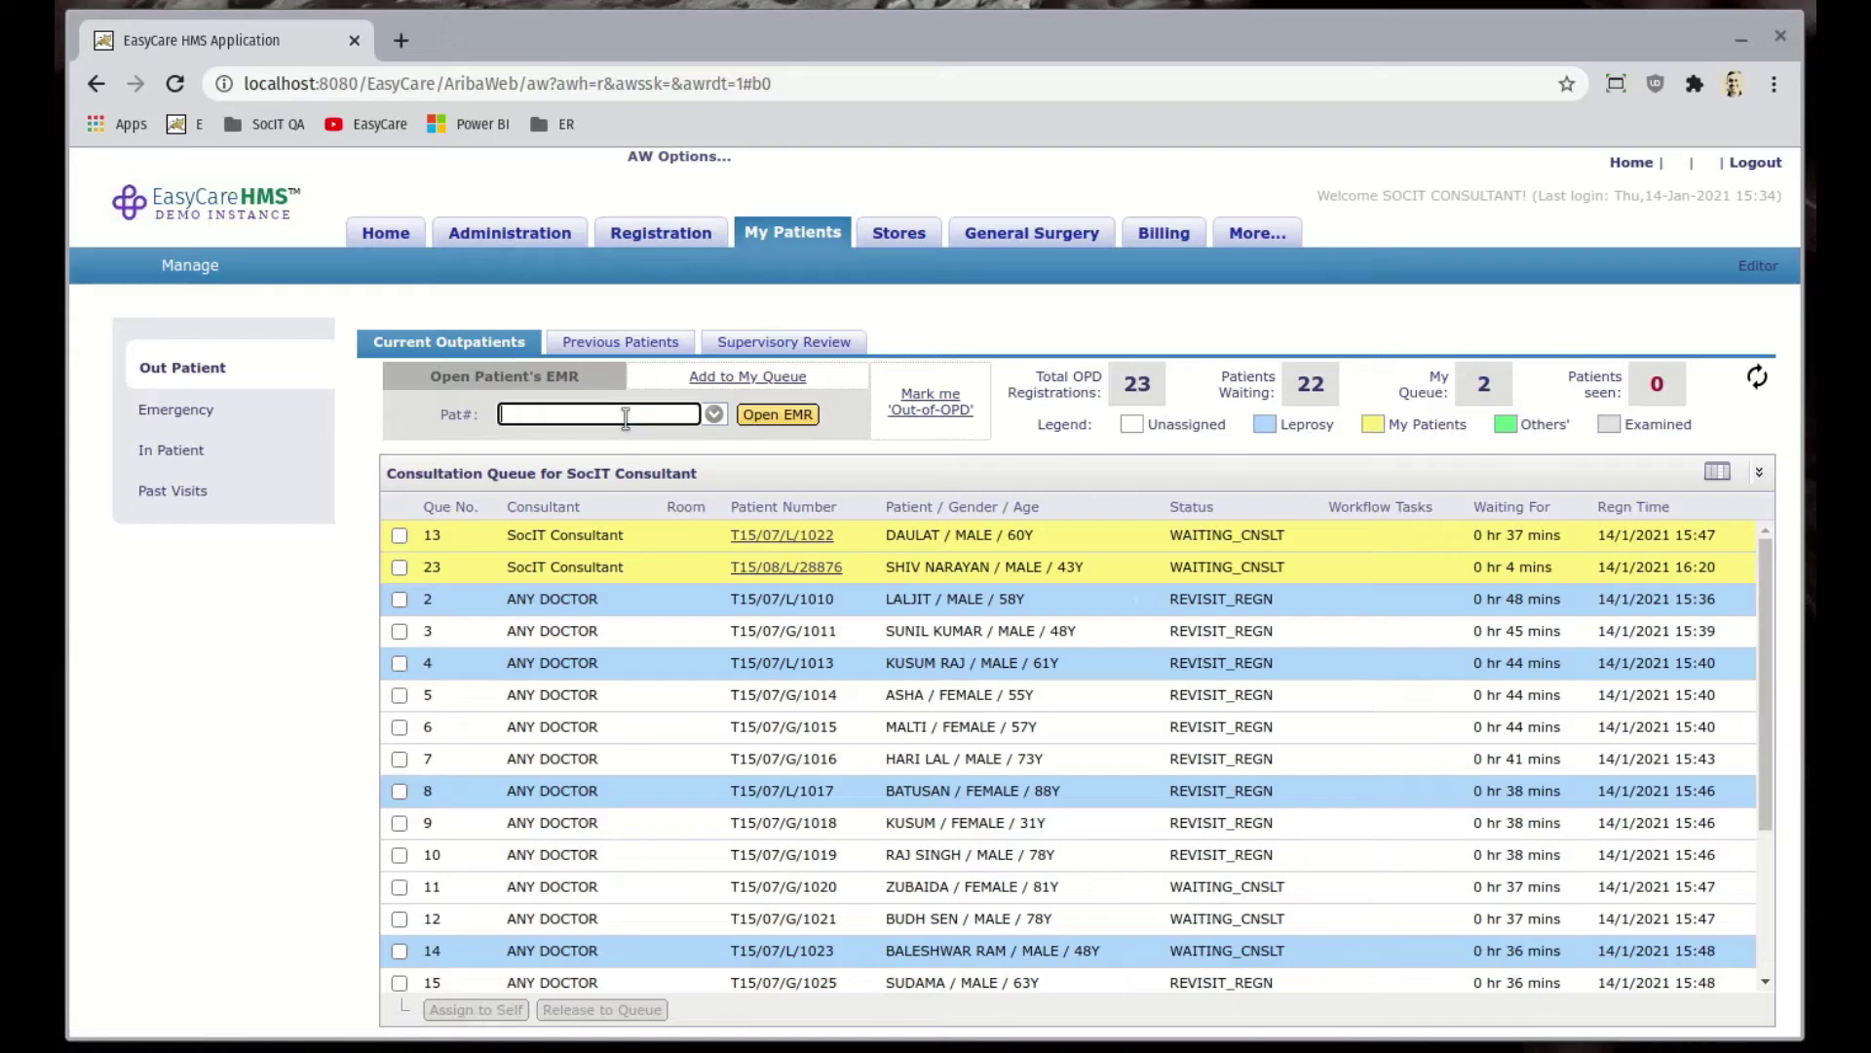
{"action": "type", "text": "shiv"}
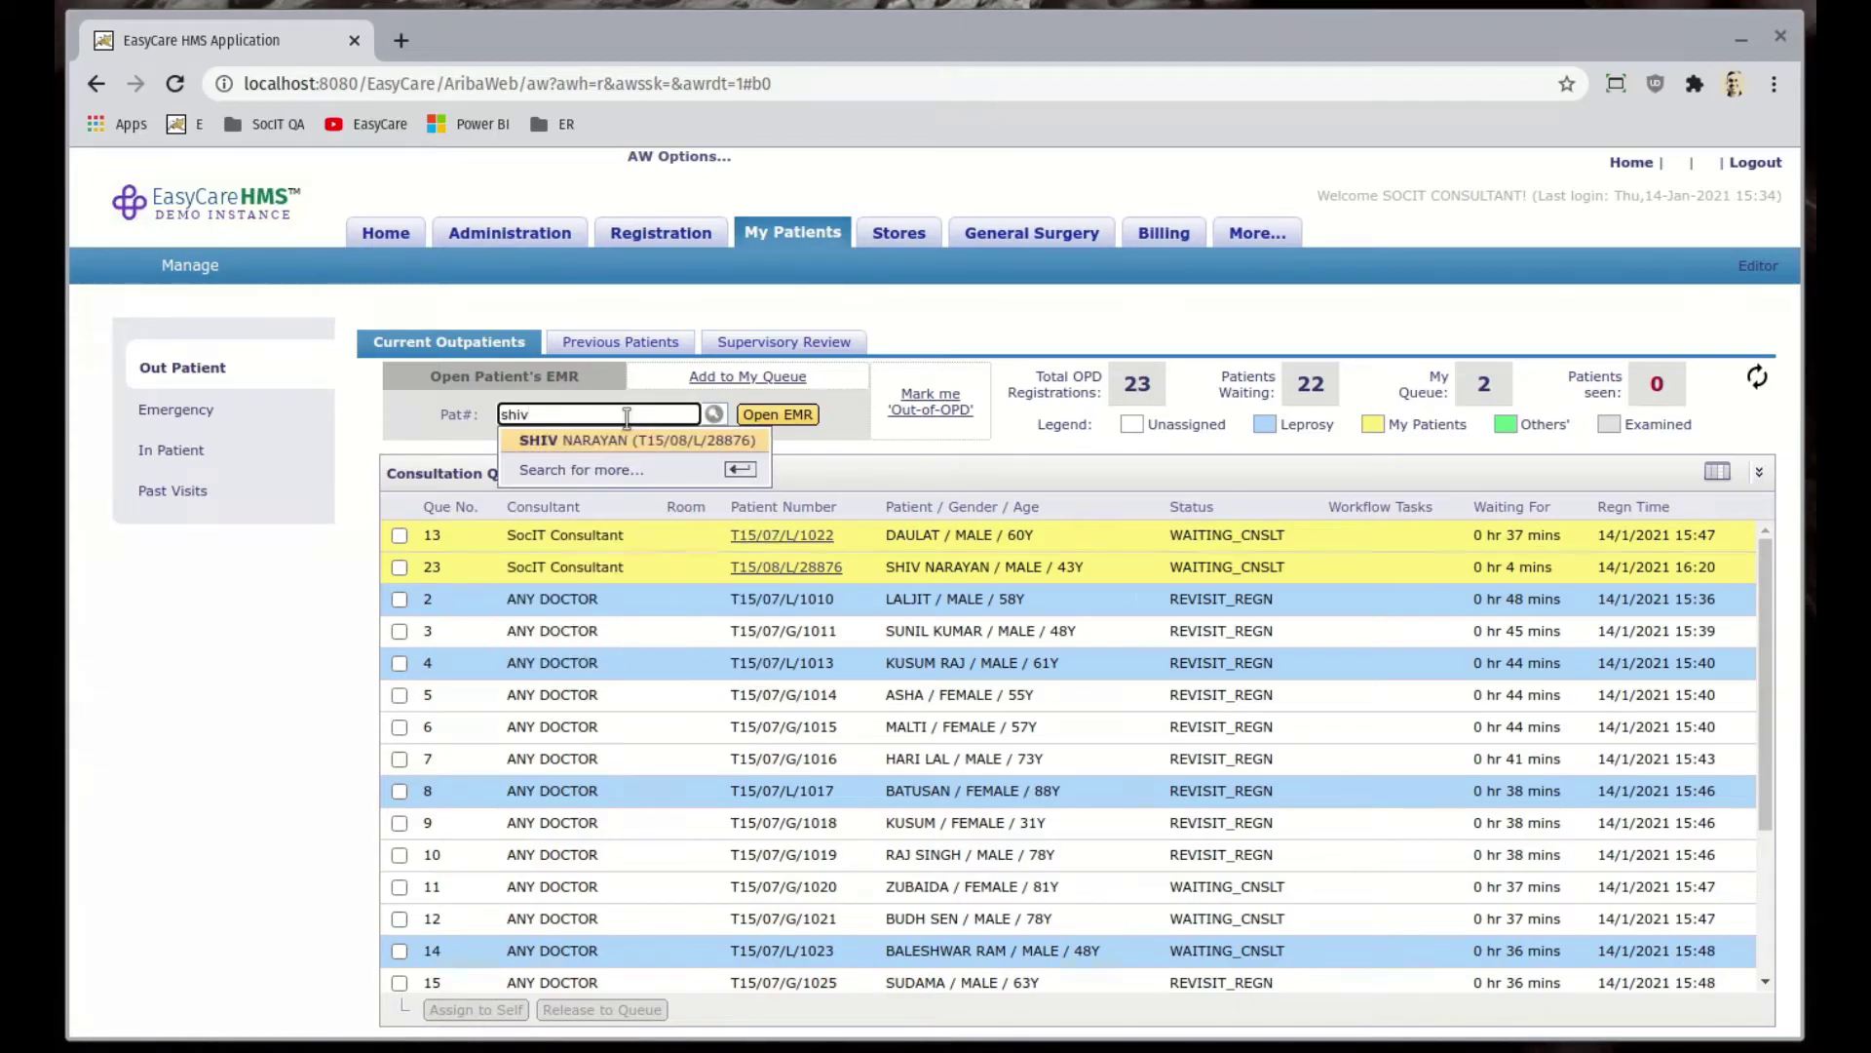
{"action": "left_click", "coordinate": [635, 441]}
{"action": "left_click", "coordinate": [770, 419]}
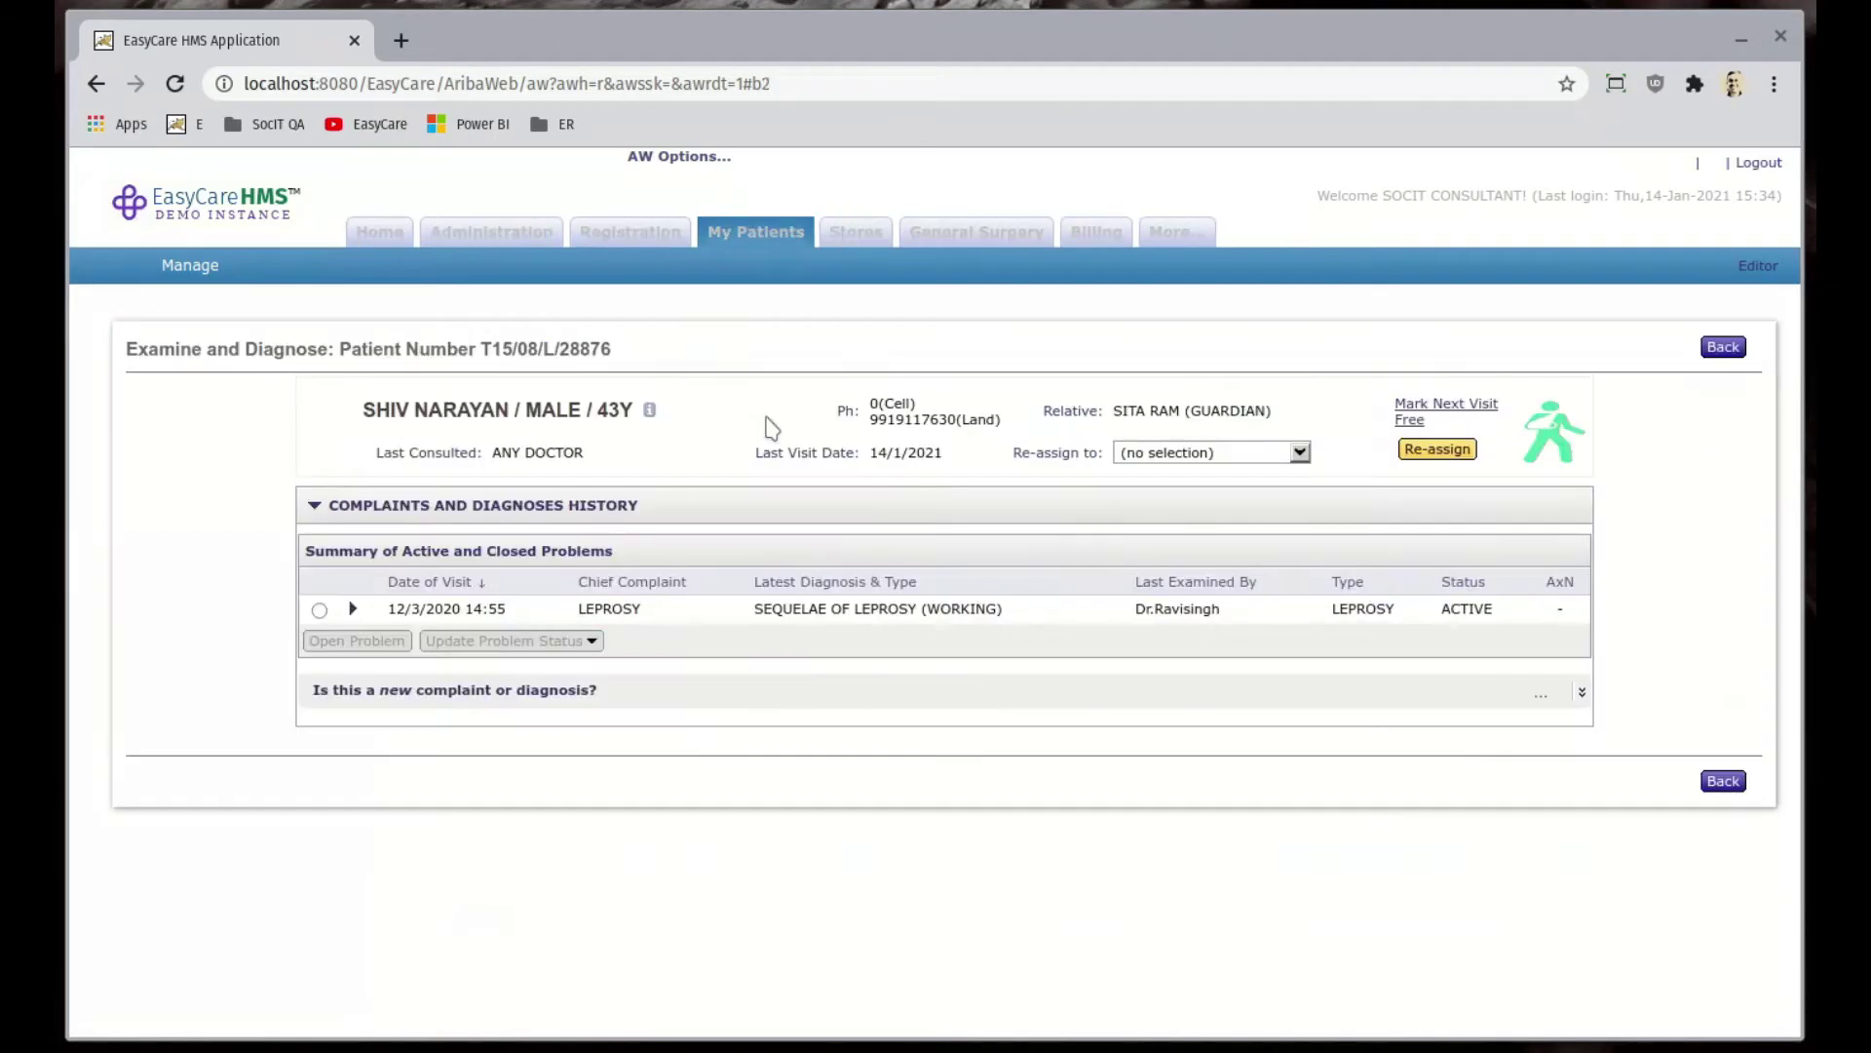
{"action": "left_click", "coordinate": [682, 609]}
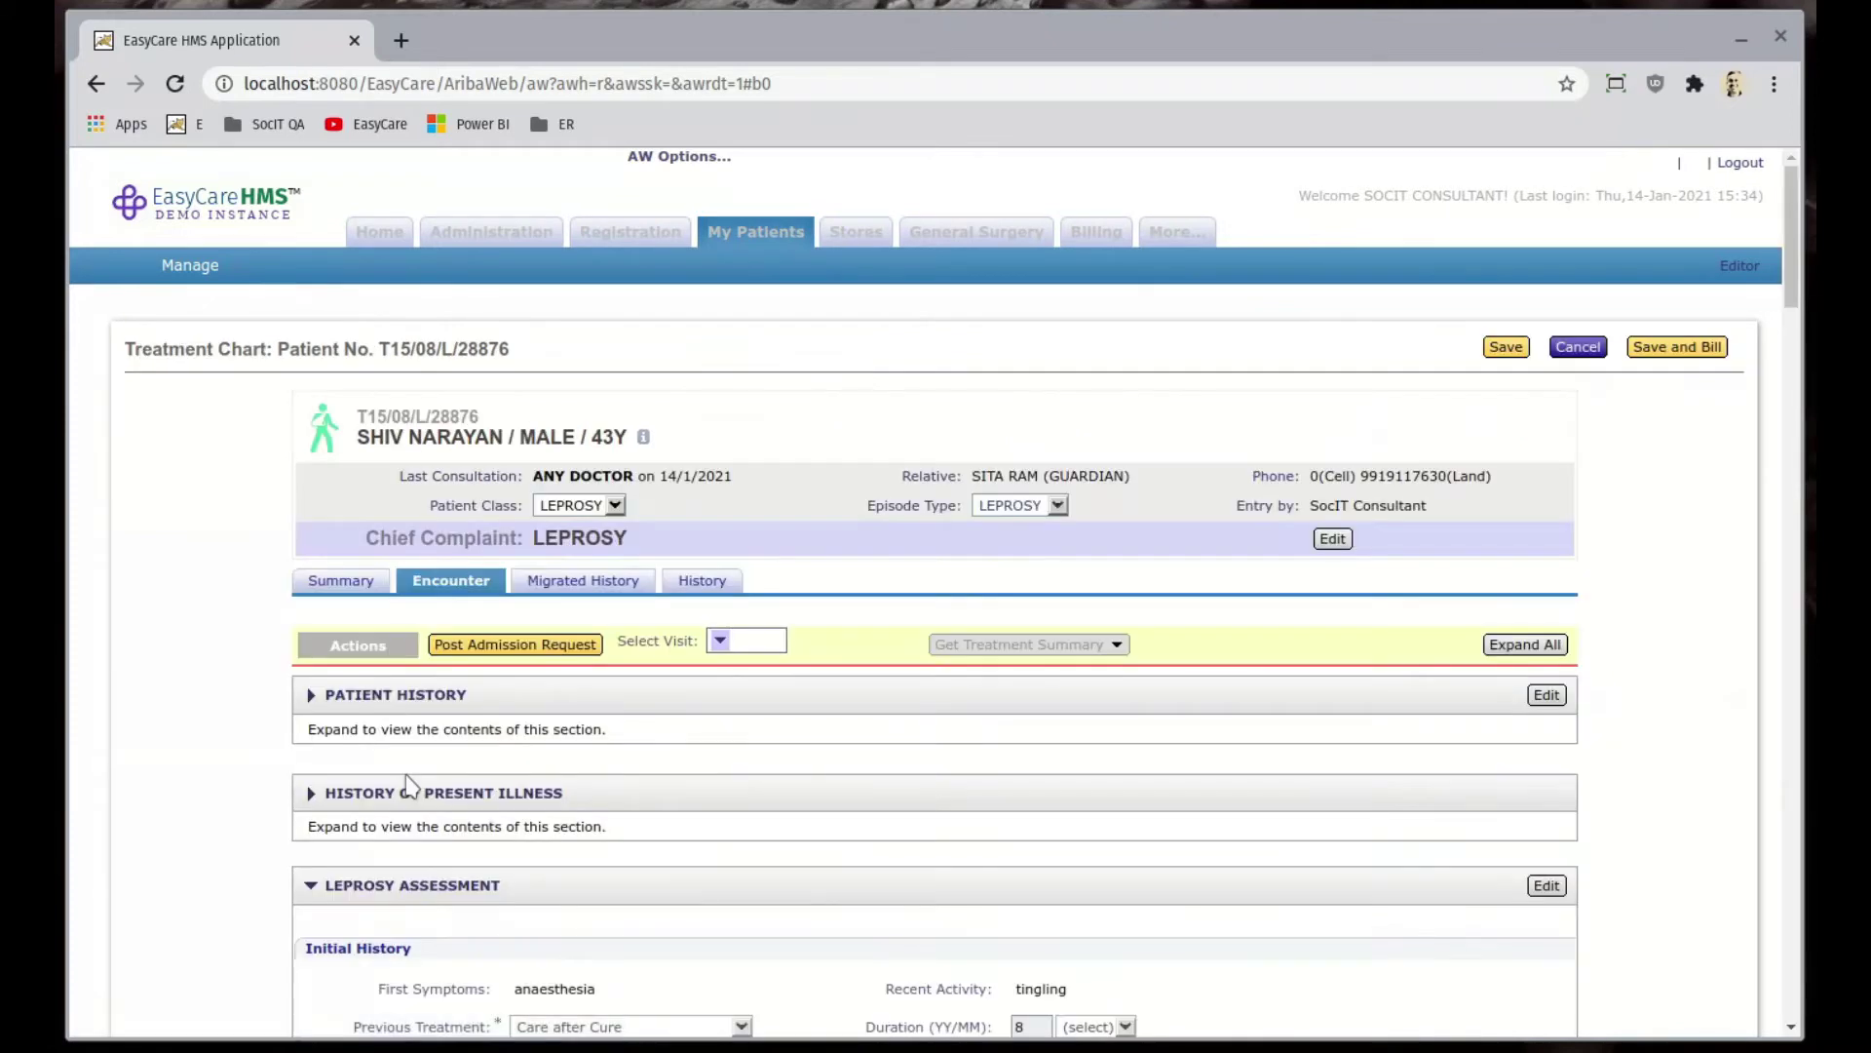
- Scroll the treatment chart down to the leprosy assessment and contacts sections
{"action": "scroll", "coordinate": [409, 785], "scroll_direction": "down", "scroll_amount": 3}
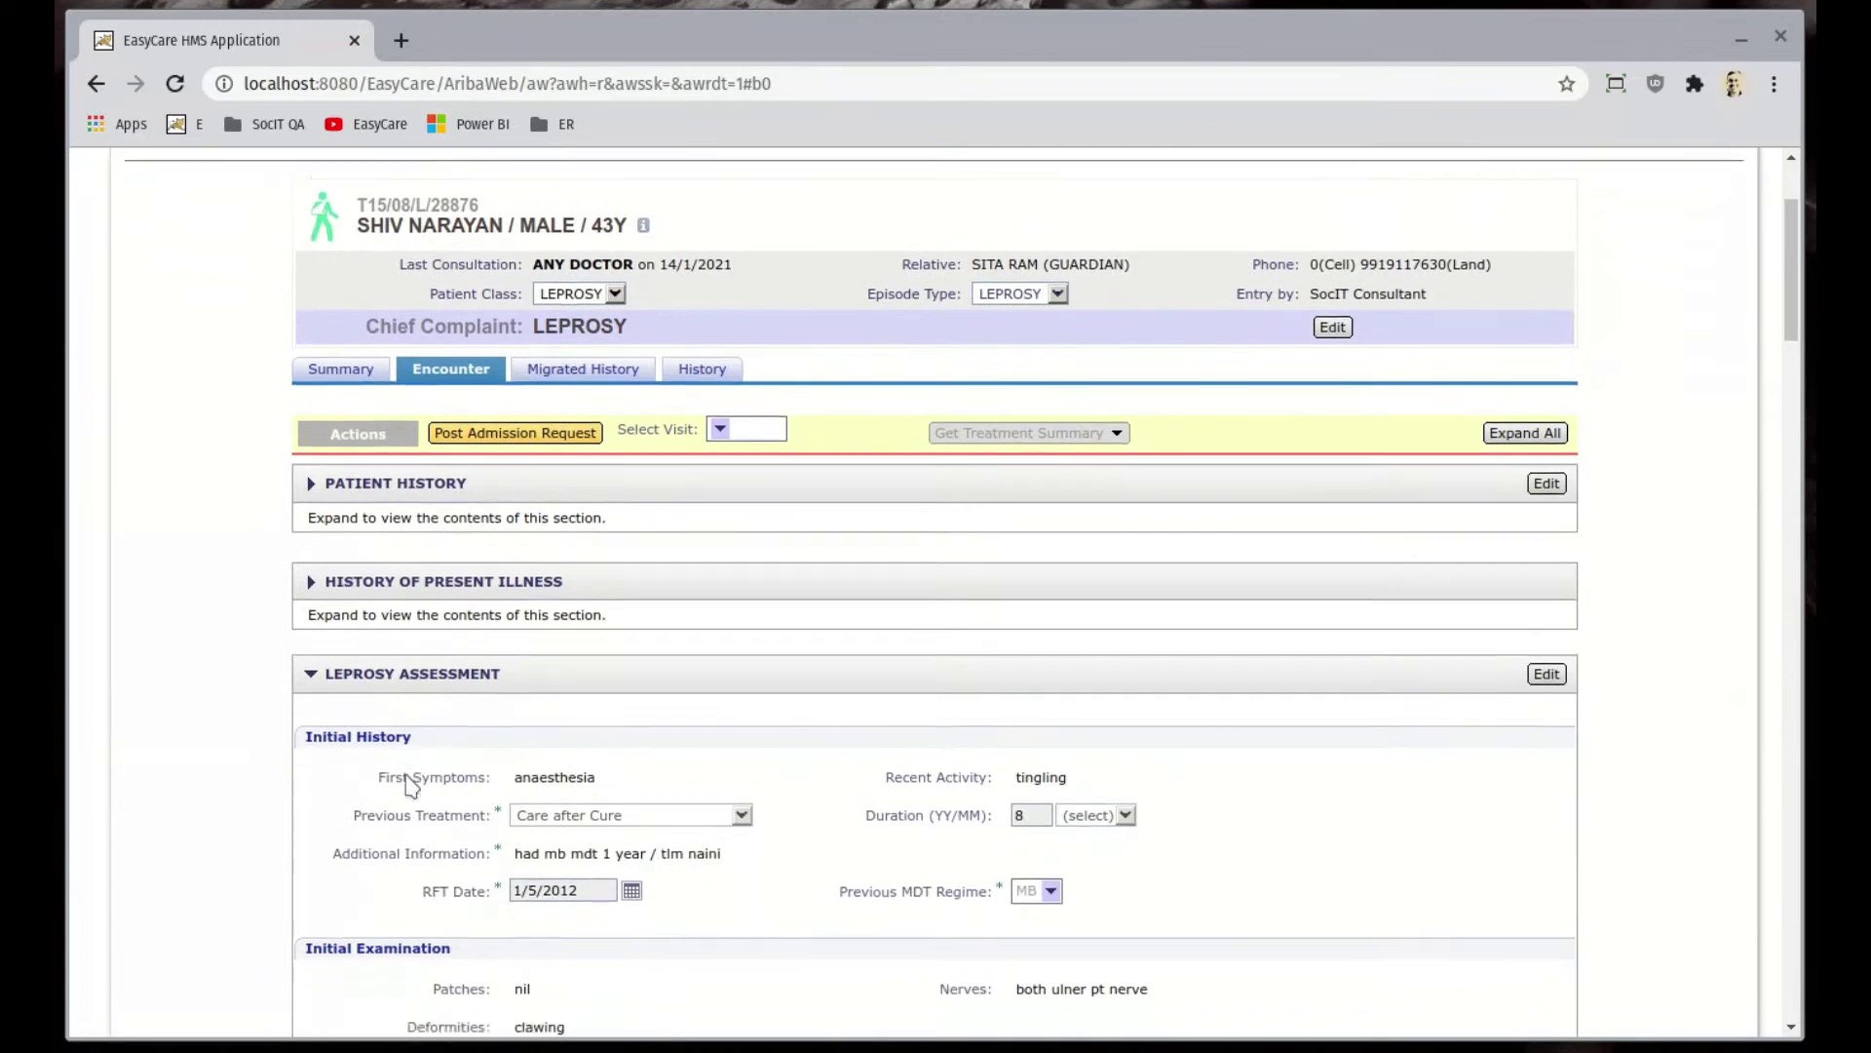
{"action": "scroll", "coordinate": [409, 785], "scroll_direction": "down", "scroll_amount": 1}
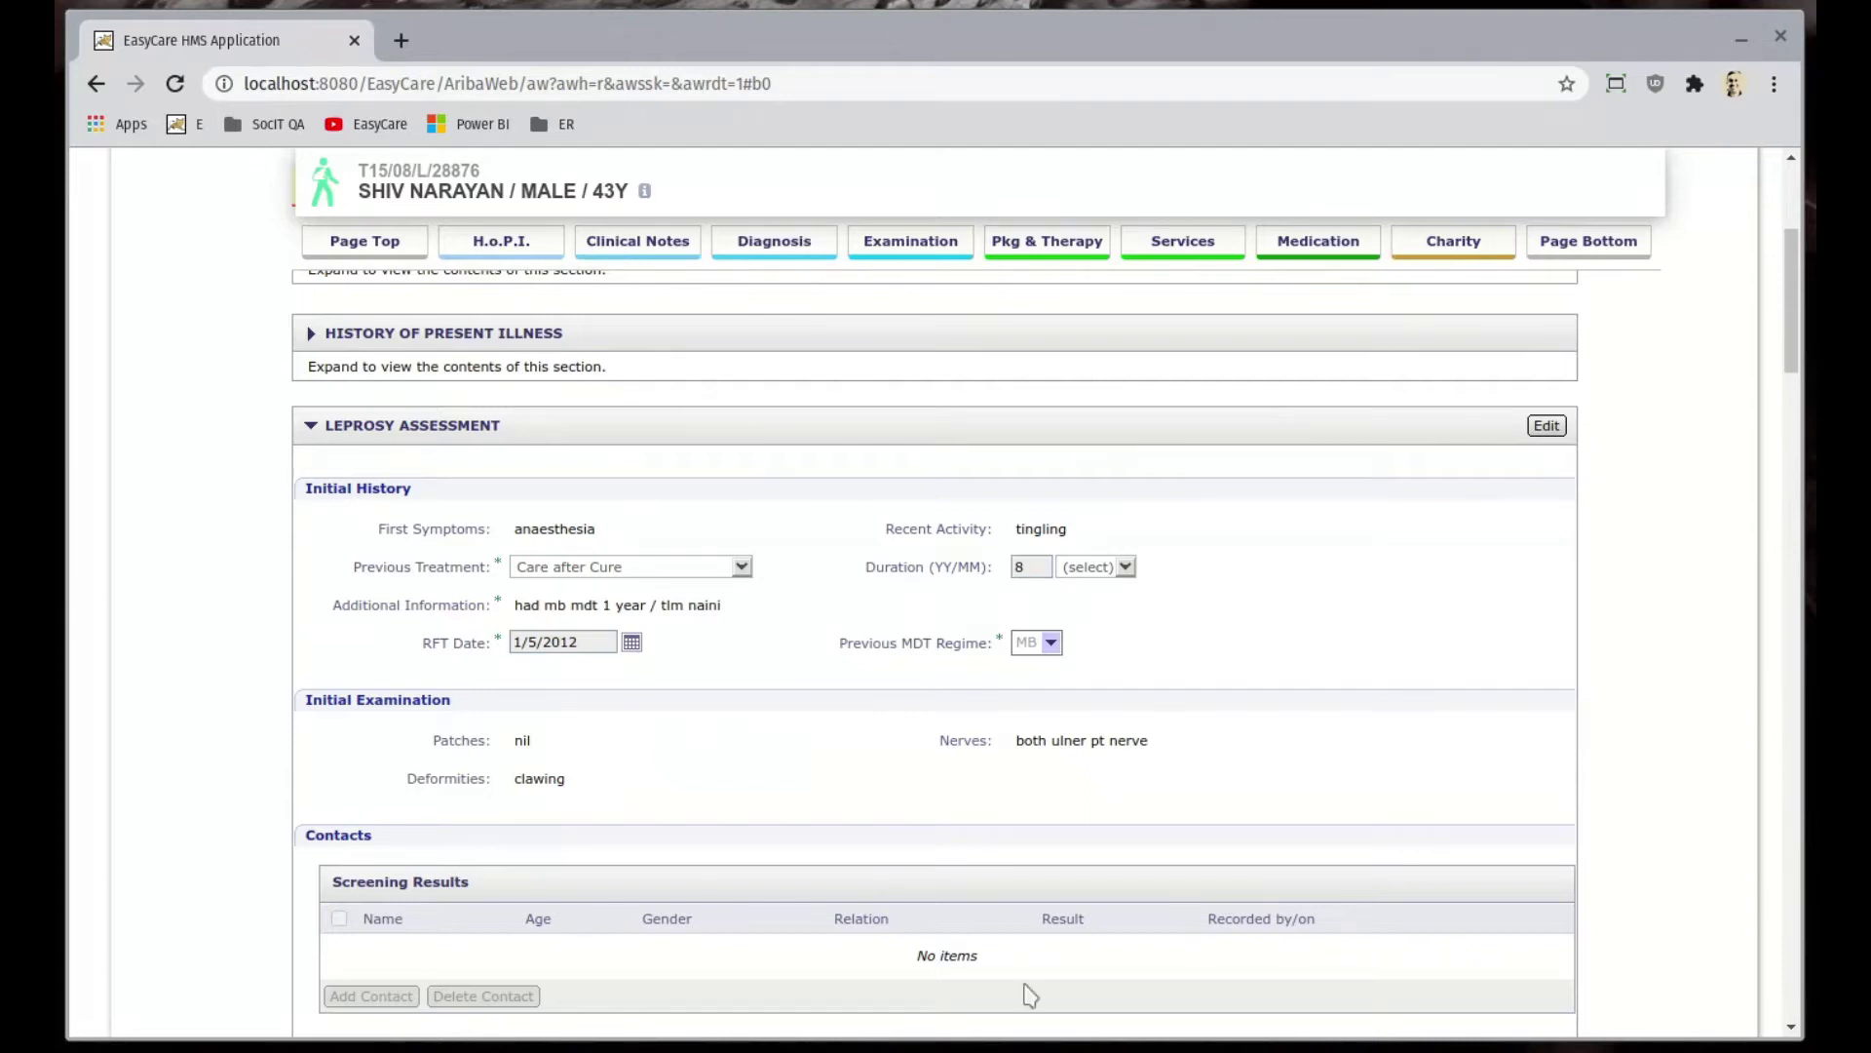
- Step through the chart sections from History of Present Illness through Services, Medication and Charity
{"action": "left_click", "coordinate": [511, 249]}
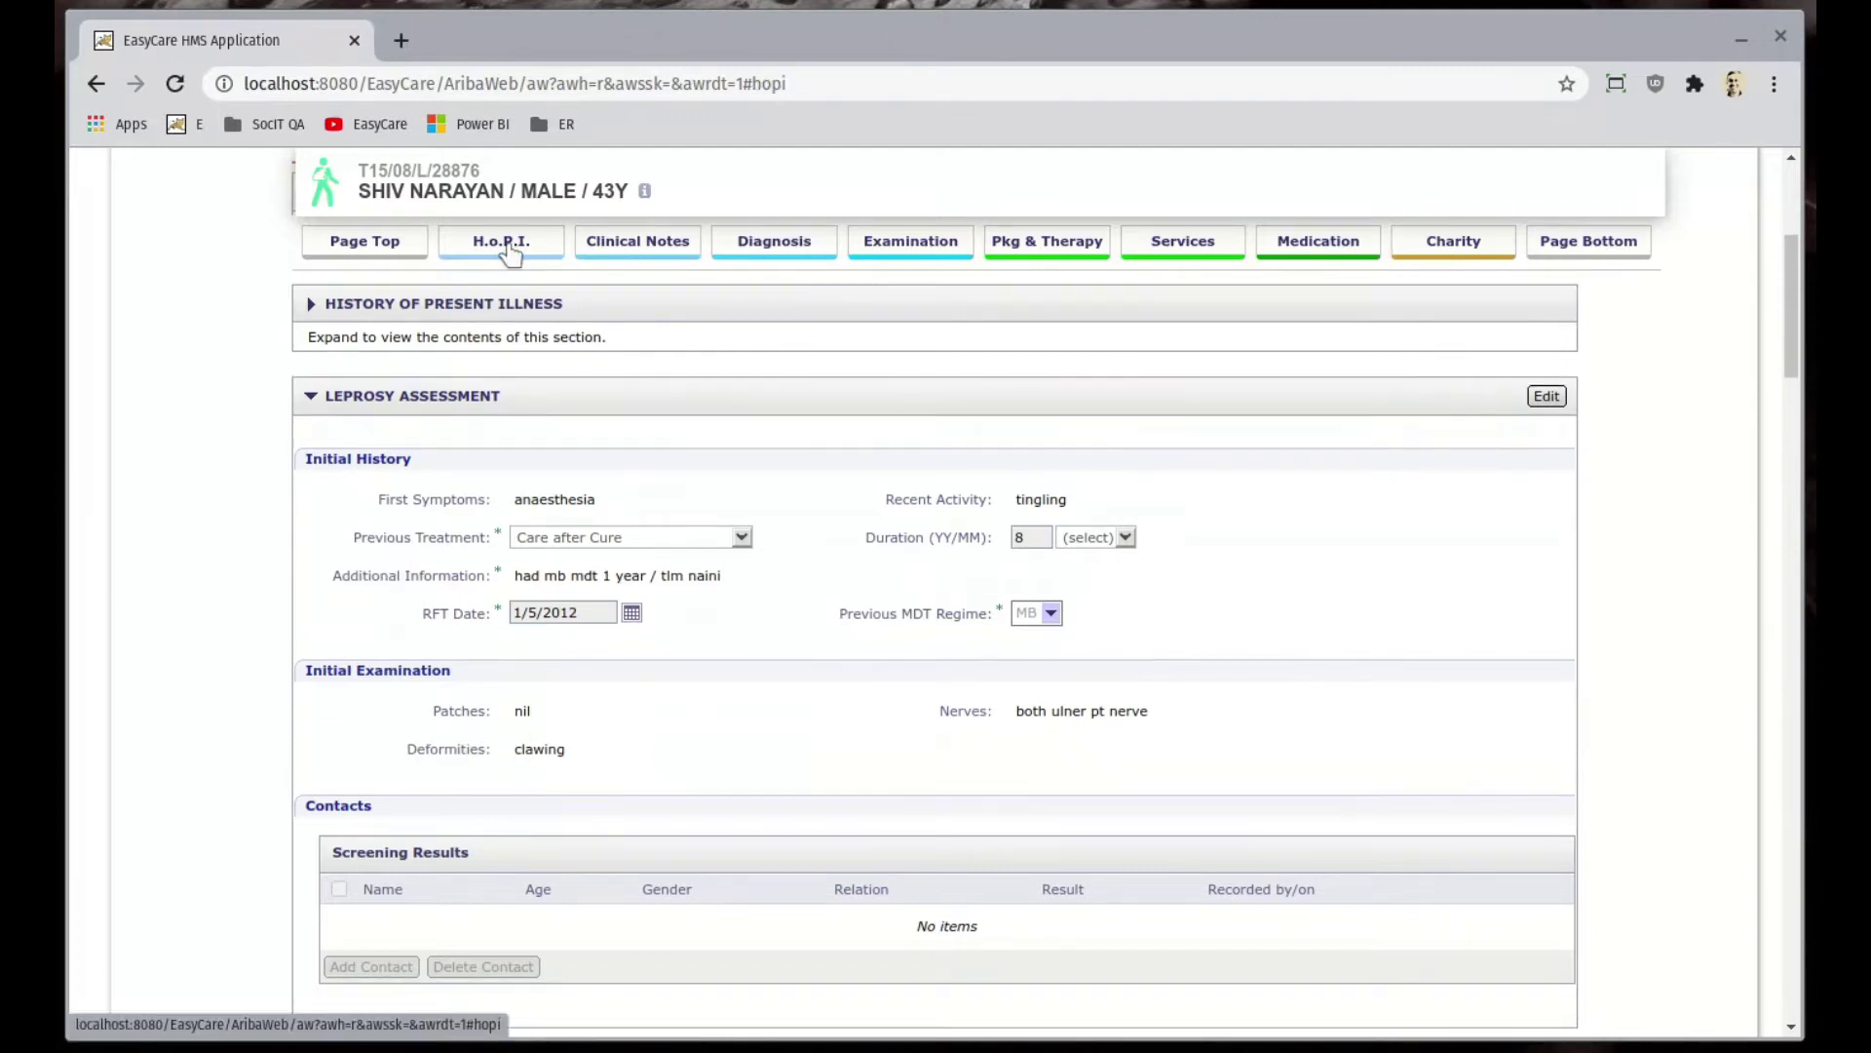
{"action": "left_click", "coordinate": [641, 254]}
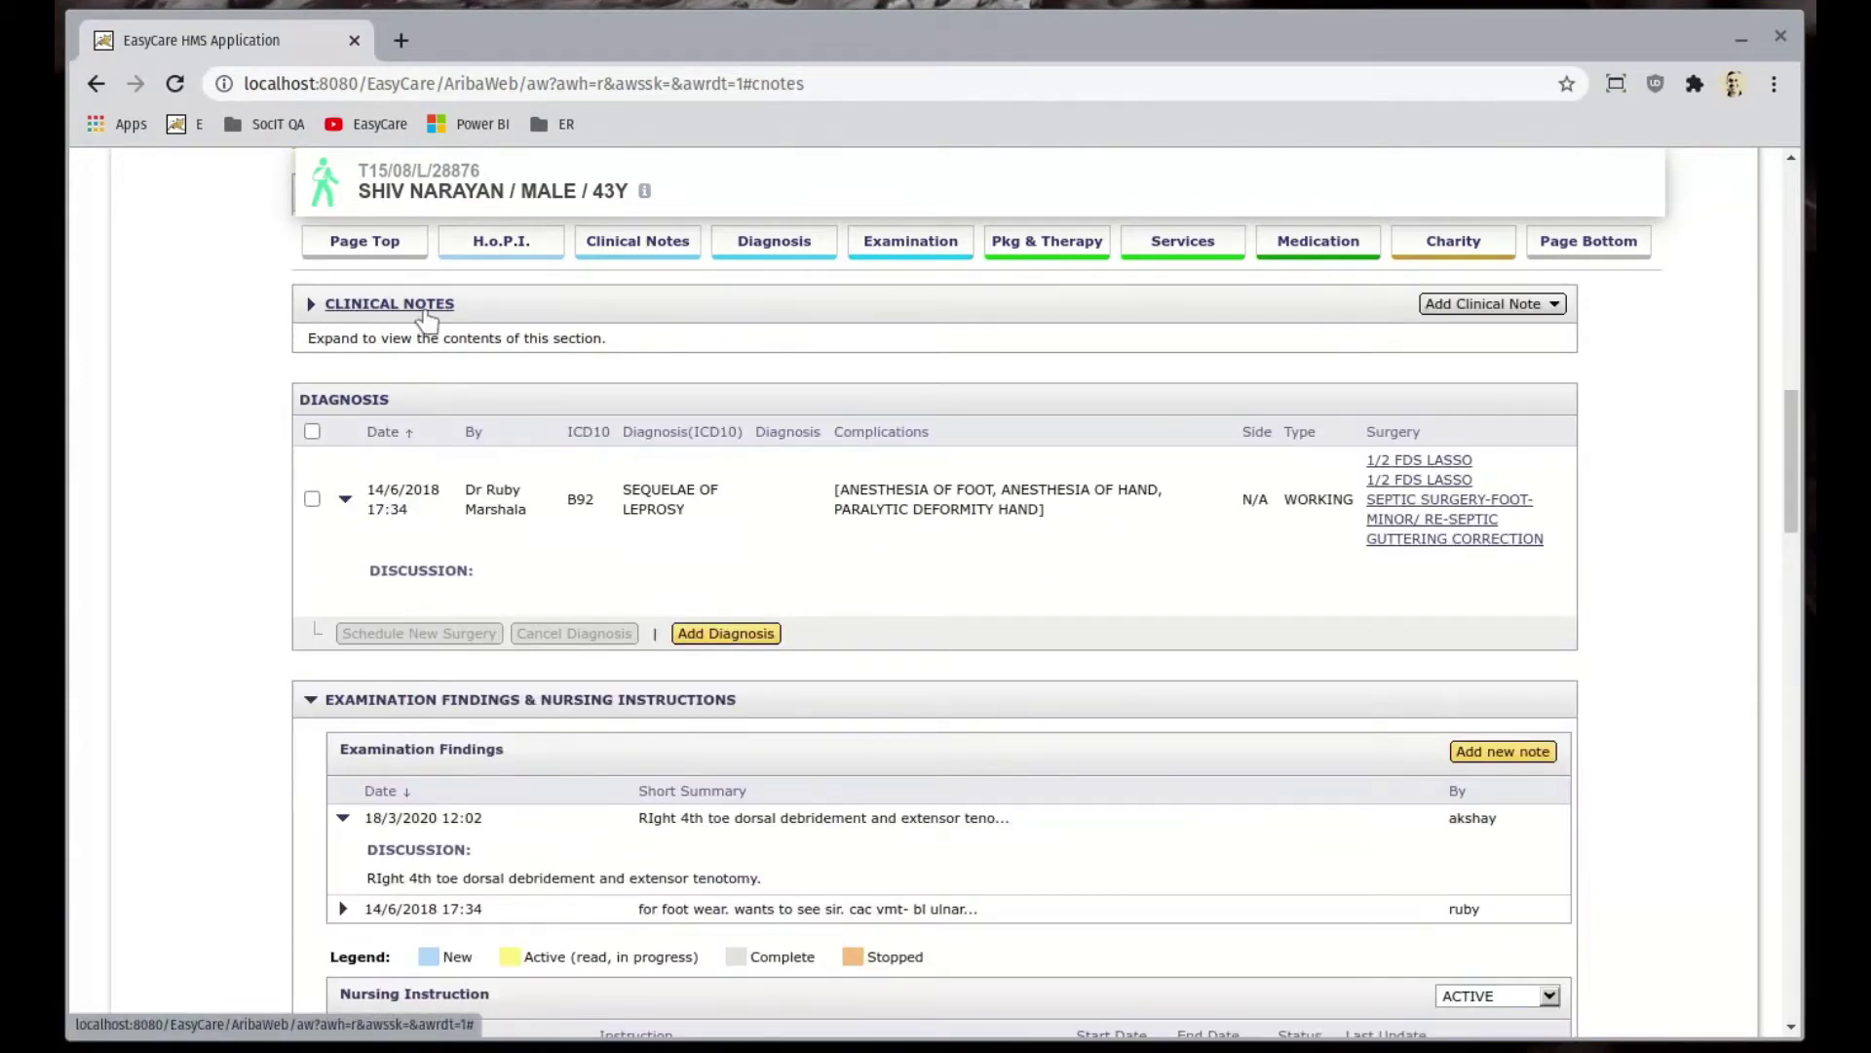
{"action": "left_click", "coordinate": [763, 251]}
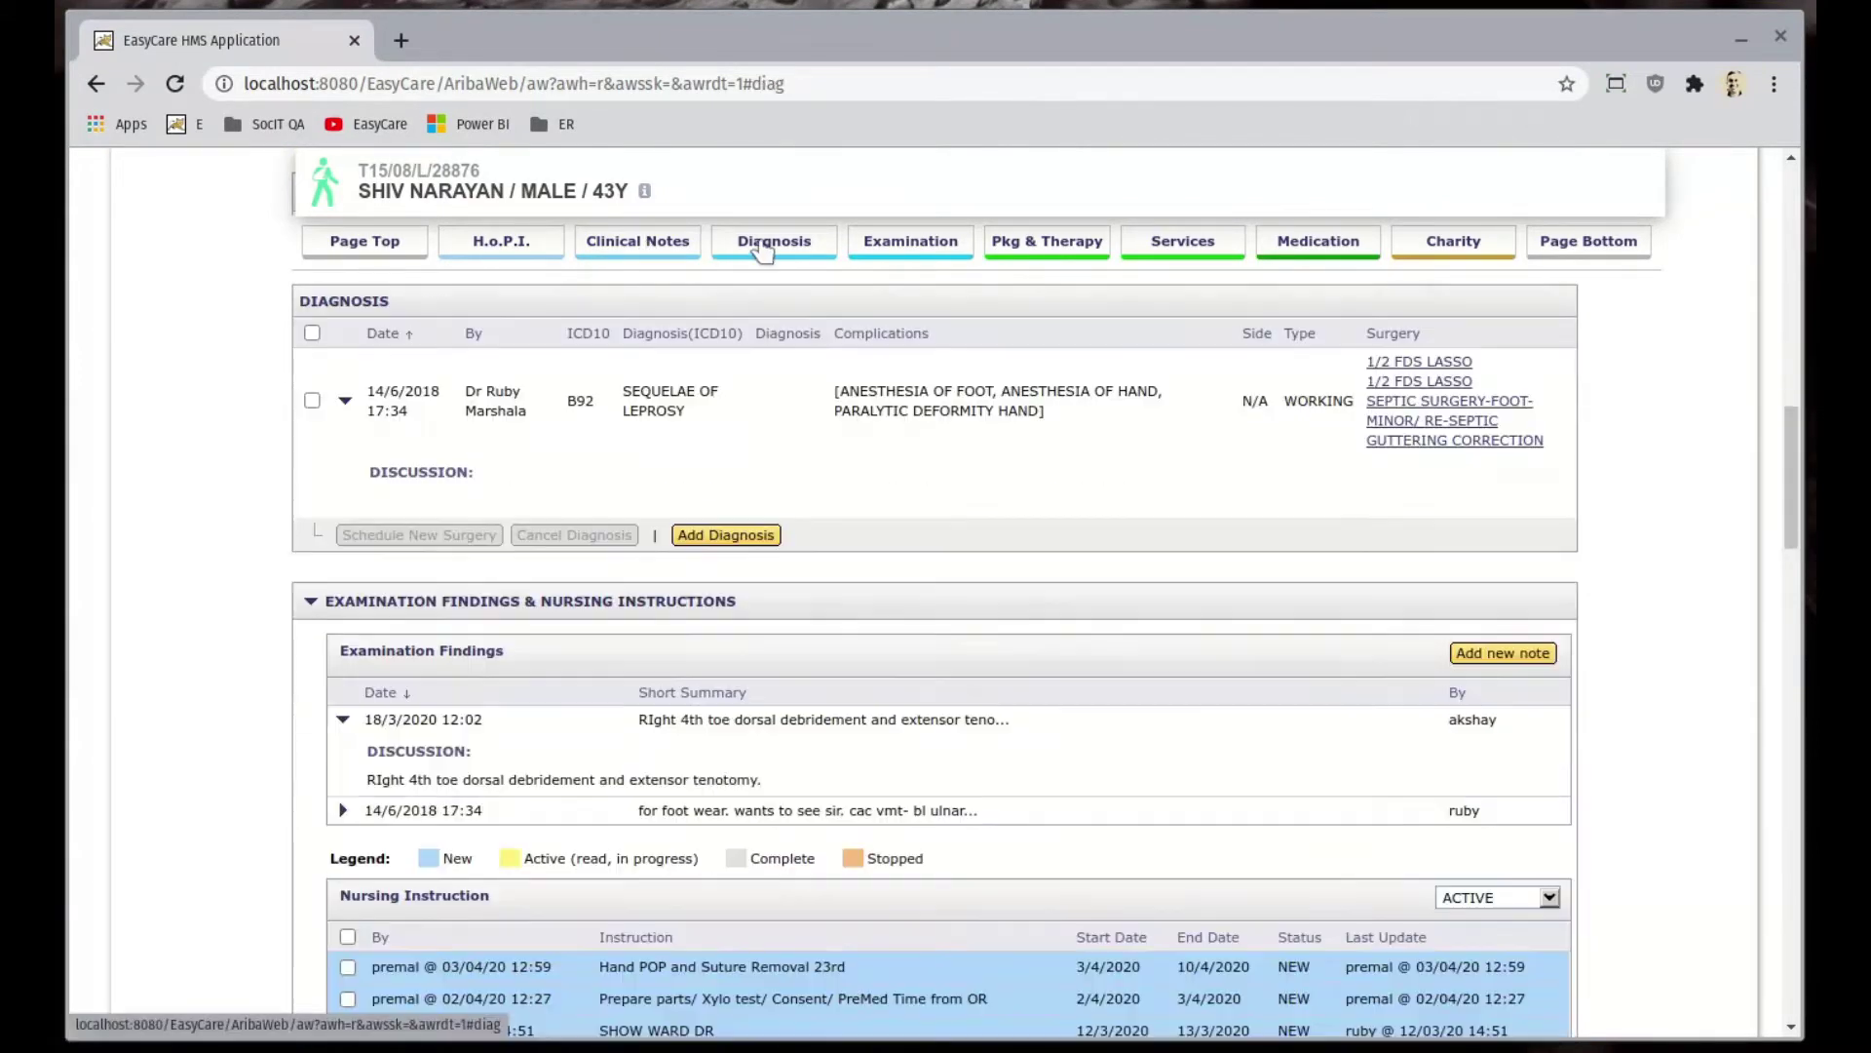
{"action": "left_click", "coordinate": [943, 259]}
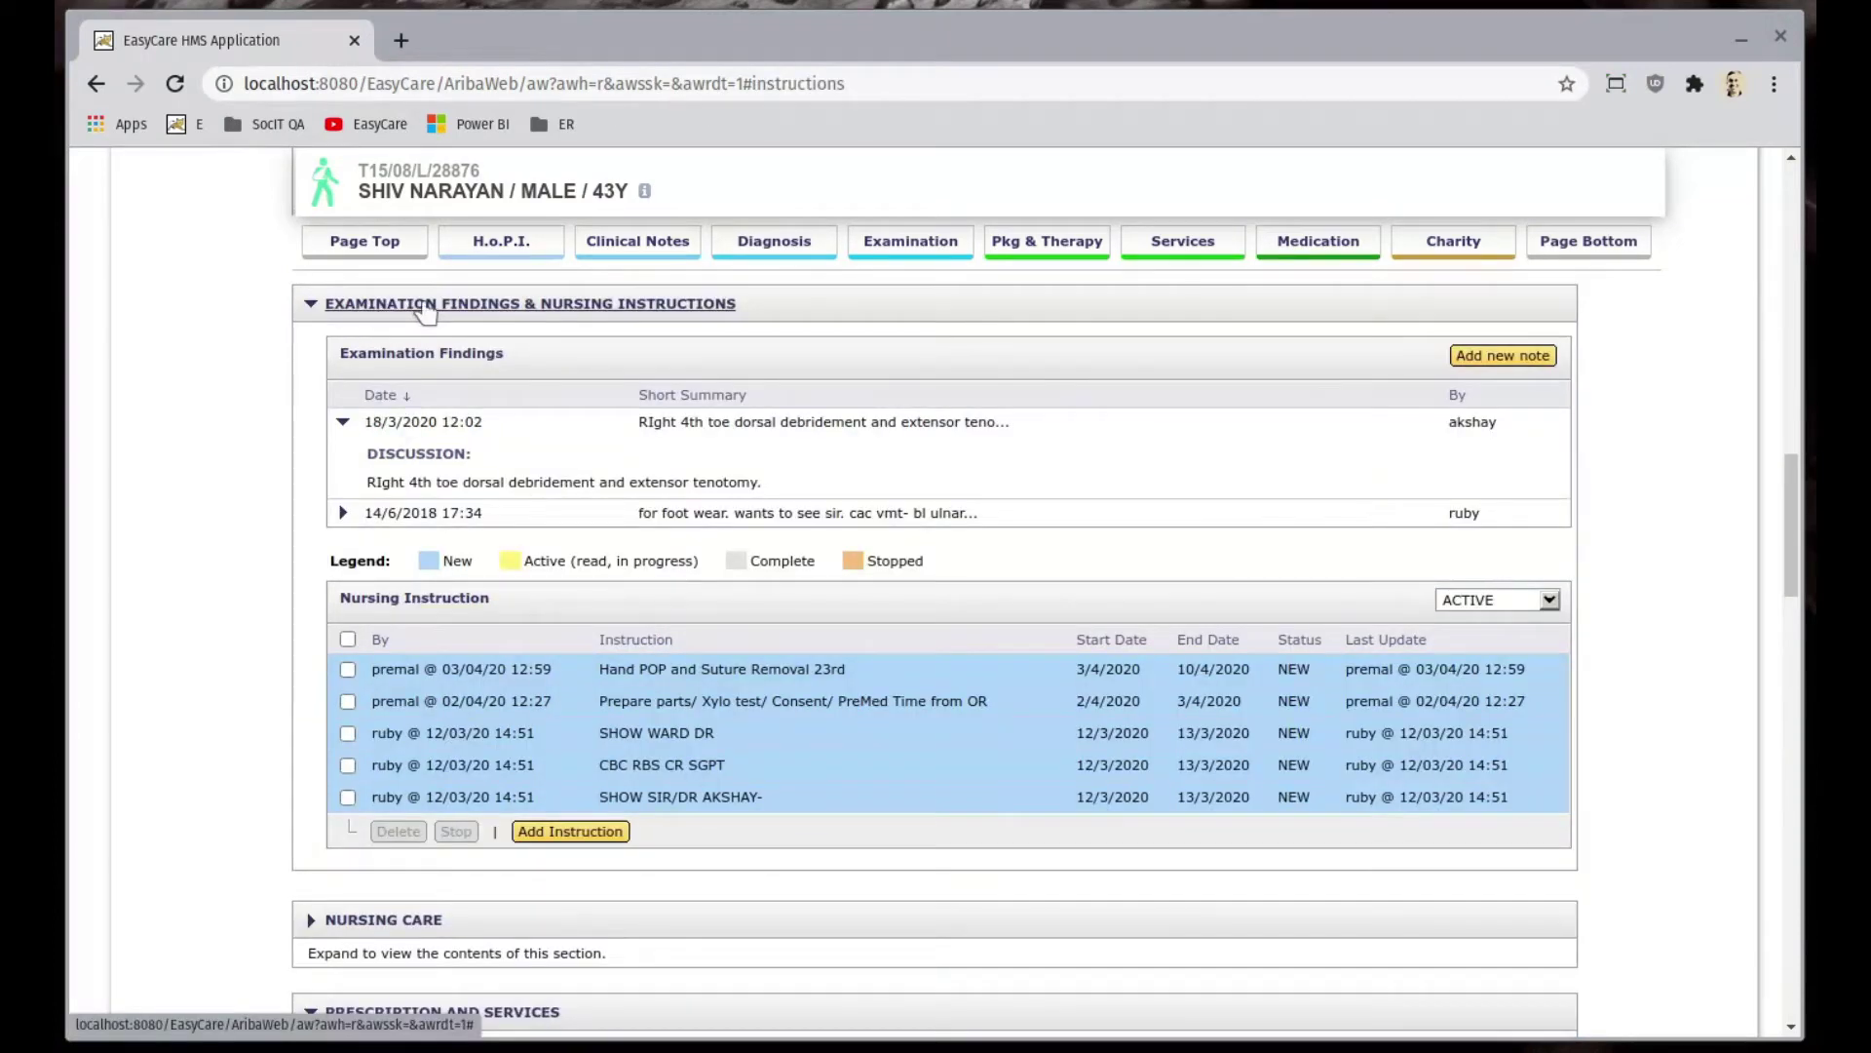
{"action": "left_click", "coordinate": [1050, 251]}
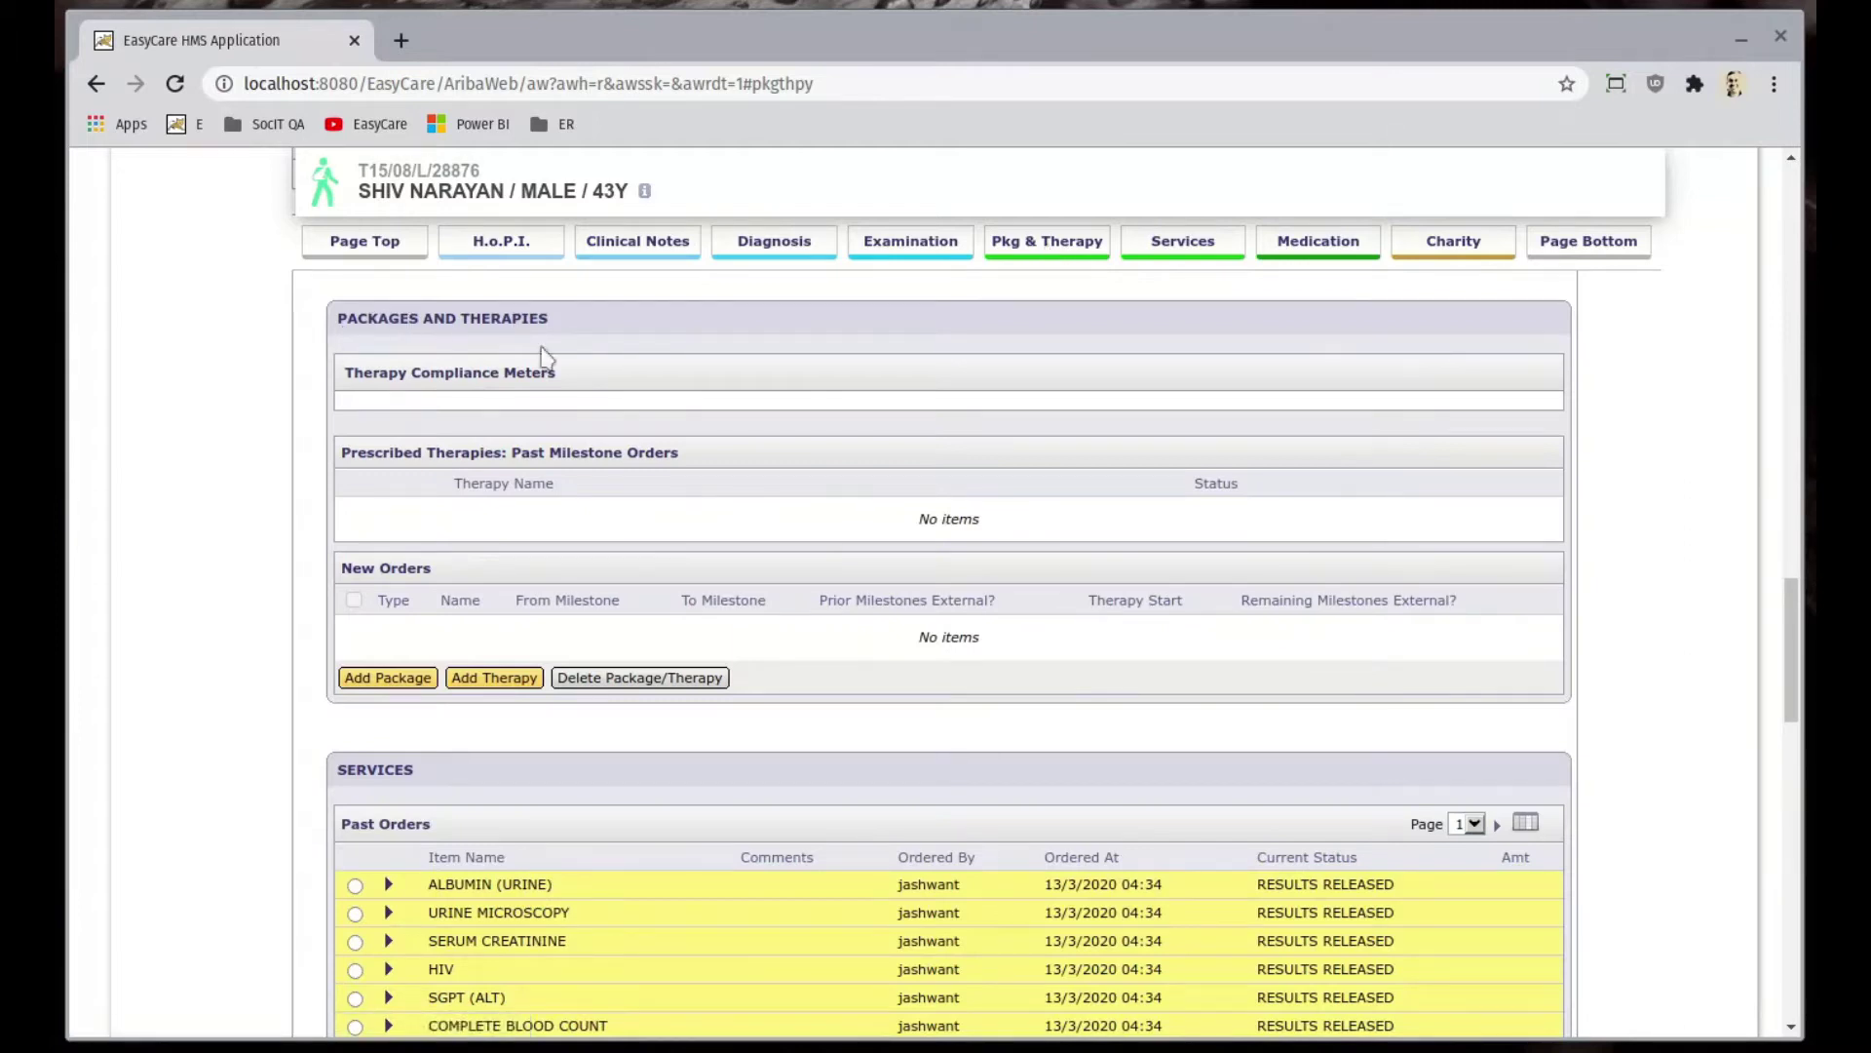
{"action": "left_click", "coordinate": [1183, 251]}
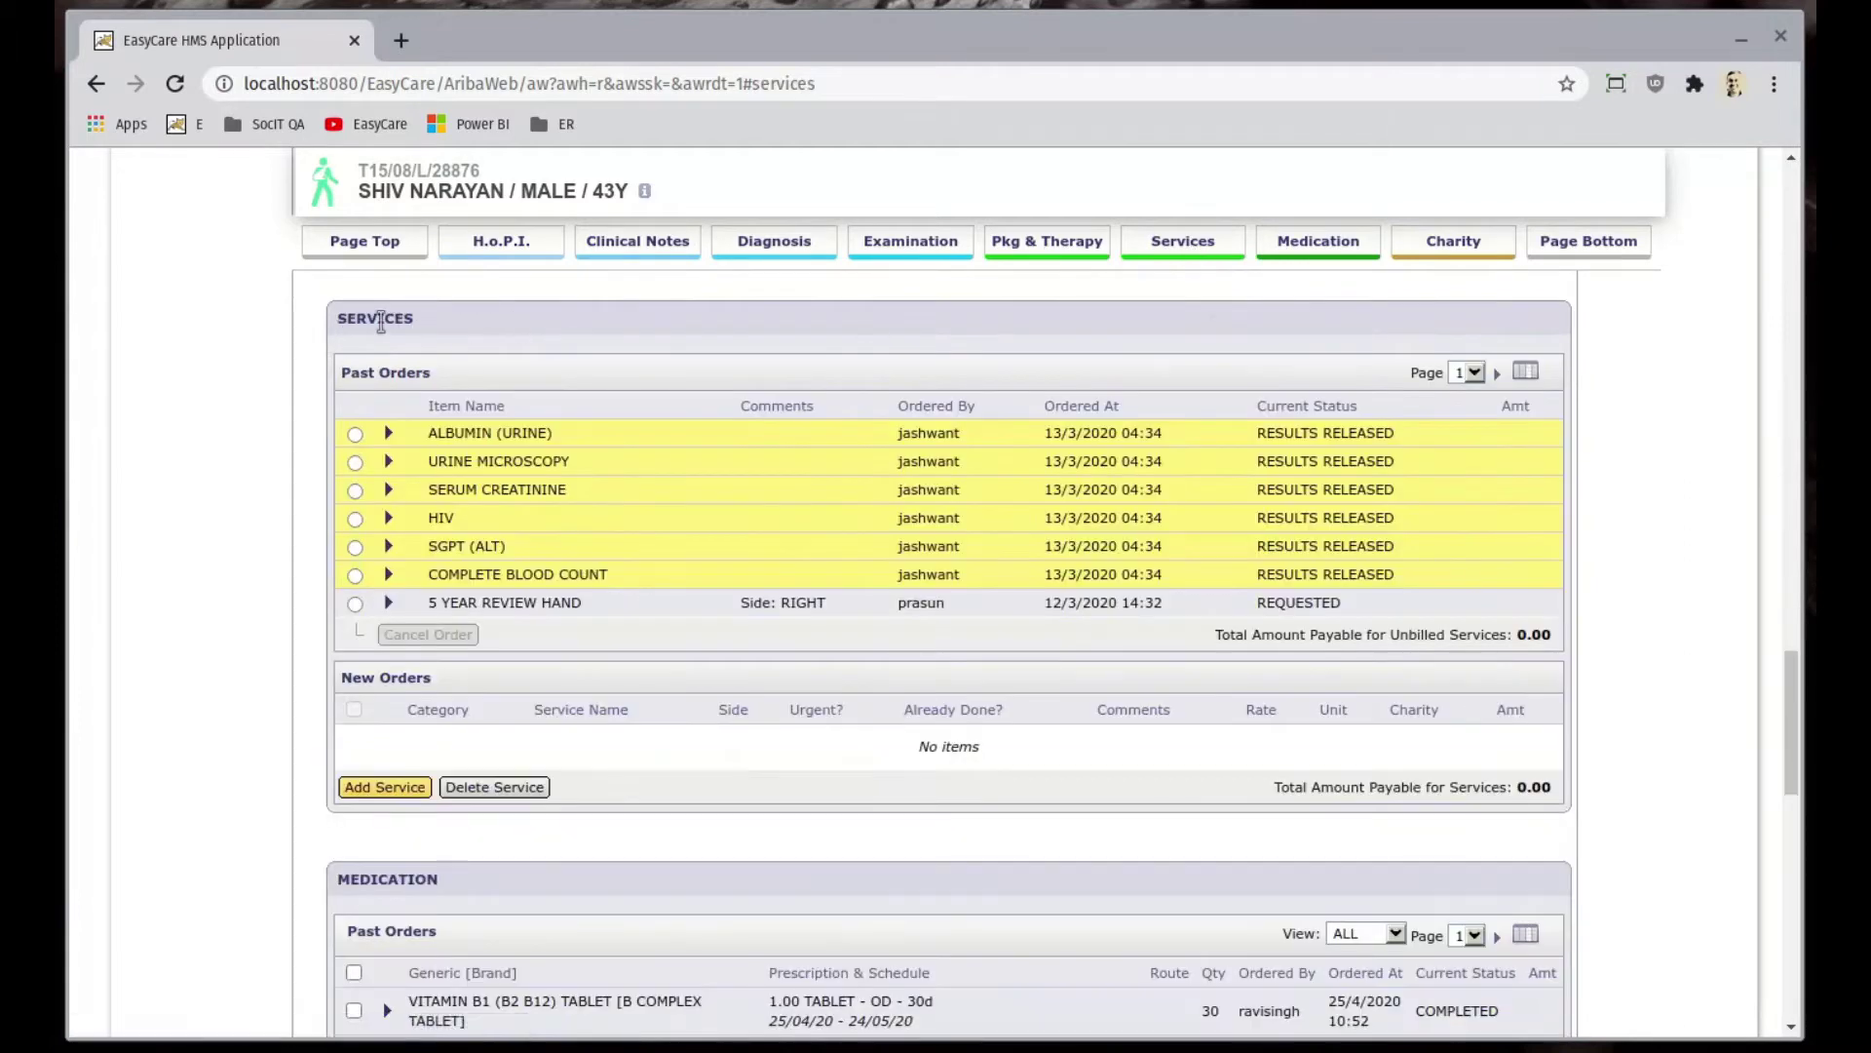
{"action": "left_click", "coordinate": [1315, 245]}
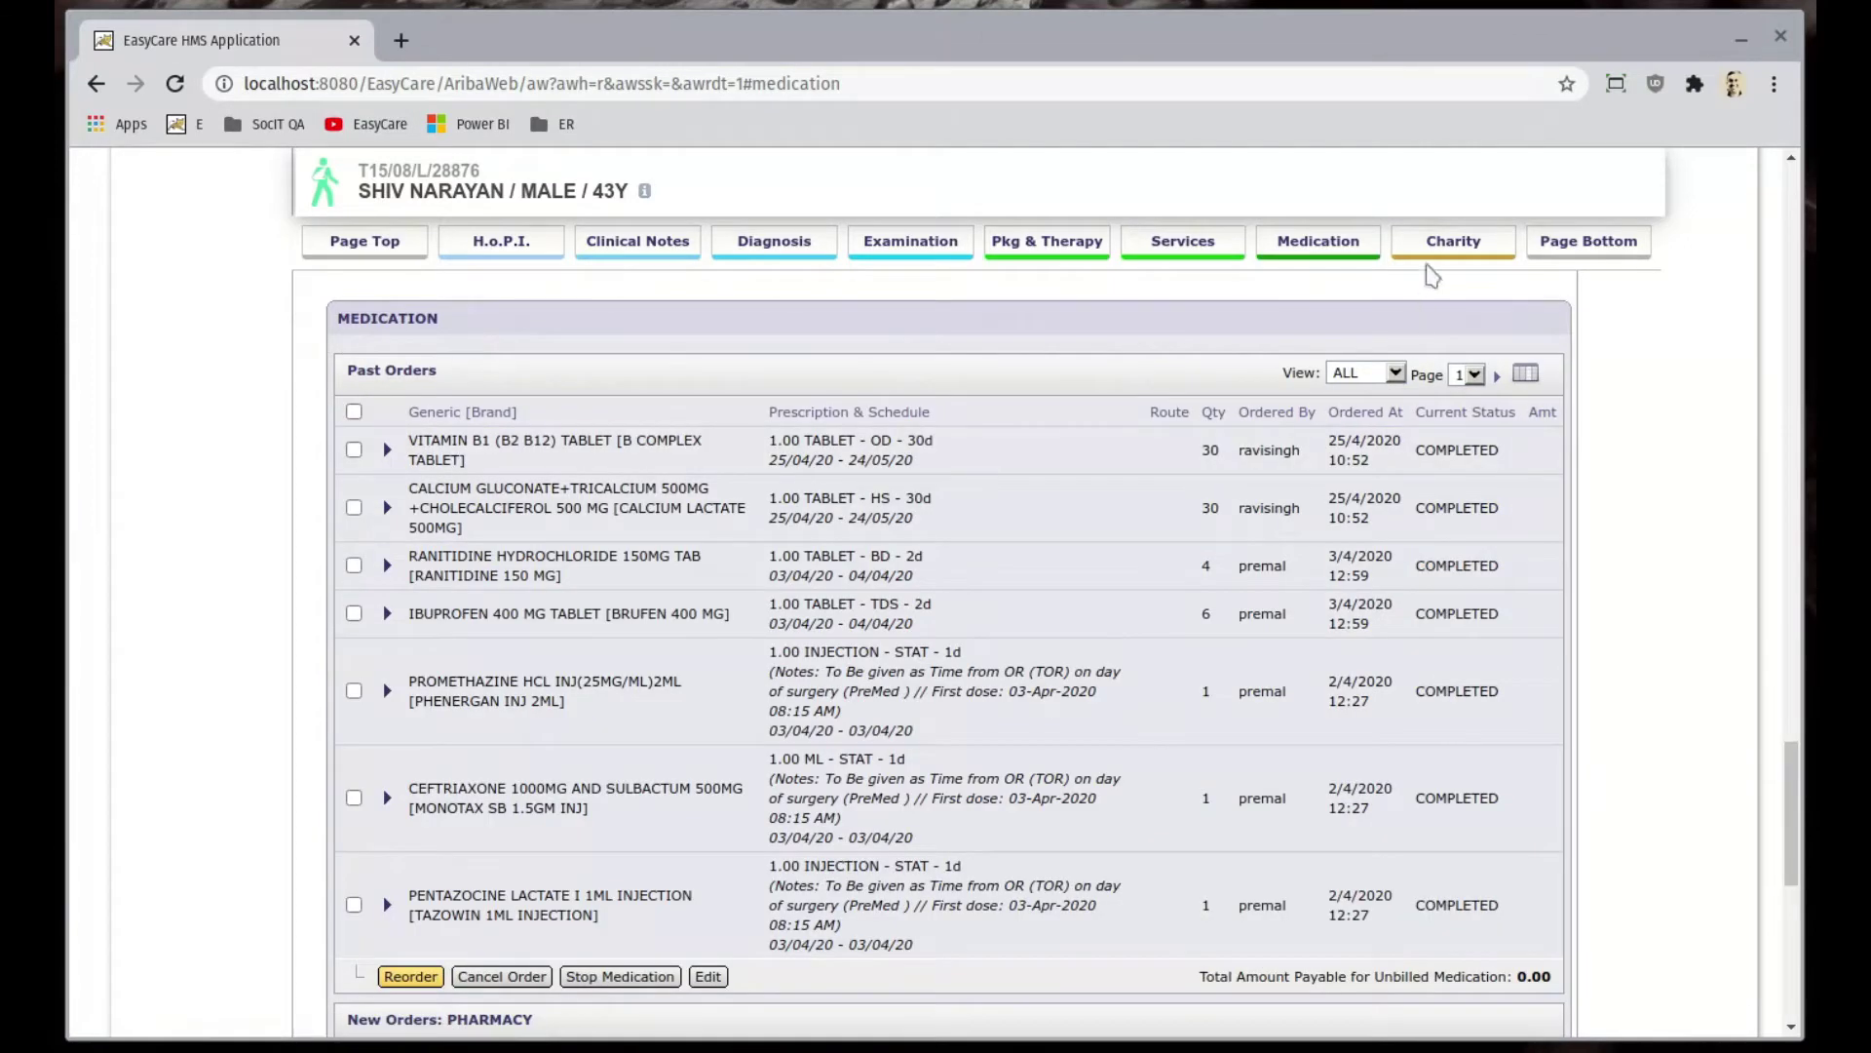
{"action": "left_click", "coordinate": [1443, 248]}
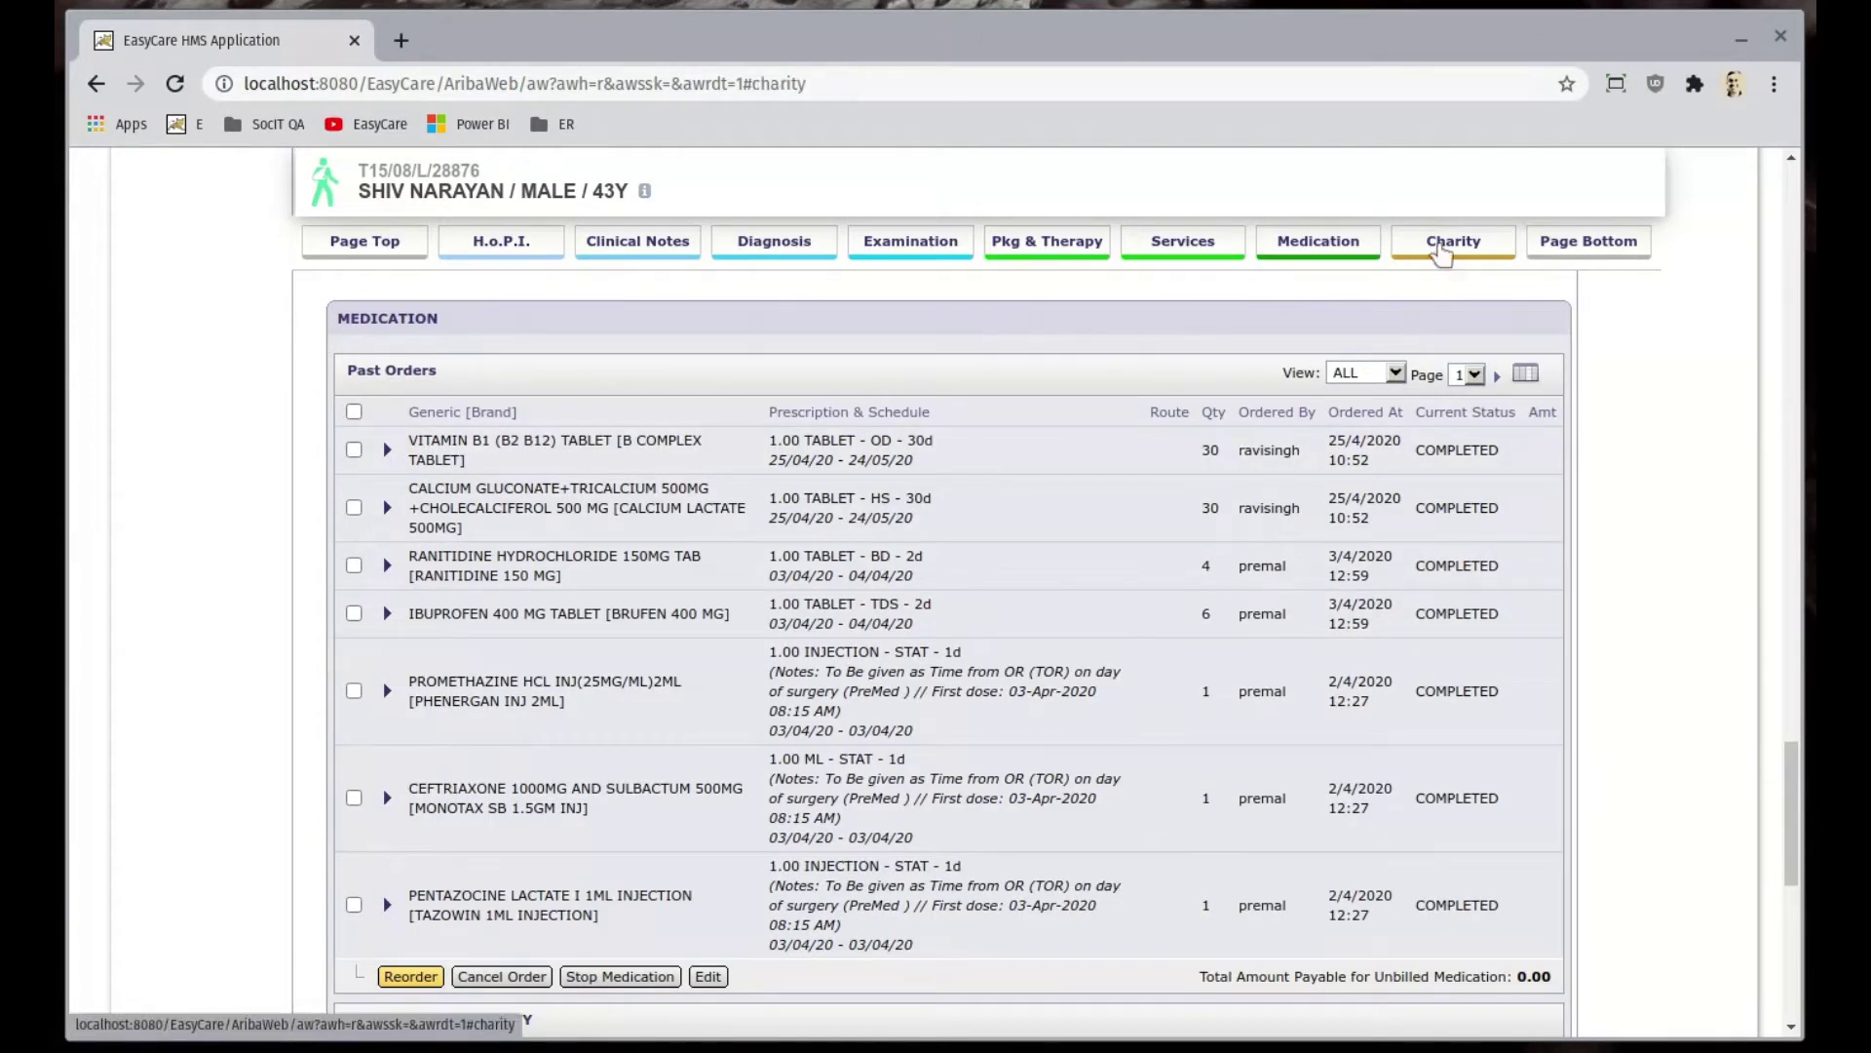
{"action": "scroll", "coordinate": [1245, 648], "scroll_direction": "down", "scroll_amount": 5}
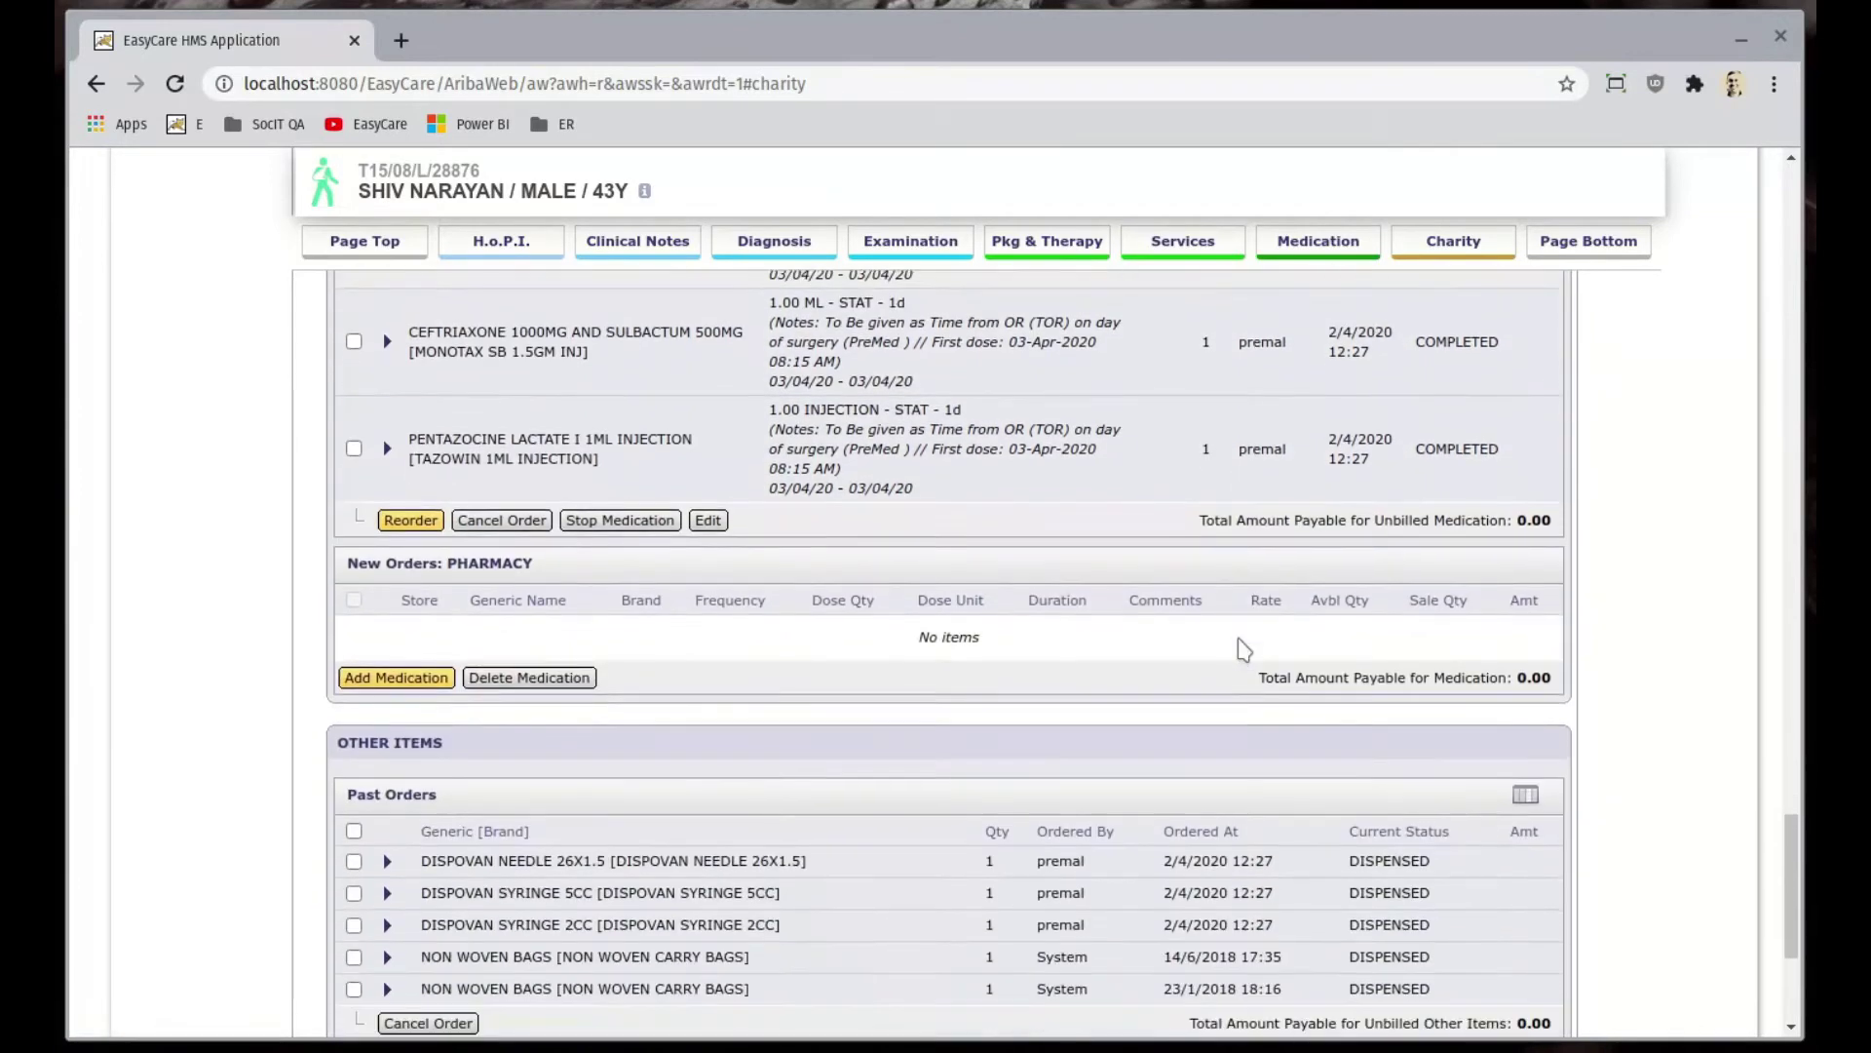
{"action": "scroll", "coordinate": [1244, 648], "scroll_direction": "down", "scroll_amount": 4}
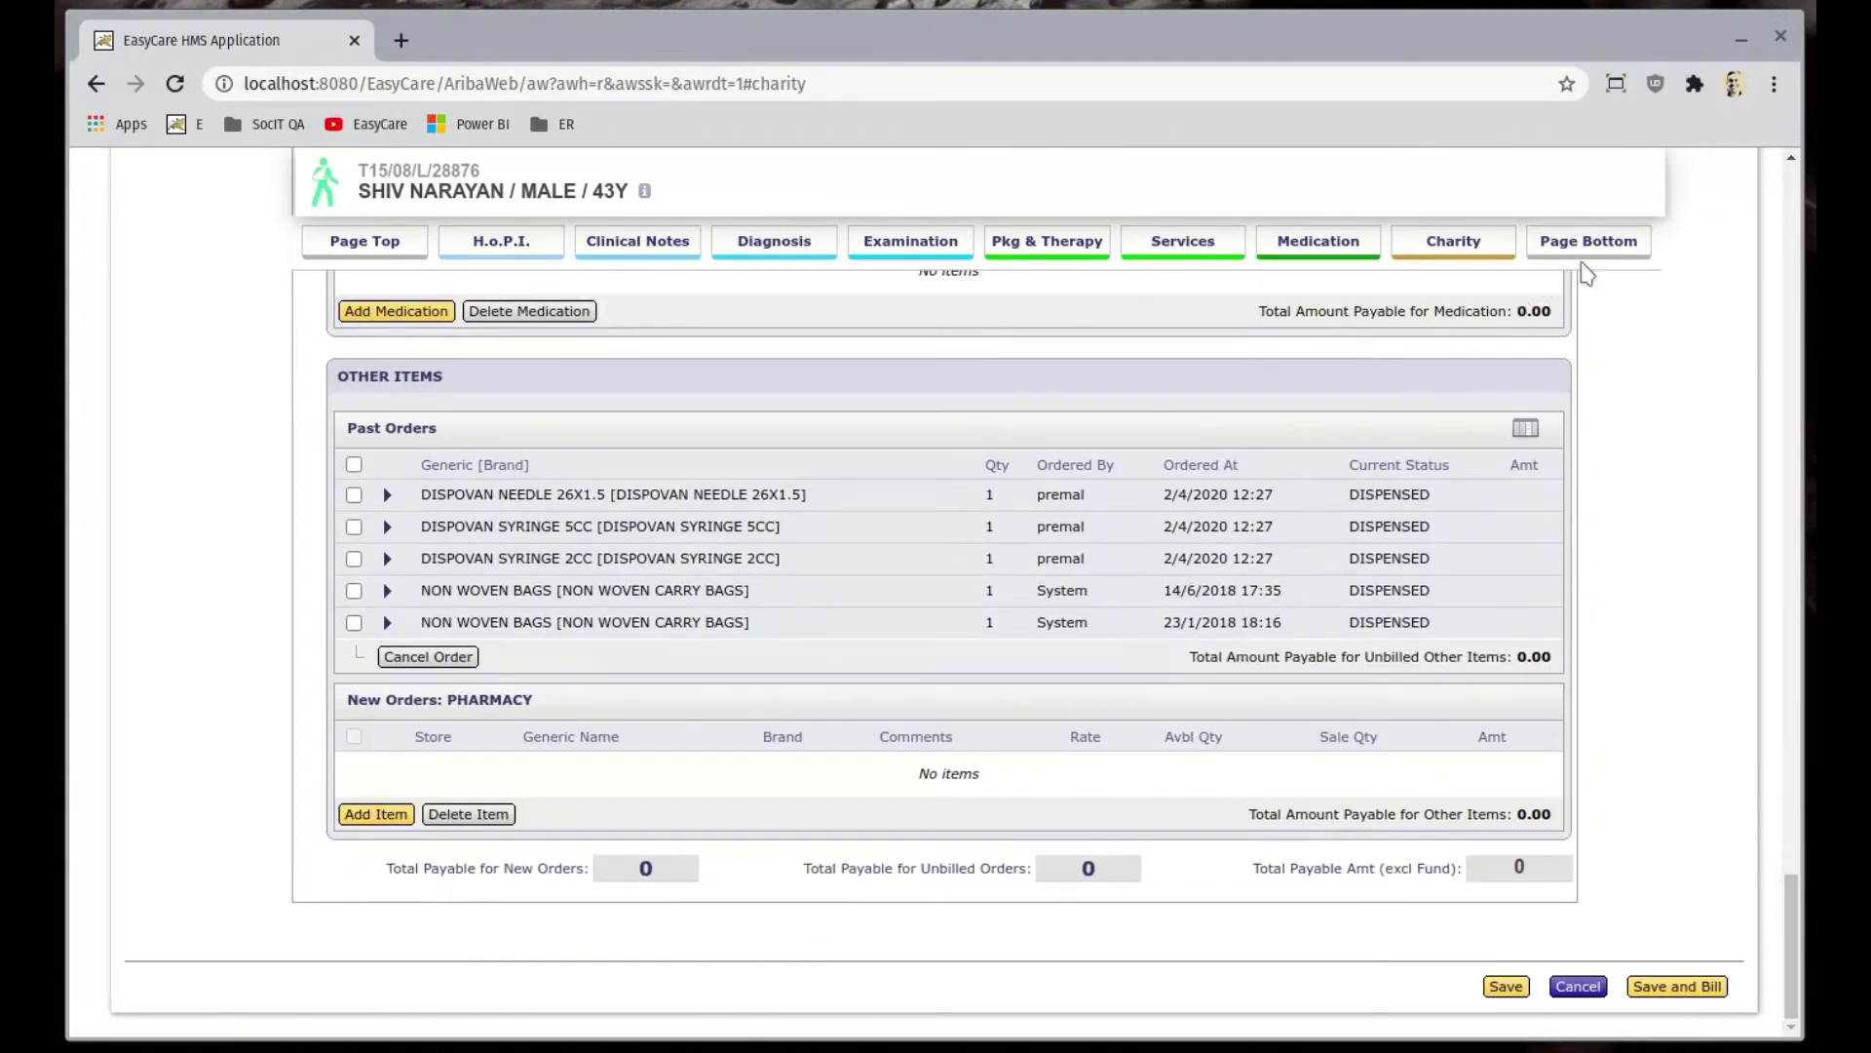
- Cancel out of the chart and reopen the active leprosy problem's treatment chart
{"action": "left_click", "coordinate": [1580, 252]}
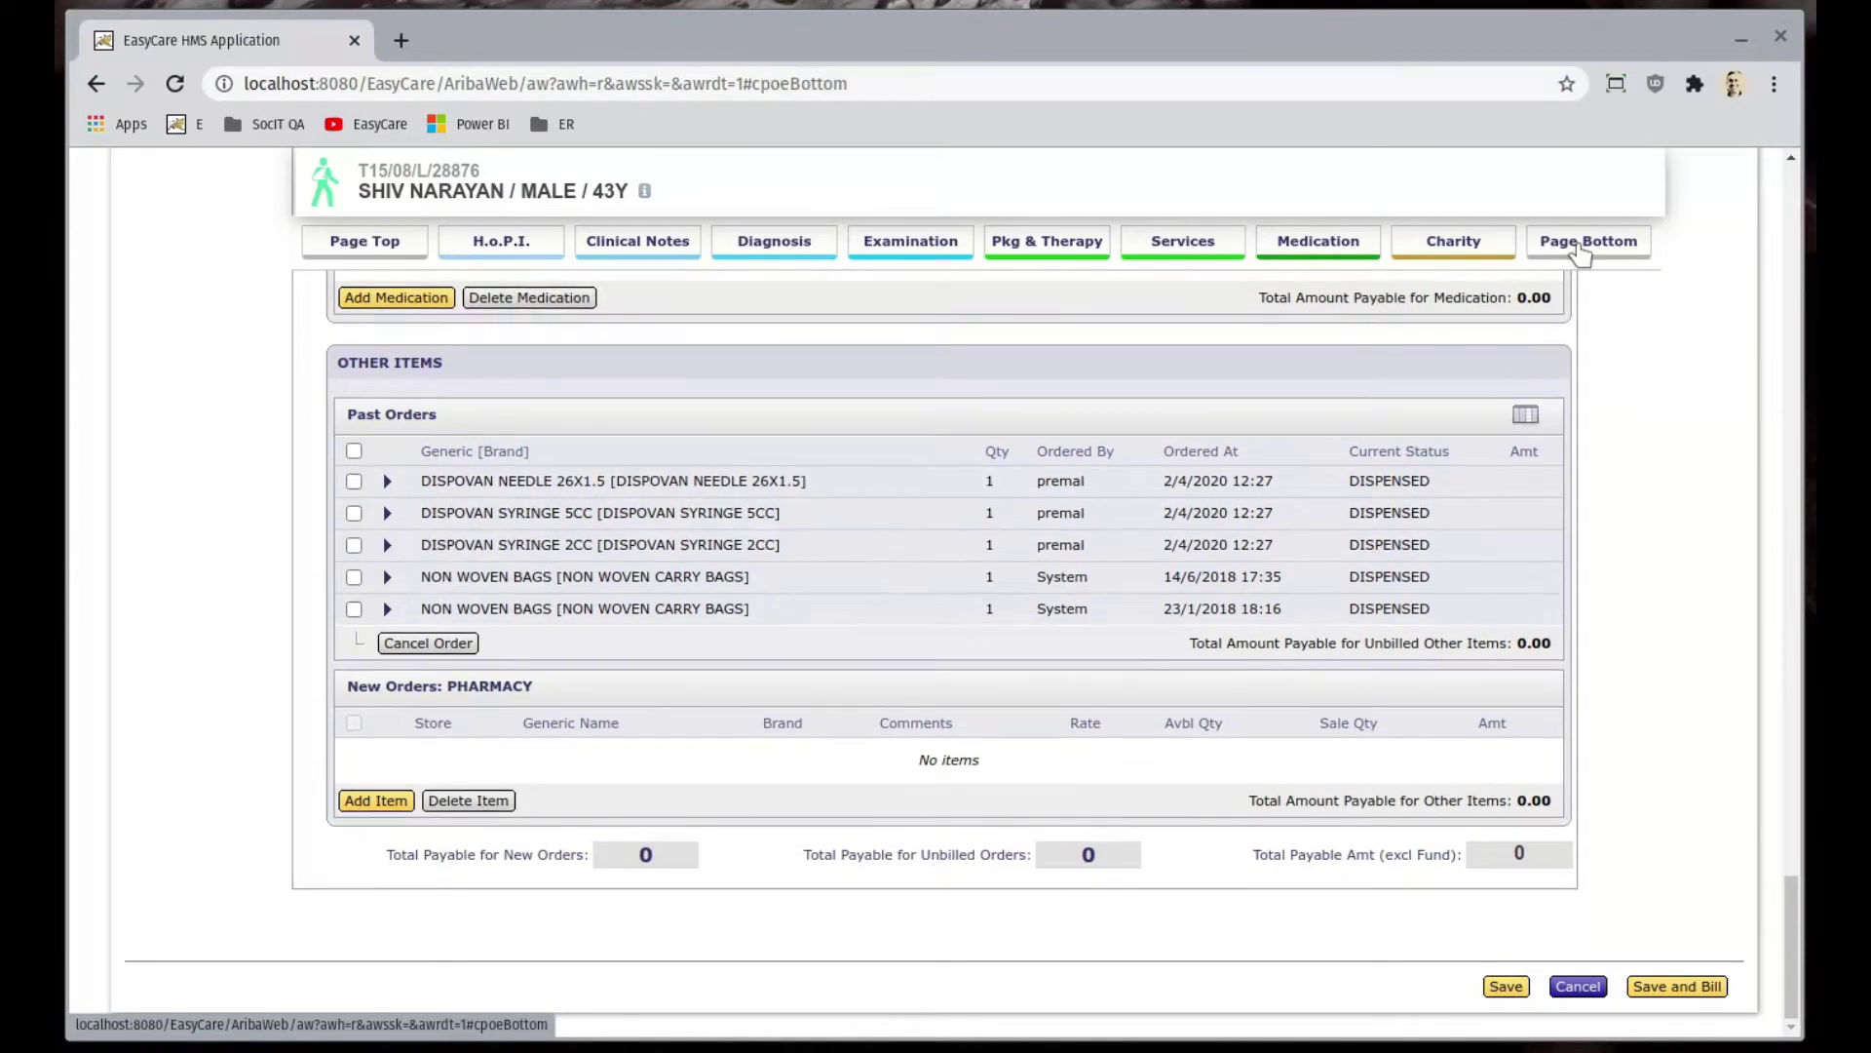
{"action": "left_click", "coordinate": [1576, 987]}
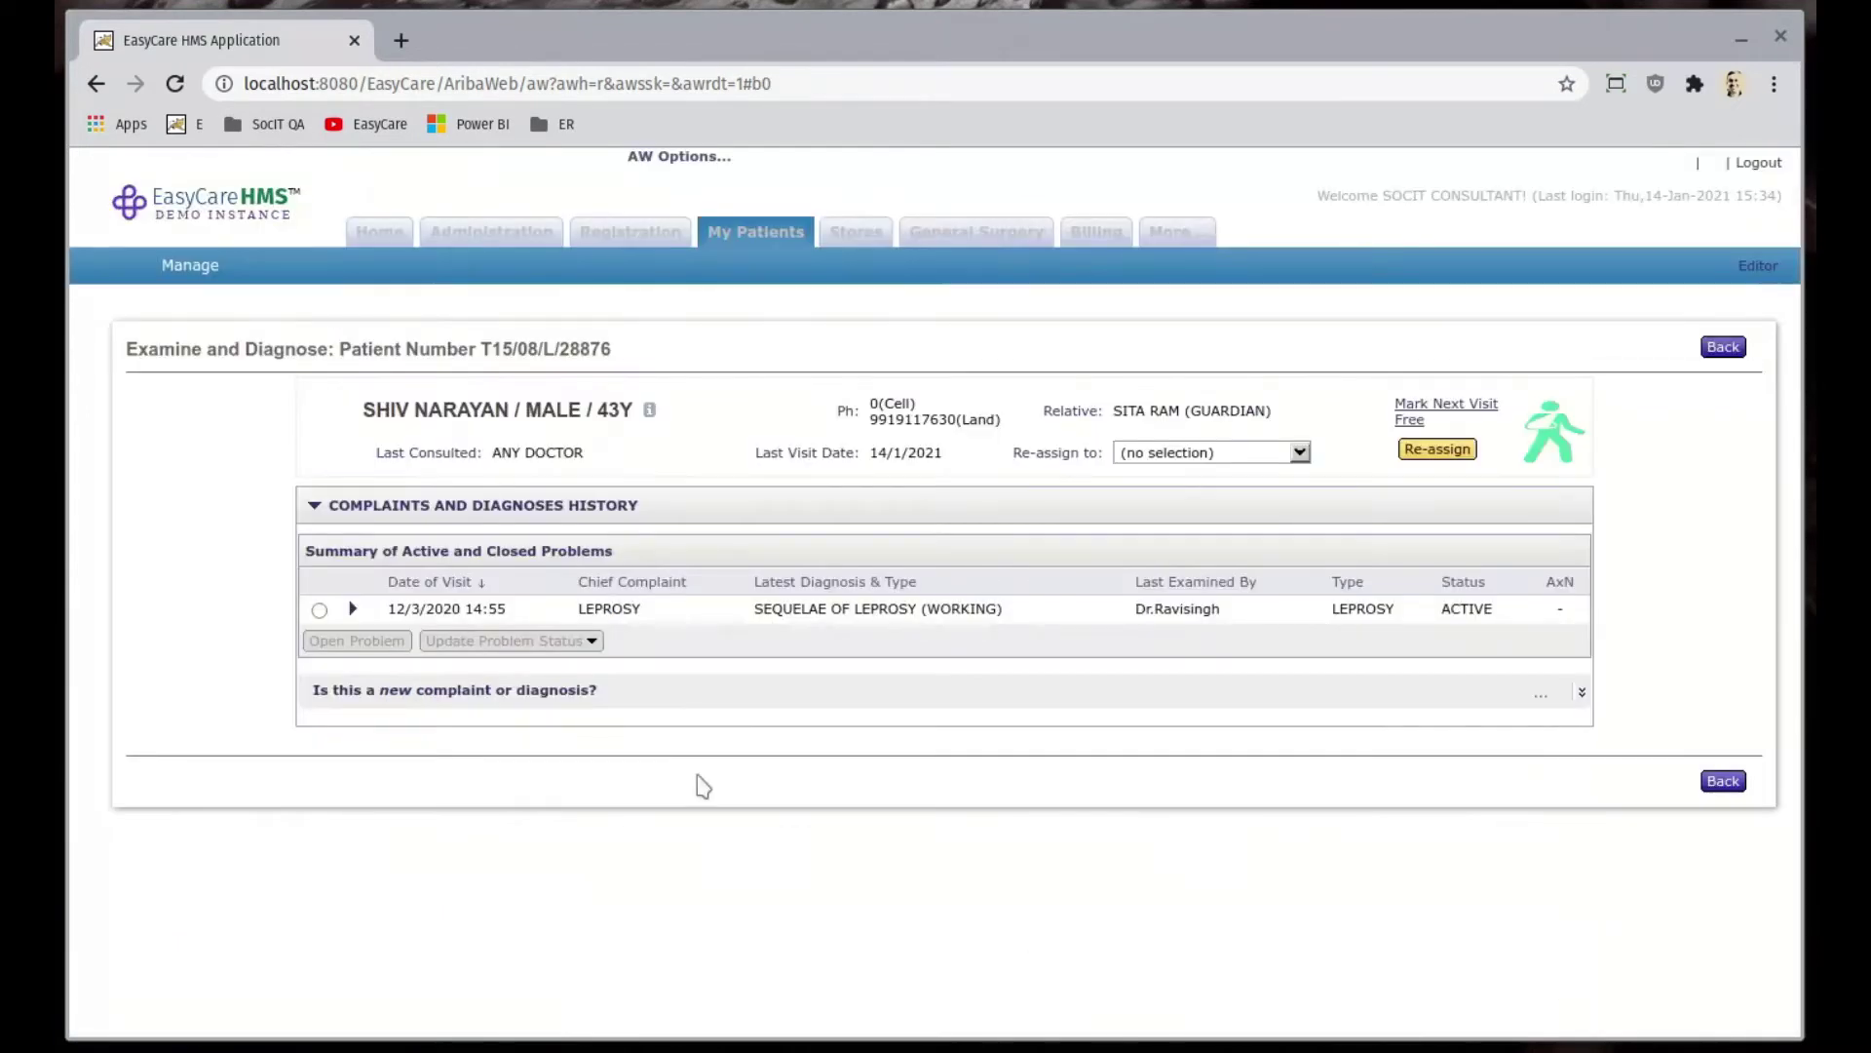
{"action": "left_click", "coordinate": [700, 616]}
{"action": "left_click", "coordinate": [366, 645]}
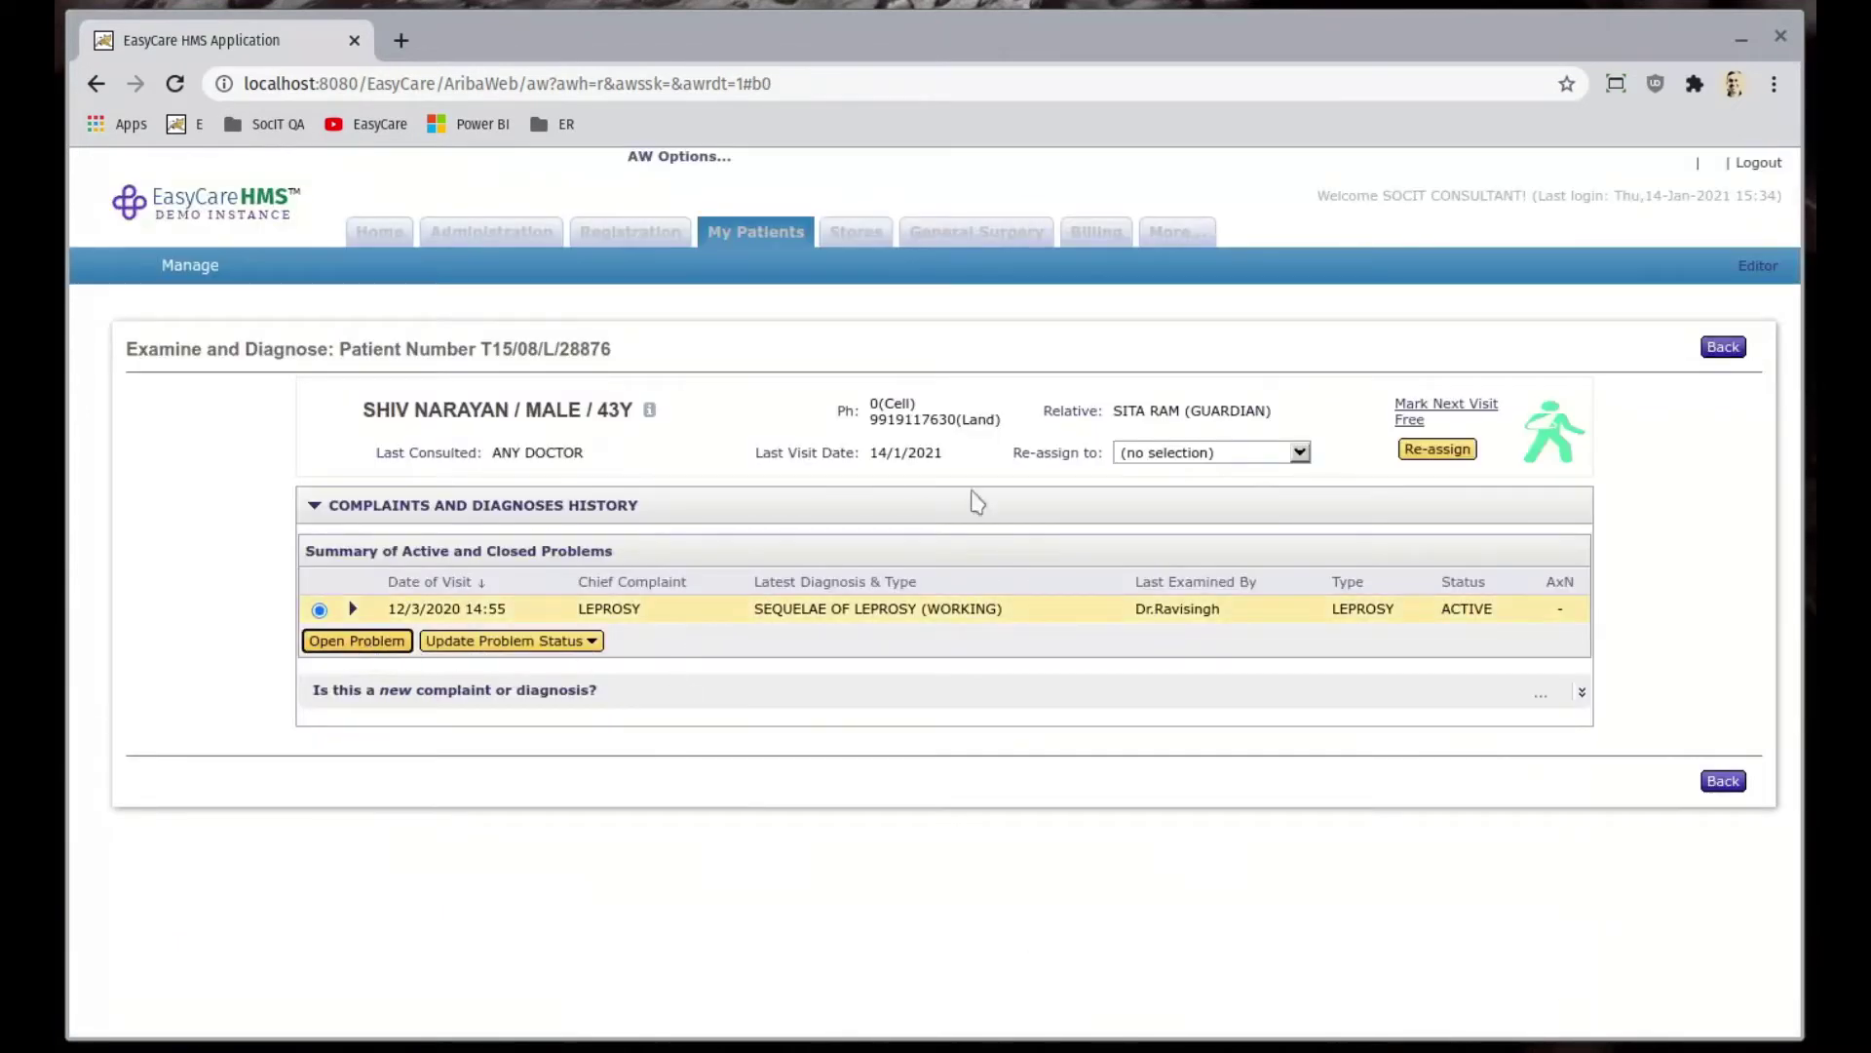
{"action": "scroll", "coordinate": [965, 524], "scroll_direction": "down", "scroll_amount": 5}
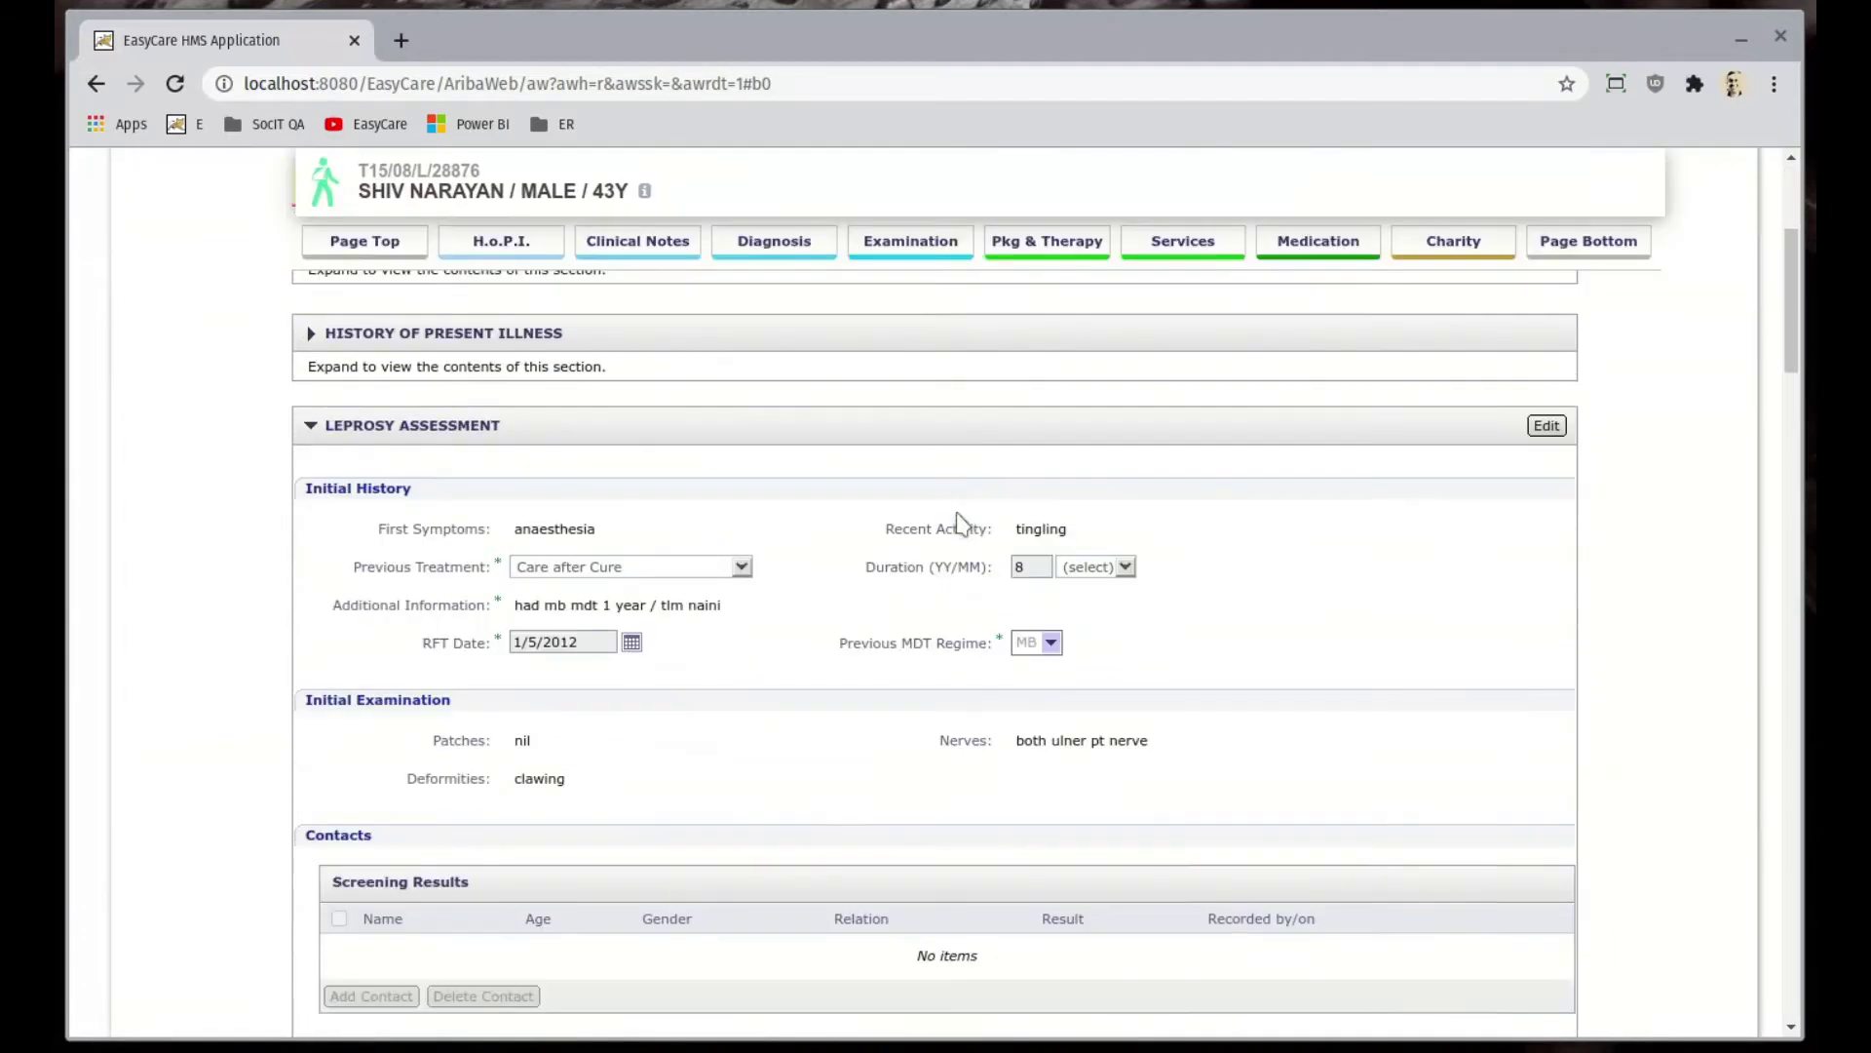
- Reorder the Vitamin B1 and Calcium Gluconate tablets from the past medication orders
{"action": "left_click", "coordinate": [1290, 239]}
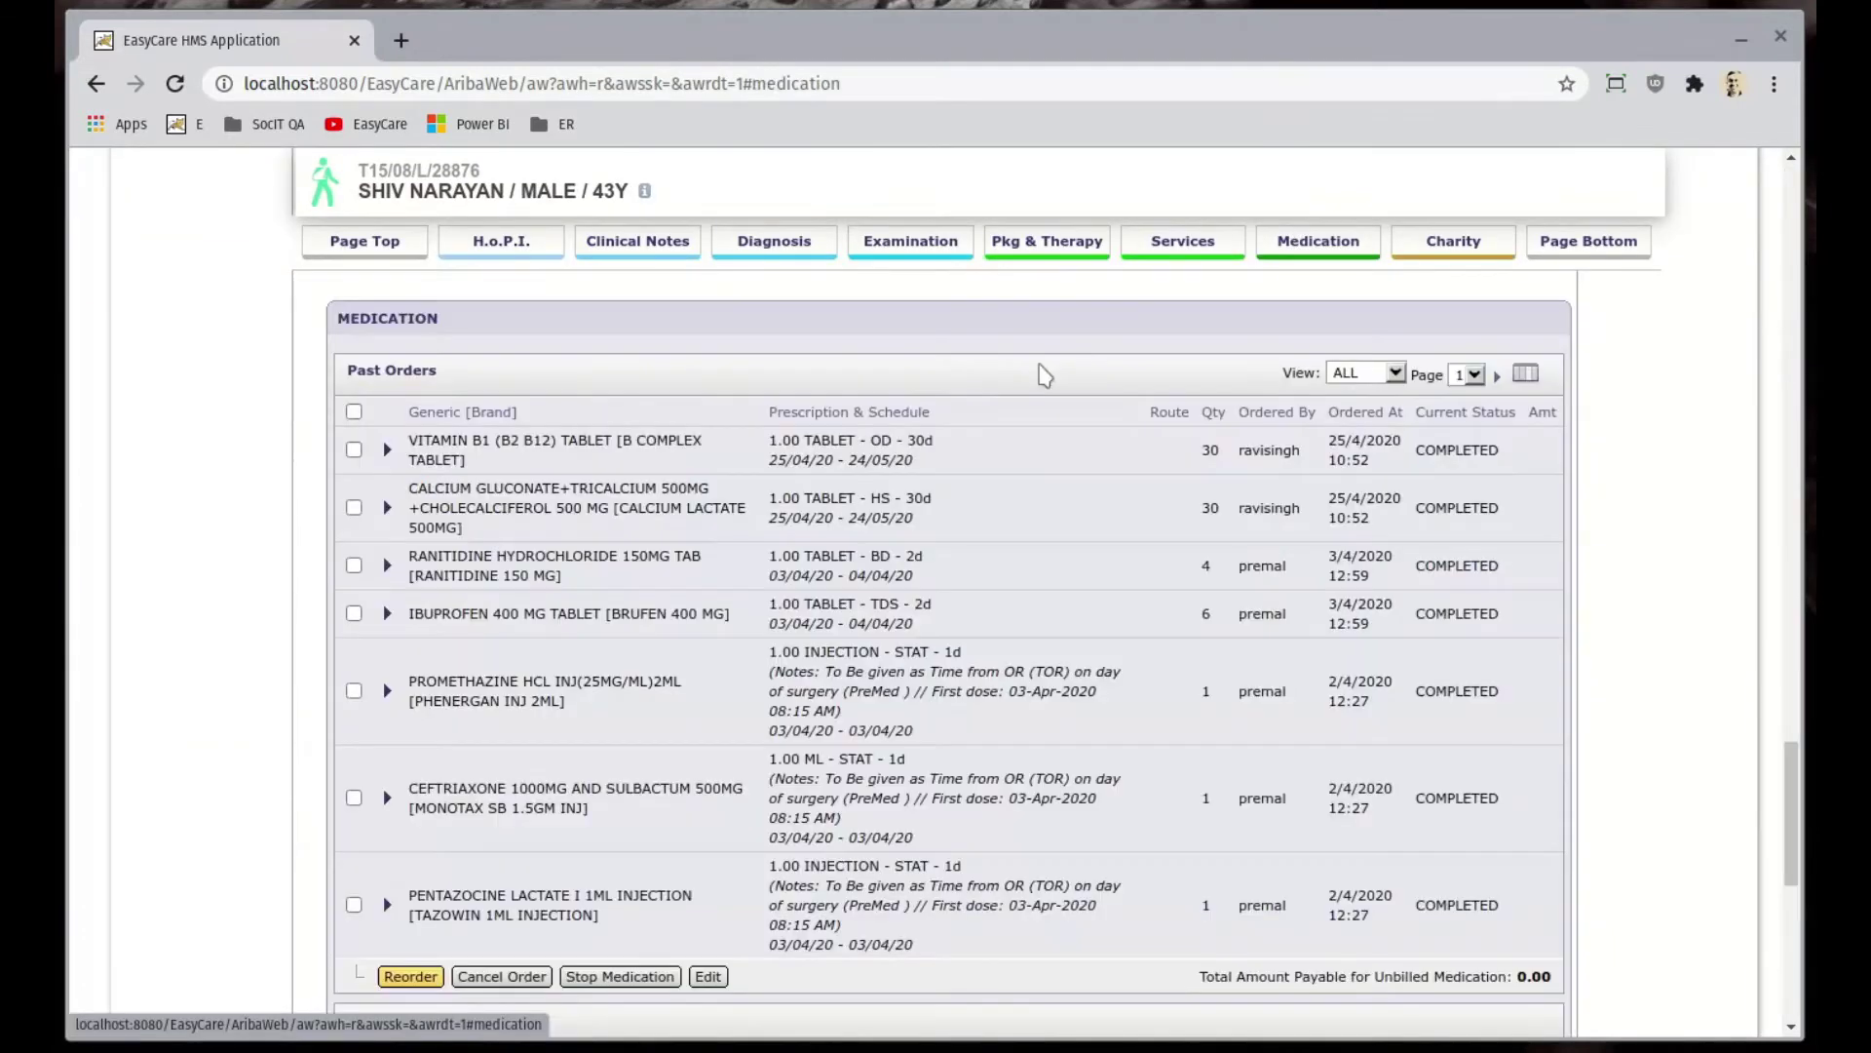
{"action": "scroll", "coordinate": [623, 510], "scroll_direction": "down", "scroll_amount": 2}
{"action": "left_click", "coordinate": [354, 319]}
{"action": "left_click", "coordinate": [354, 377]}
{"action": "left_click", "coordinate": [410, 846]}
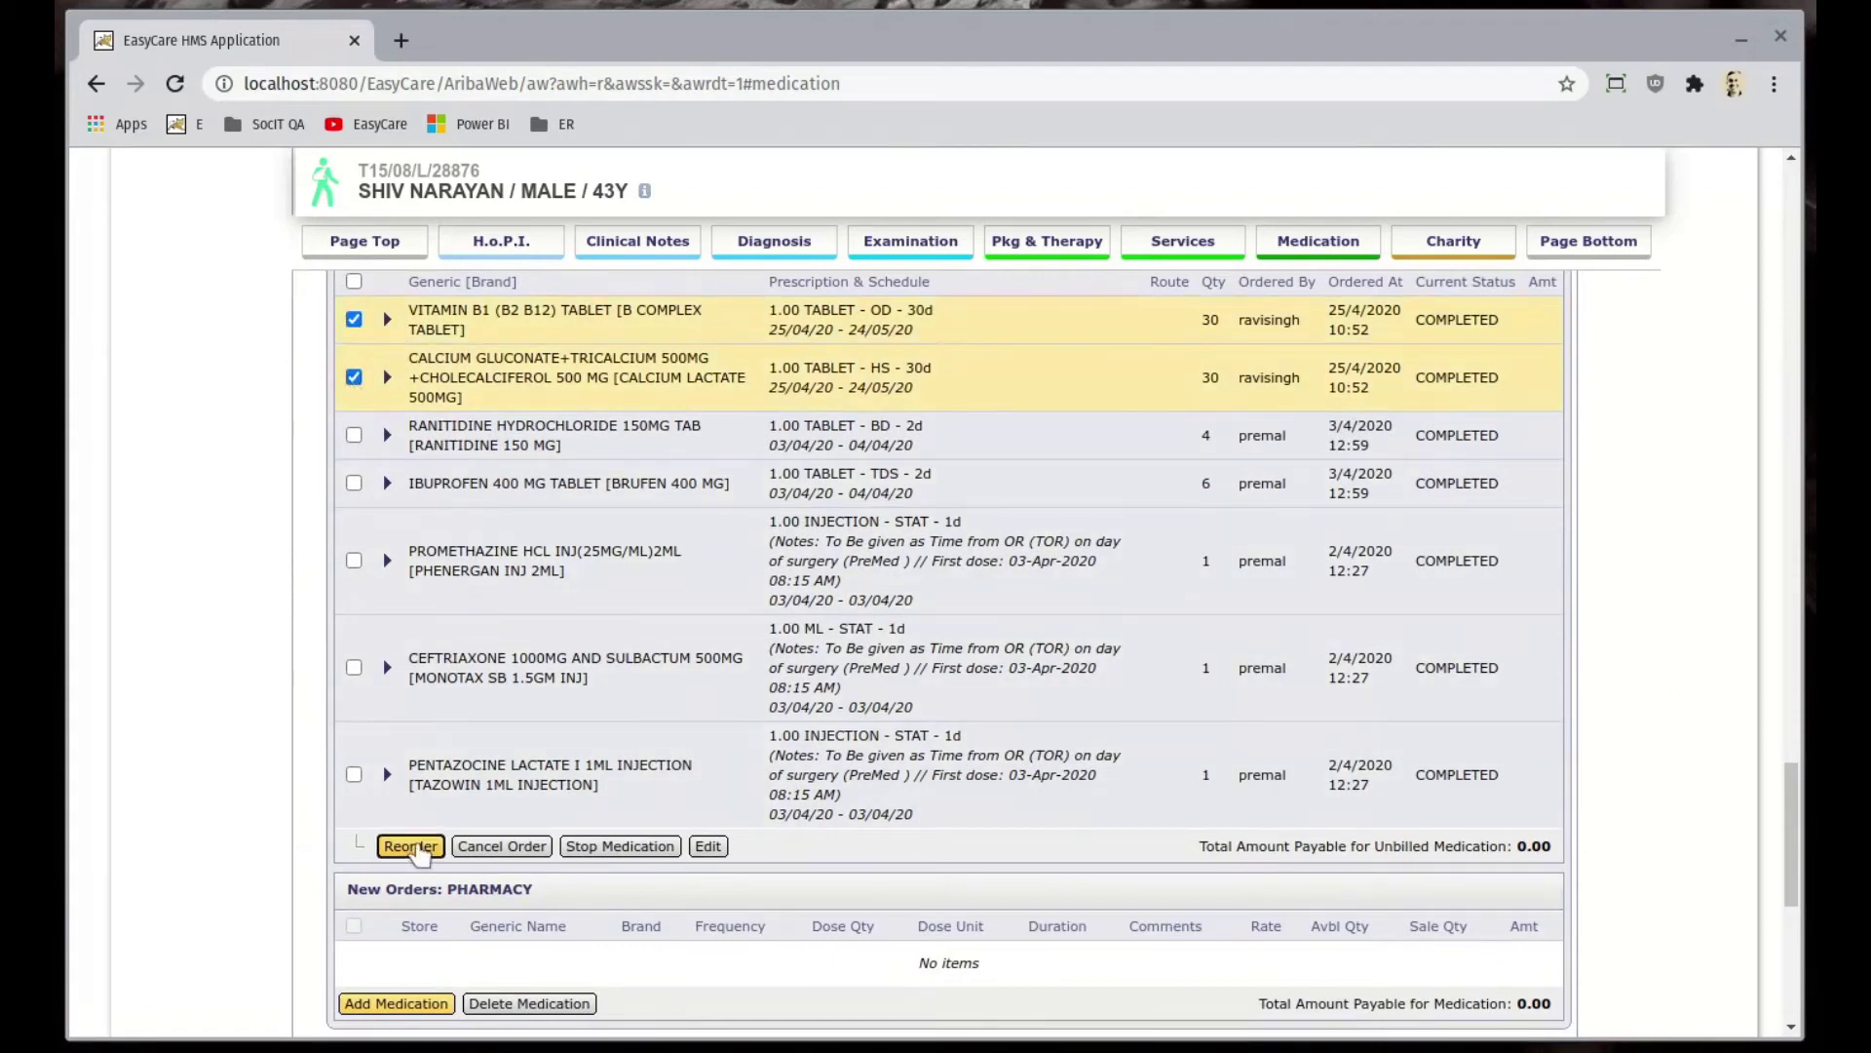
- Charge the reorder to cost centre DERM and save the chart
{"action": "scroll", "coordinate": [1248, 794], "scroll_direction": "down", "scroll_amount": 3}
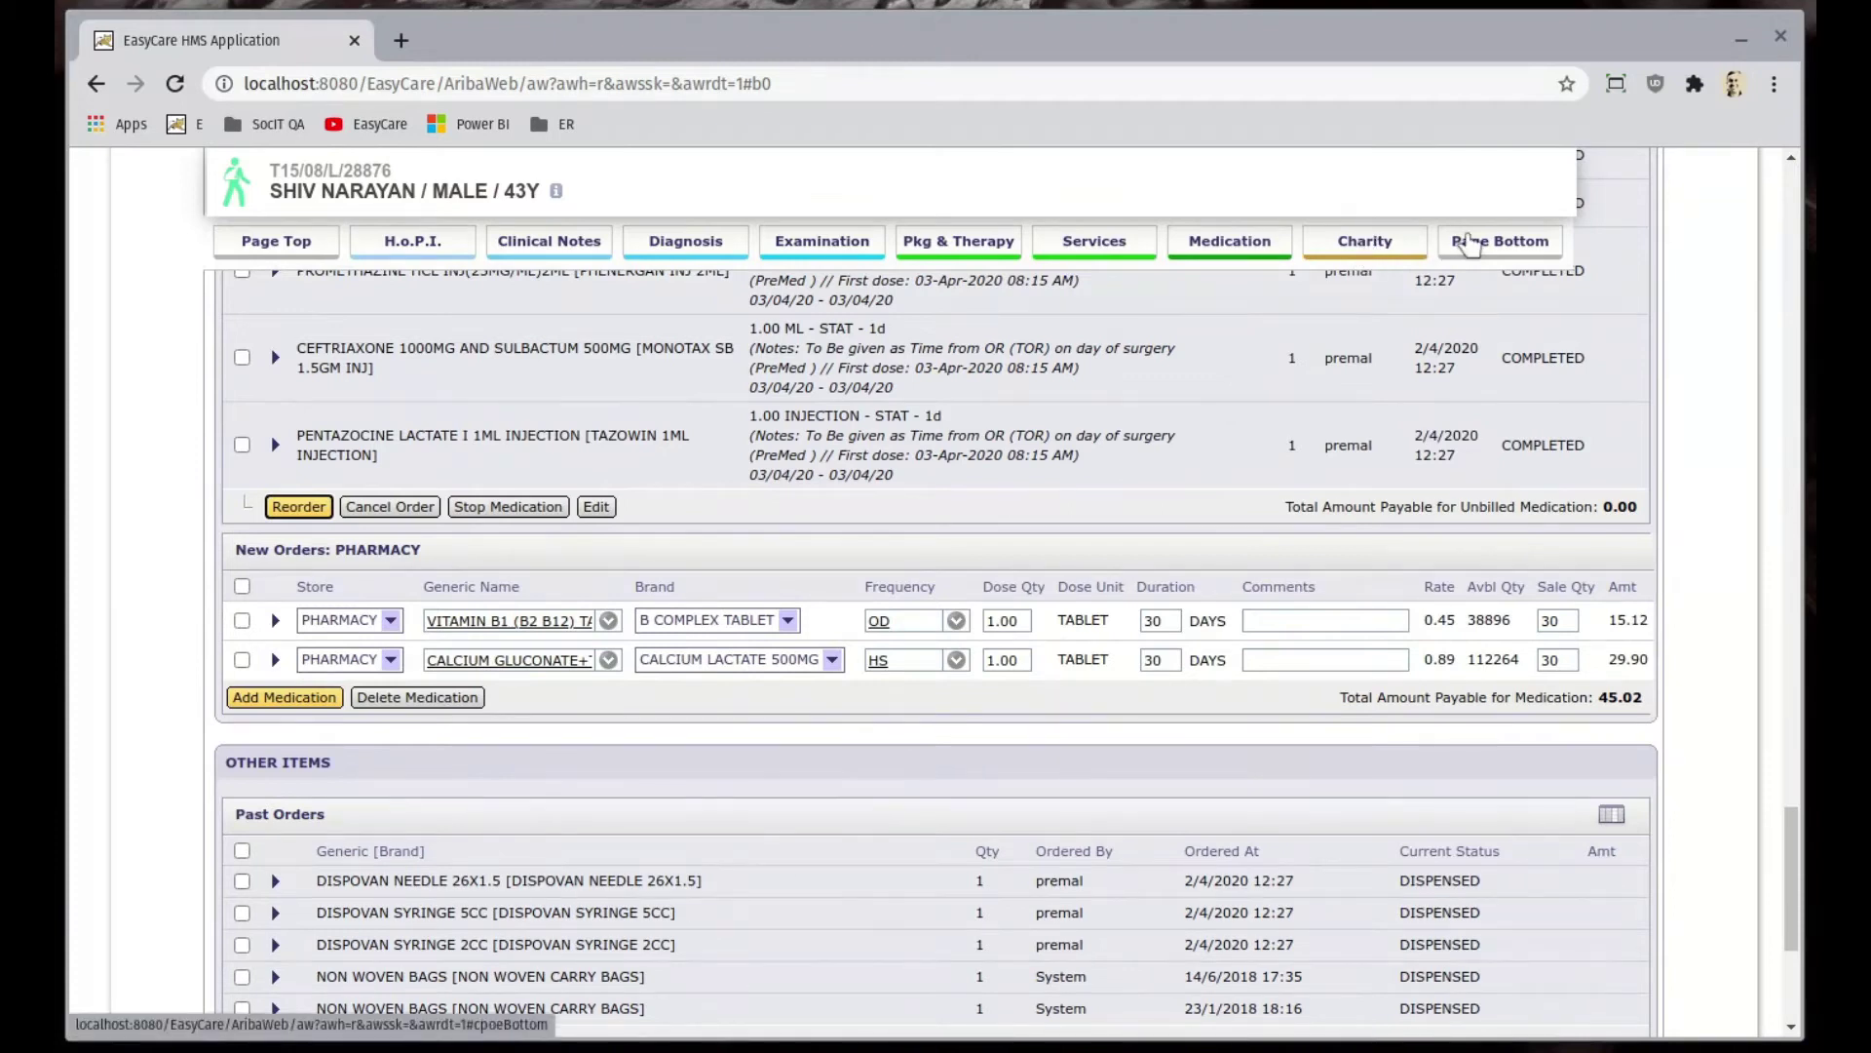
{"action": "left_click", "coordinate": [1470, 244]}
{"action": "left_click", "coordinate": [1585, 916]}
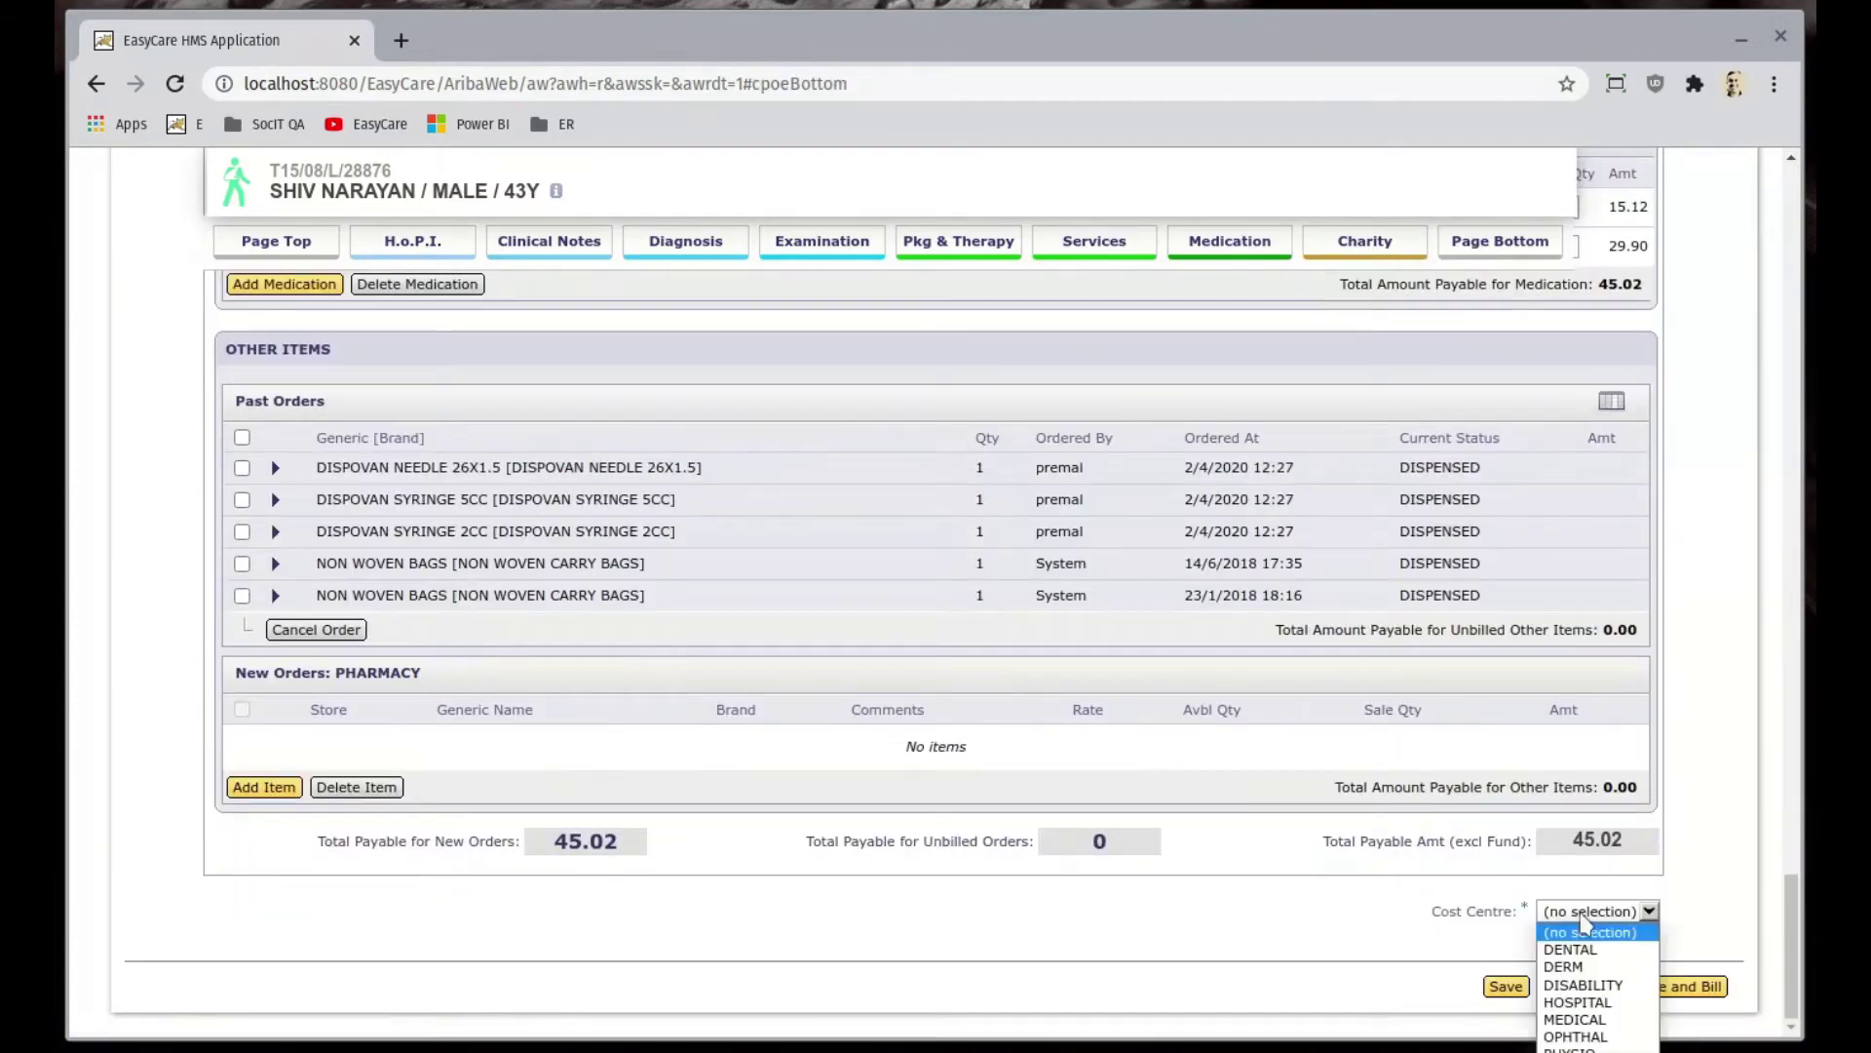
{"action": "left_click", "coordinate": [1568, 967]}
{"action": "left_click", "coordinate": [1504, 987]}
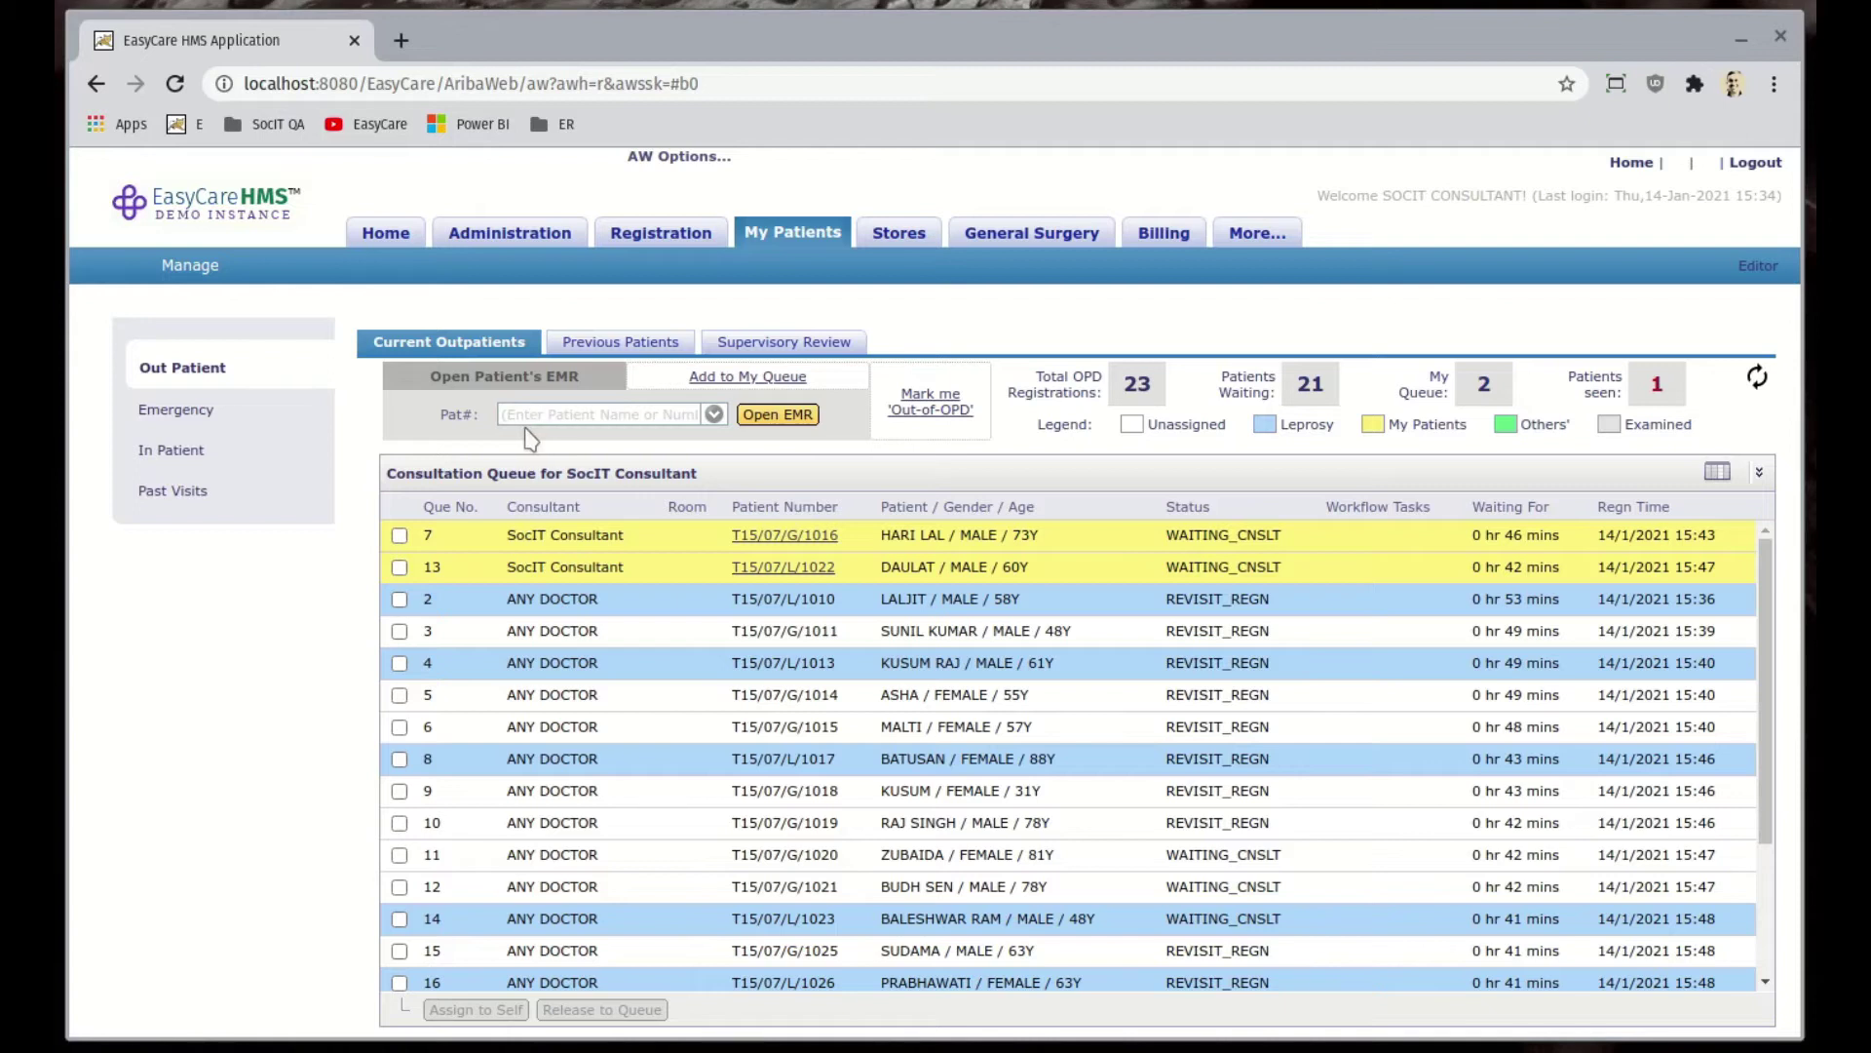
- Find the 73-year-old male patient by name and open his EMR
{"action": "left_click", "coordinate": [542, 415]}
{"action": "type", "text": "hari"}
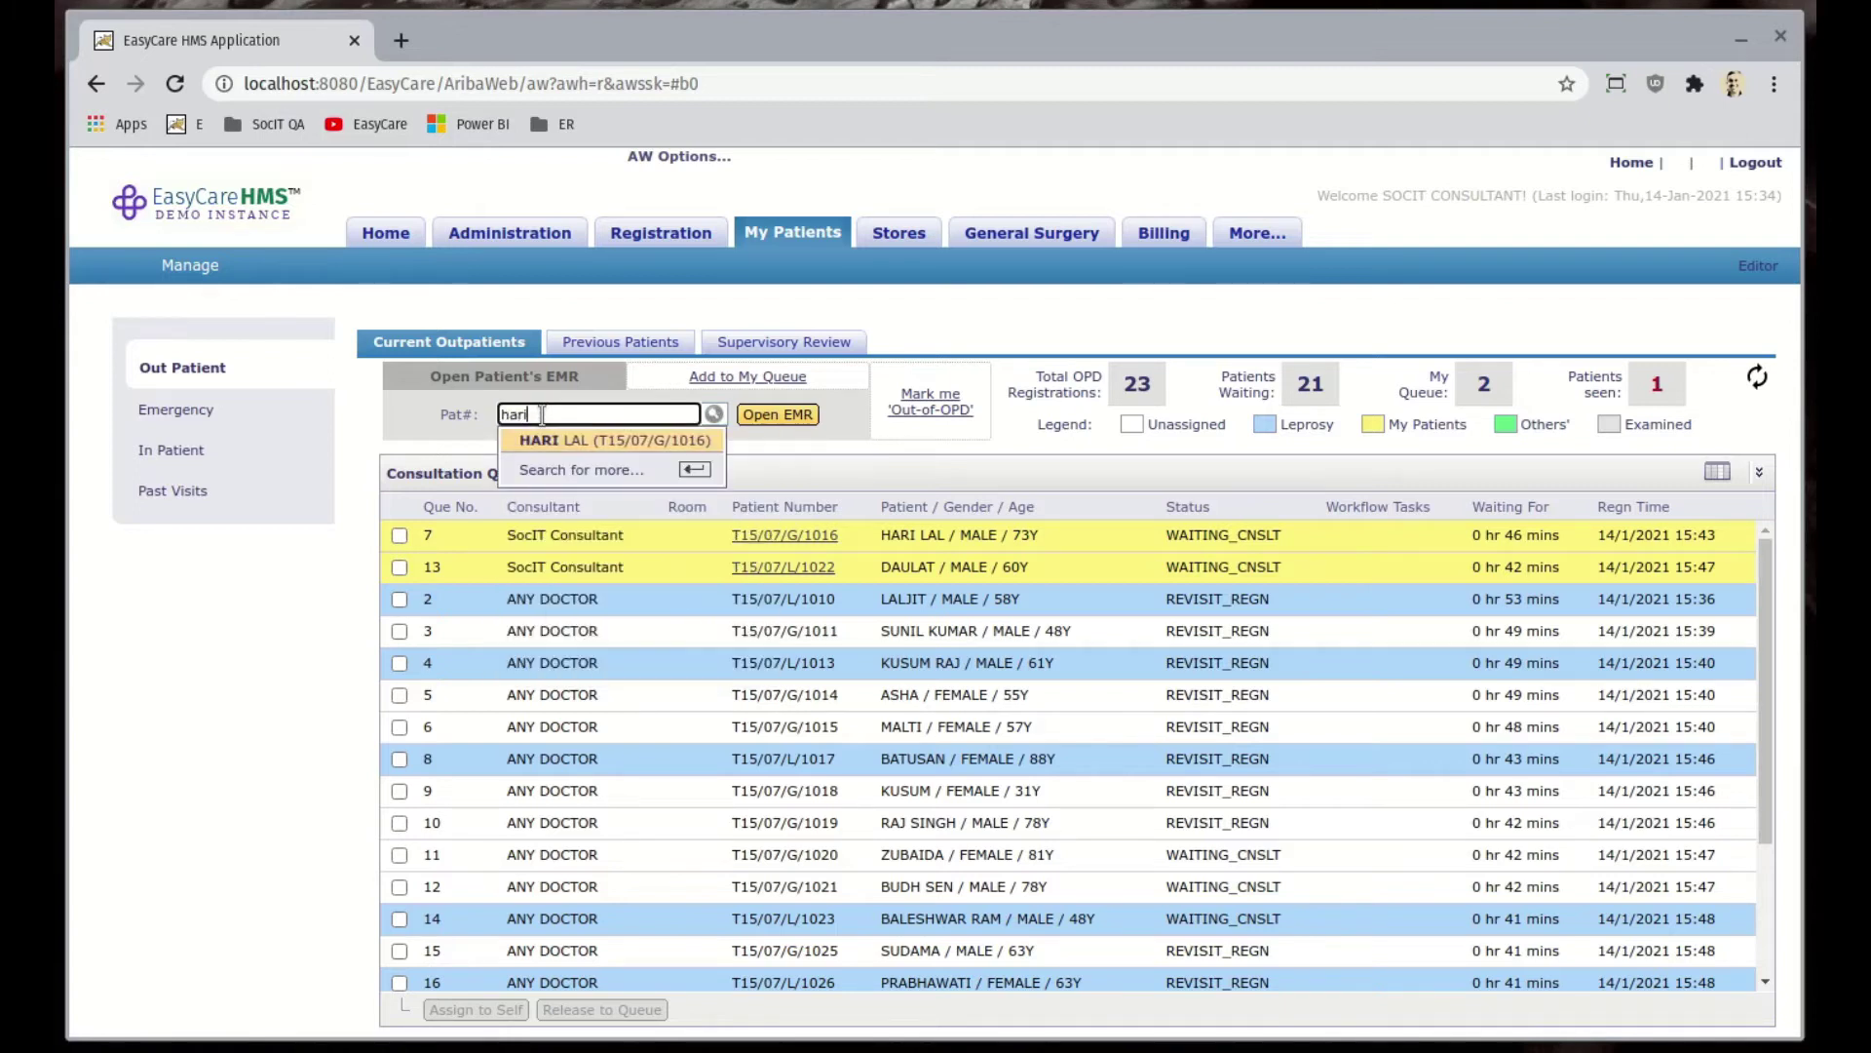
{"action": "key", "text": "Return"}
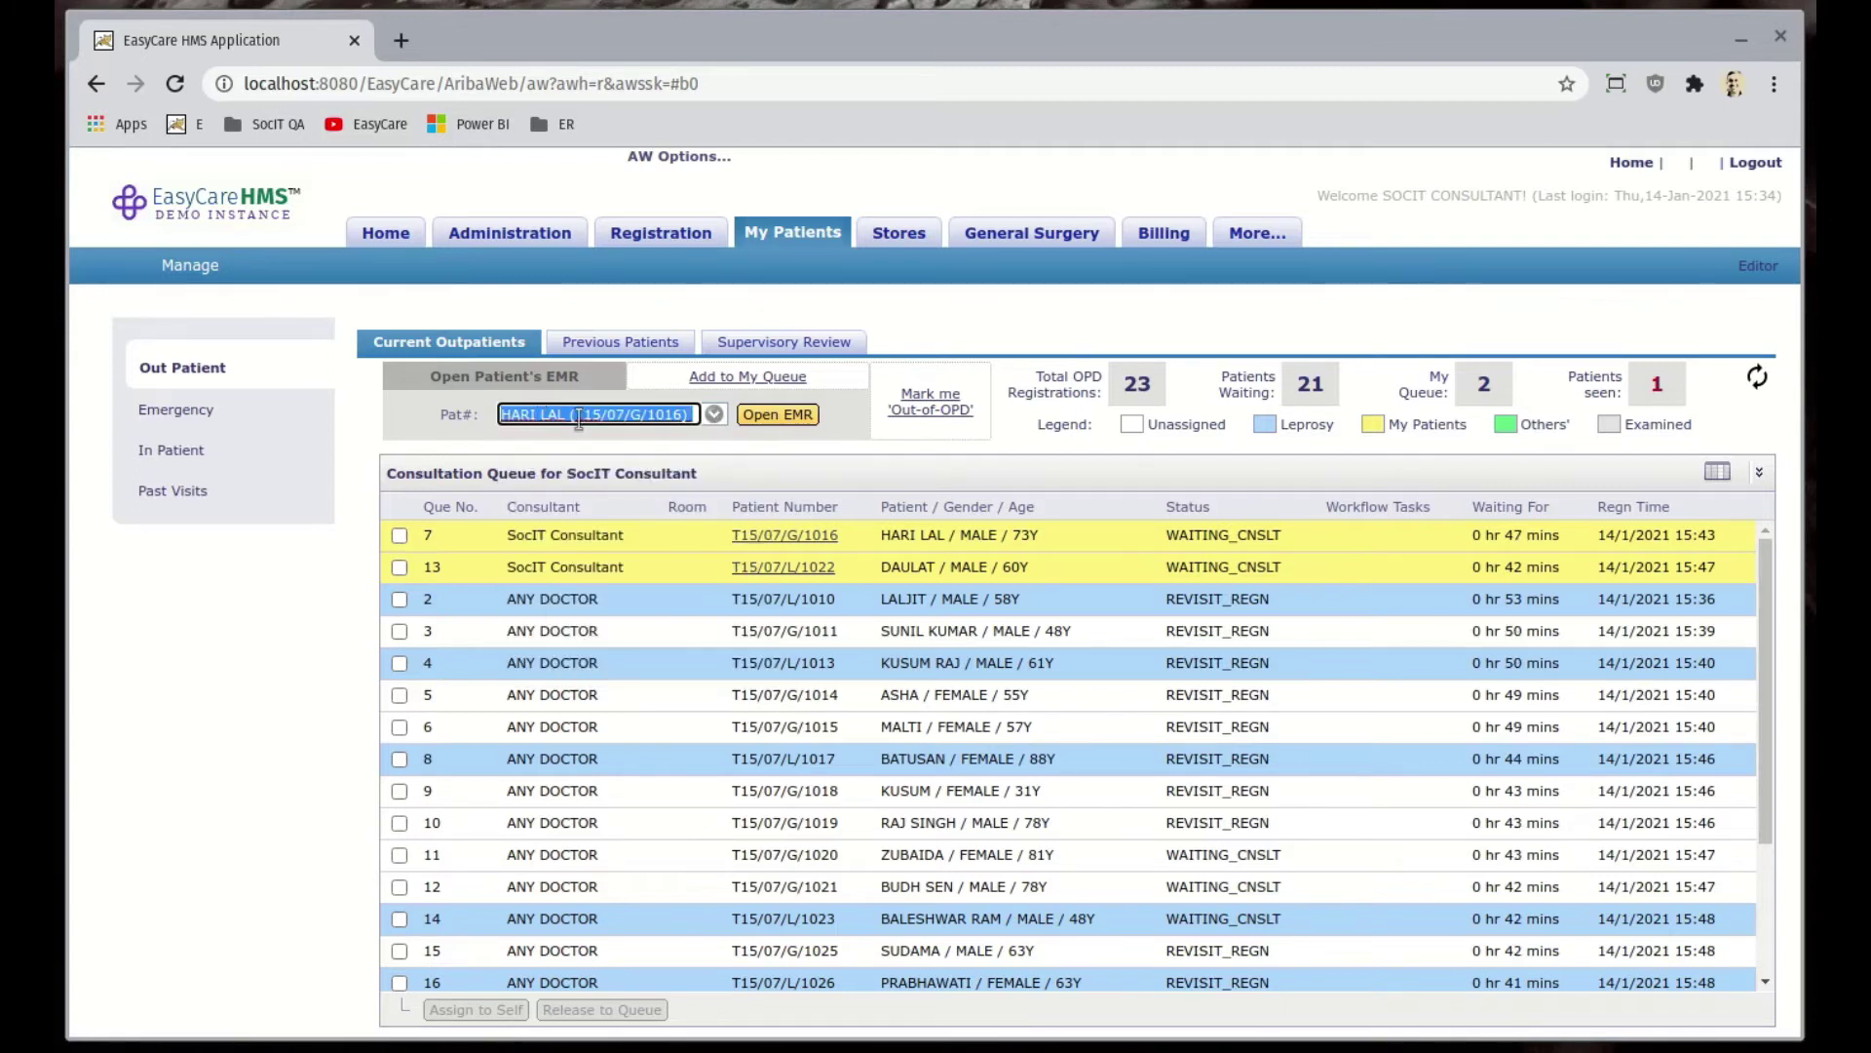
{"action": "left_click", "coordinate": [758, 417]}
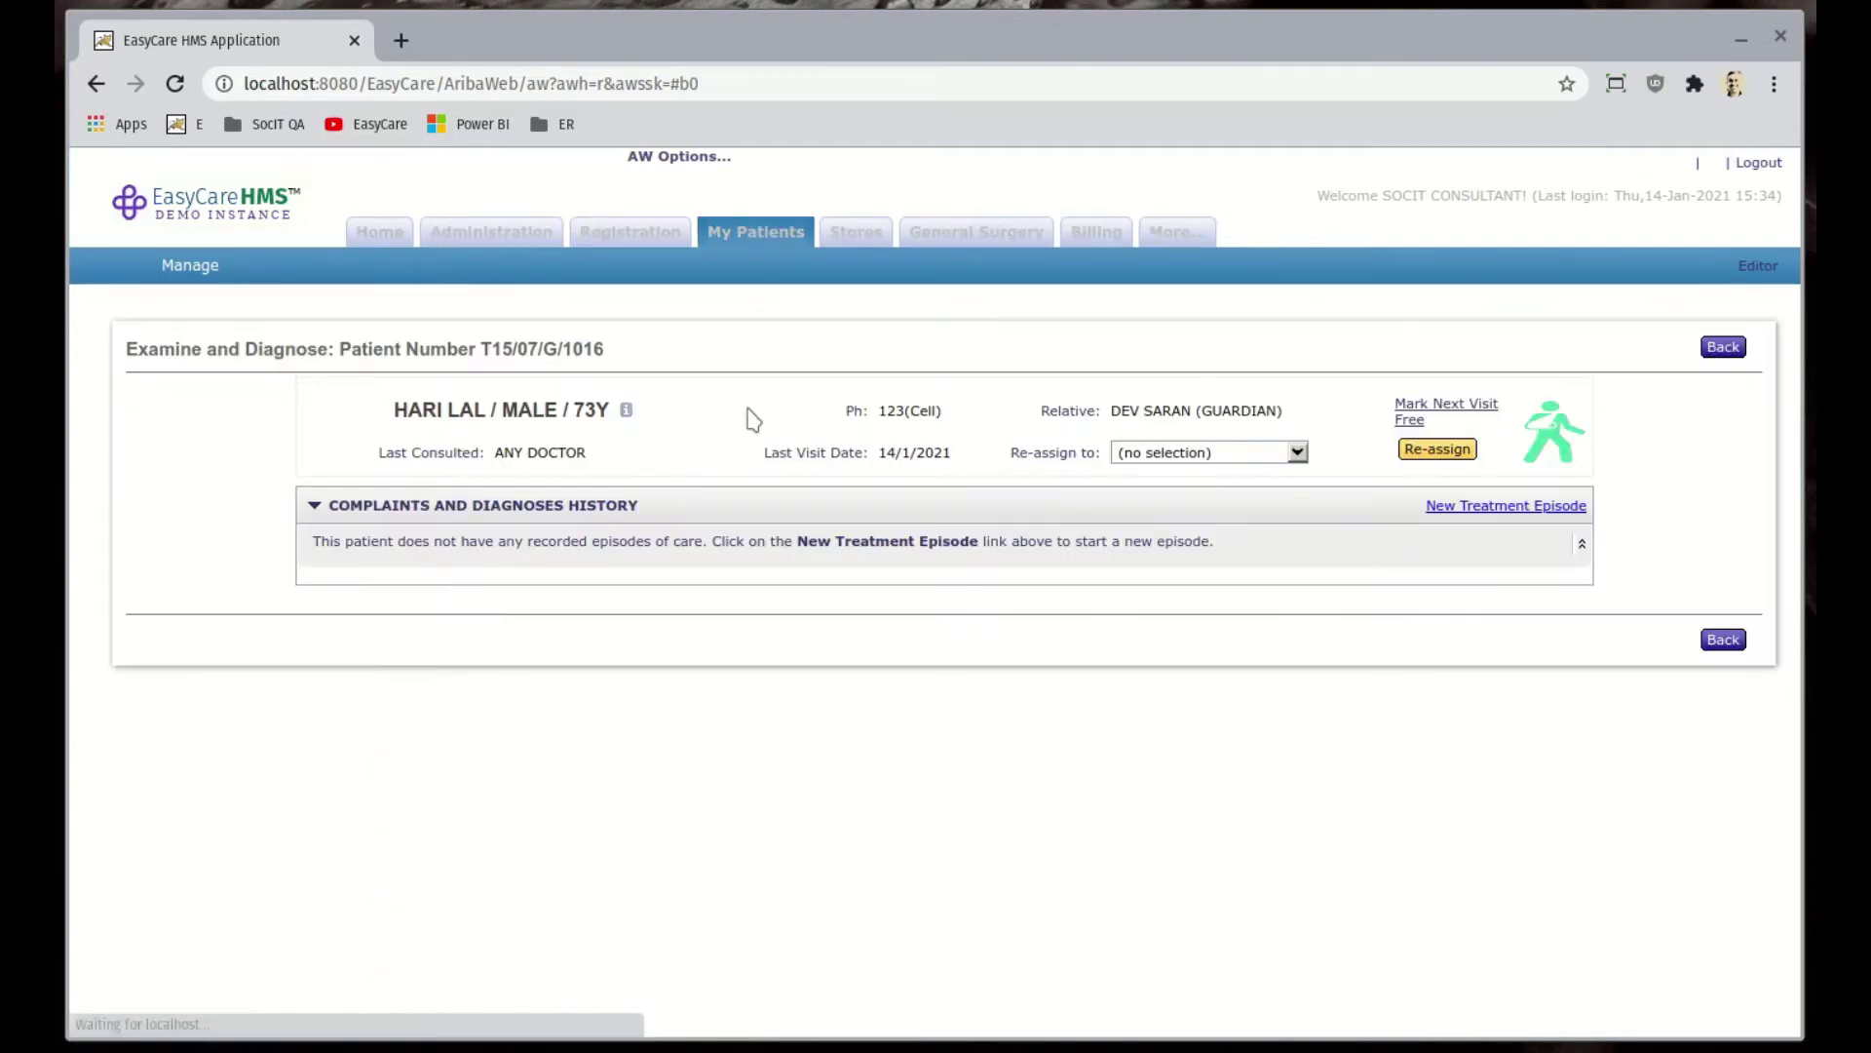
- Start a MEDICAL treatment episode with chief complaint High grade fever
{"action": "left_click", "coordinate": [1452, 508]}
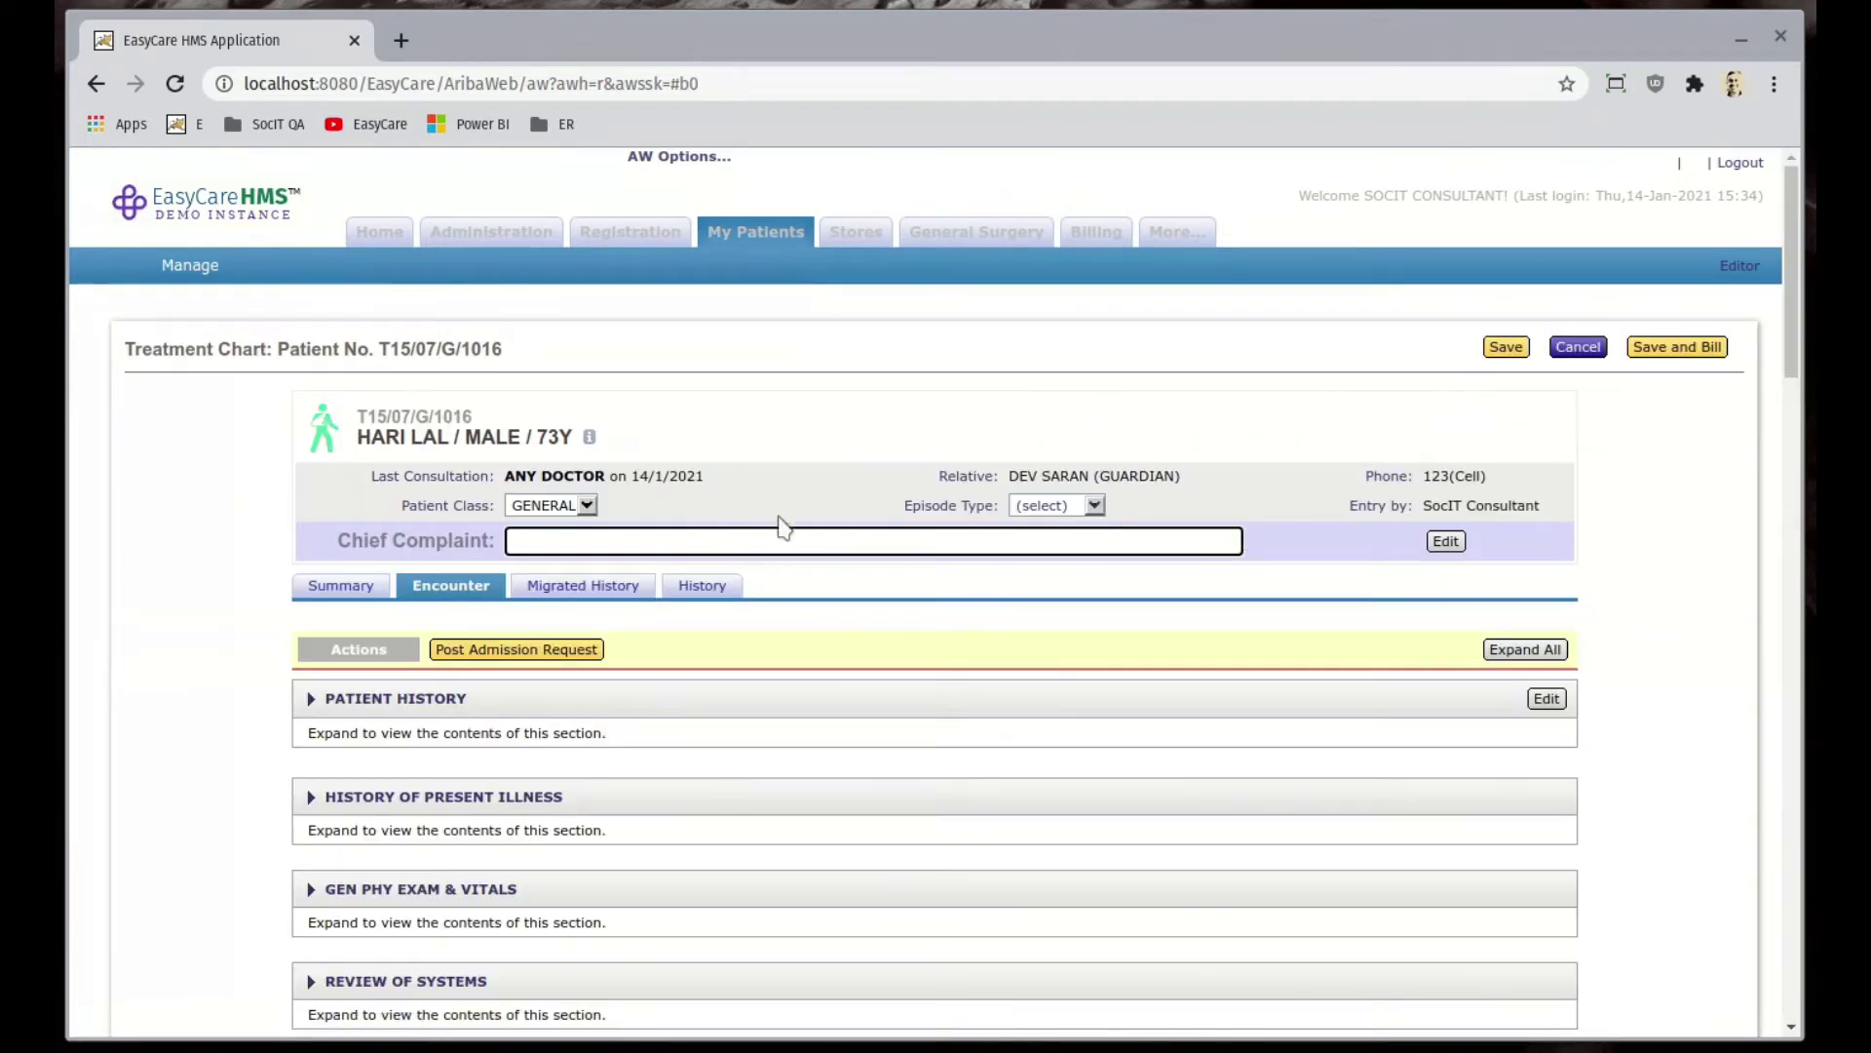
{"action": "left_click", "coordinate": [1039, 505]}
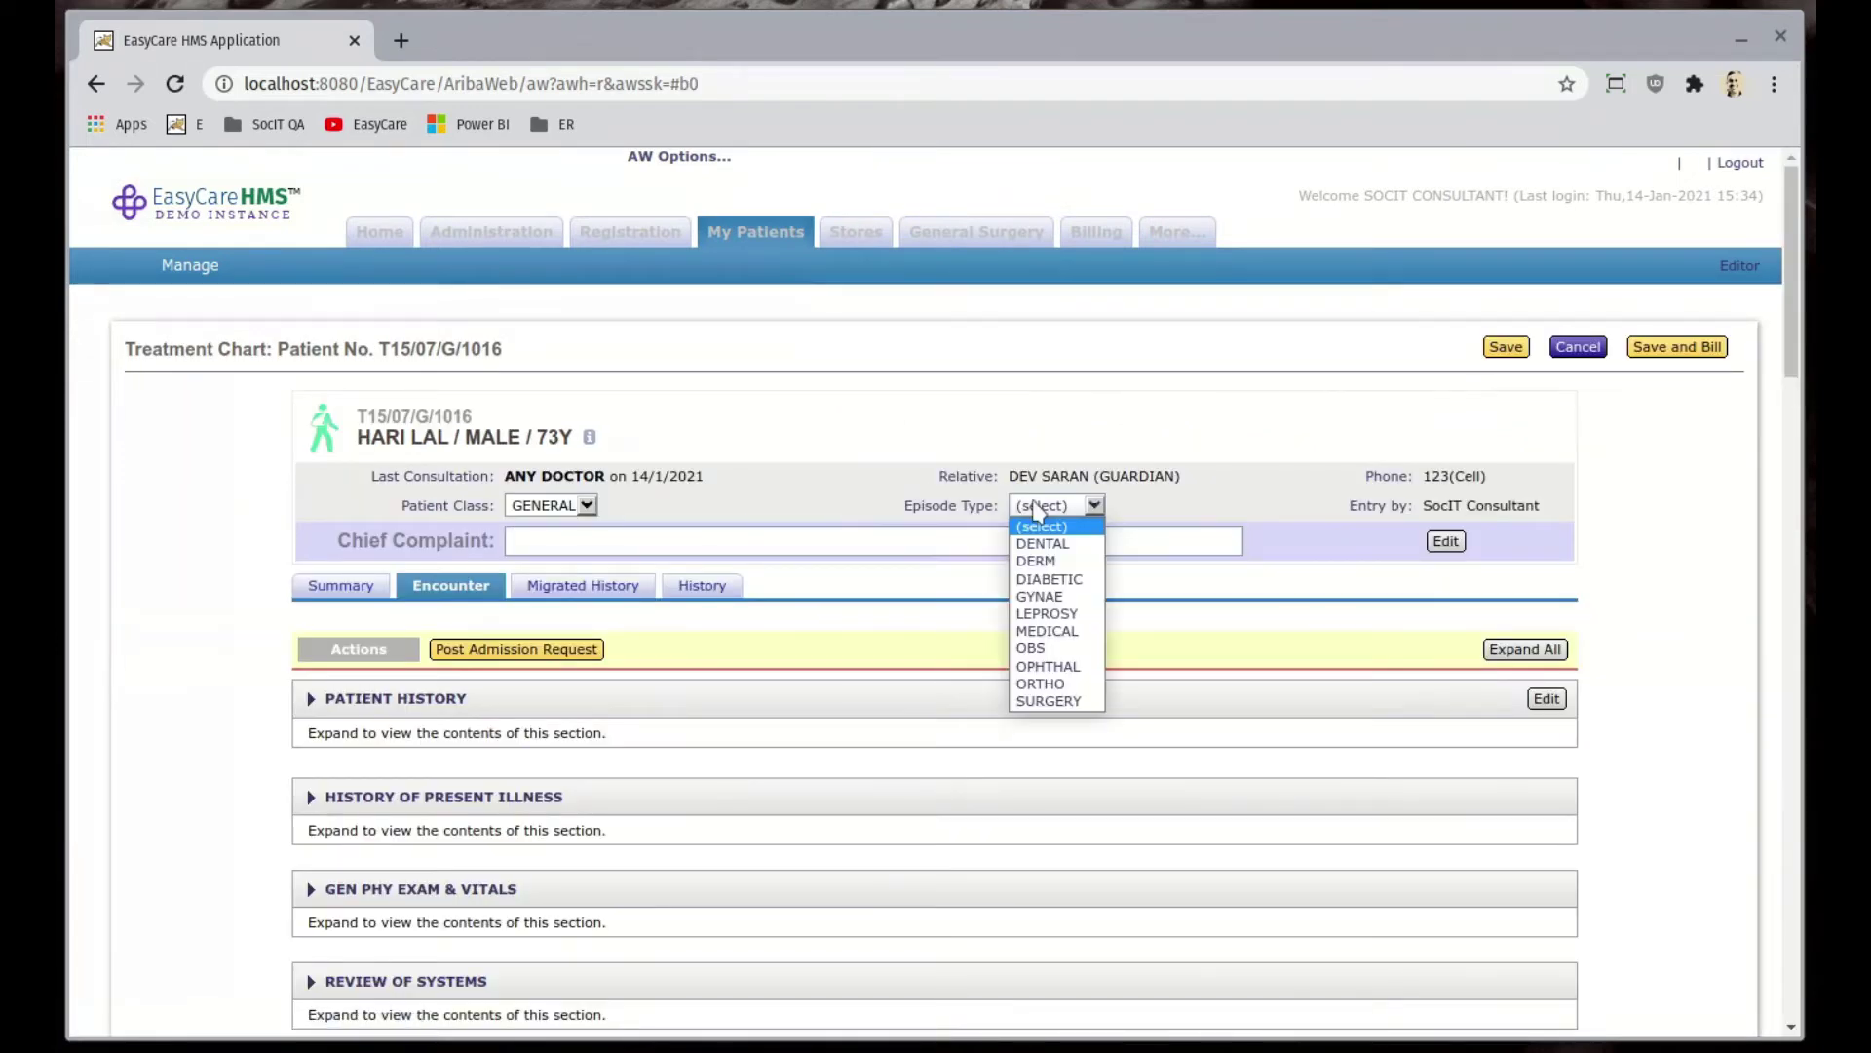
{"action": "left_click", "coordinate": [1046, 631]}
{"action": "left_click", "coordinate": [838, 543]}
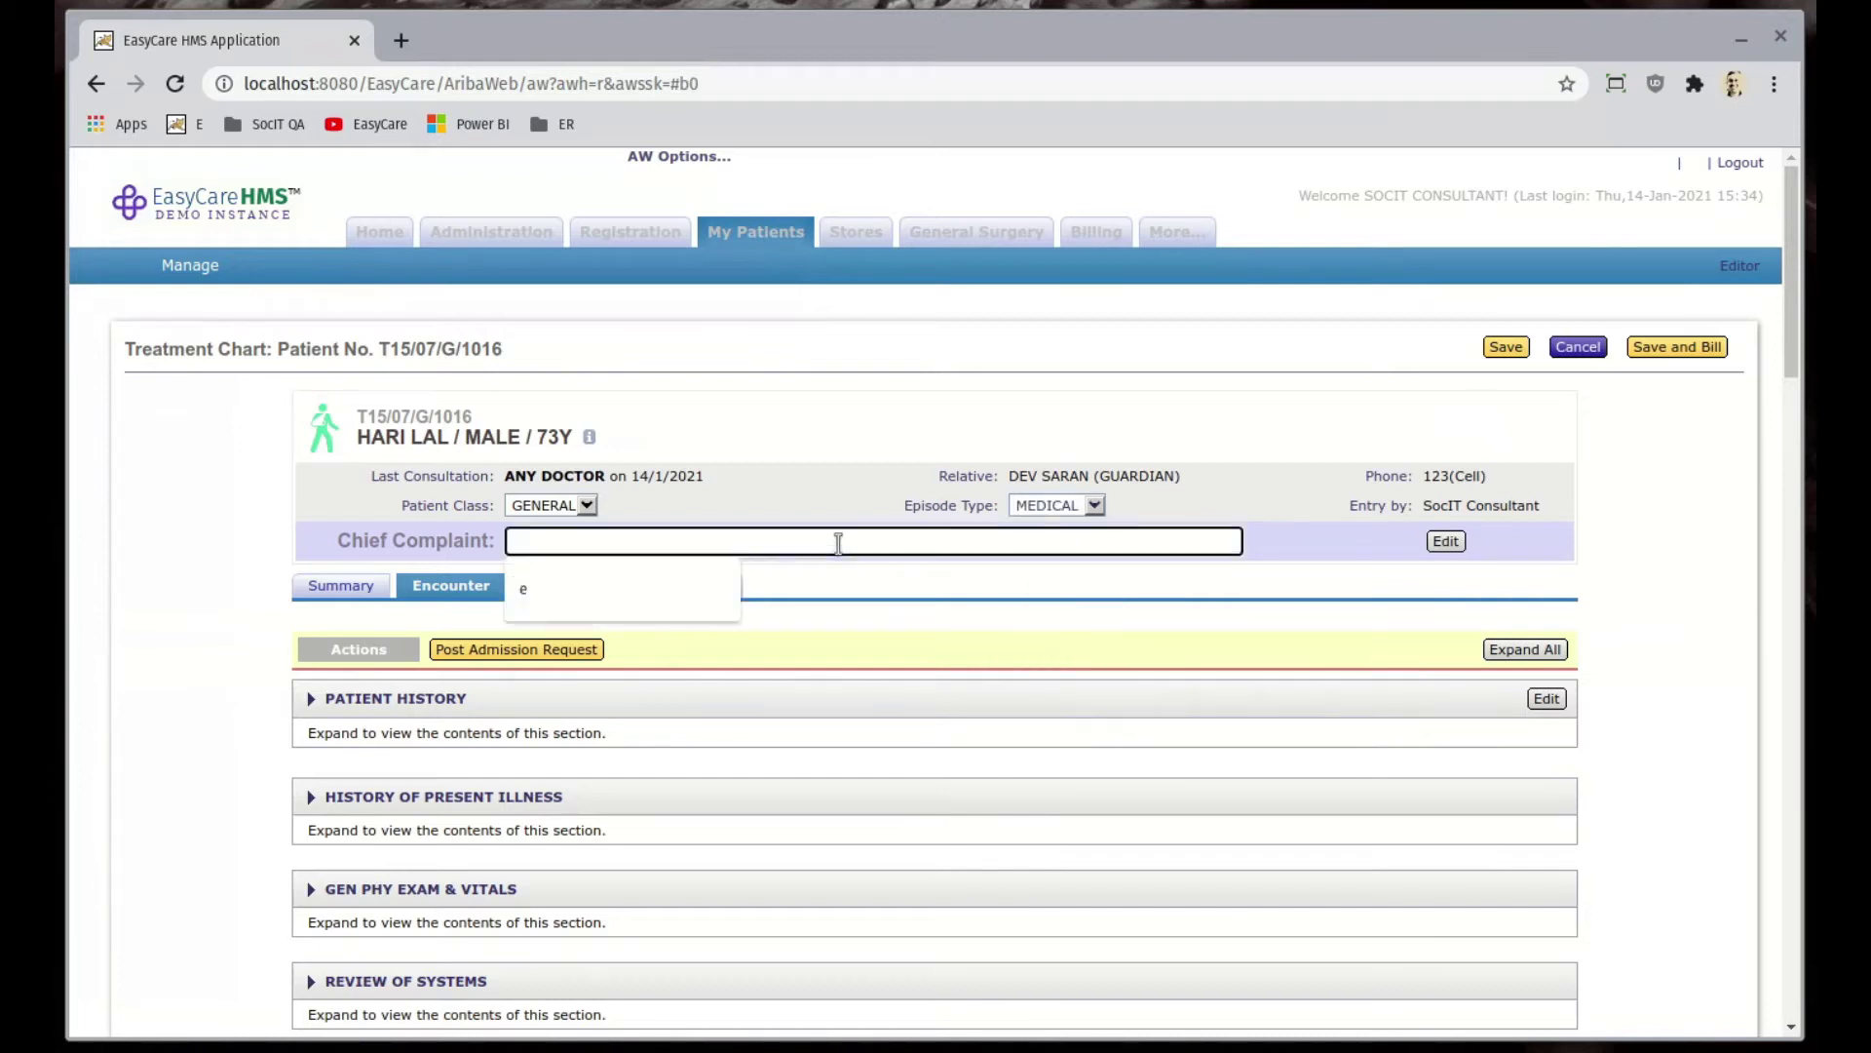
{"action": "type", "text": "High grade fever"}
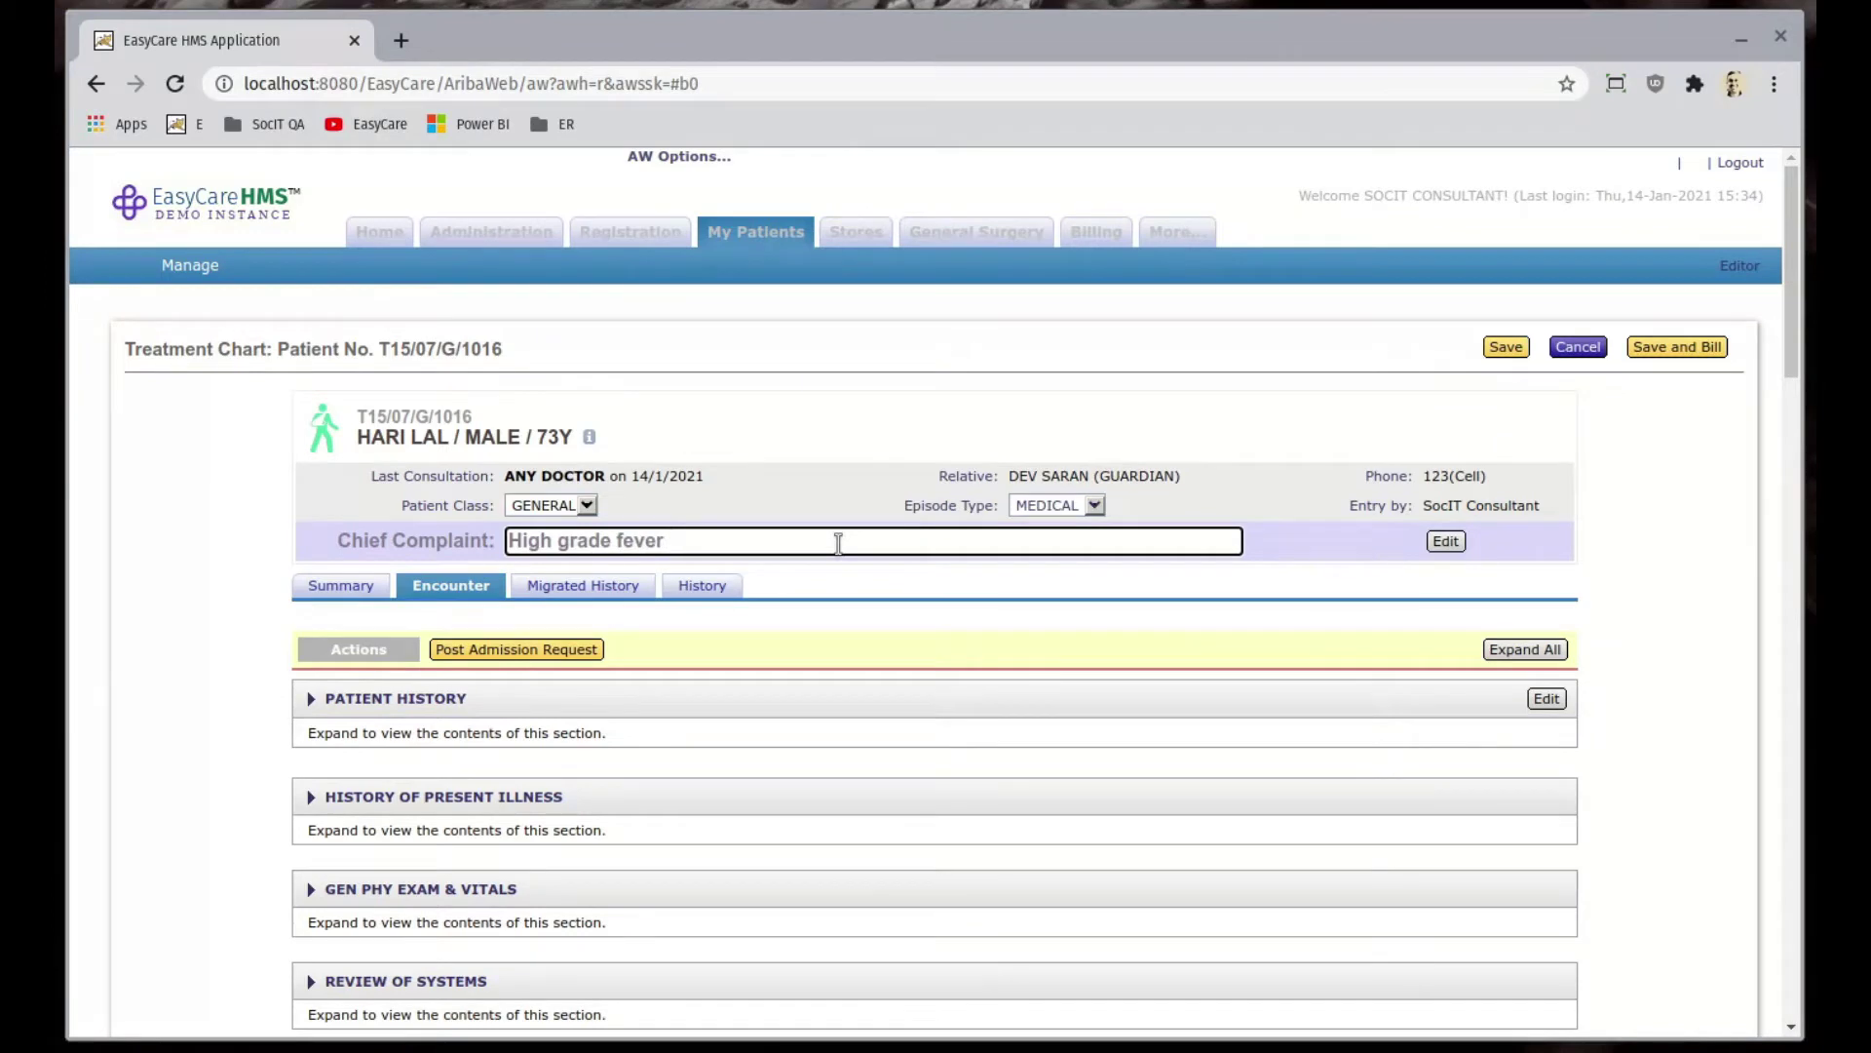
{"action": "scroll", "coordinate": [839, 543], "scroll_direction": "down", "scroll_amount": 2}
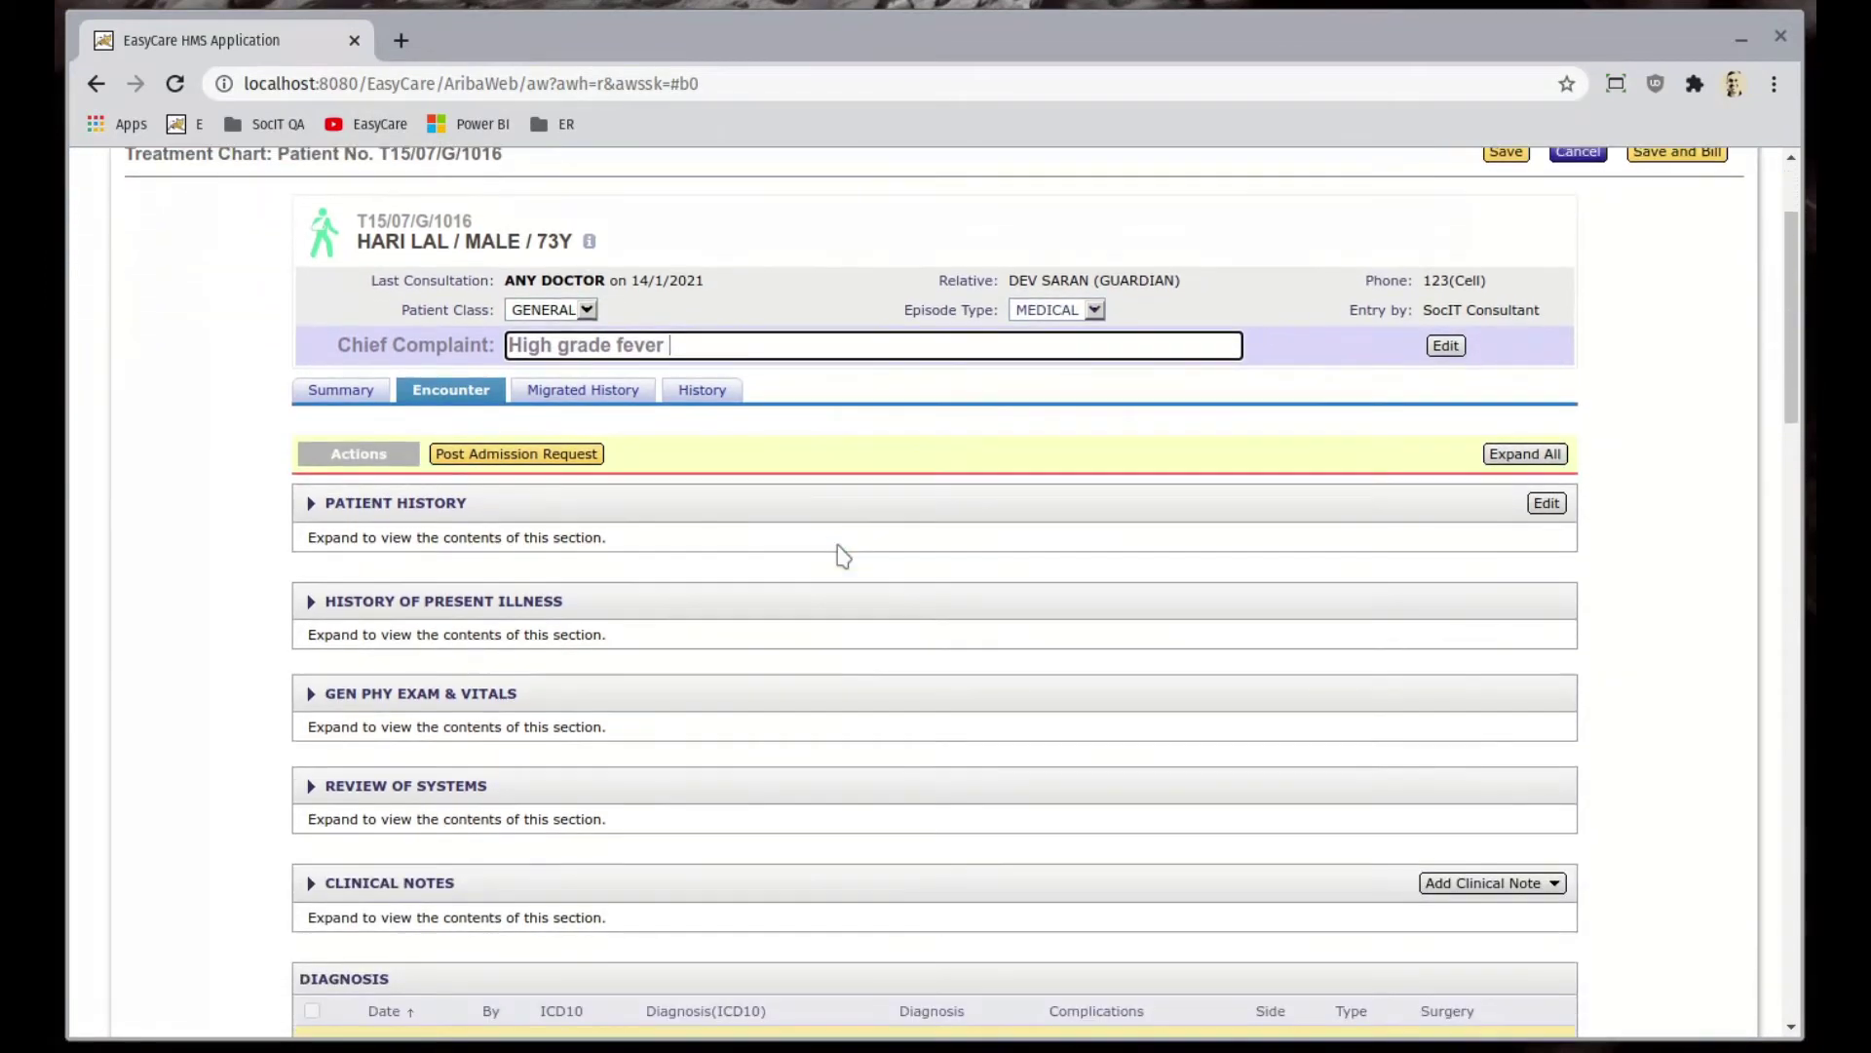
{"action": "scroll", "coordinate": [843, 530], "scroll_direction": "down", "scroll_amount": 3}
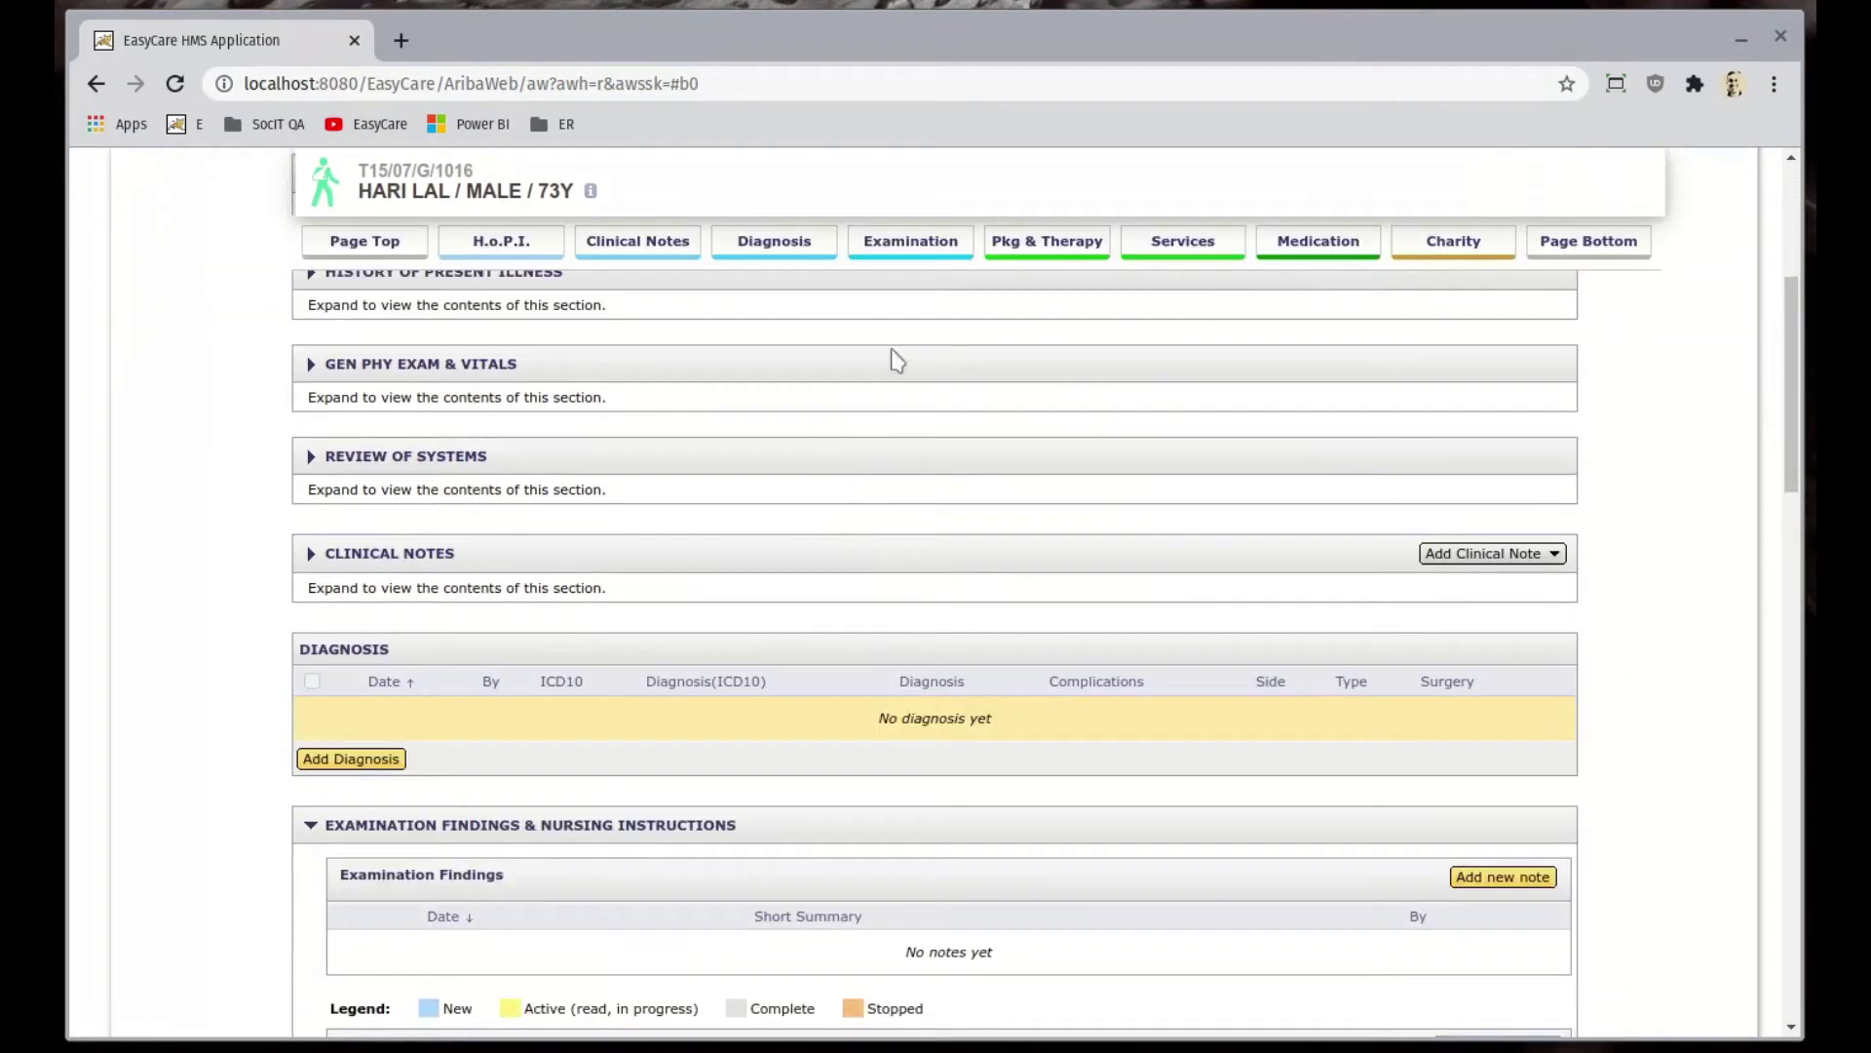
- Order a COMPLETE BLOOD COUNT service and save the episode
{"action": "left_click", "coordinate": [1209, 250]}
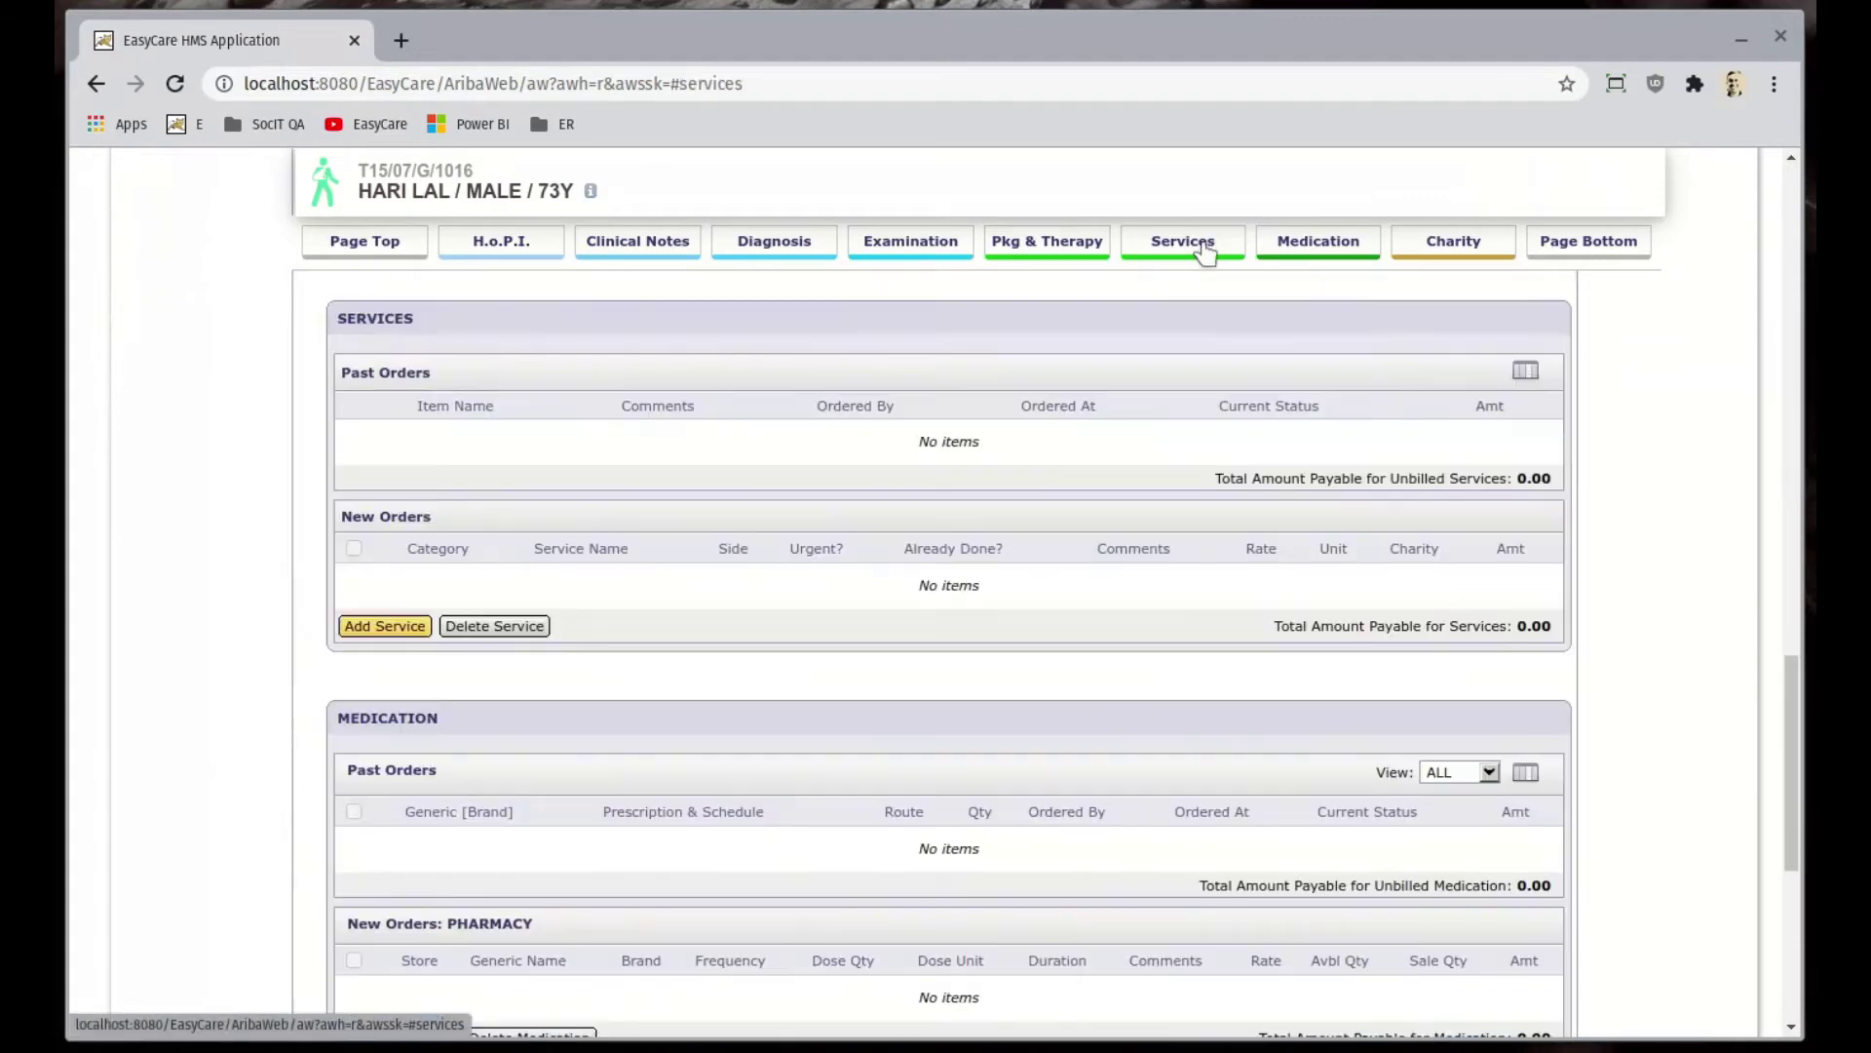
{"action": "left_click", "coordinate": [405, 628]}
{"action": "left_click", "coordinate": [566, 579]}
{"action": "type", "text": "compl"}
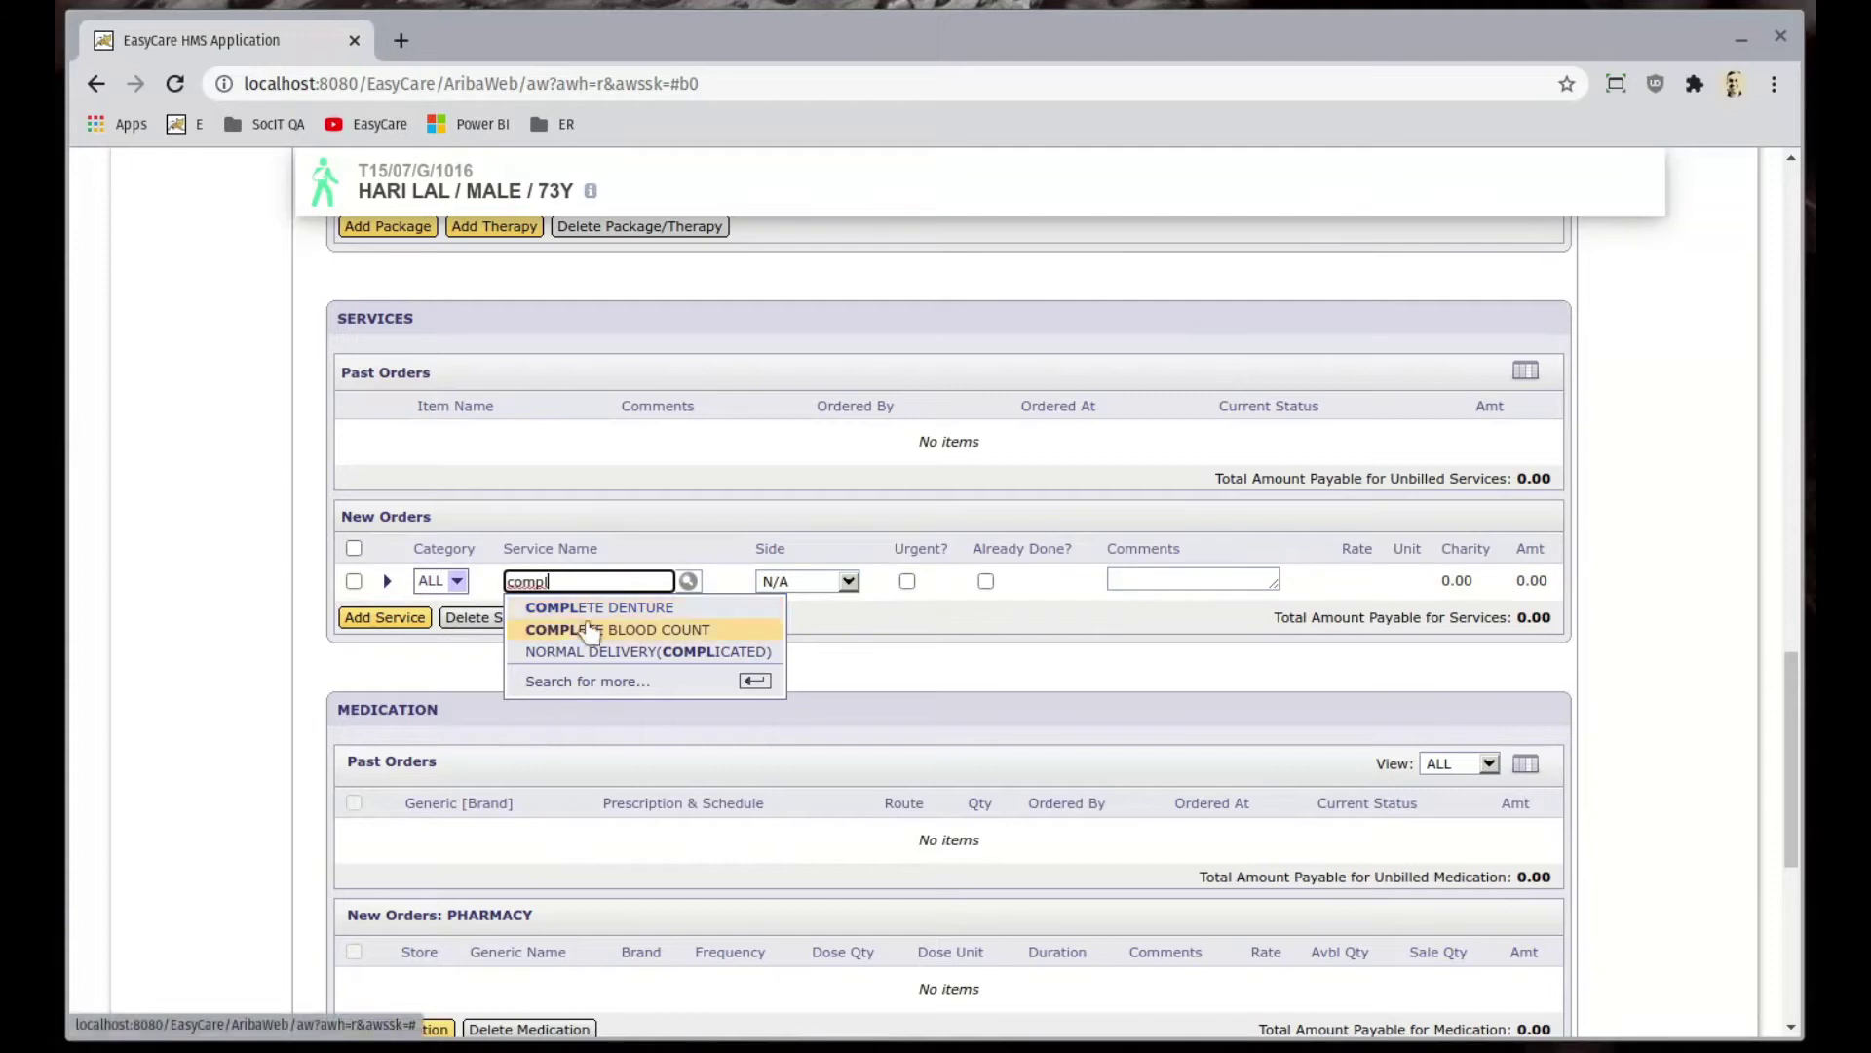
{"action": "left_click", "coordinate": [589, 629]}
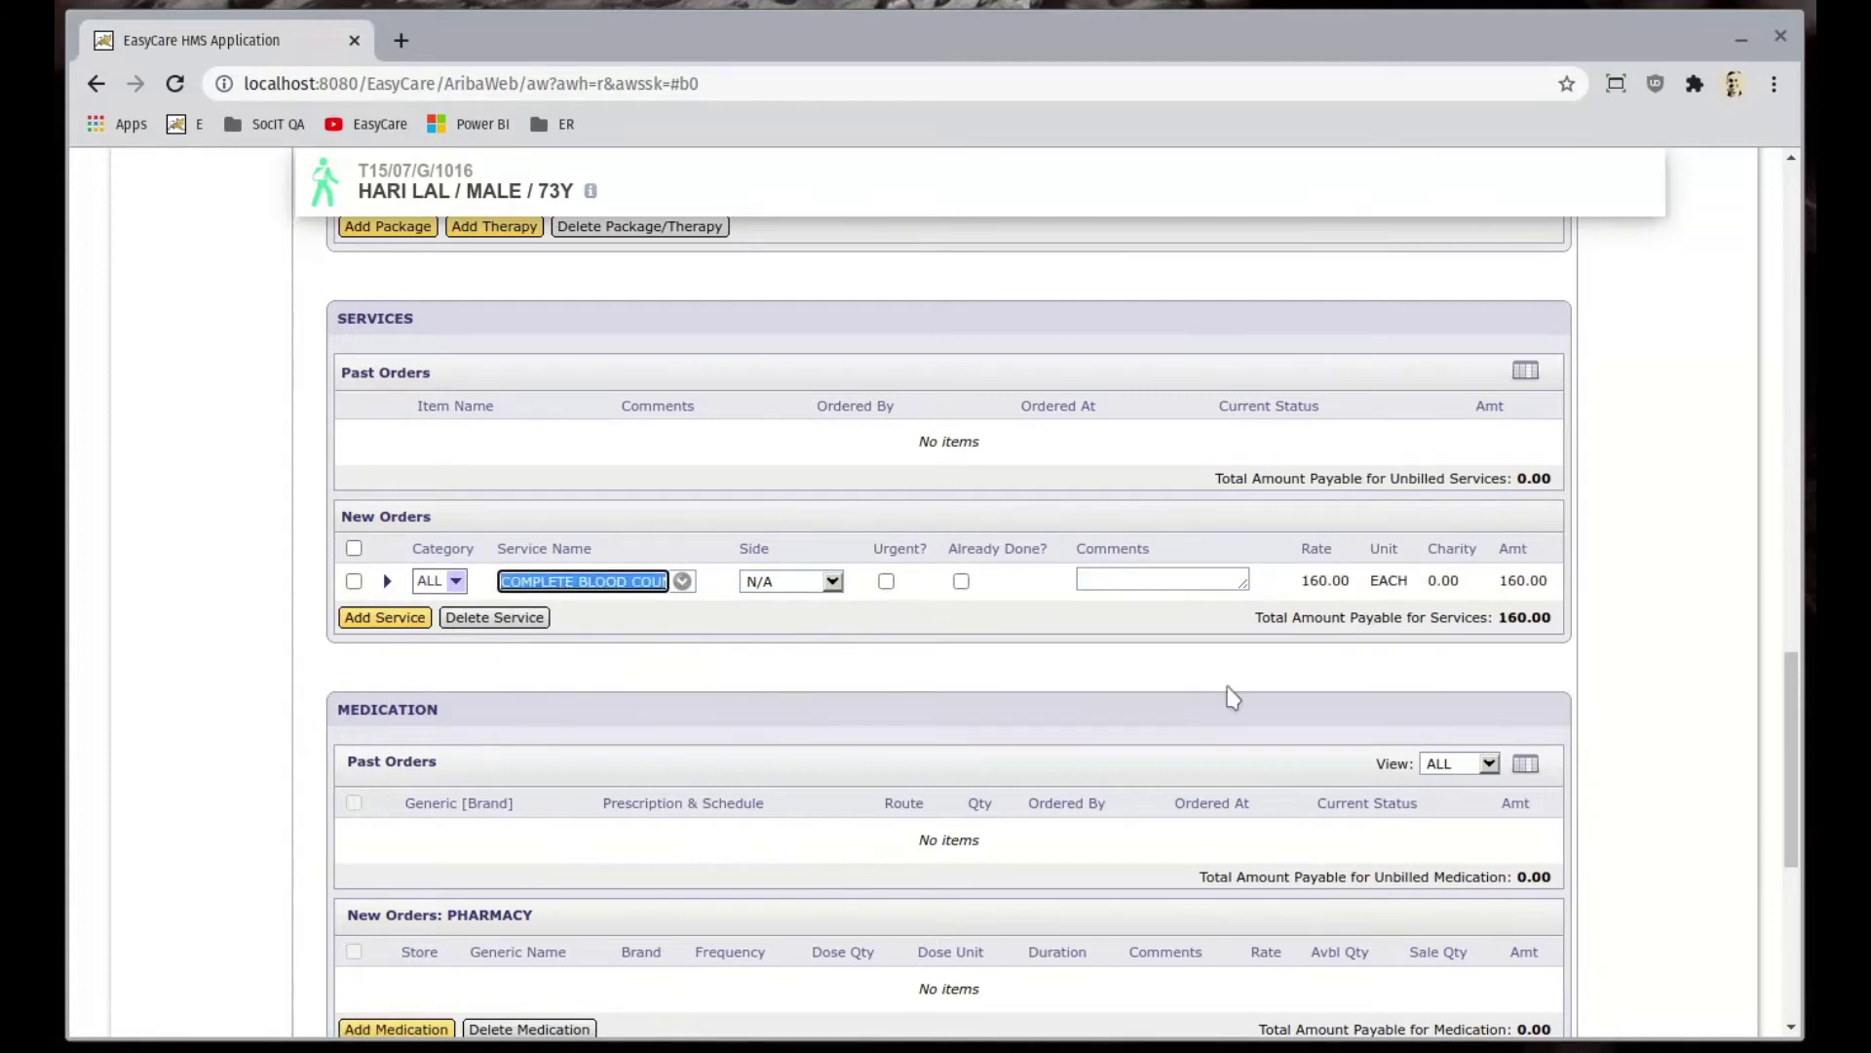
{"action": "scroll", "coordinate": [1233, 531], "scroll_direction": "down", "scroll_amount": 1}
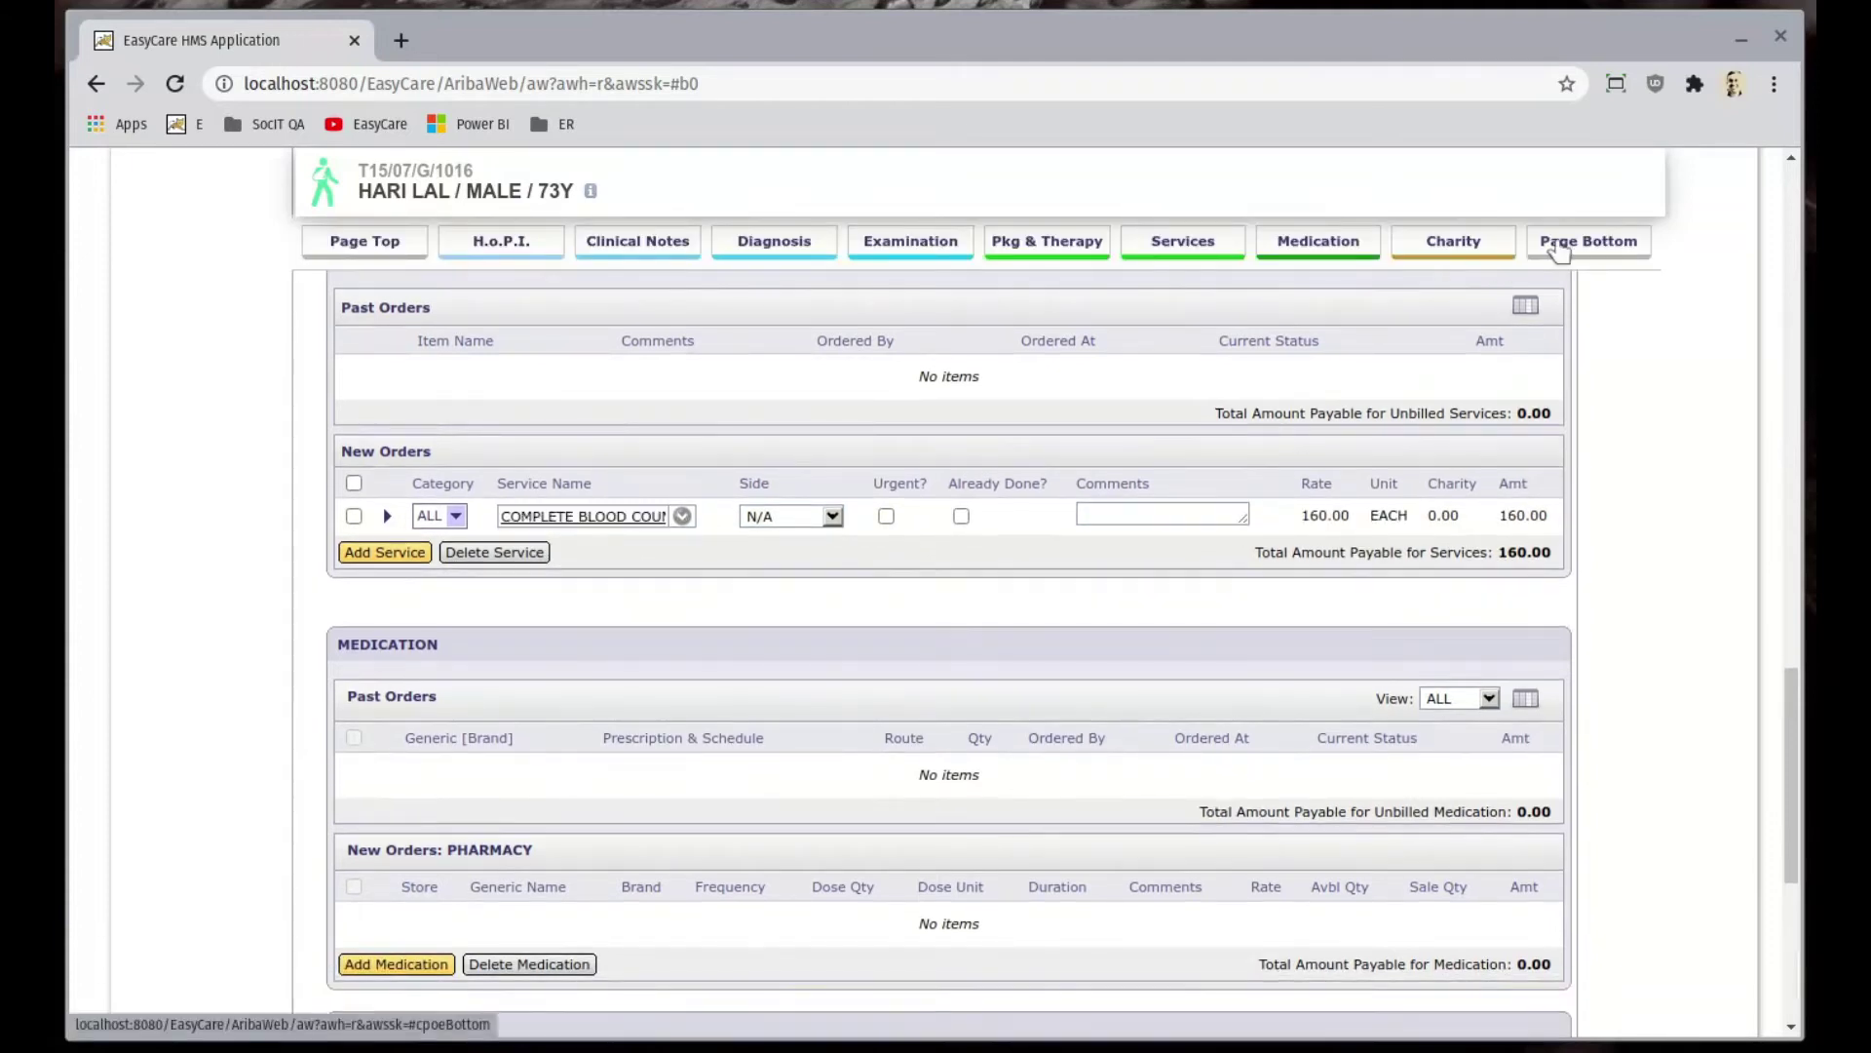
{"action": "left_click", "coordinate": [1554, 243]}
{"action": "left_click", "coordinate": [1506, 987]}
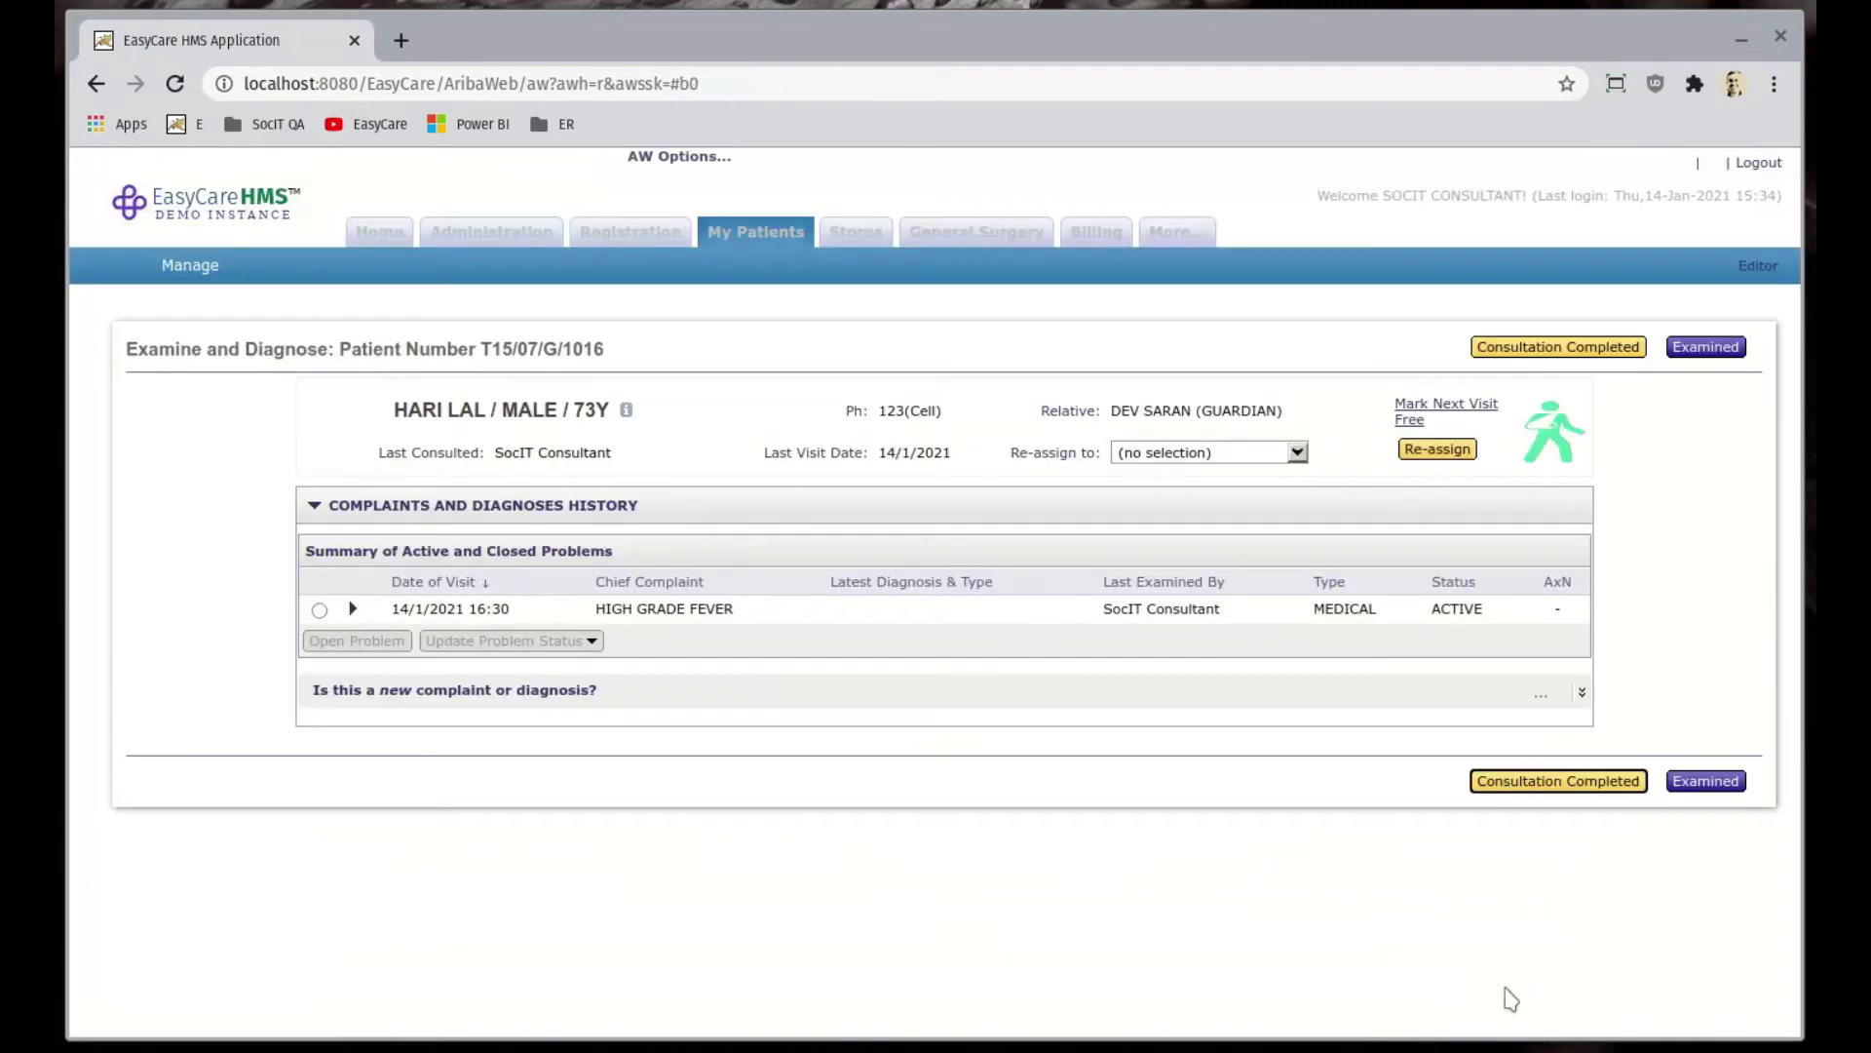
- Mark the current patient examined, then open the next patient's EMR from a name search
{"action": "left_click", "coordinate": [1724, 781]}
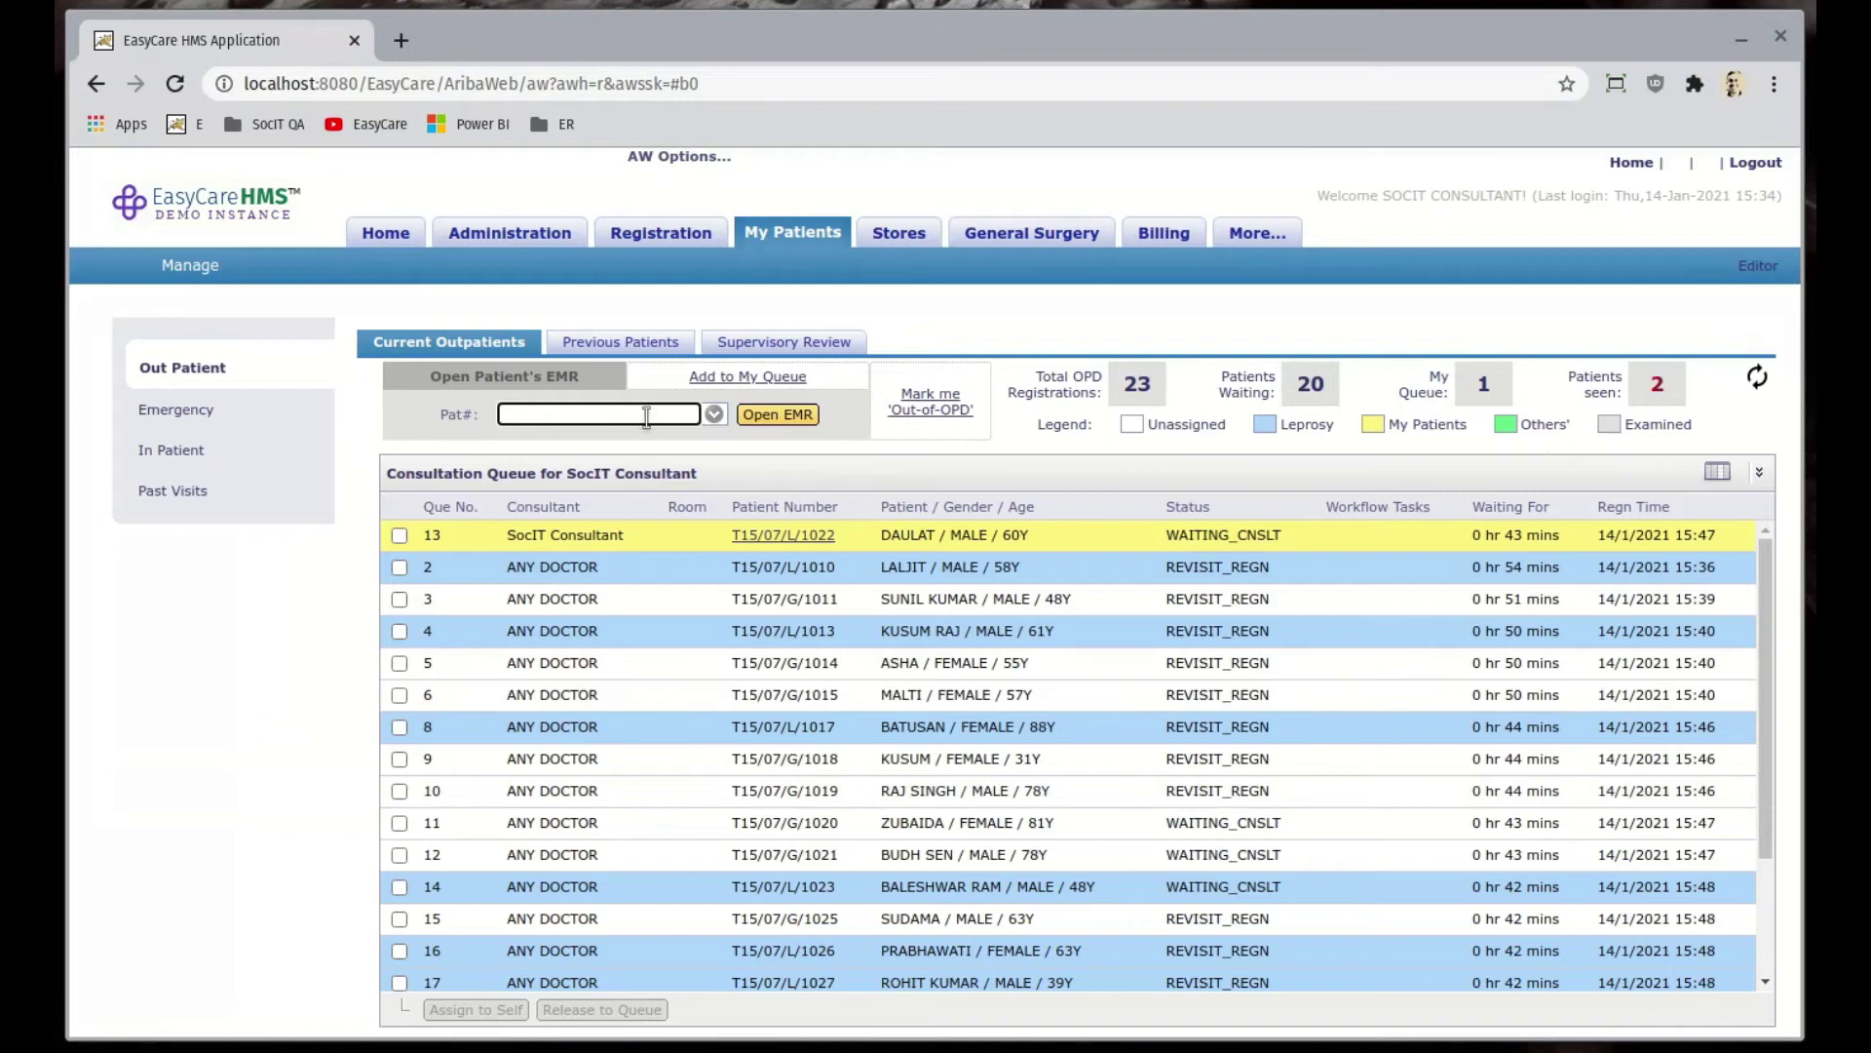
{"action": "type", "text": "suni"}
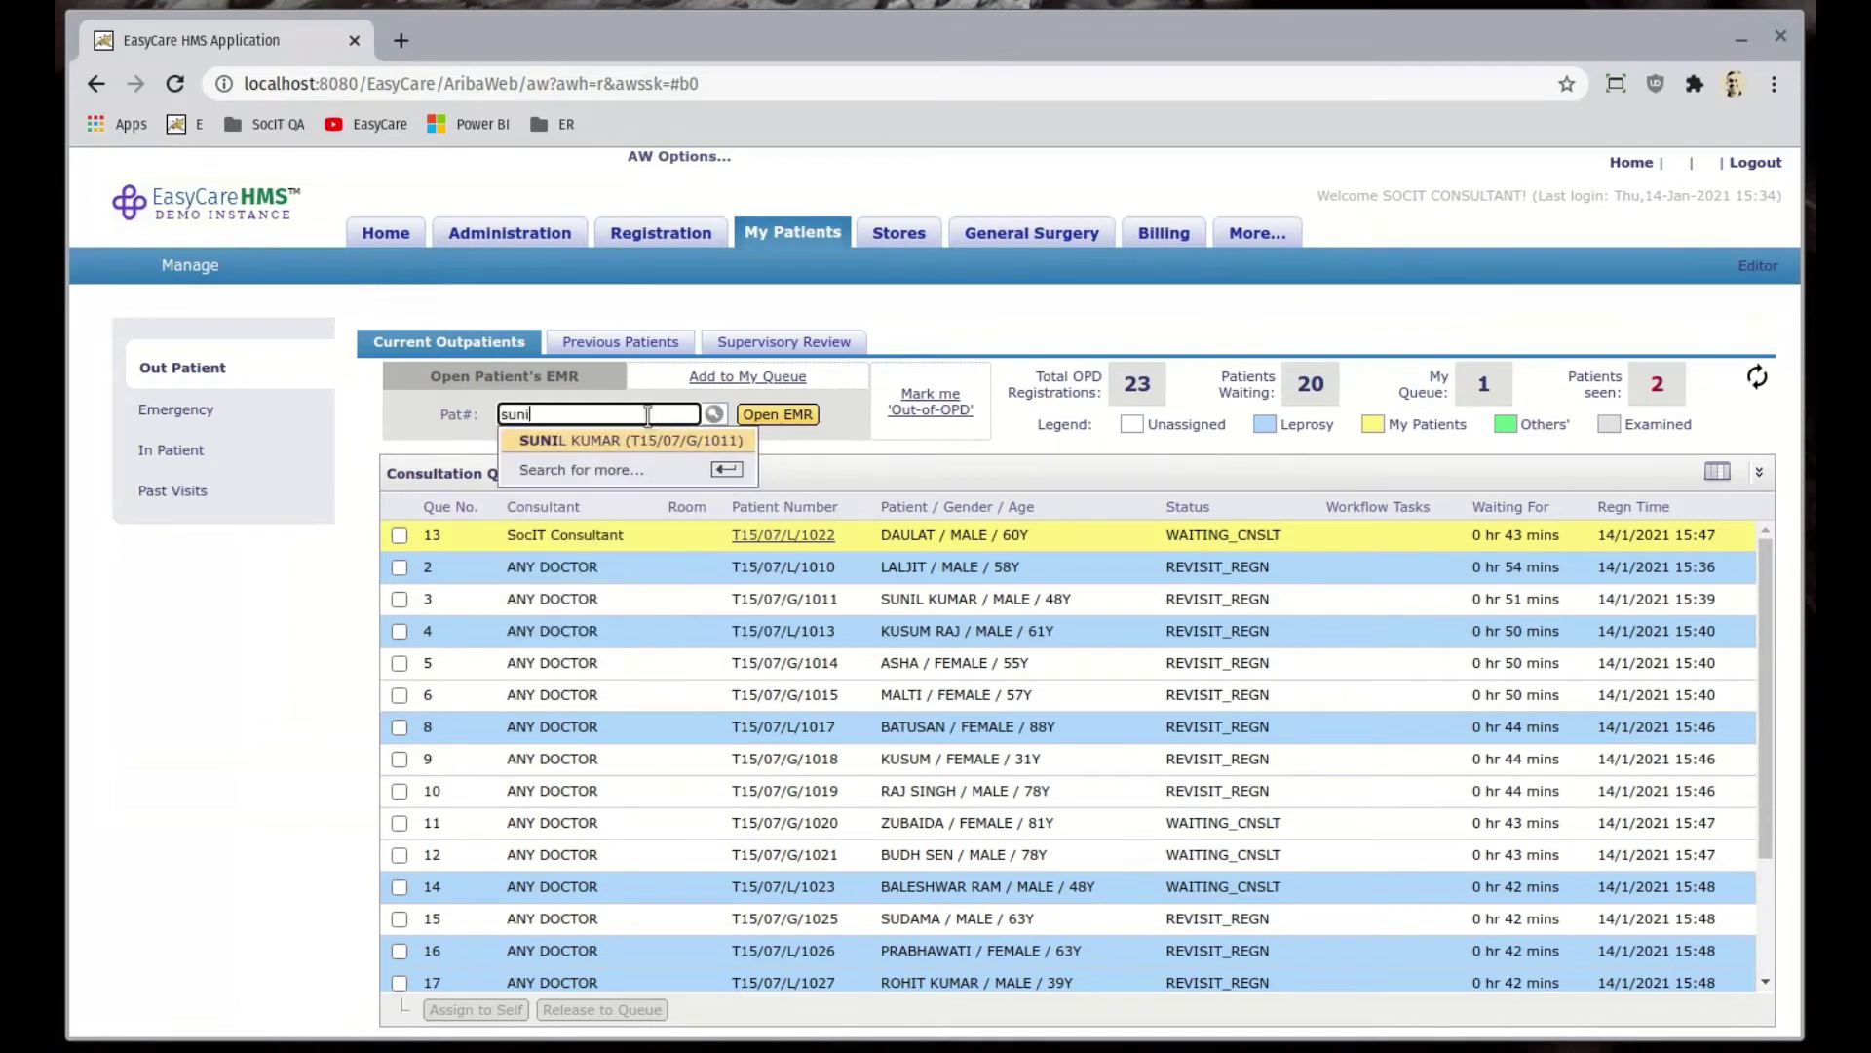
{"action": "left_click", "coordinate": [638, 441]}
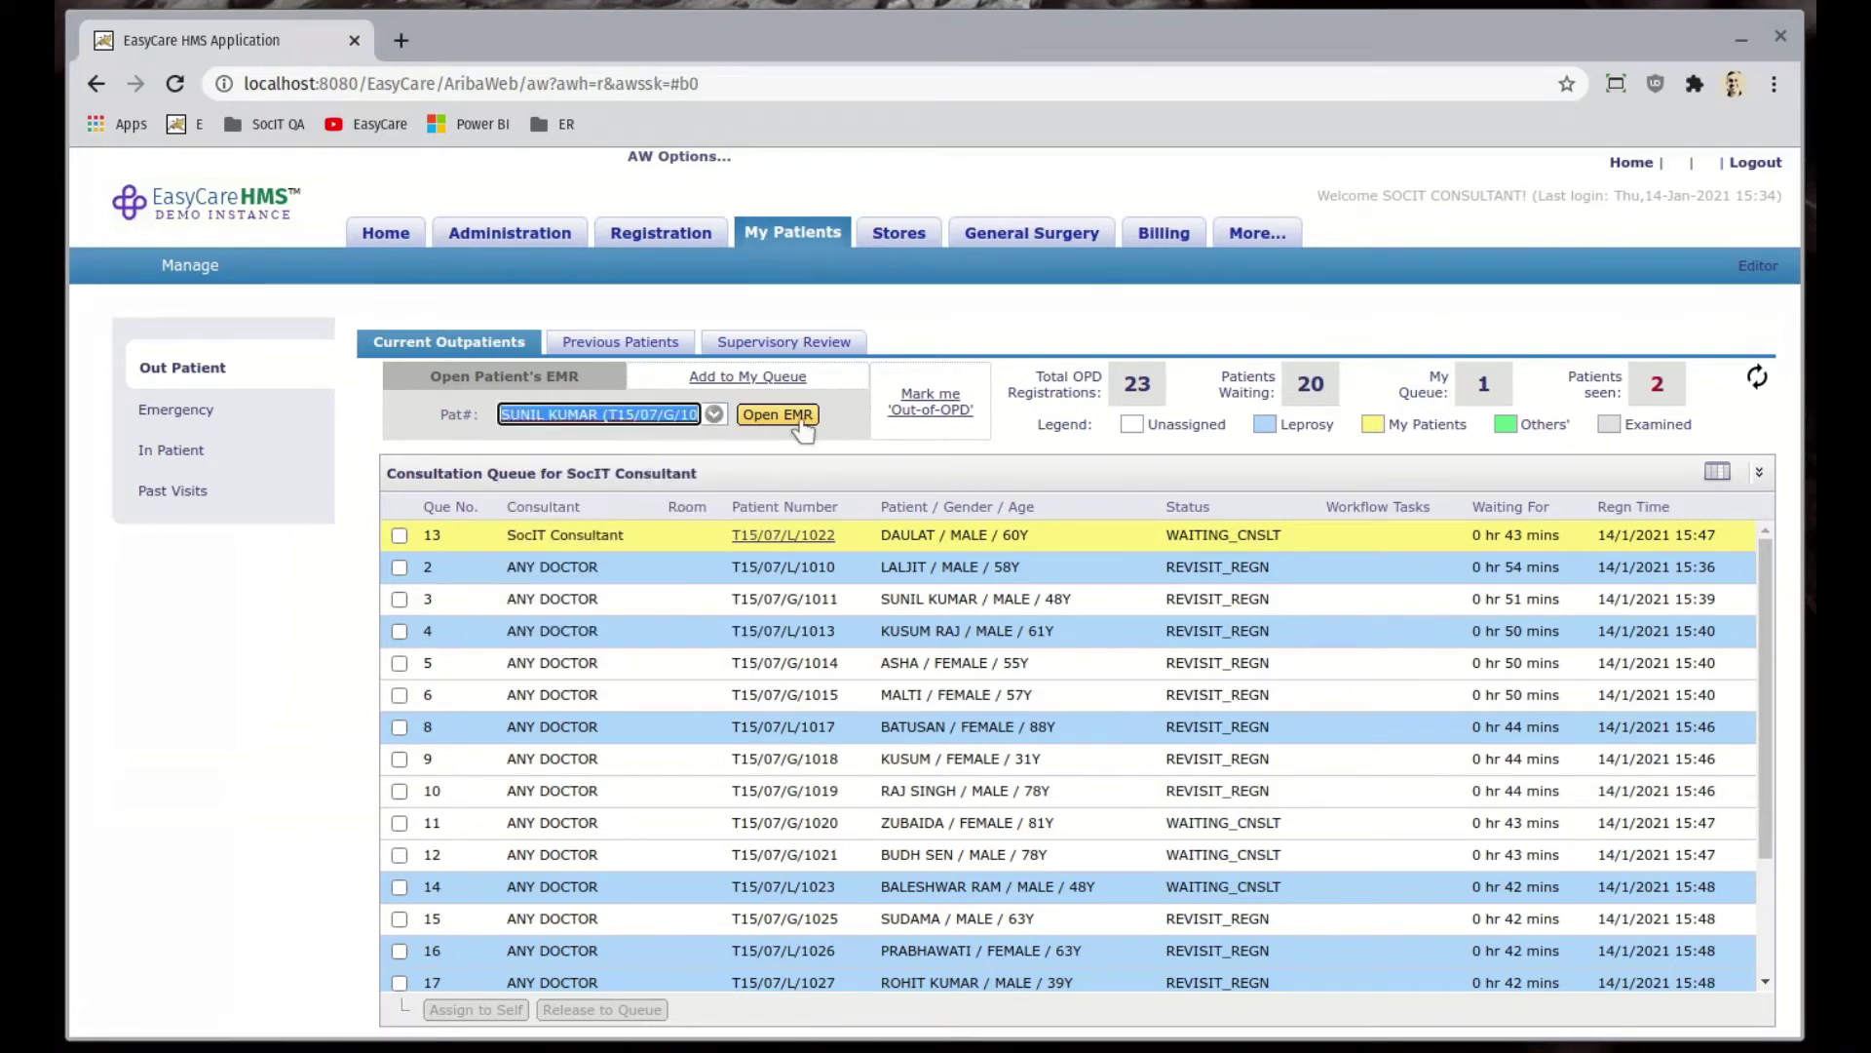
{"action": "left_click", "coordinate": [795, 417]}
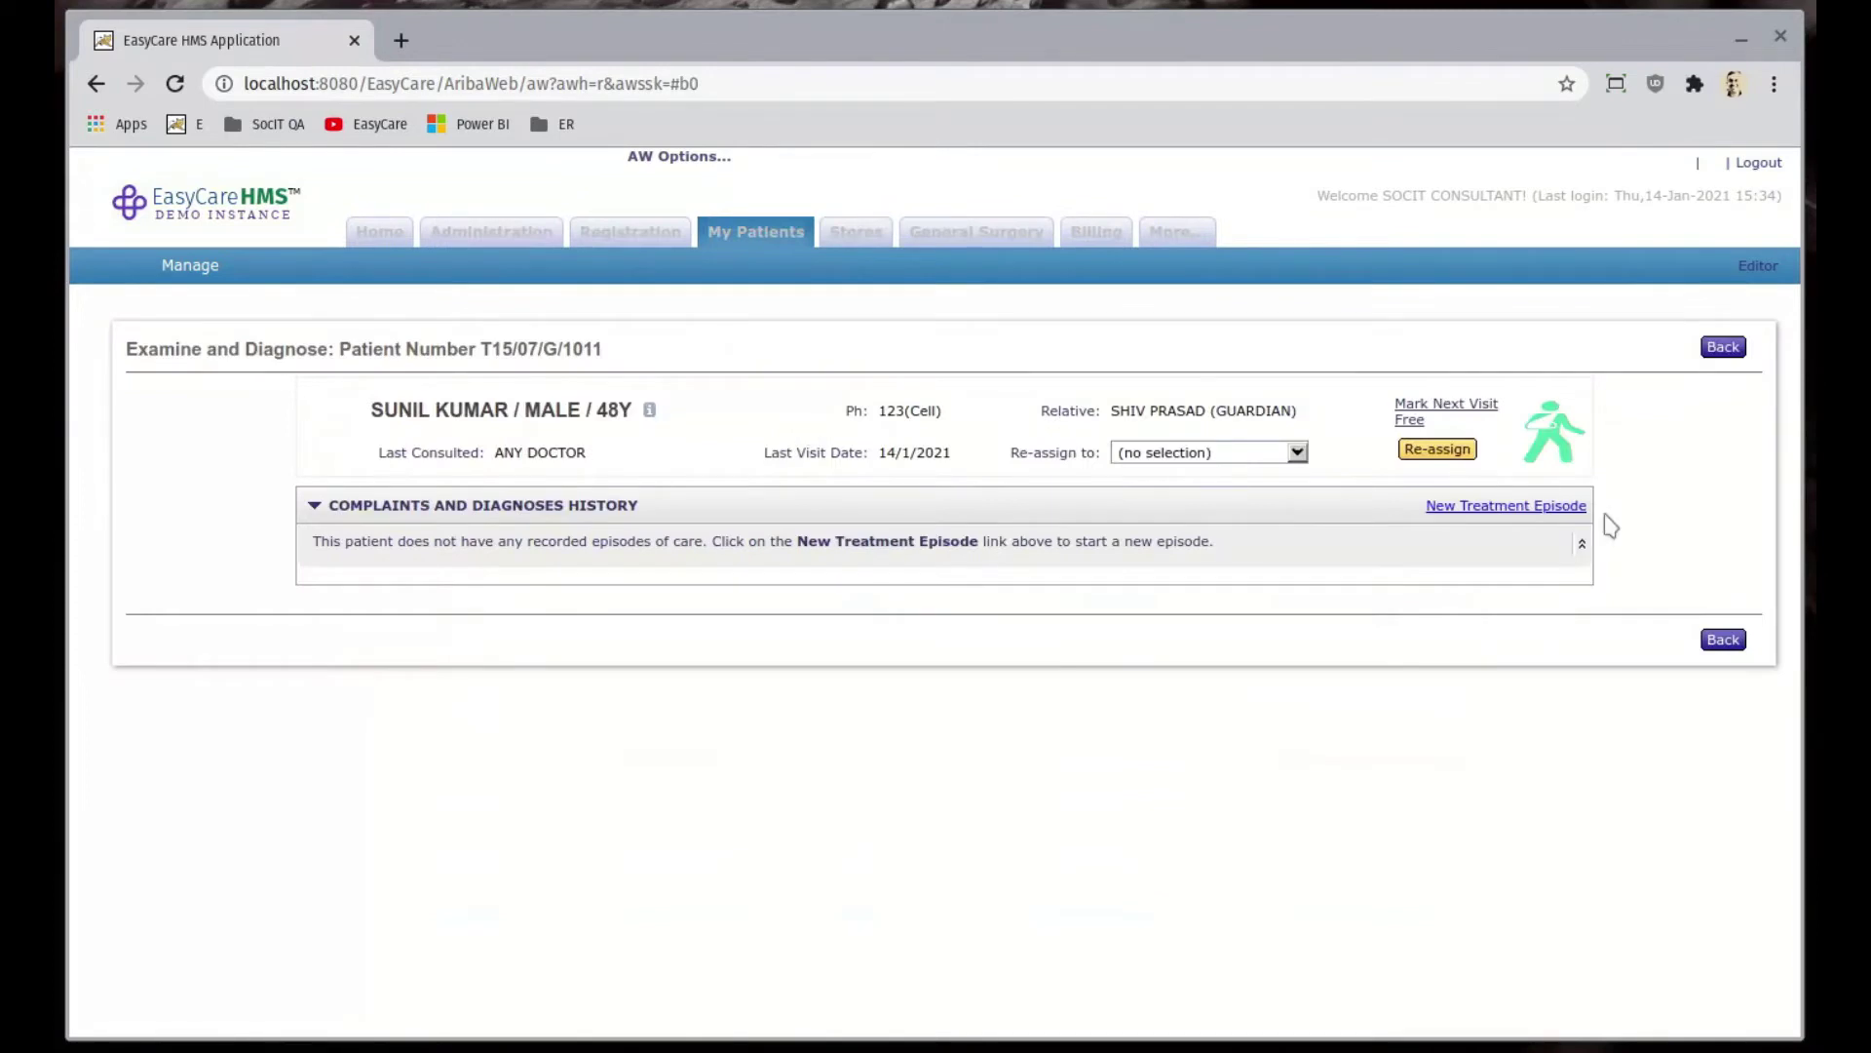
- Start a DIABETIC treatment episode and enter the diabetes chief complaint
{"action": "left_click", "coordinate": [1559, 507]}
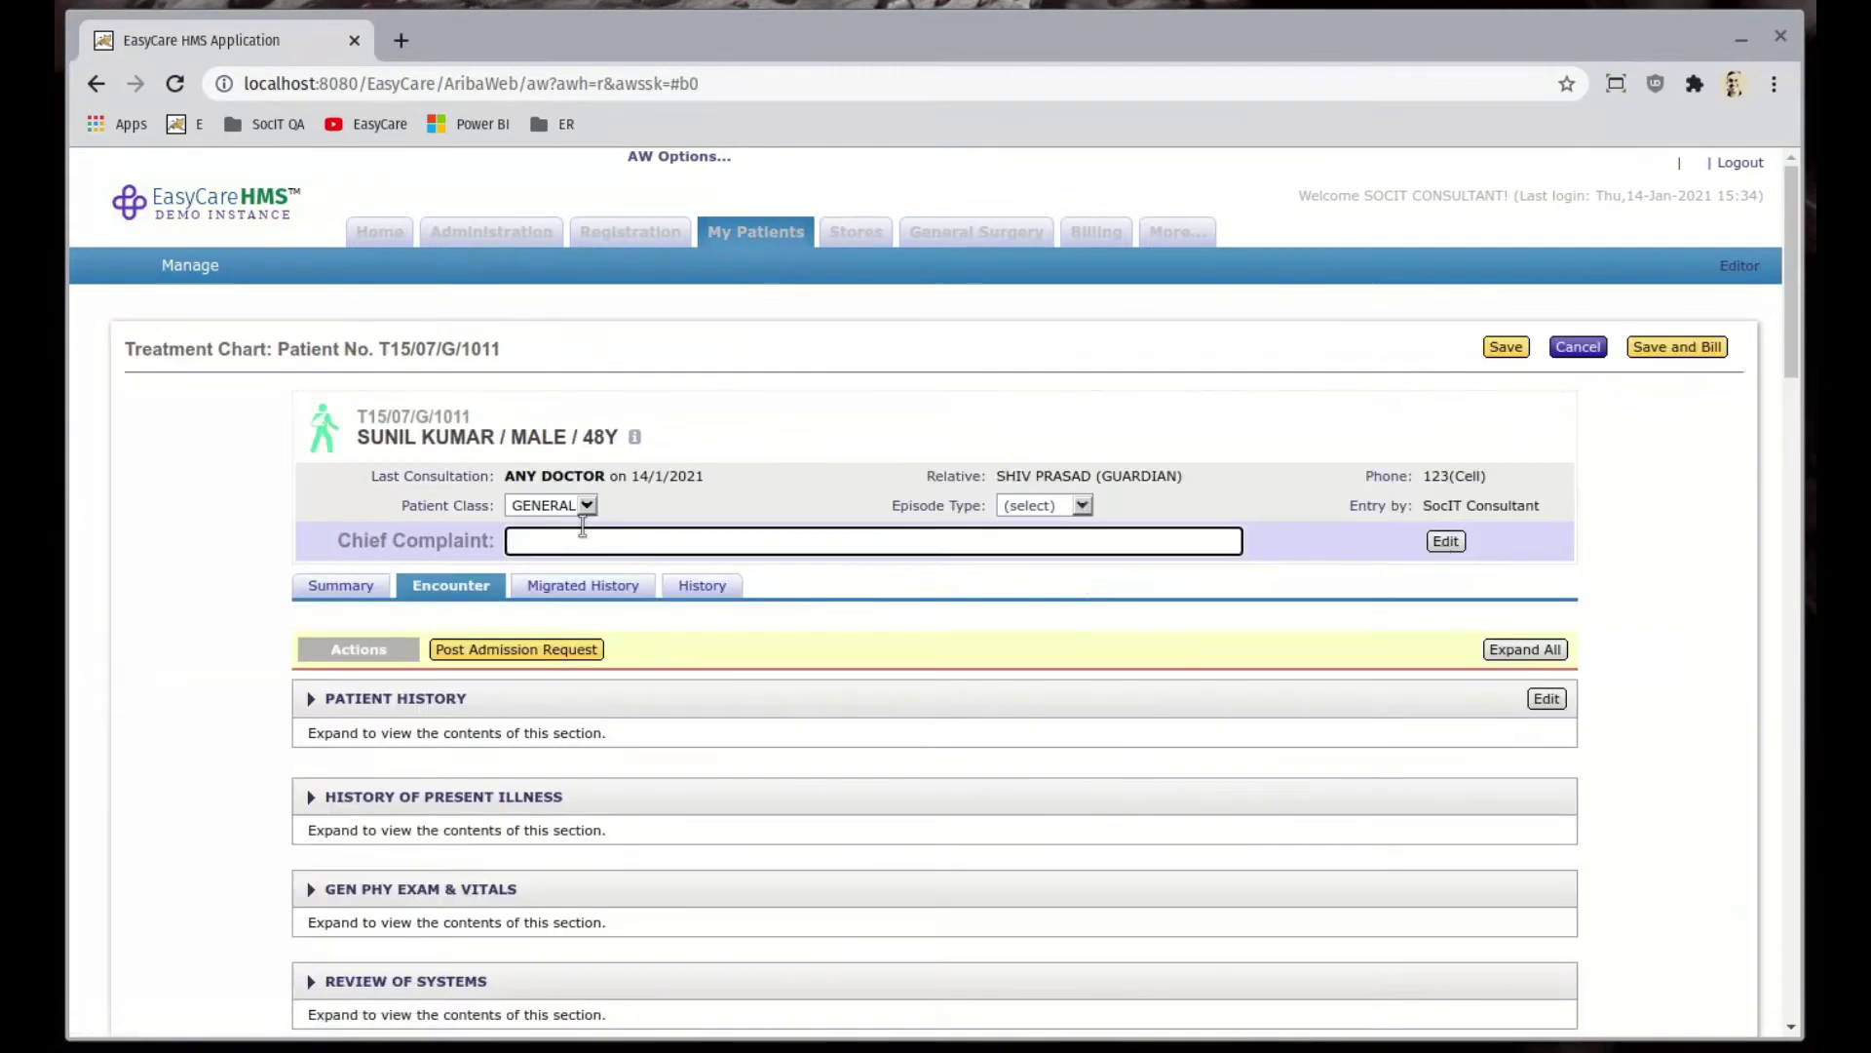
{"action": "left_click", "coordinate": [1080, 505]}
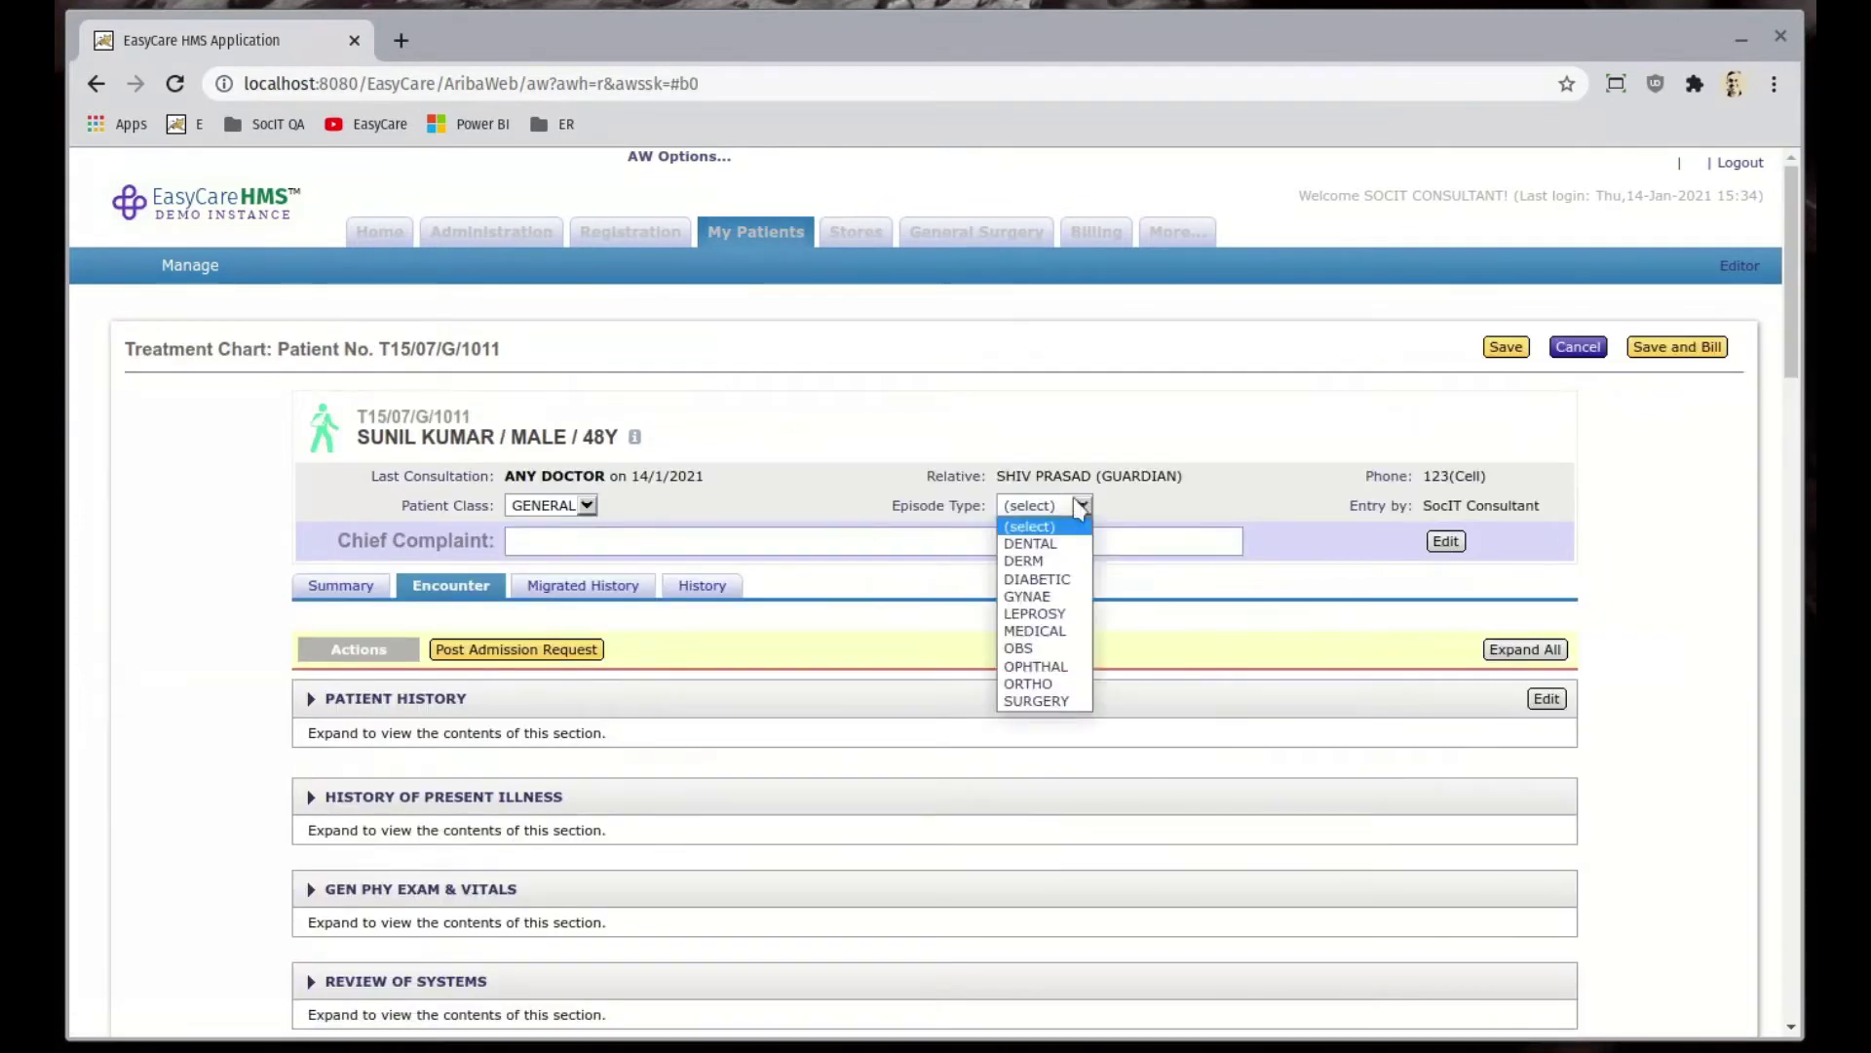
{"action": "left_click", "coordinate": [1072, 579]}
{"action": "left_click", "coordinate": [921, 539]}
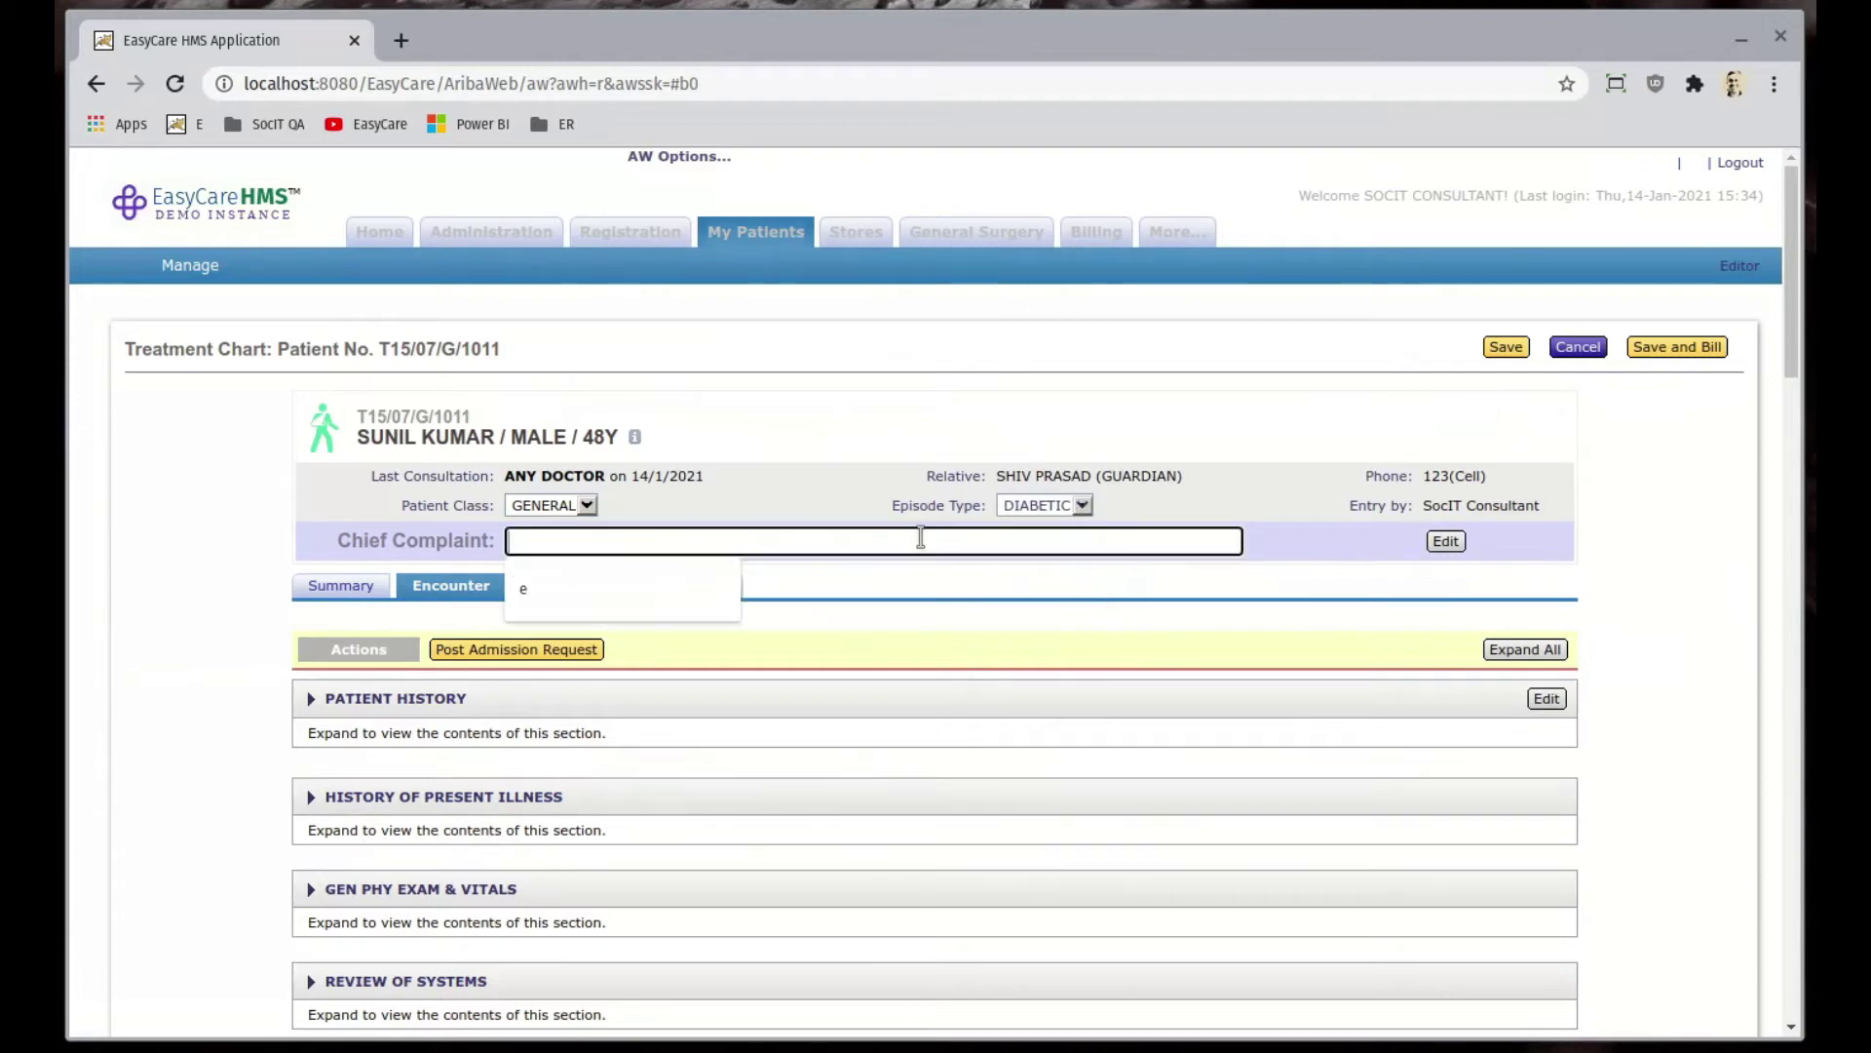
{"action": "type", "text": "Diabetes"}
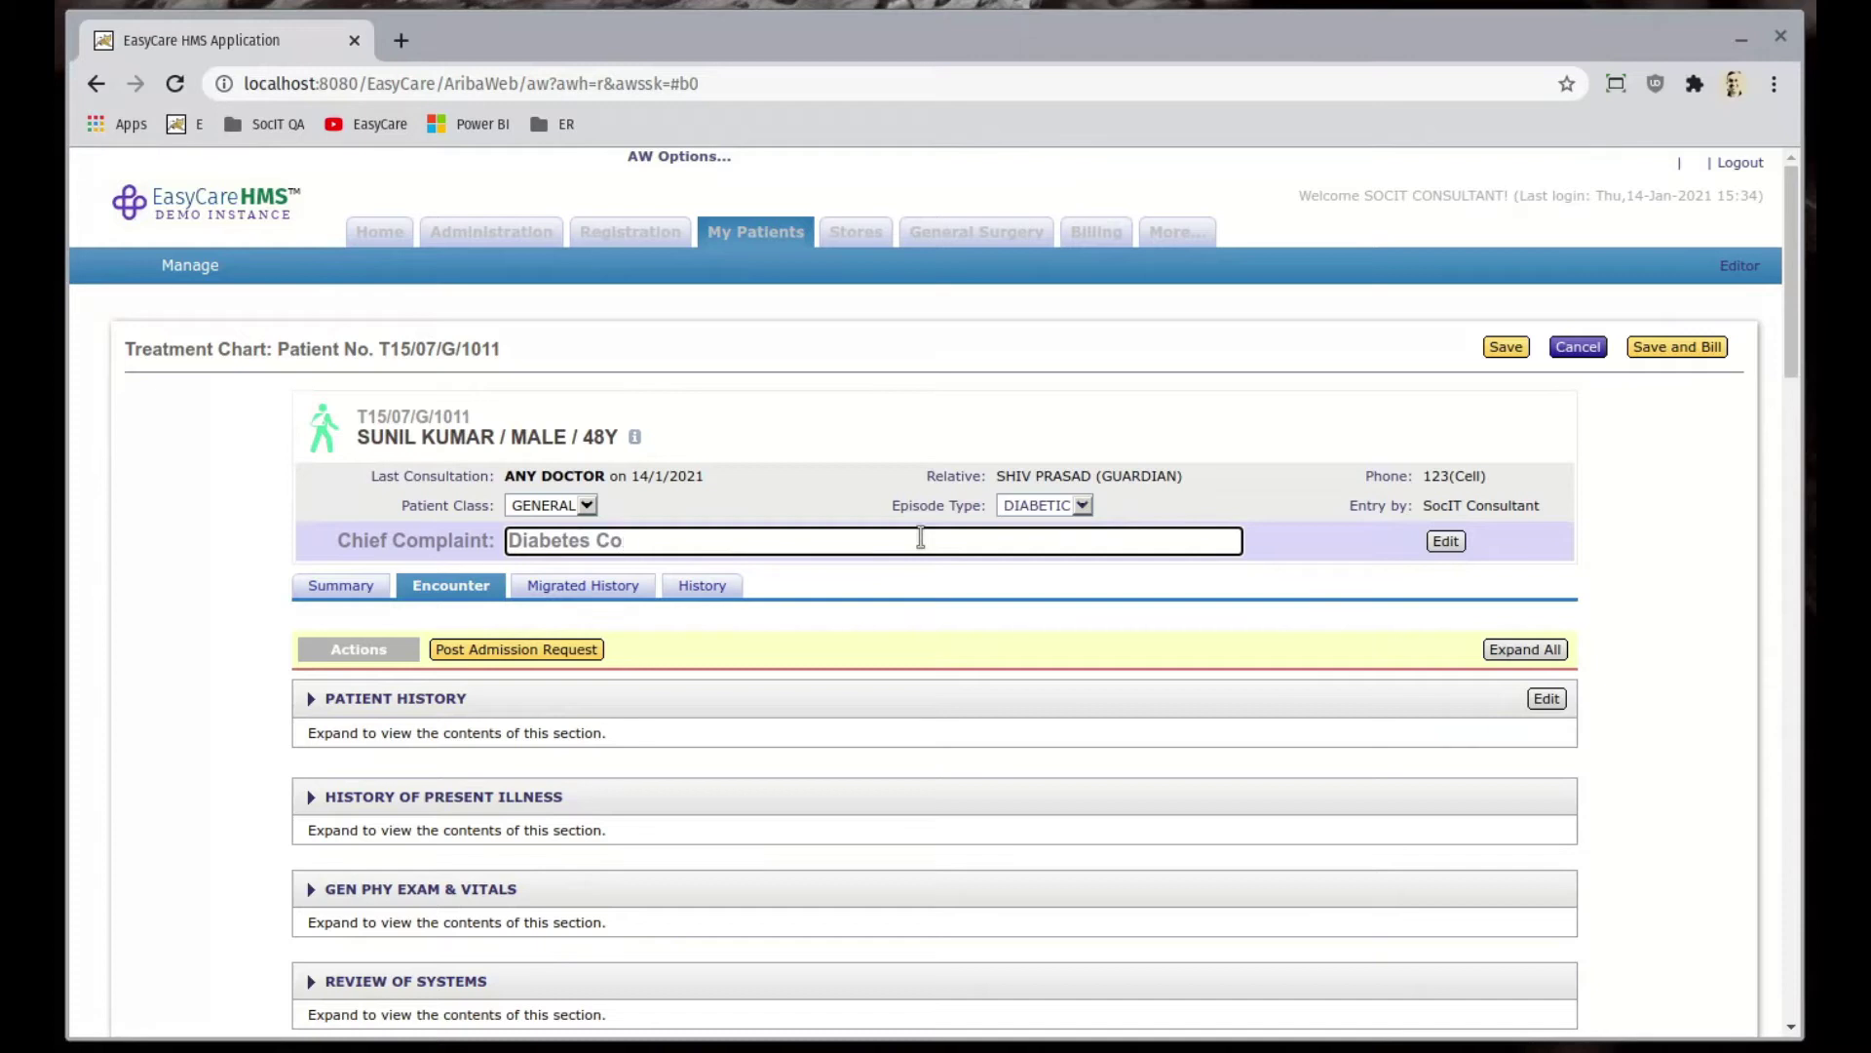
{"action": "scroll", "coordinate": [920, 537], "scroll_direction": "down", "scroll_amount": 6}
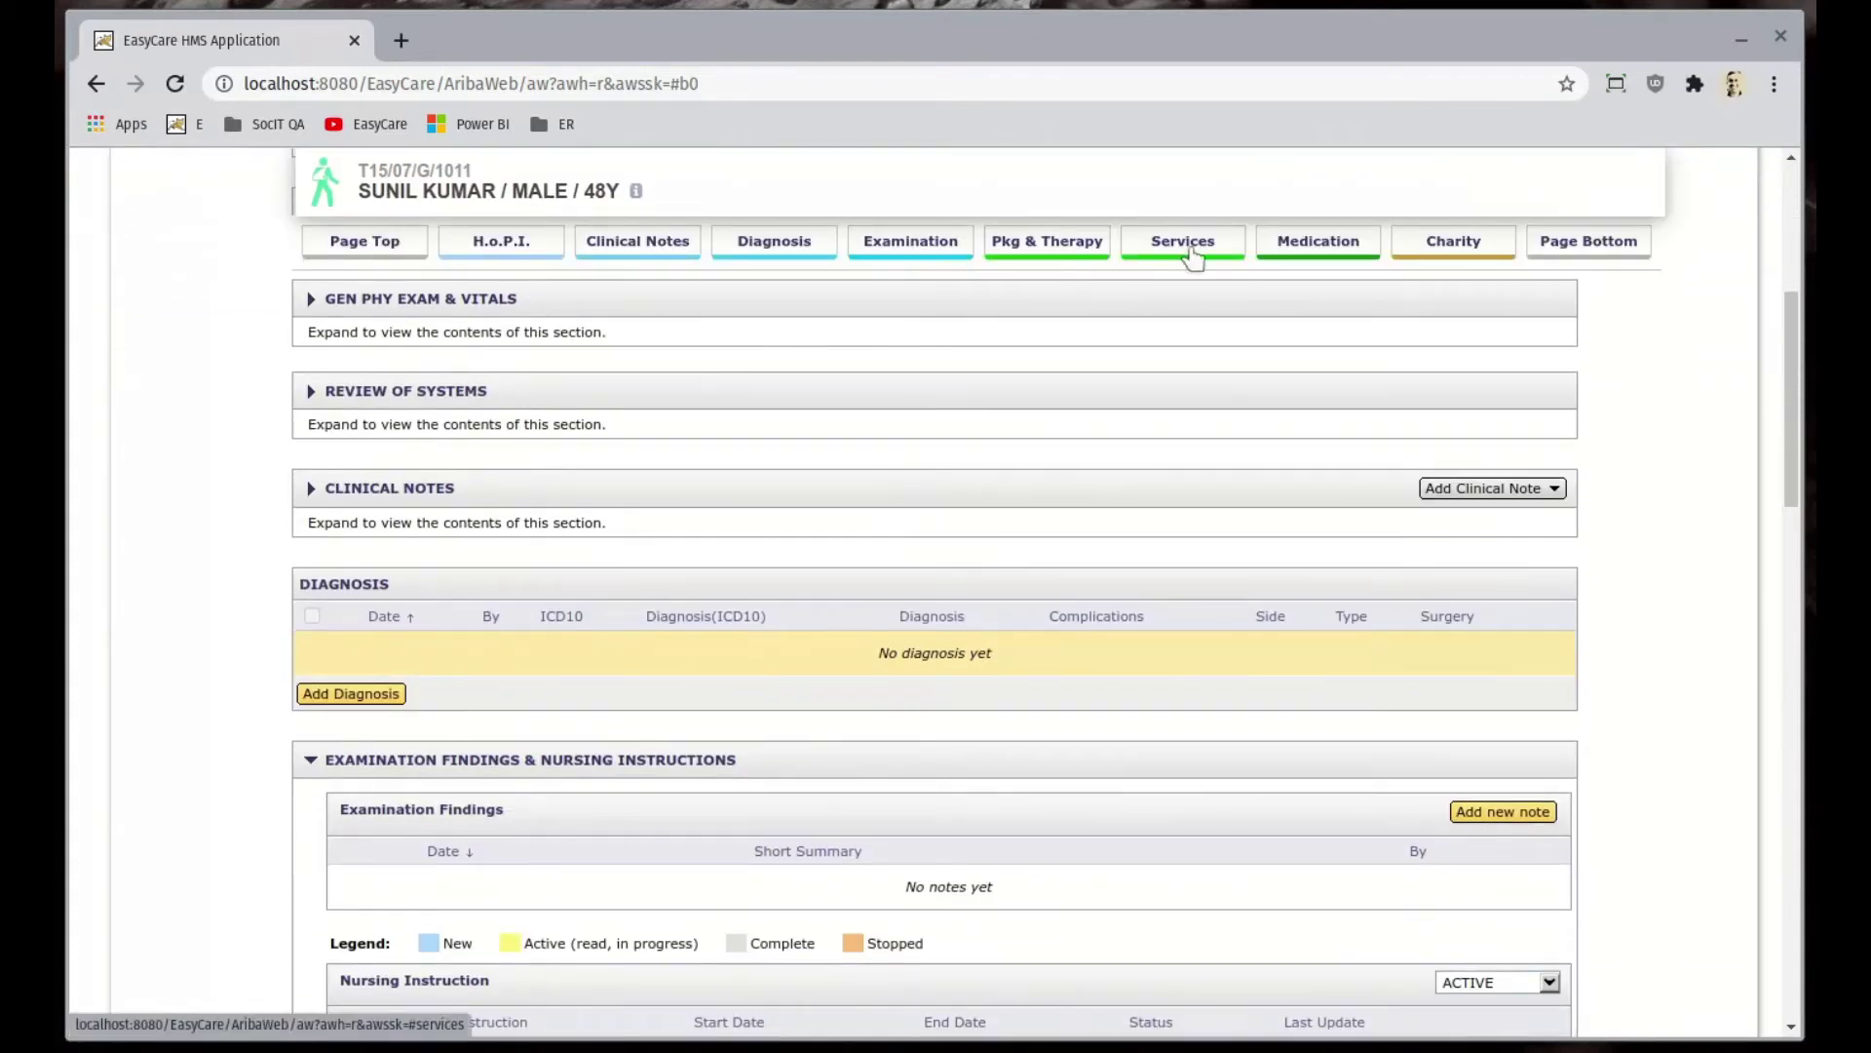
- Add BLOOD SUGAR FASTING and BLOOD SUGAR PP service orders
{"action": "left_click", "coordinate": [1183, 245]}
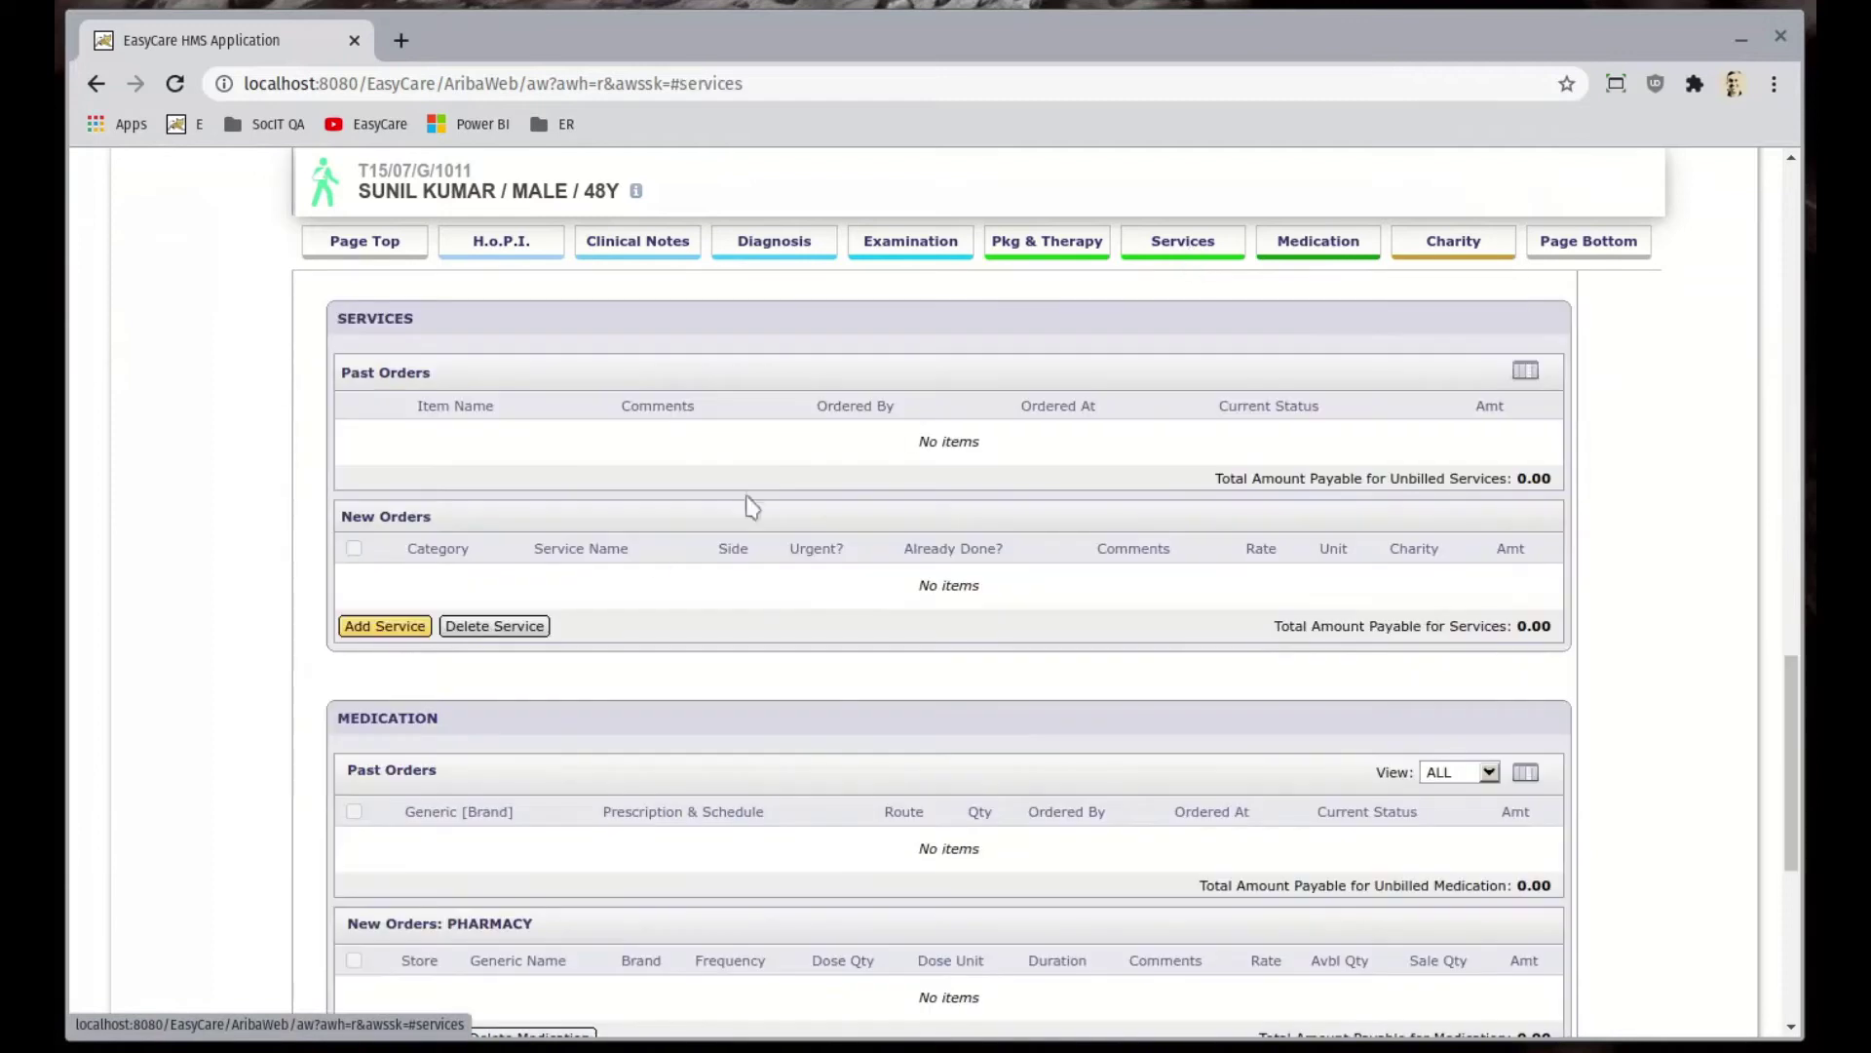
{"action": "left_click", "coordinate": [364, 629]}
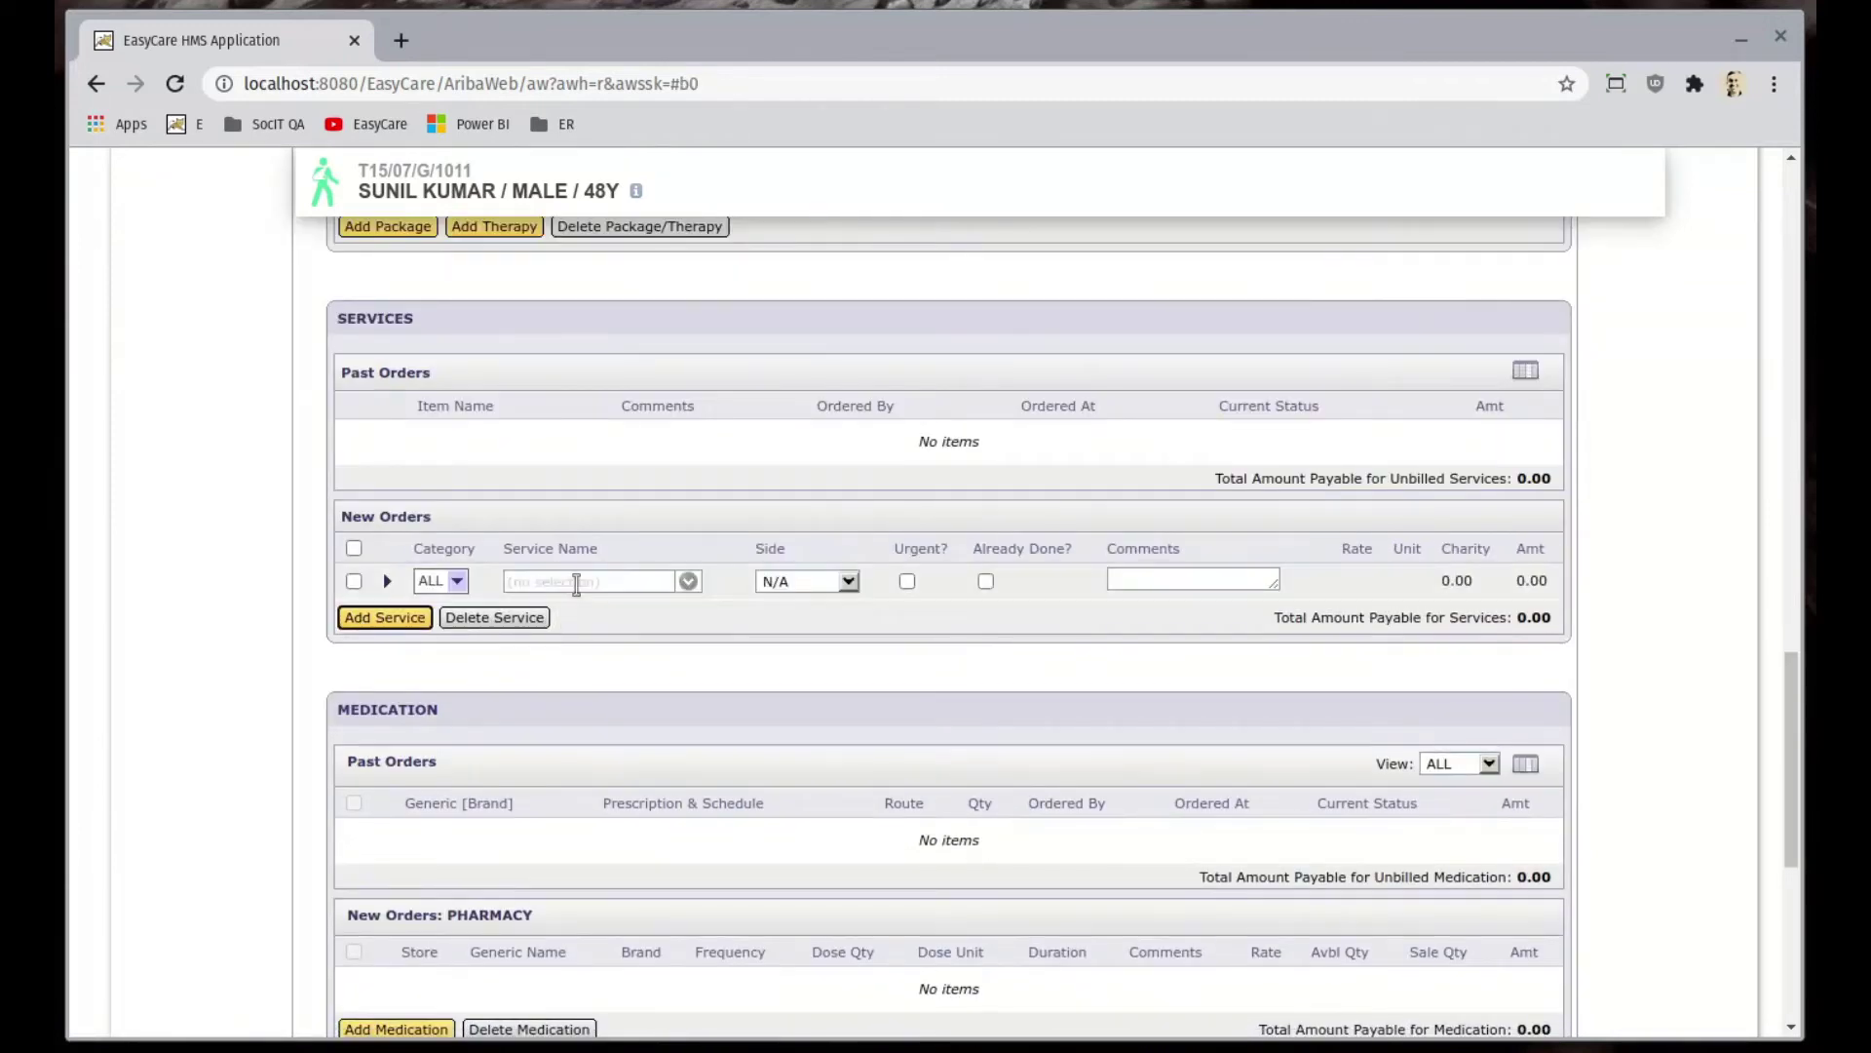
{"action": "left_click", "coordinate": [579, 580]}
{"action": "type", "text": "fast"}
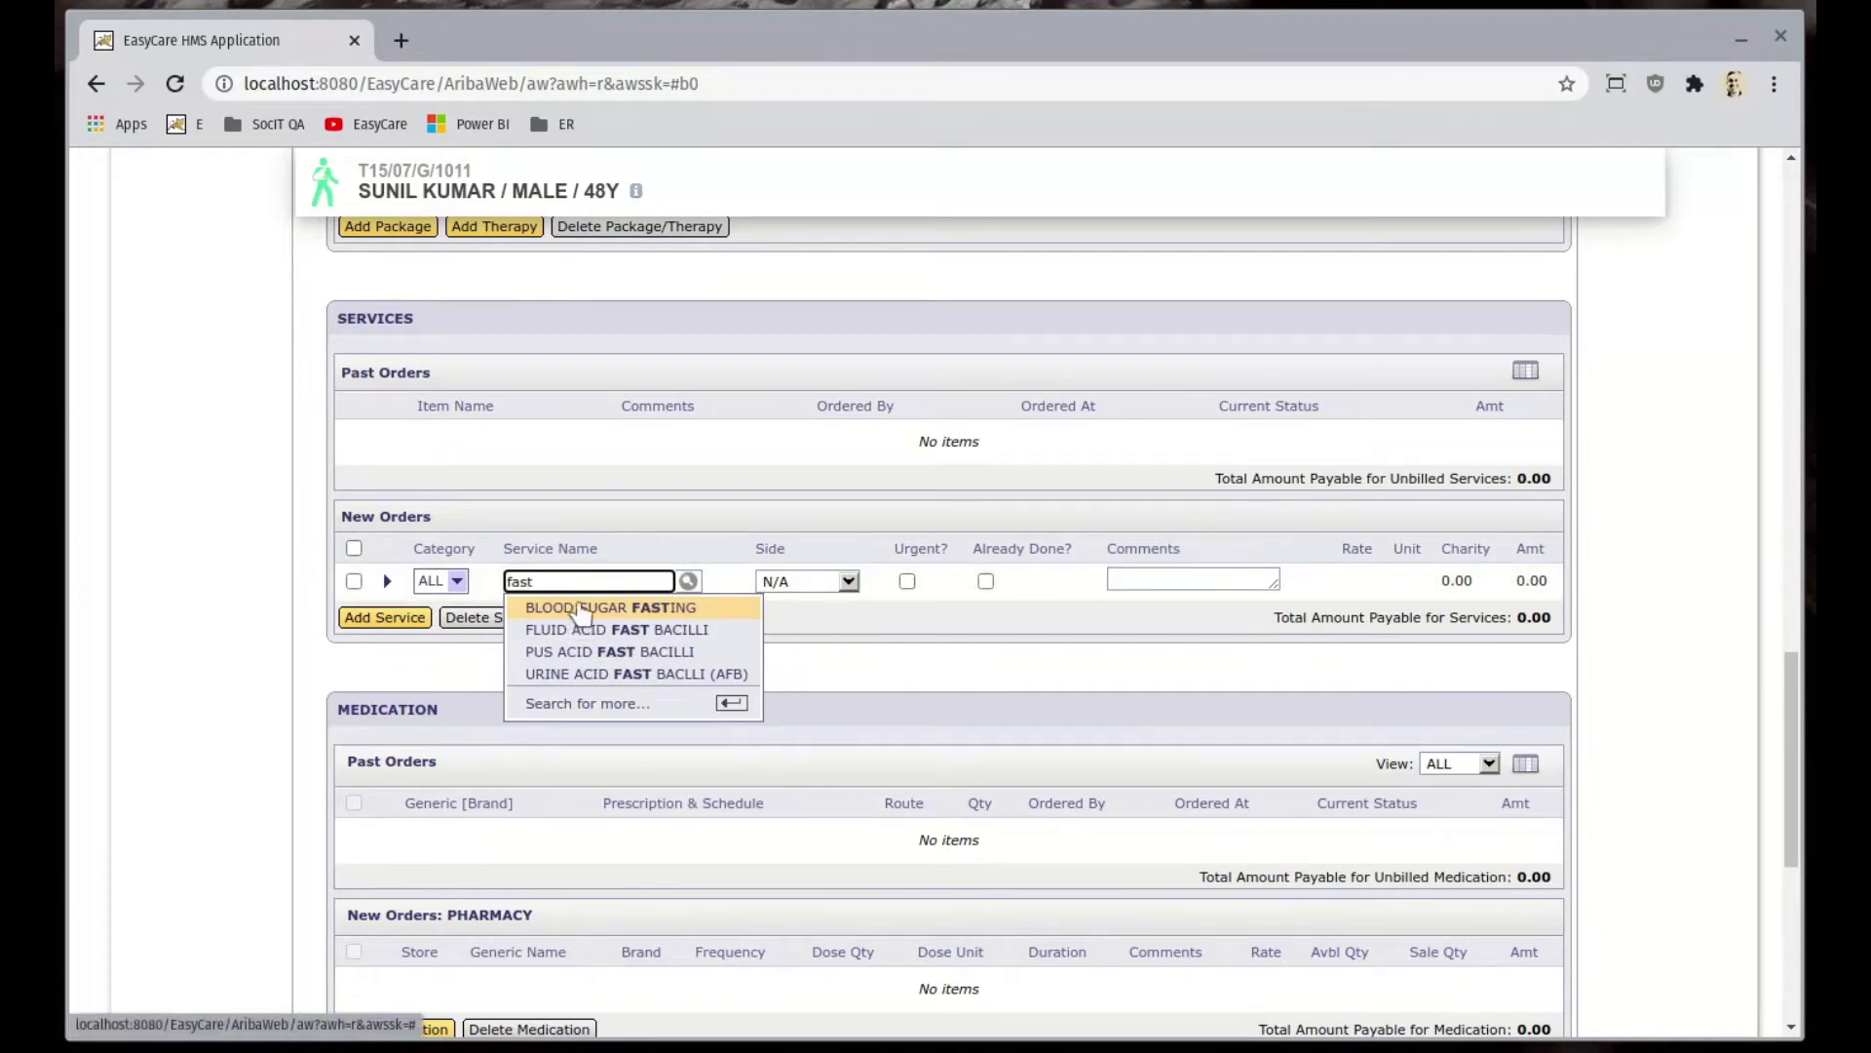
{"action": "left_click", "coordinate": [579, 607]}
{"action": "left_click", "coordinate": [401, 624]}
{"action": "left_click", "coordinate": [523, 620]}
{"action": "type", "text": "post"}
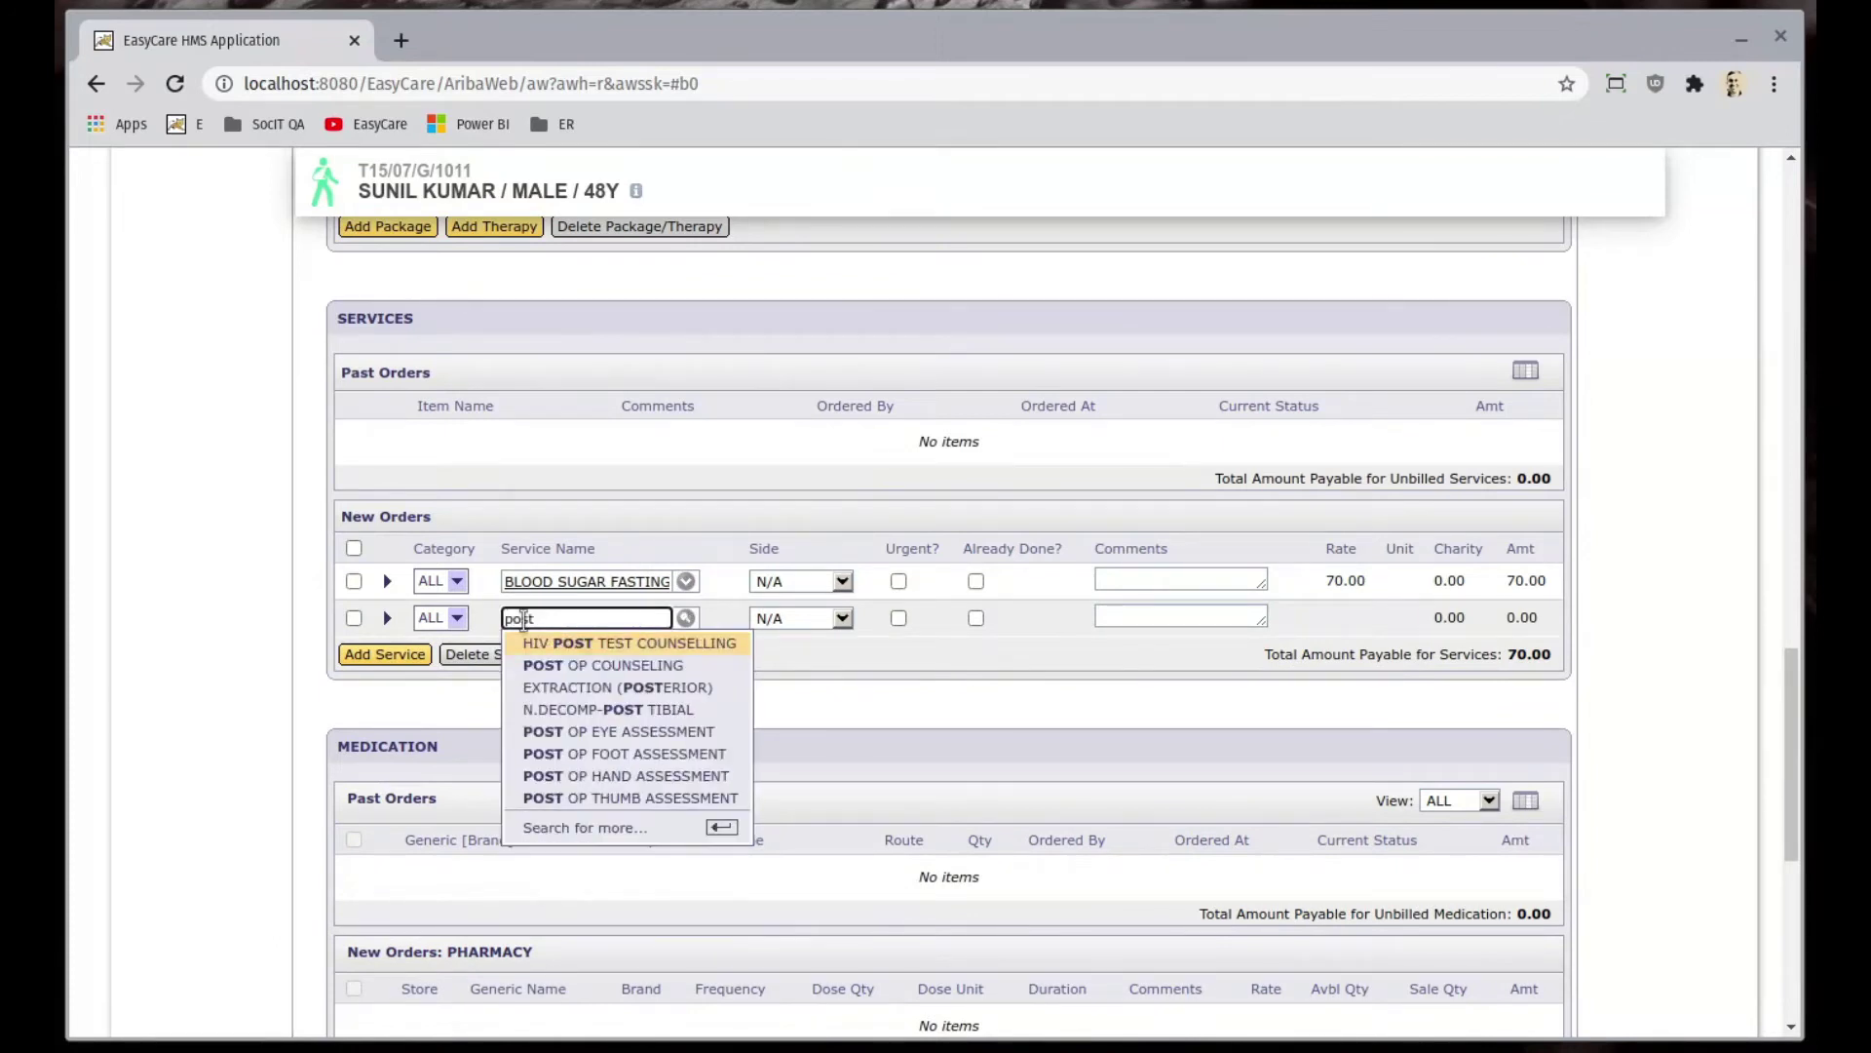
{"action": "type", "text": " pa"}
{"action": "key", "text": "BackSpace"}
{"action": "key", "text": "BackSpace"}
{"action": "key", "text": "BackSpace"}
{"action": "key", "text": "BackSpace"}
{"action": "key", "text": "BackSpace"}
{"action": "key", "text": "BackSpace"}
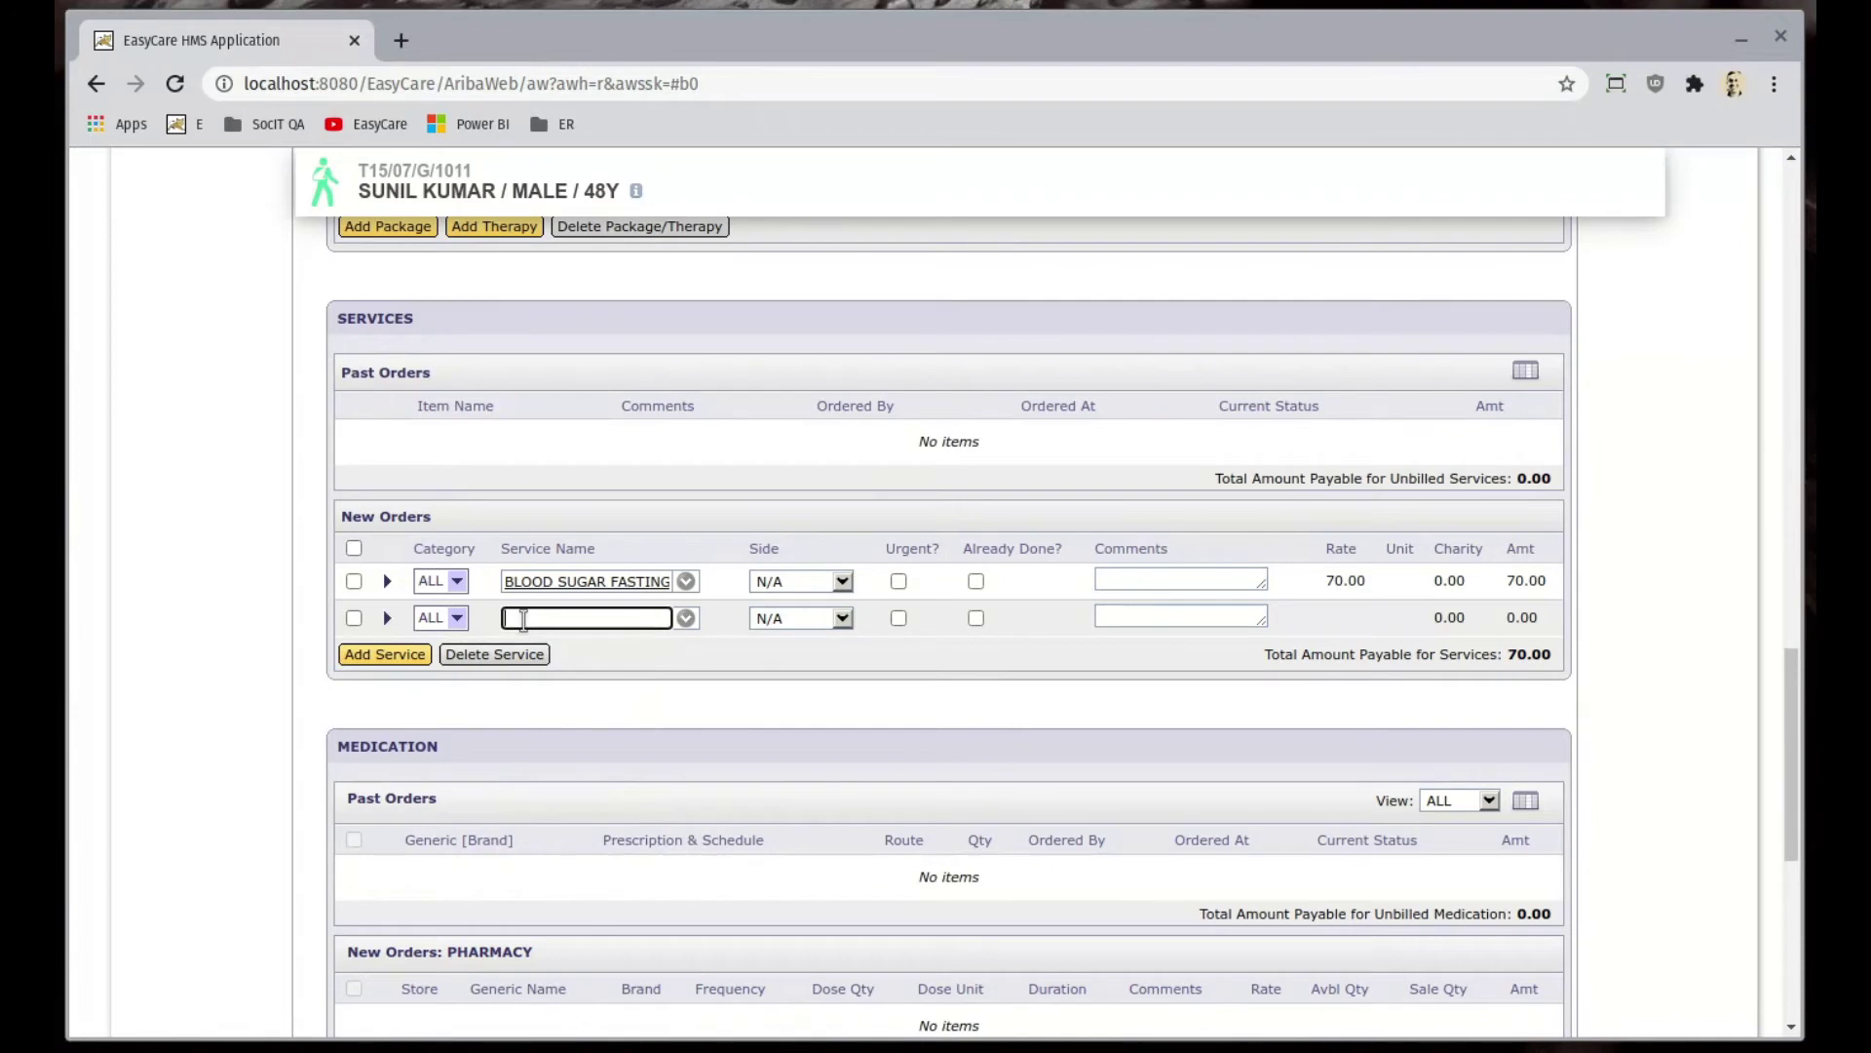
{"action": "type", "text": "sugar"}
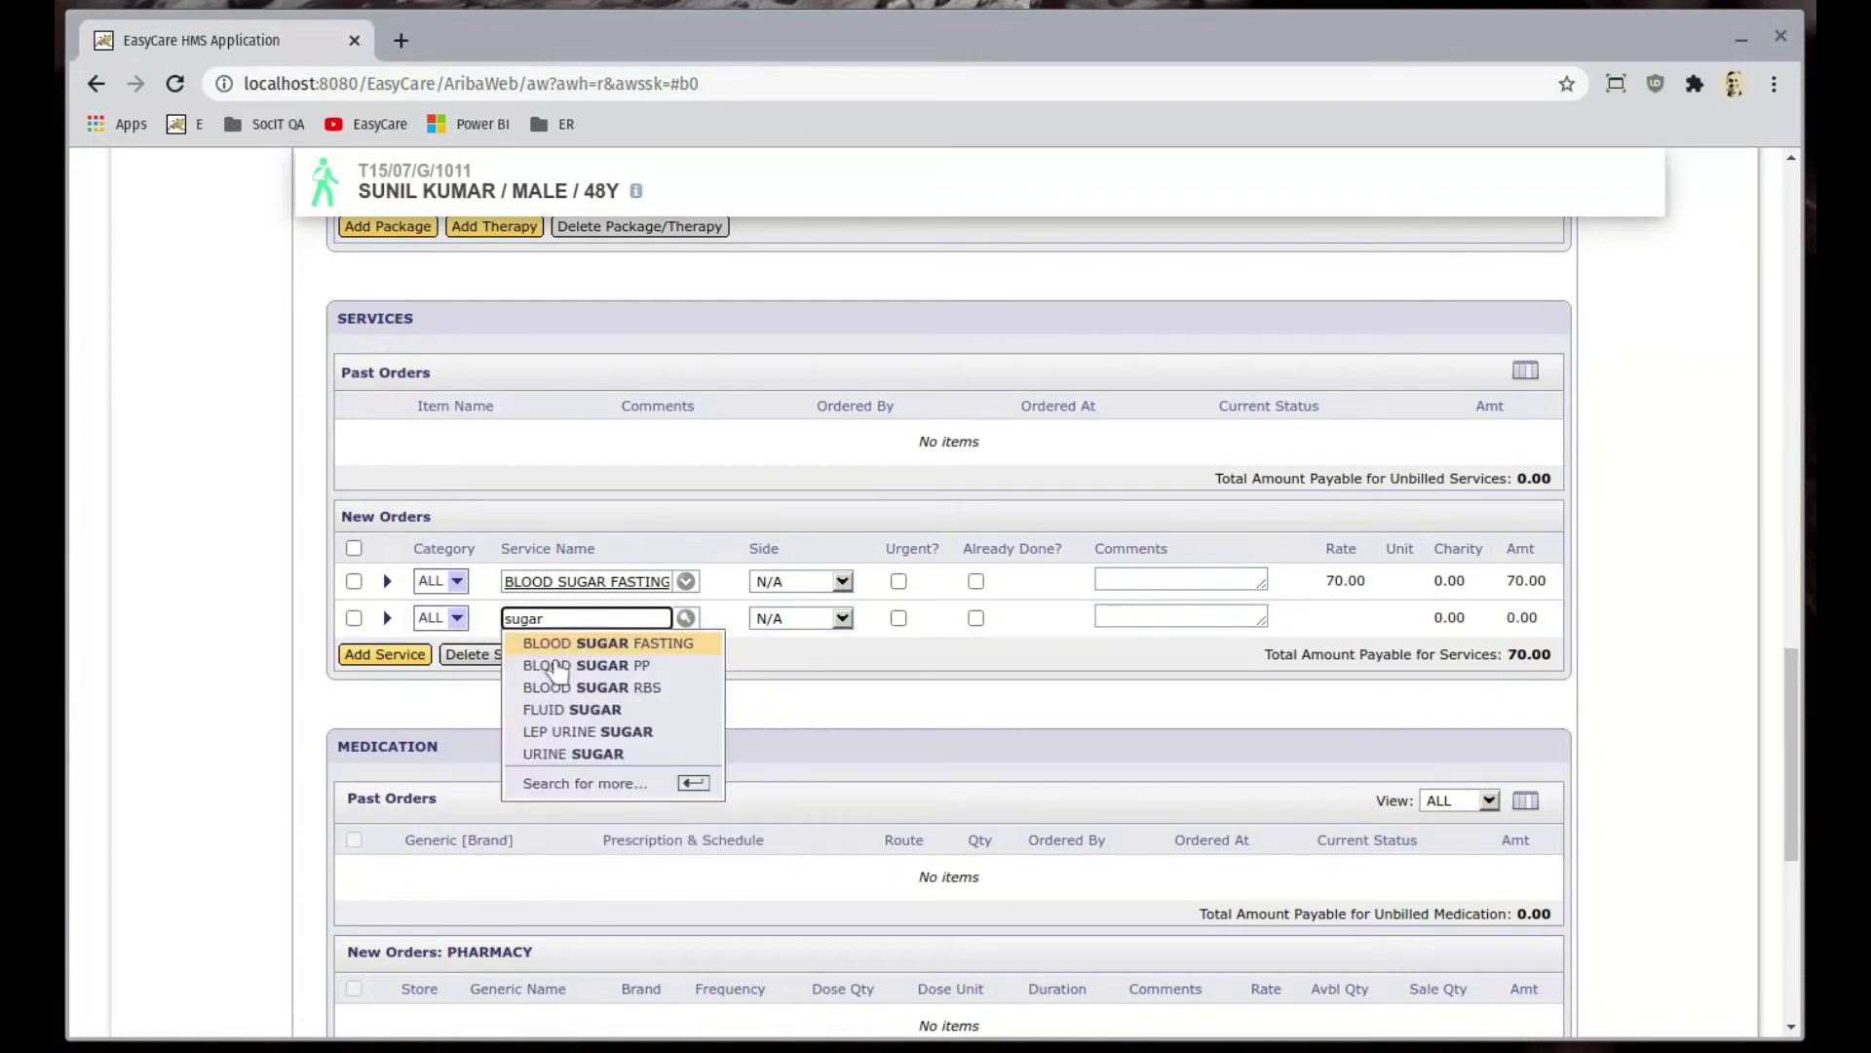
{"action": "left_click", "coordinate": [571, 667]}
- Save the treatment chart and mark the patient as examined
{"action": "scroll", "coordinate": [571, 672], "scroll_direction": "down", "scroll_amount": 6}
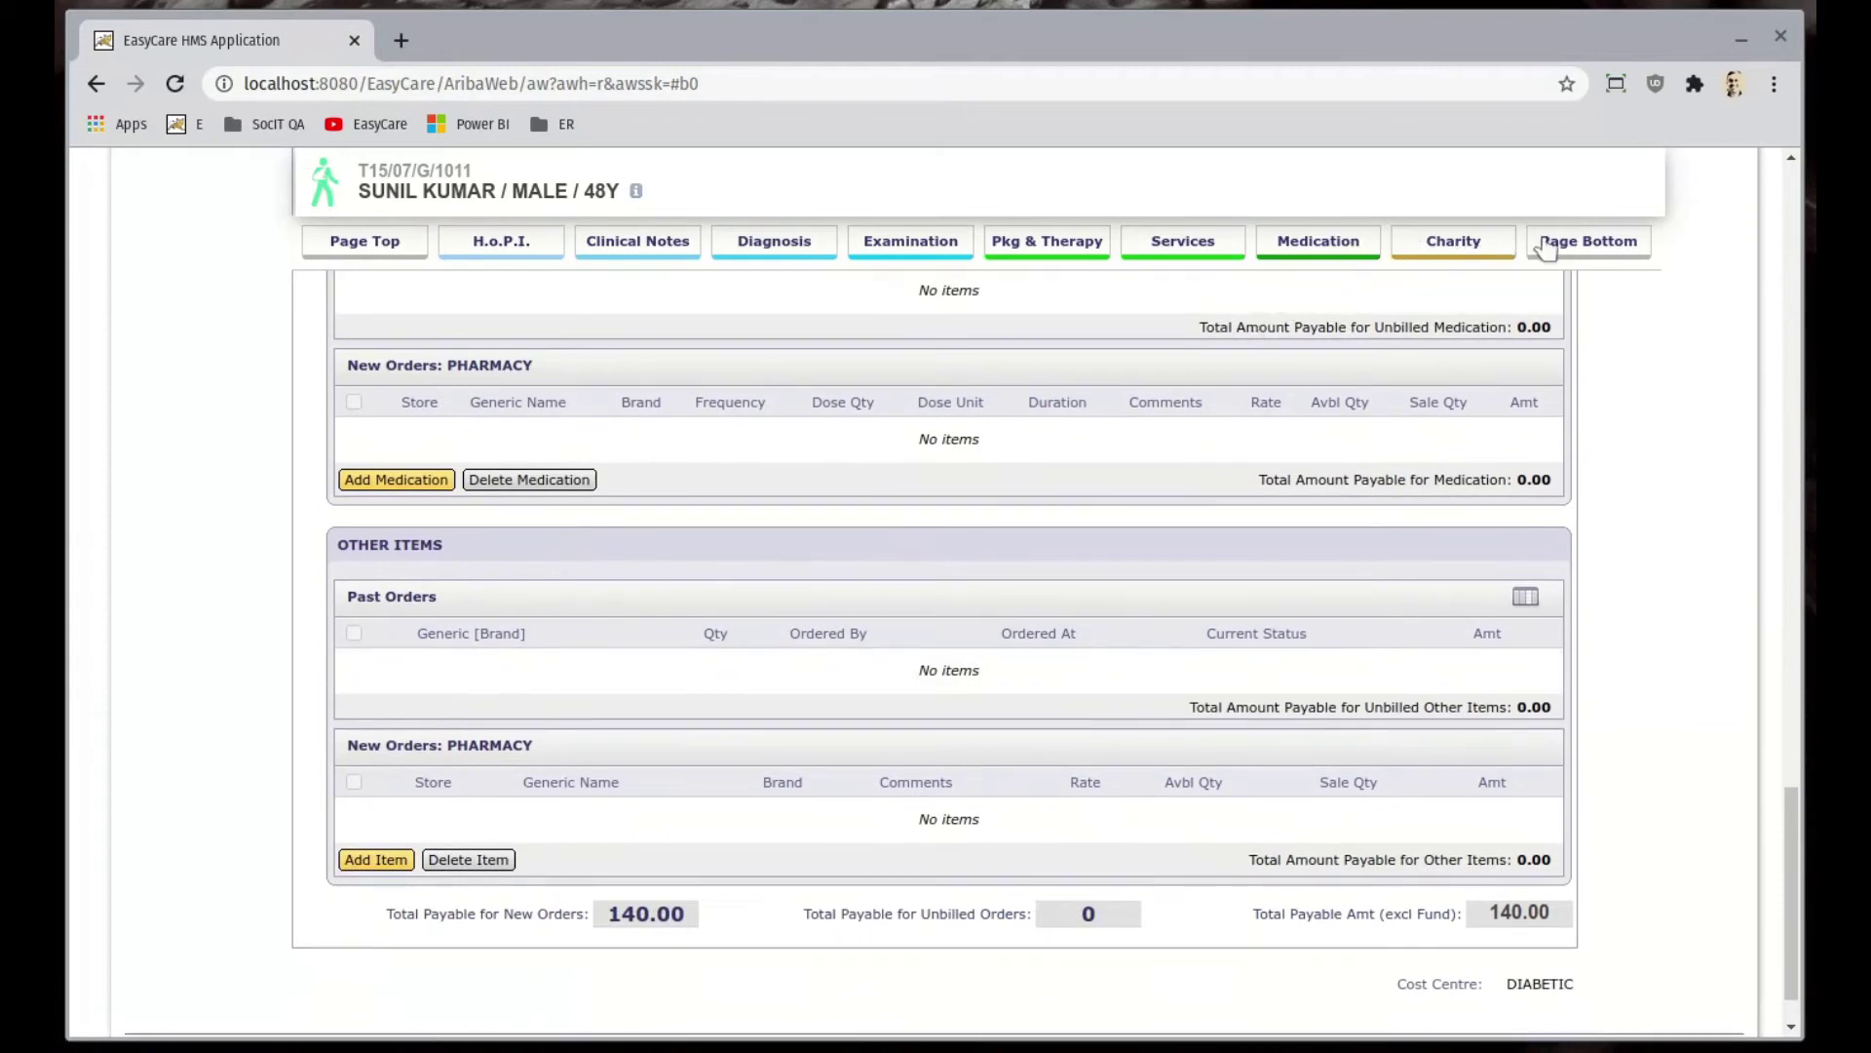
{"action": "left_click", "coordinate": [1543, 244]}
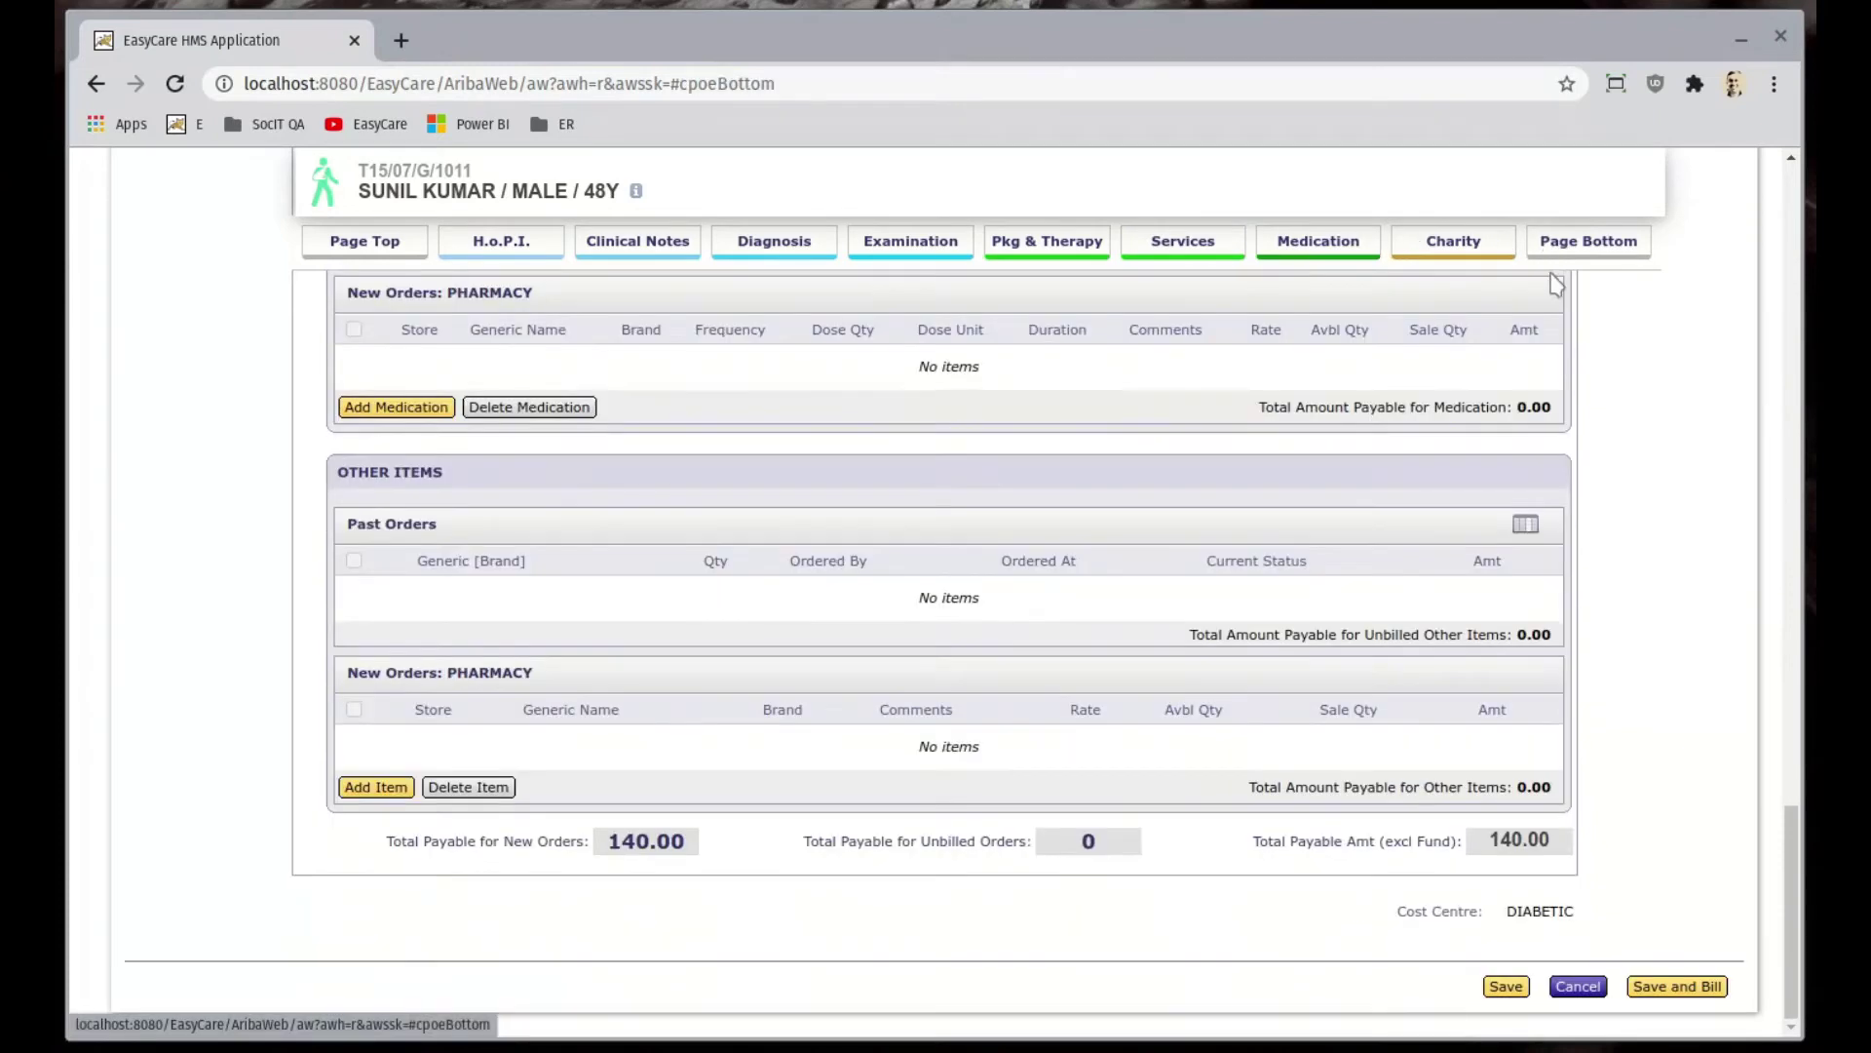
{"action": "left_click", "coordinate": [1506, 986]}
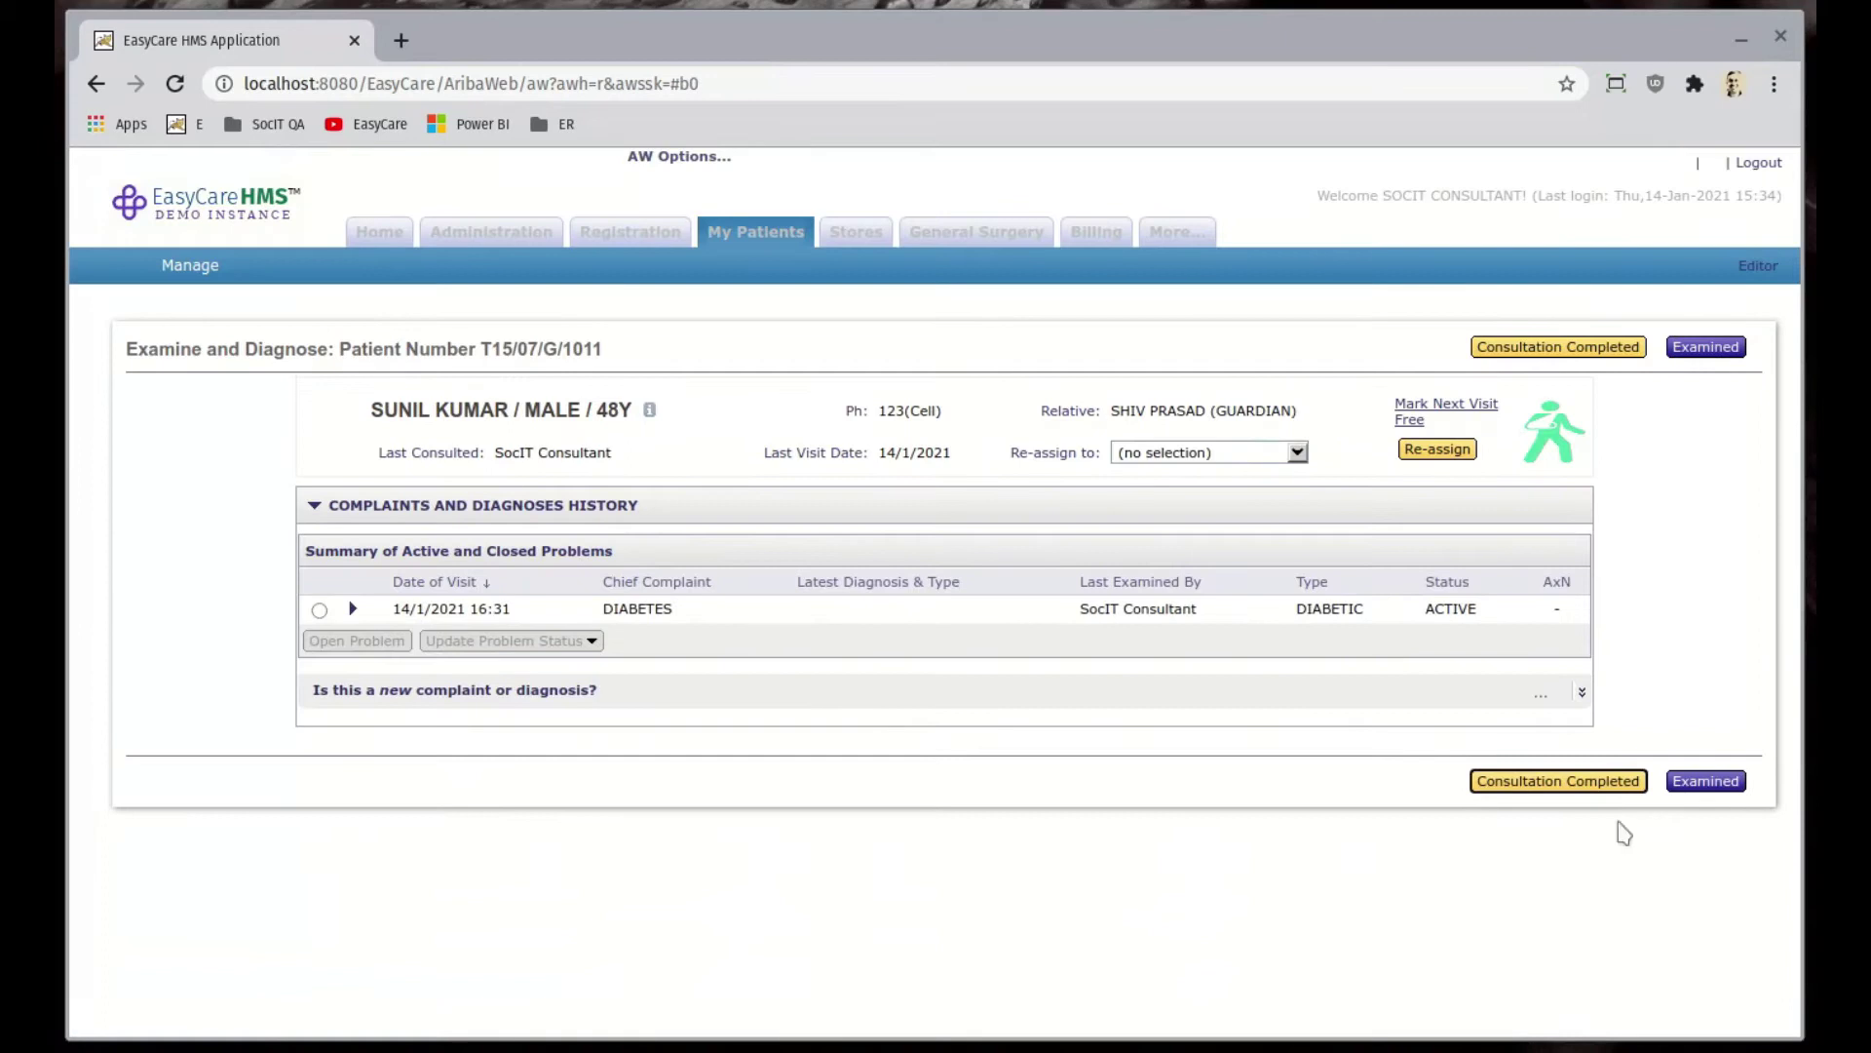
{"action": "left_click", "coordinate": [1686, 780]}
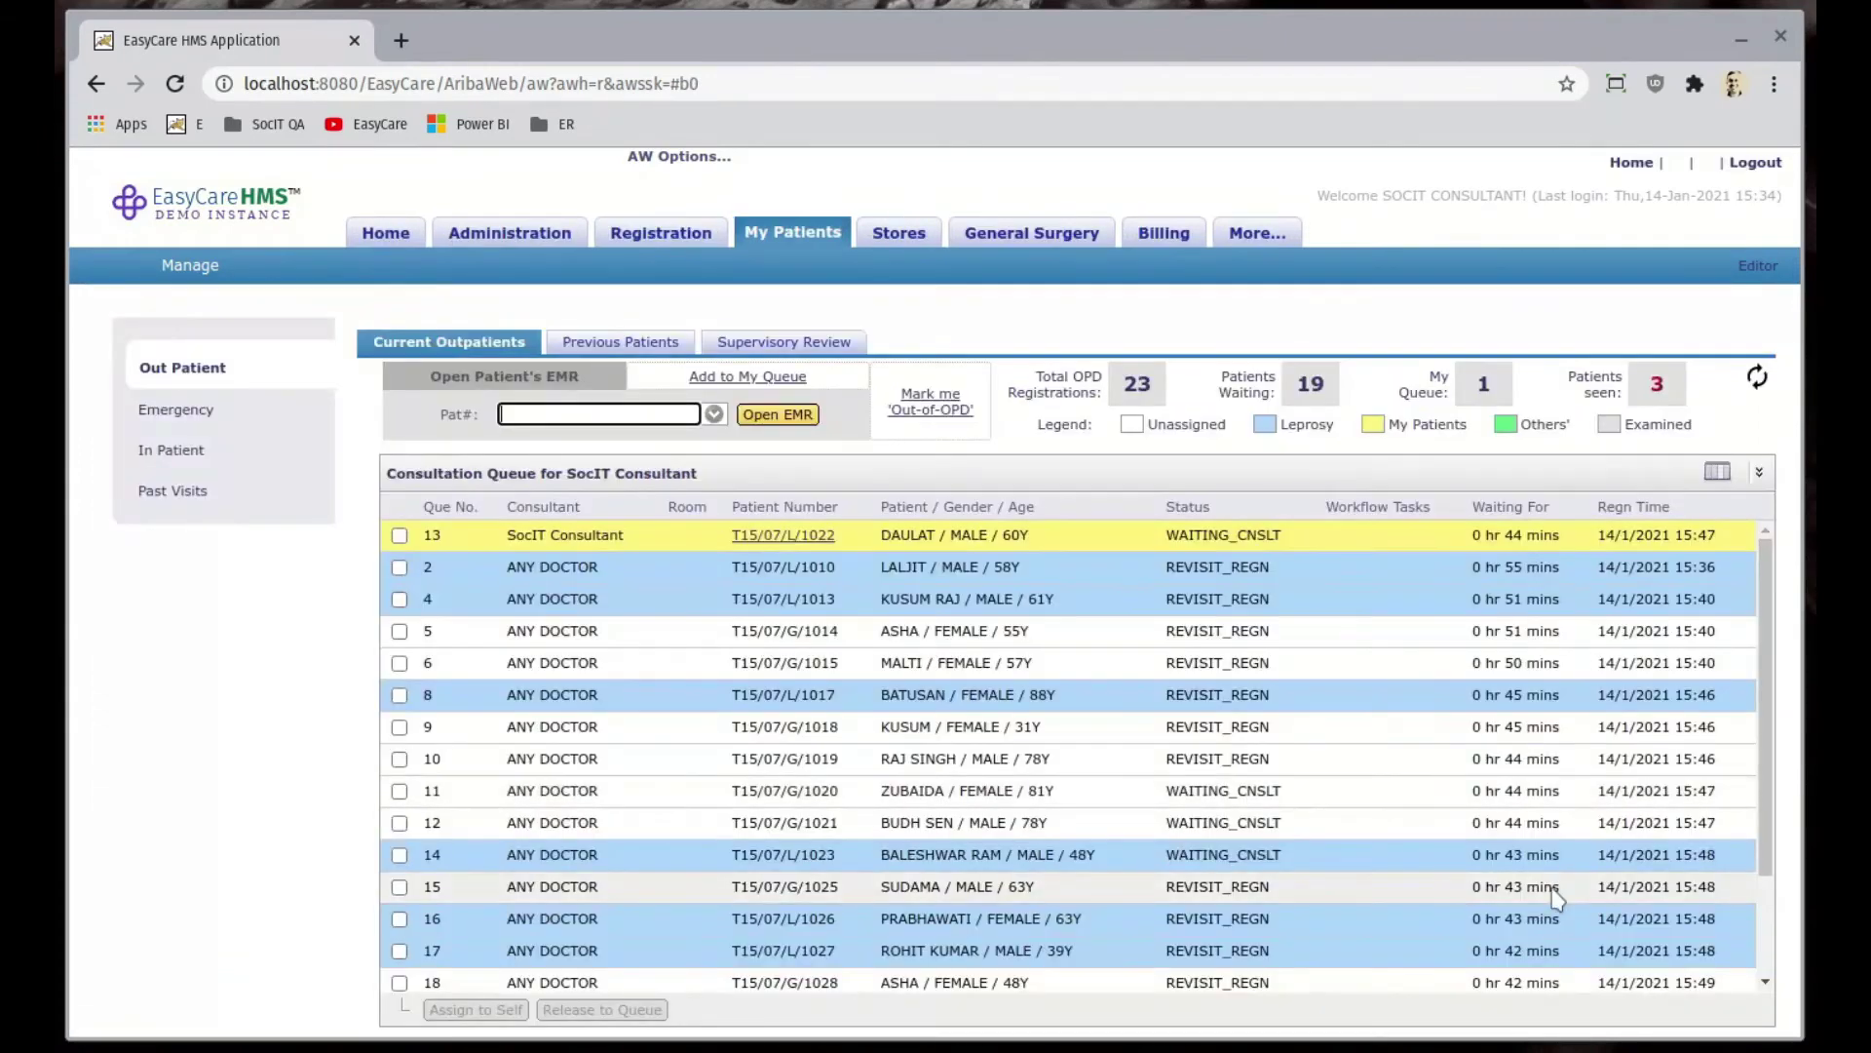
- Review the Previous Patients list and their unbilled lab test counts, then go to billing
{"action": "left_click", "coordinate": [606, 343]}
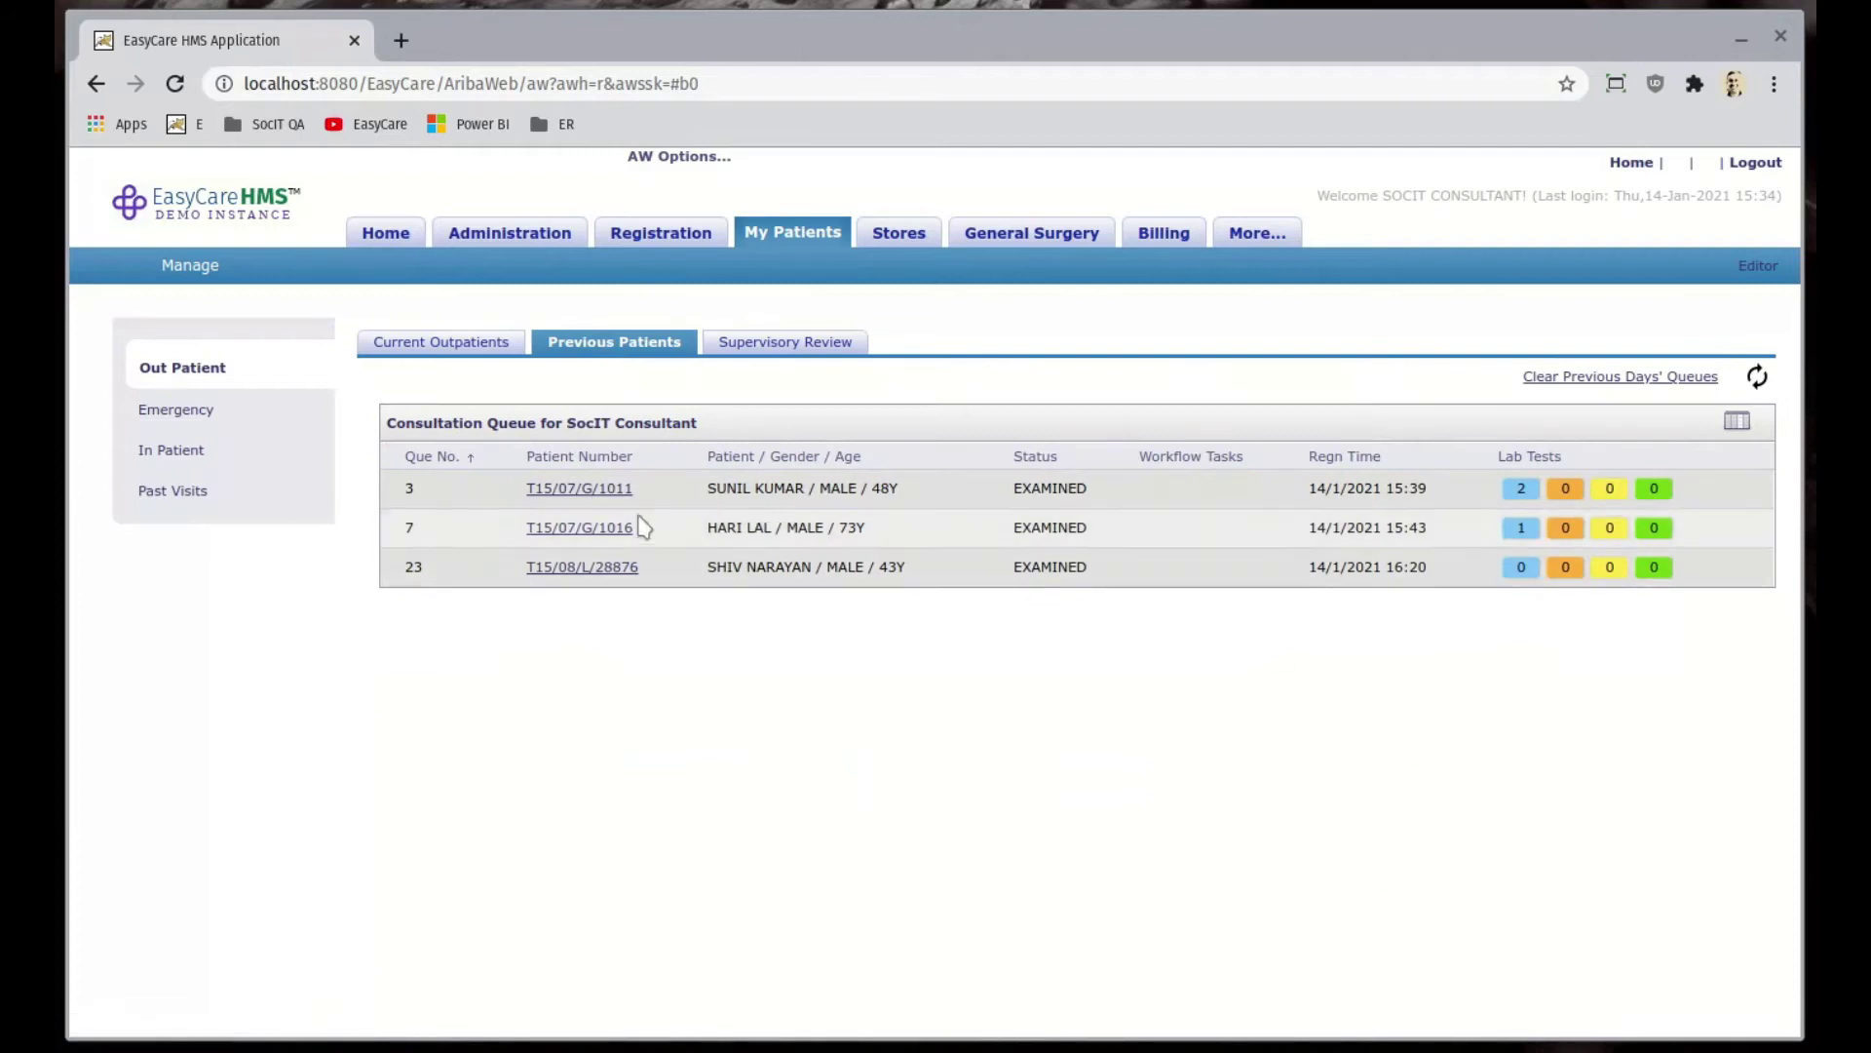
{"action": "left_click_drag", "start_coordinate": [710, 490], "coordinate": [804, 490]}
{"action": "left_click_drag", "start_coordinate": [709, 528], "coordinate": [770, 527]}
{"action": "left_click", "coordinate": [1529, 501]}
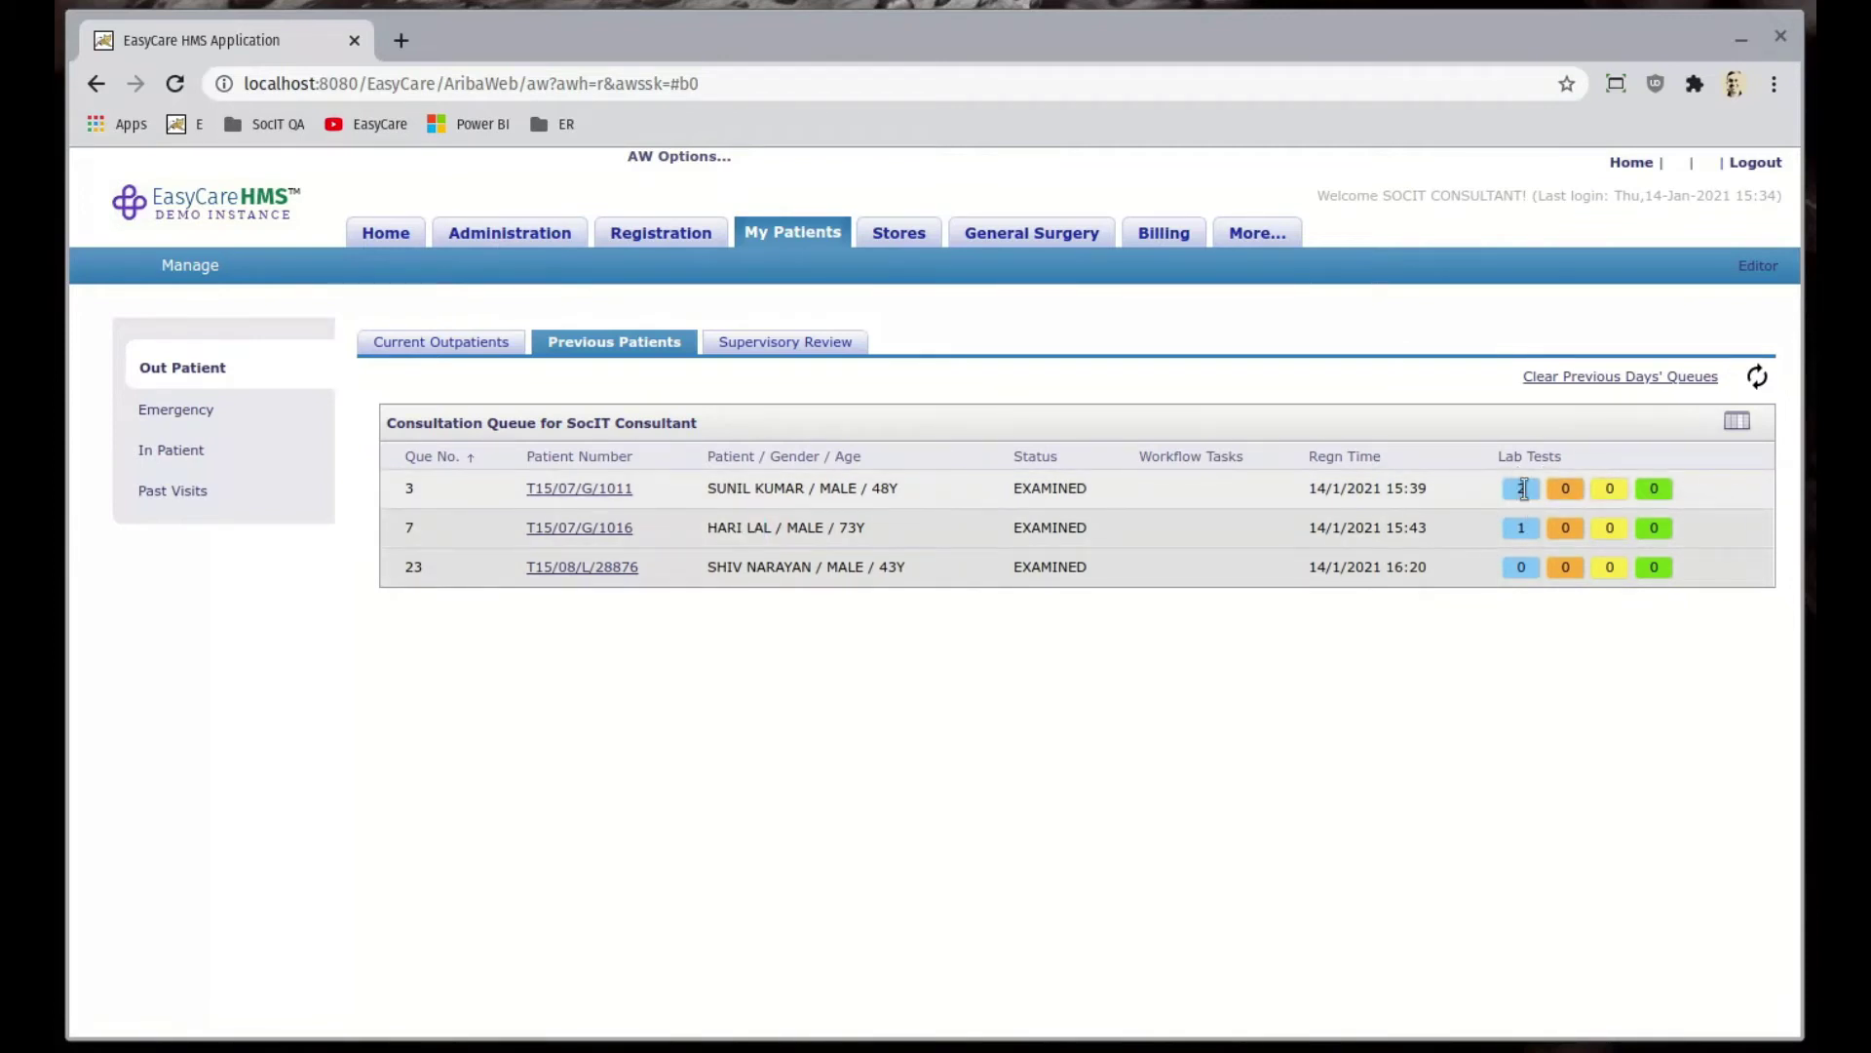
{"action": "mouse_move", "coordinate": [1524, 489]}
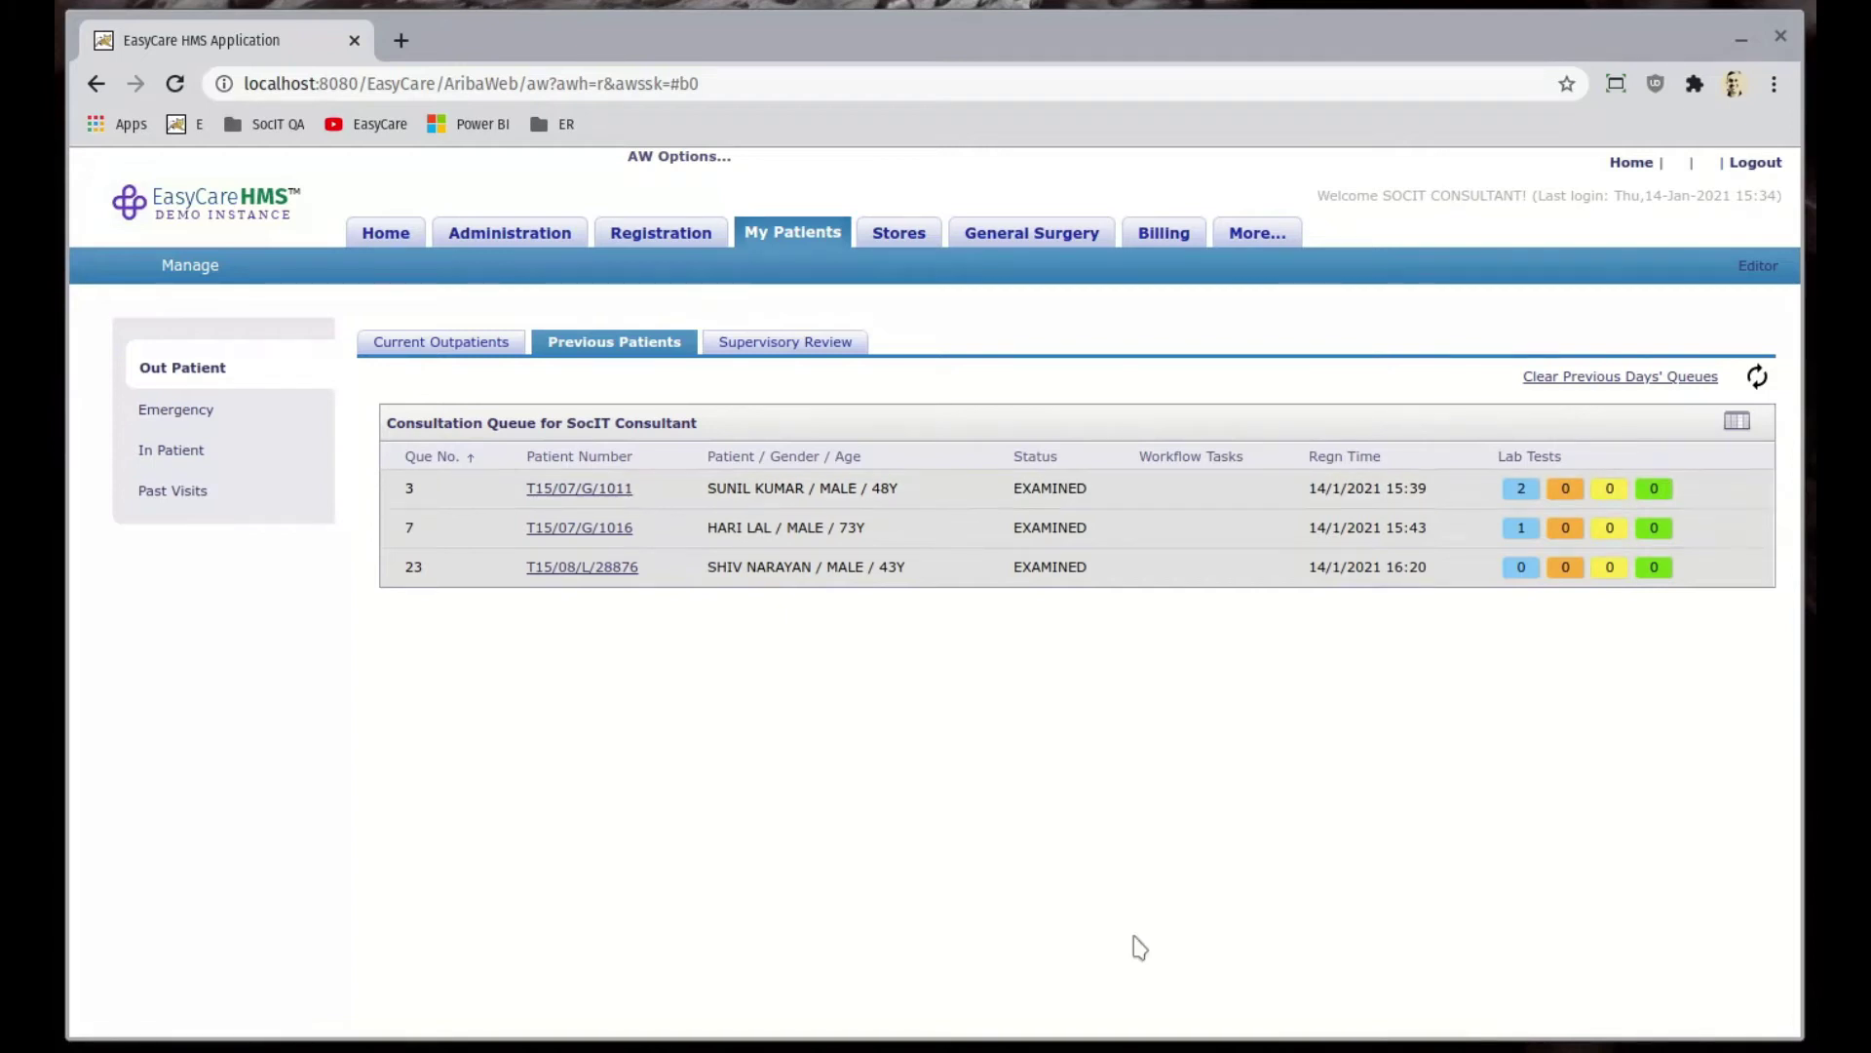
{"action": "left_click", "coordinate": [1185, 239]}
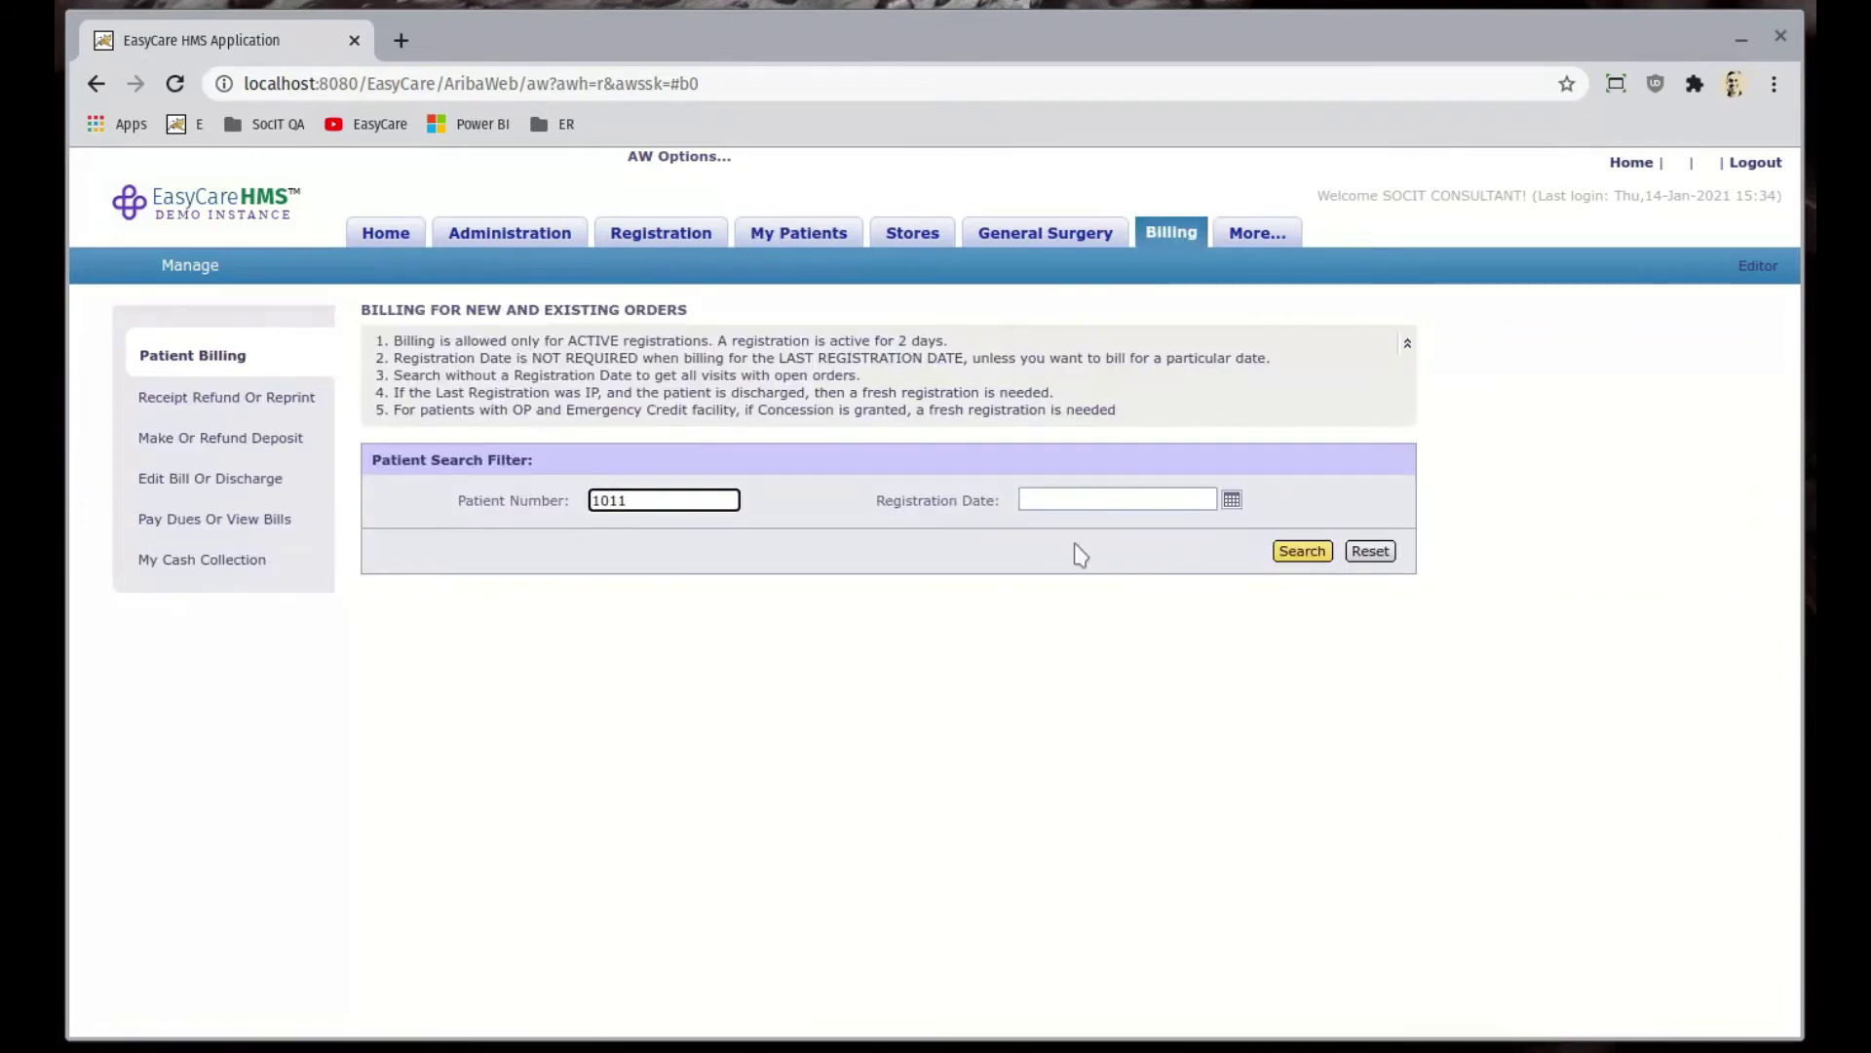
- Bill the patient's two blood sugar tests at 140.00, taking 150 cash with 10.00 returned
{"action": "left_click", "coordinate": [1318, 552]}
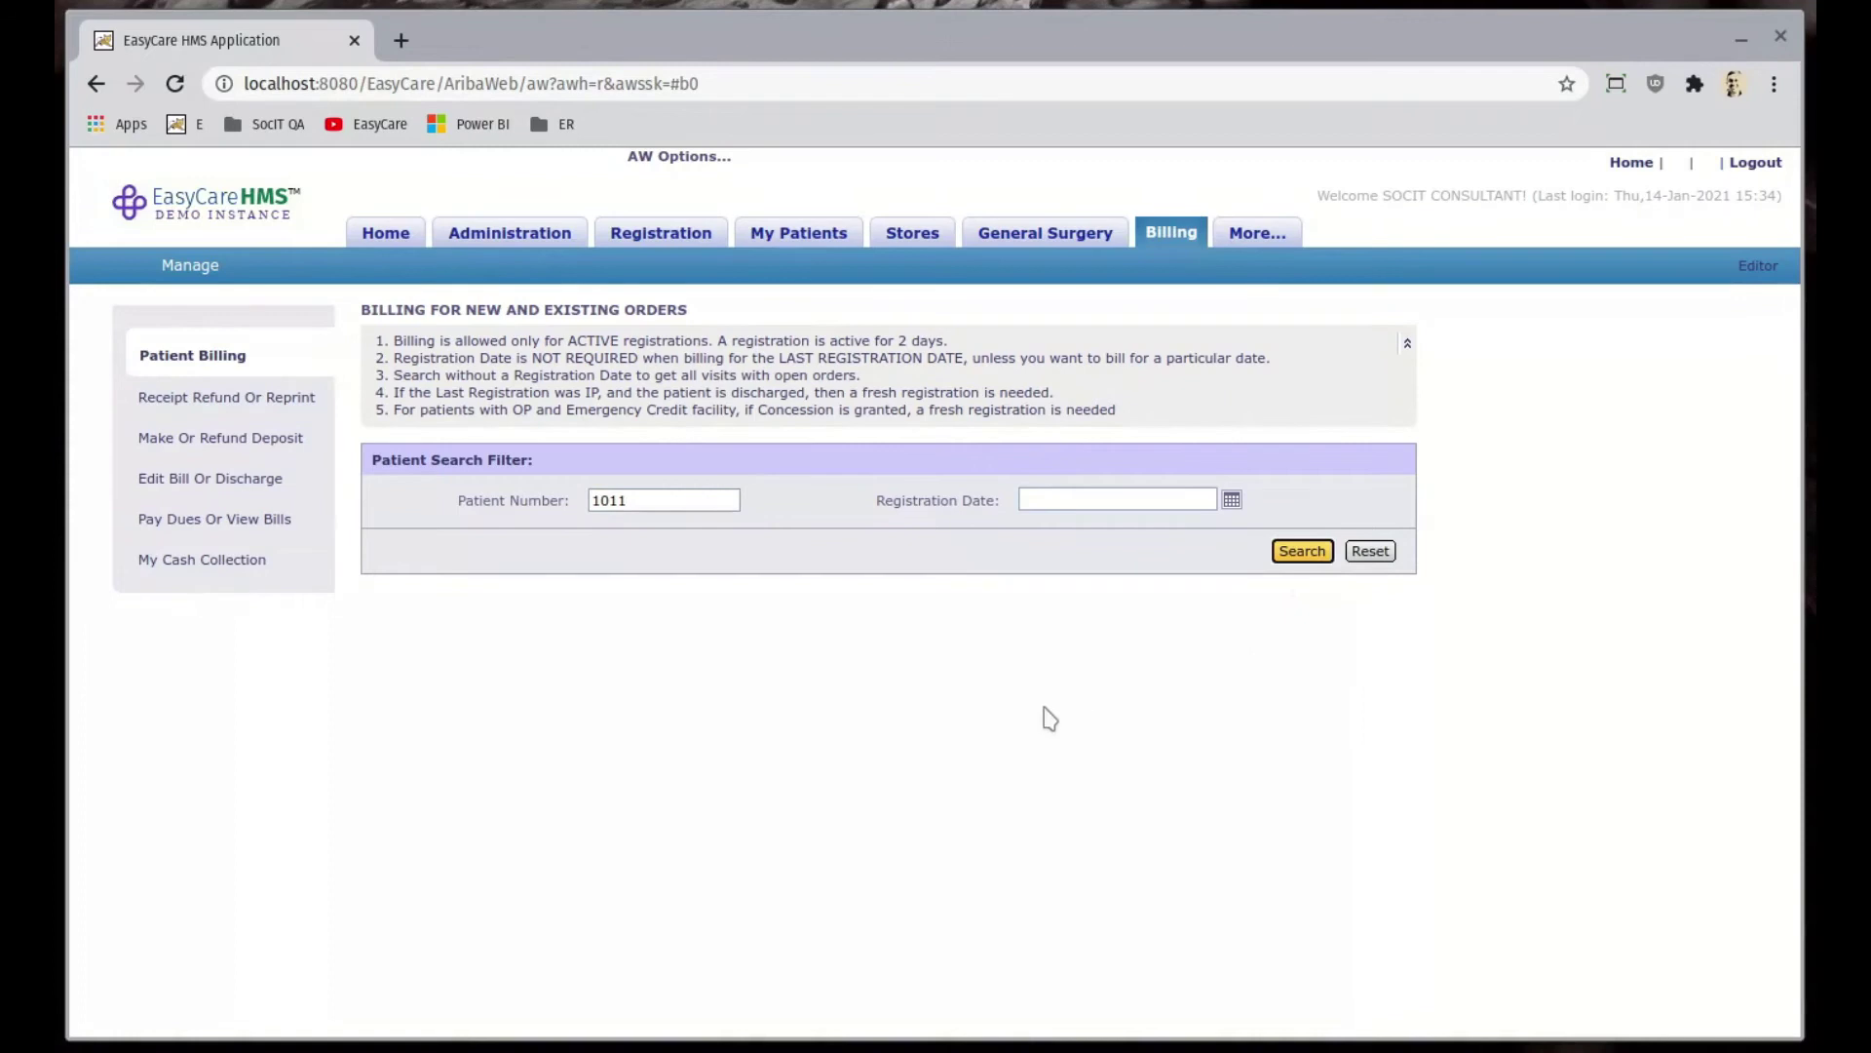
{"action": "scroll", "coordinate": [1041, 718], "scroll_direction": "down", "scroll_amount": 6}
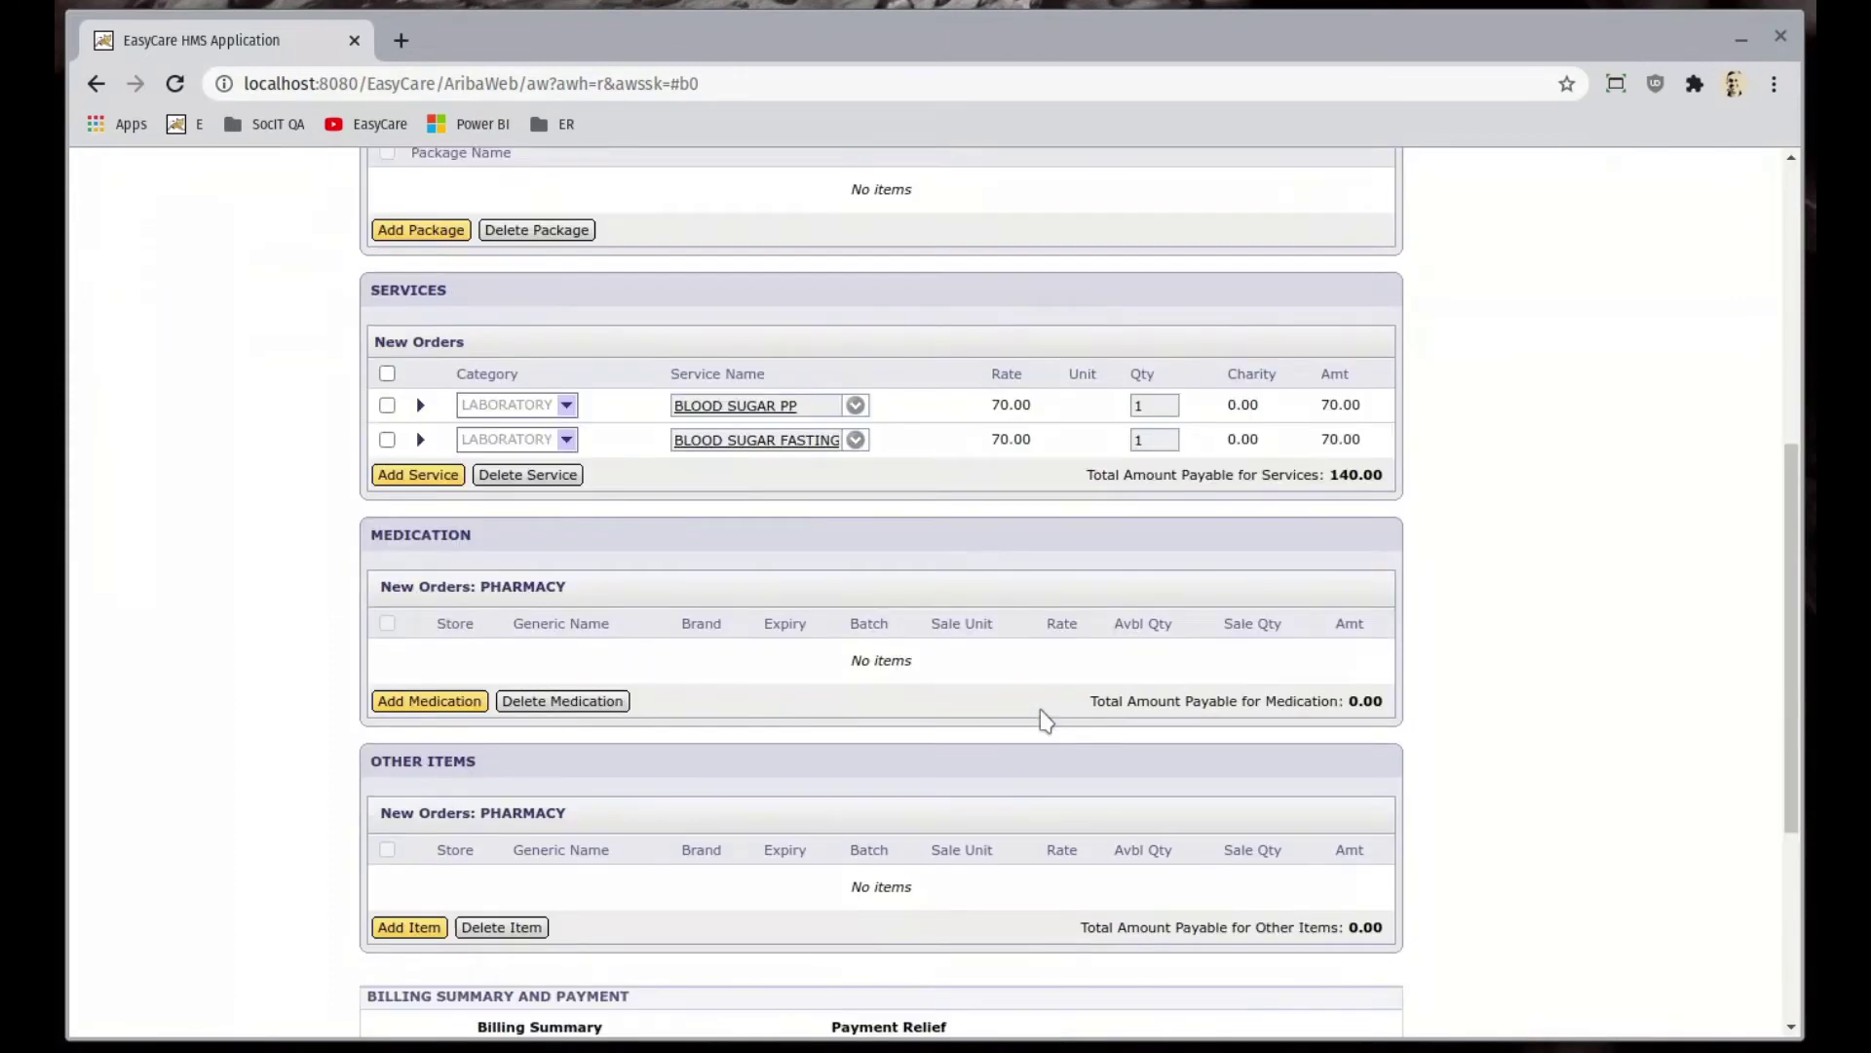
{"action": "scroll", "coordinate": [1243, 854], "scroll_direction": "down", "scroll_amount": 2}
{"action": "left_click", "coordinate": [1236, 847]}
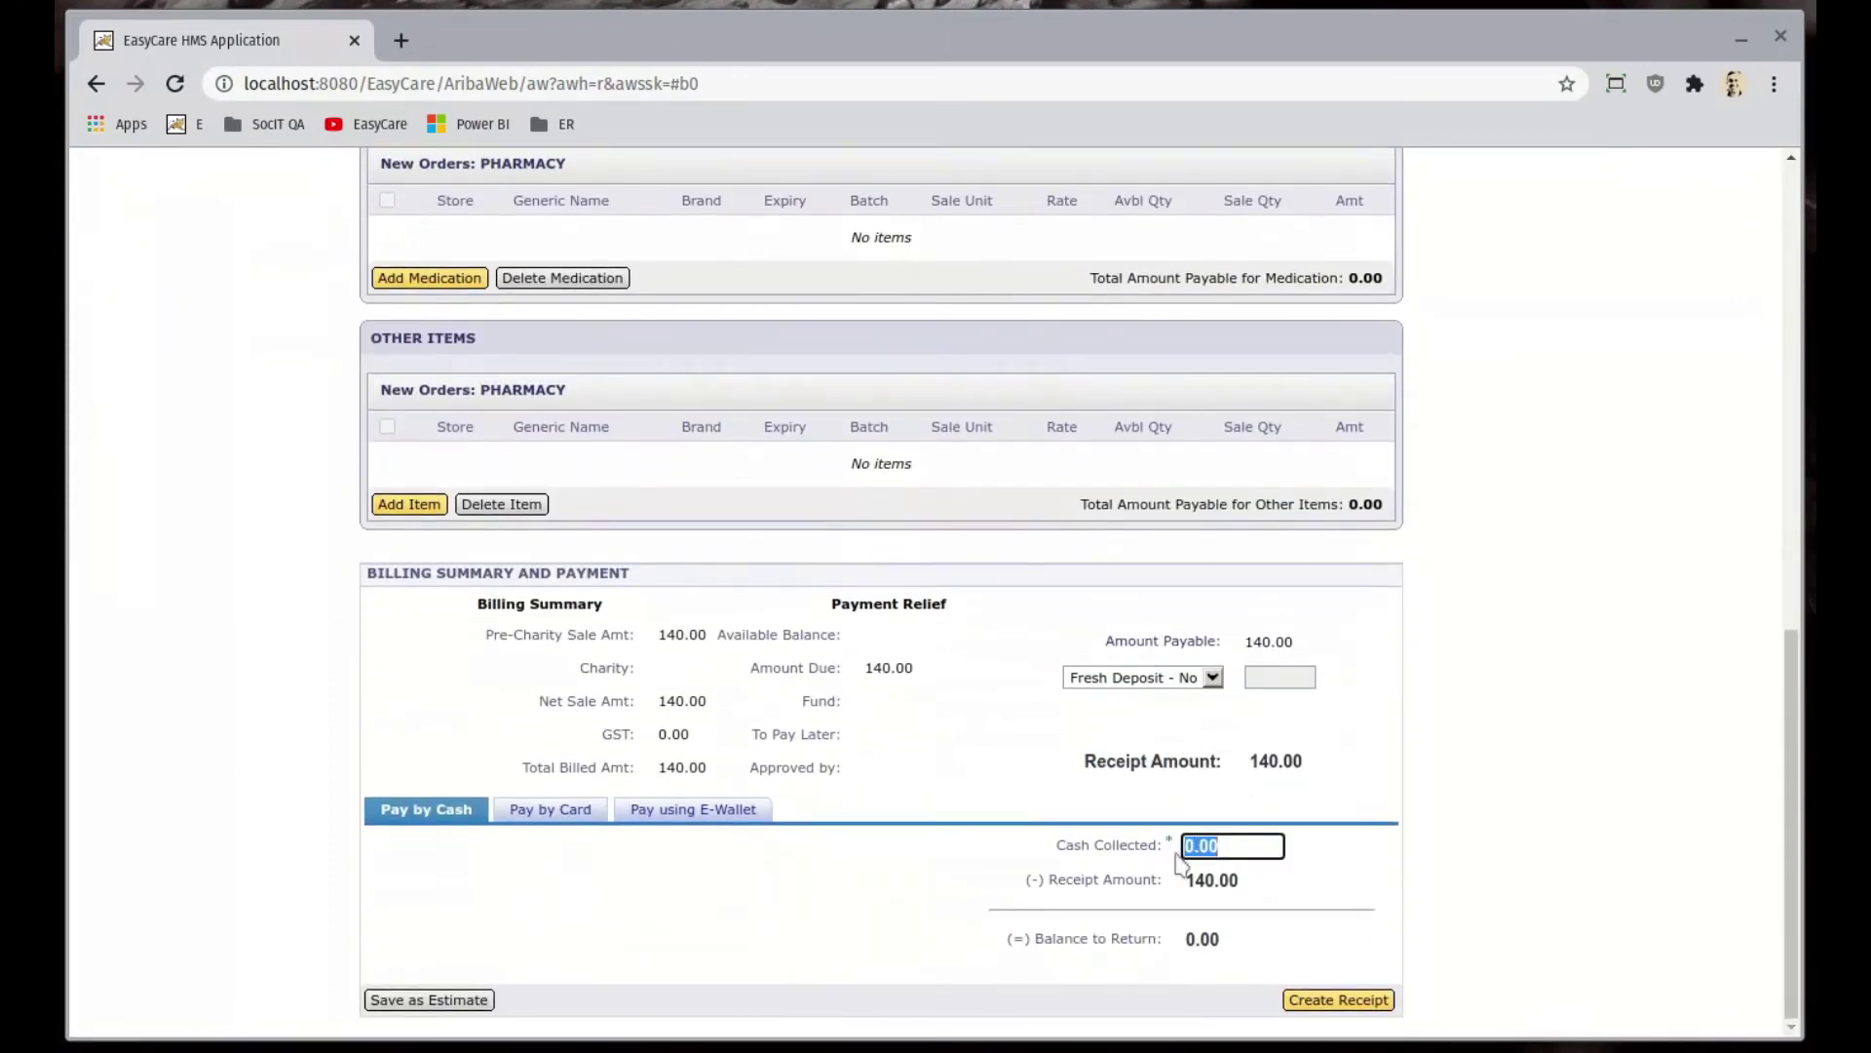
{"action": "type", "text": "150"}
{"action": "key", "text": "Tab"}
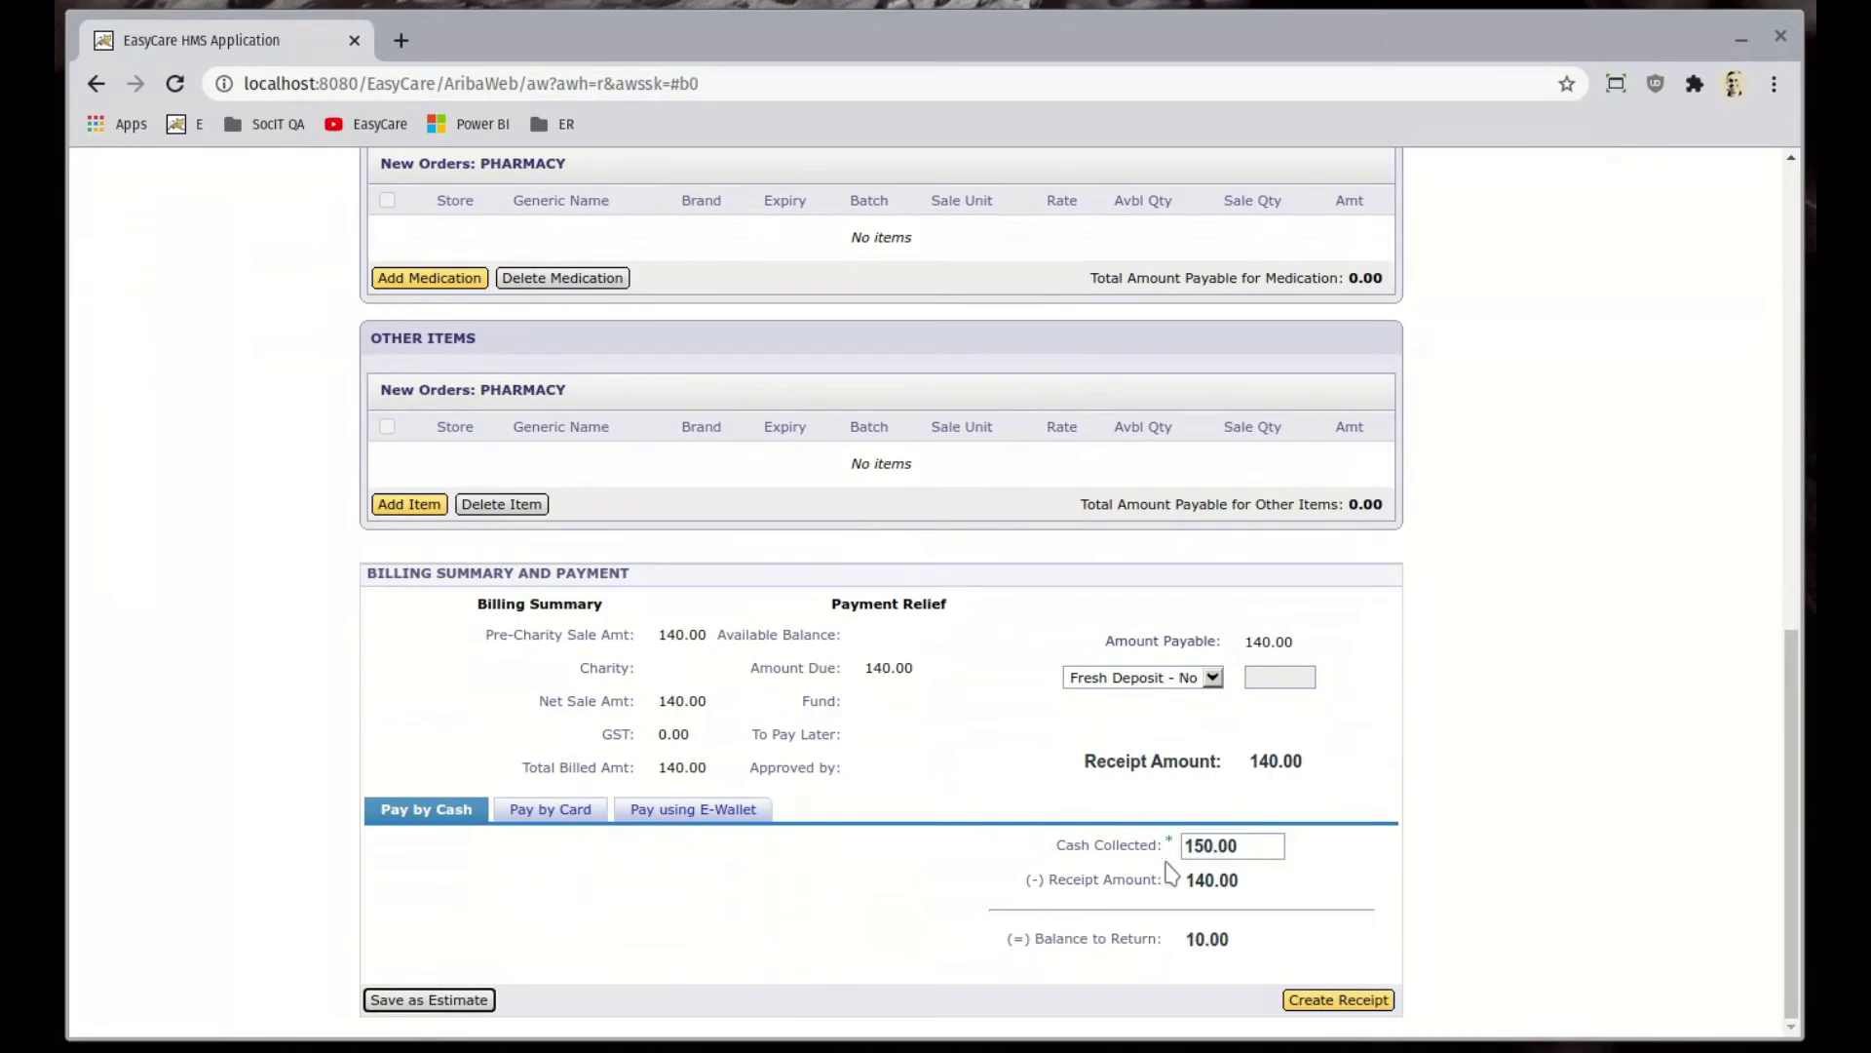
{"action": "left_click", "coordinate": [1350, 1000]}
{"action": "scroll", "coordinate": [1255, 774], "scroll_direction": "up", "scroll_amount": 10}
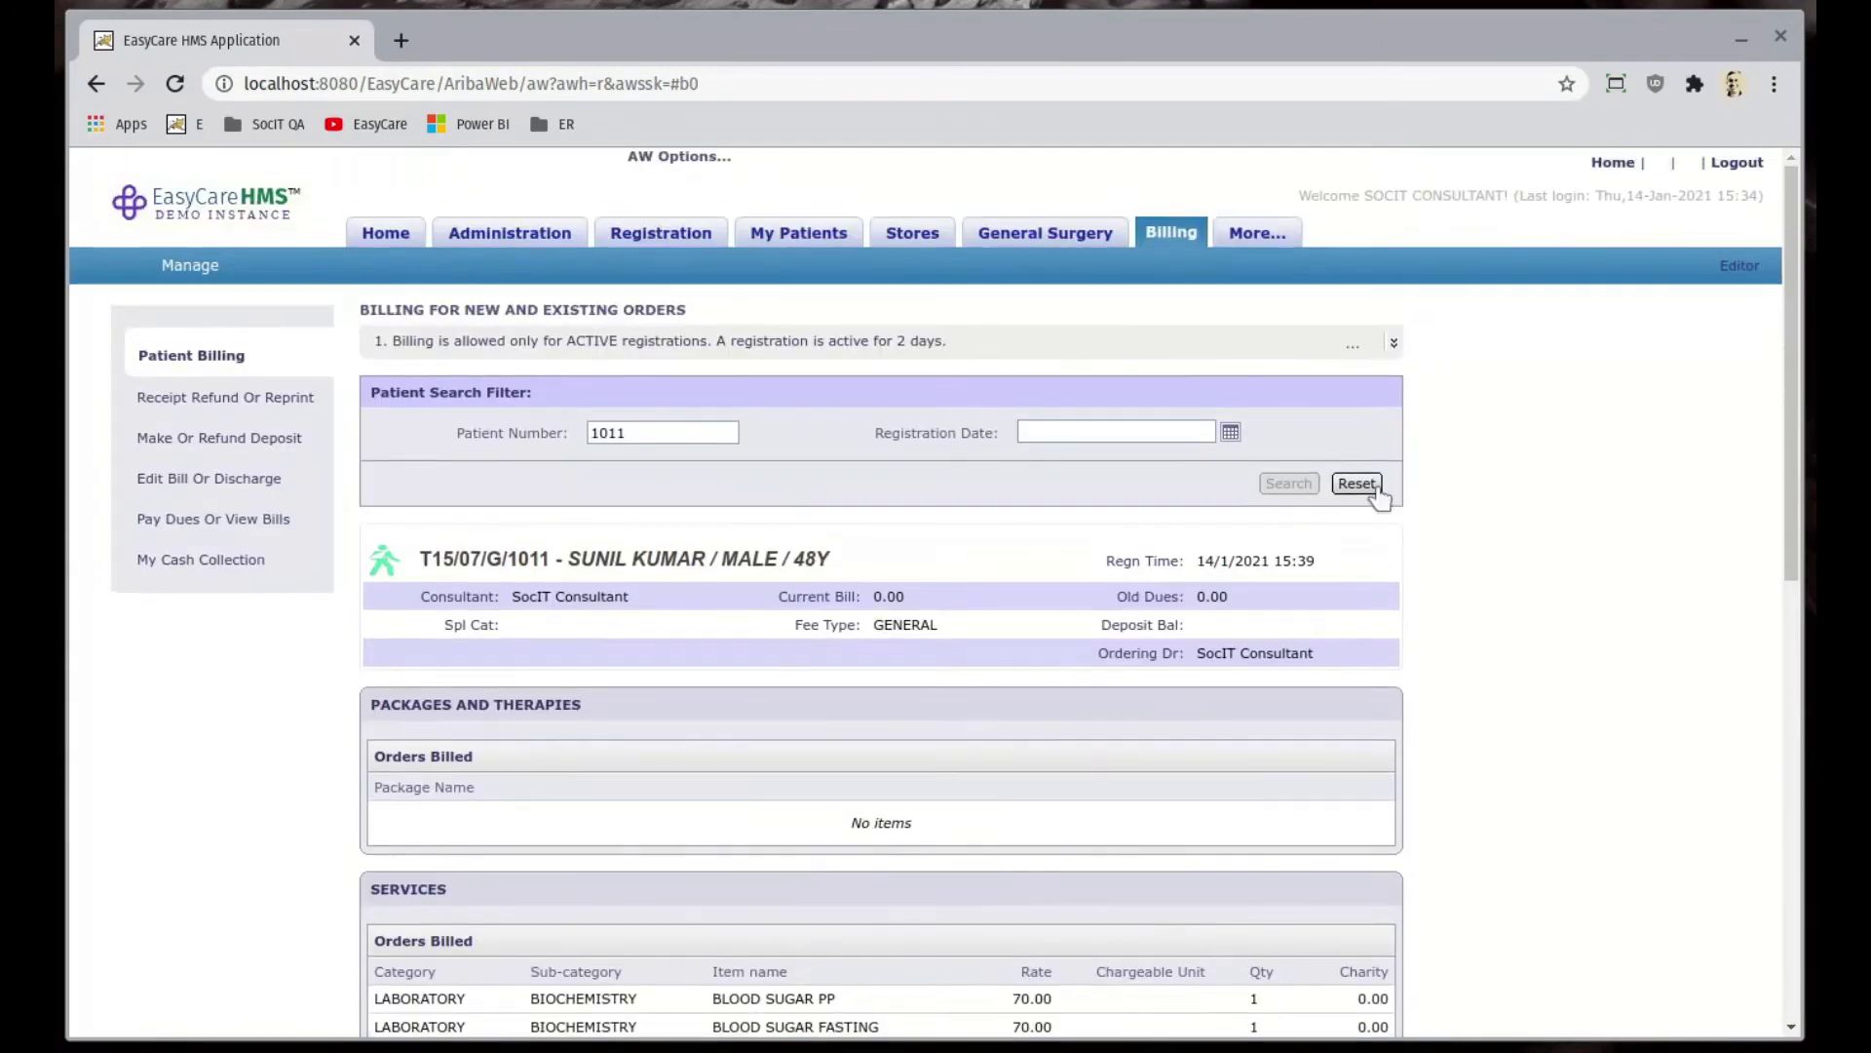
- Reset the billing search and look up the next patient's open Complete Blood Count order
{"action": "left_click", "coordinate": [1376, 488]}
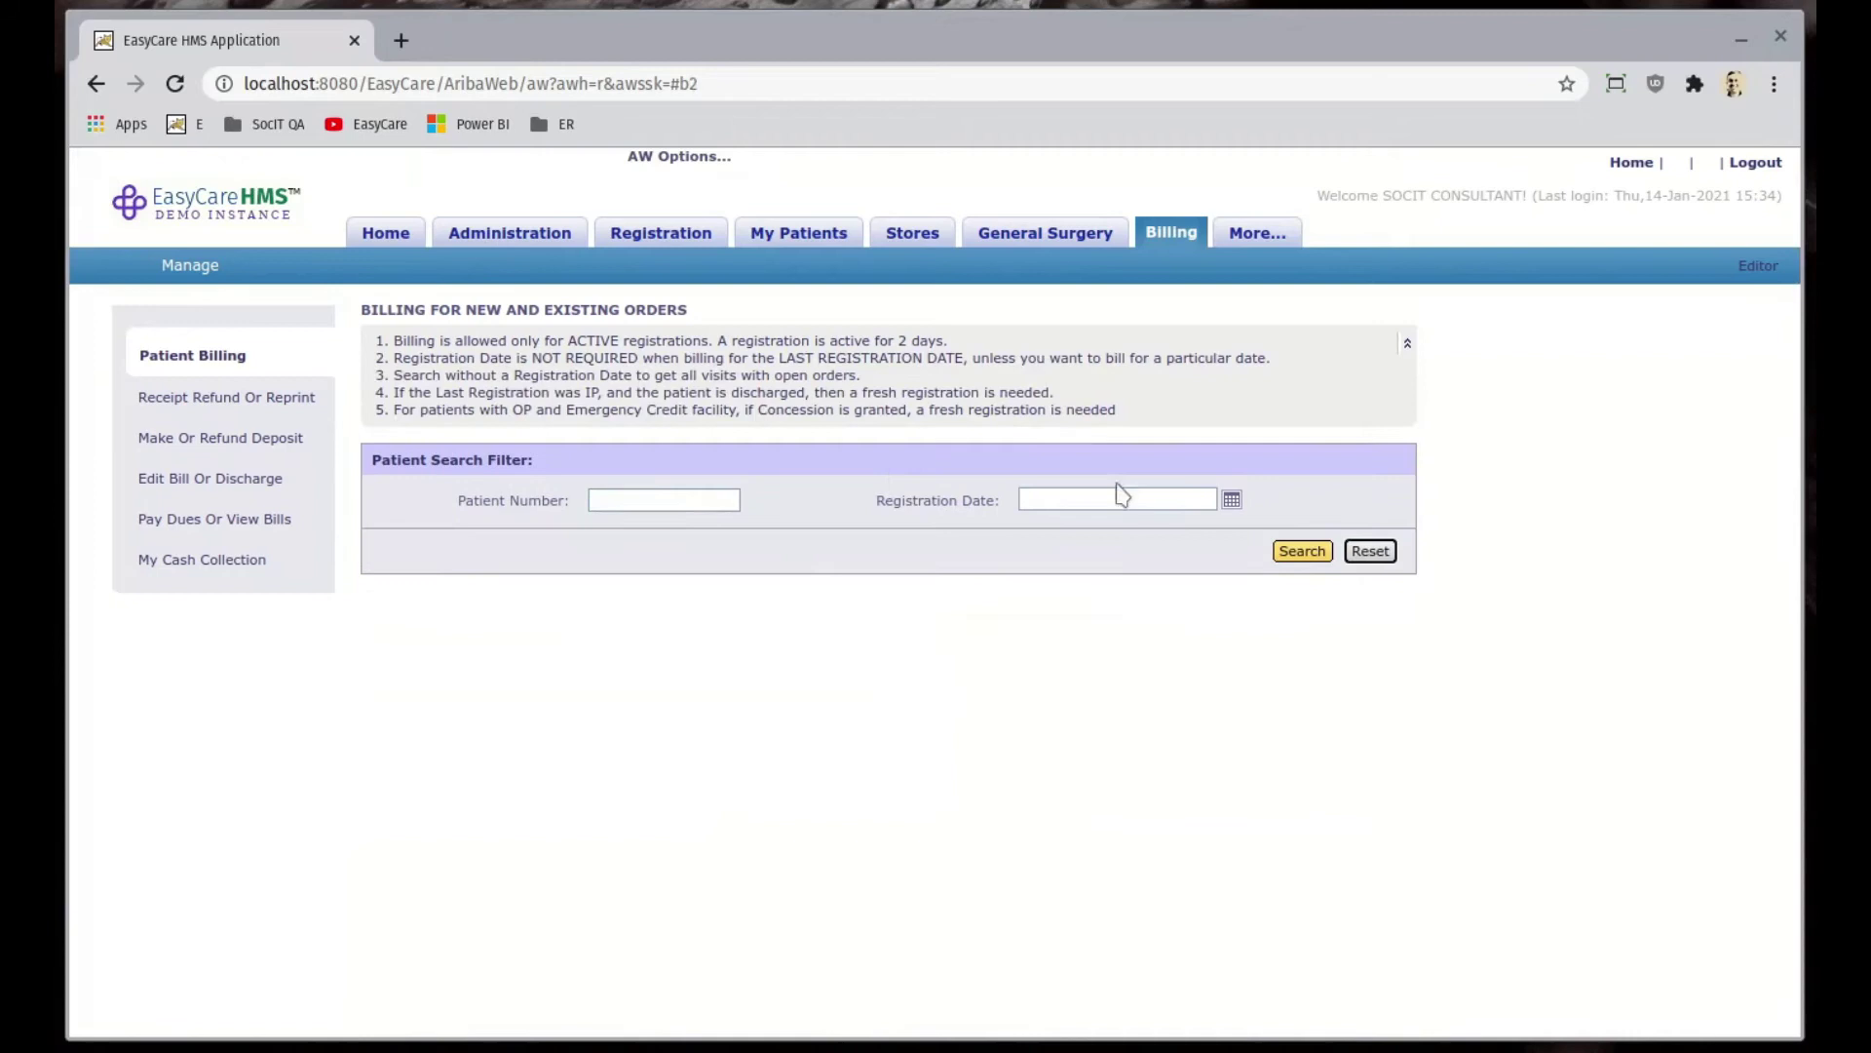
{"action": "left_click", "coordinate": [682, 491]}
{"action": "left_click", "coordinate": [1302, 551]}
{"action": "scroll", "coordinate": [1018, 753], "scroll_direction": "down", "scroll_amount": 5}
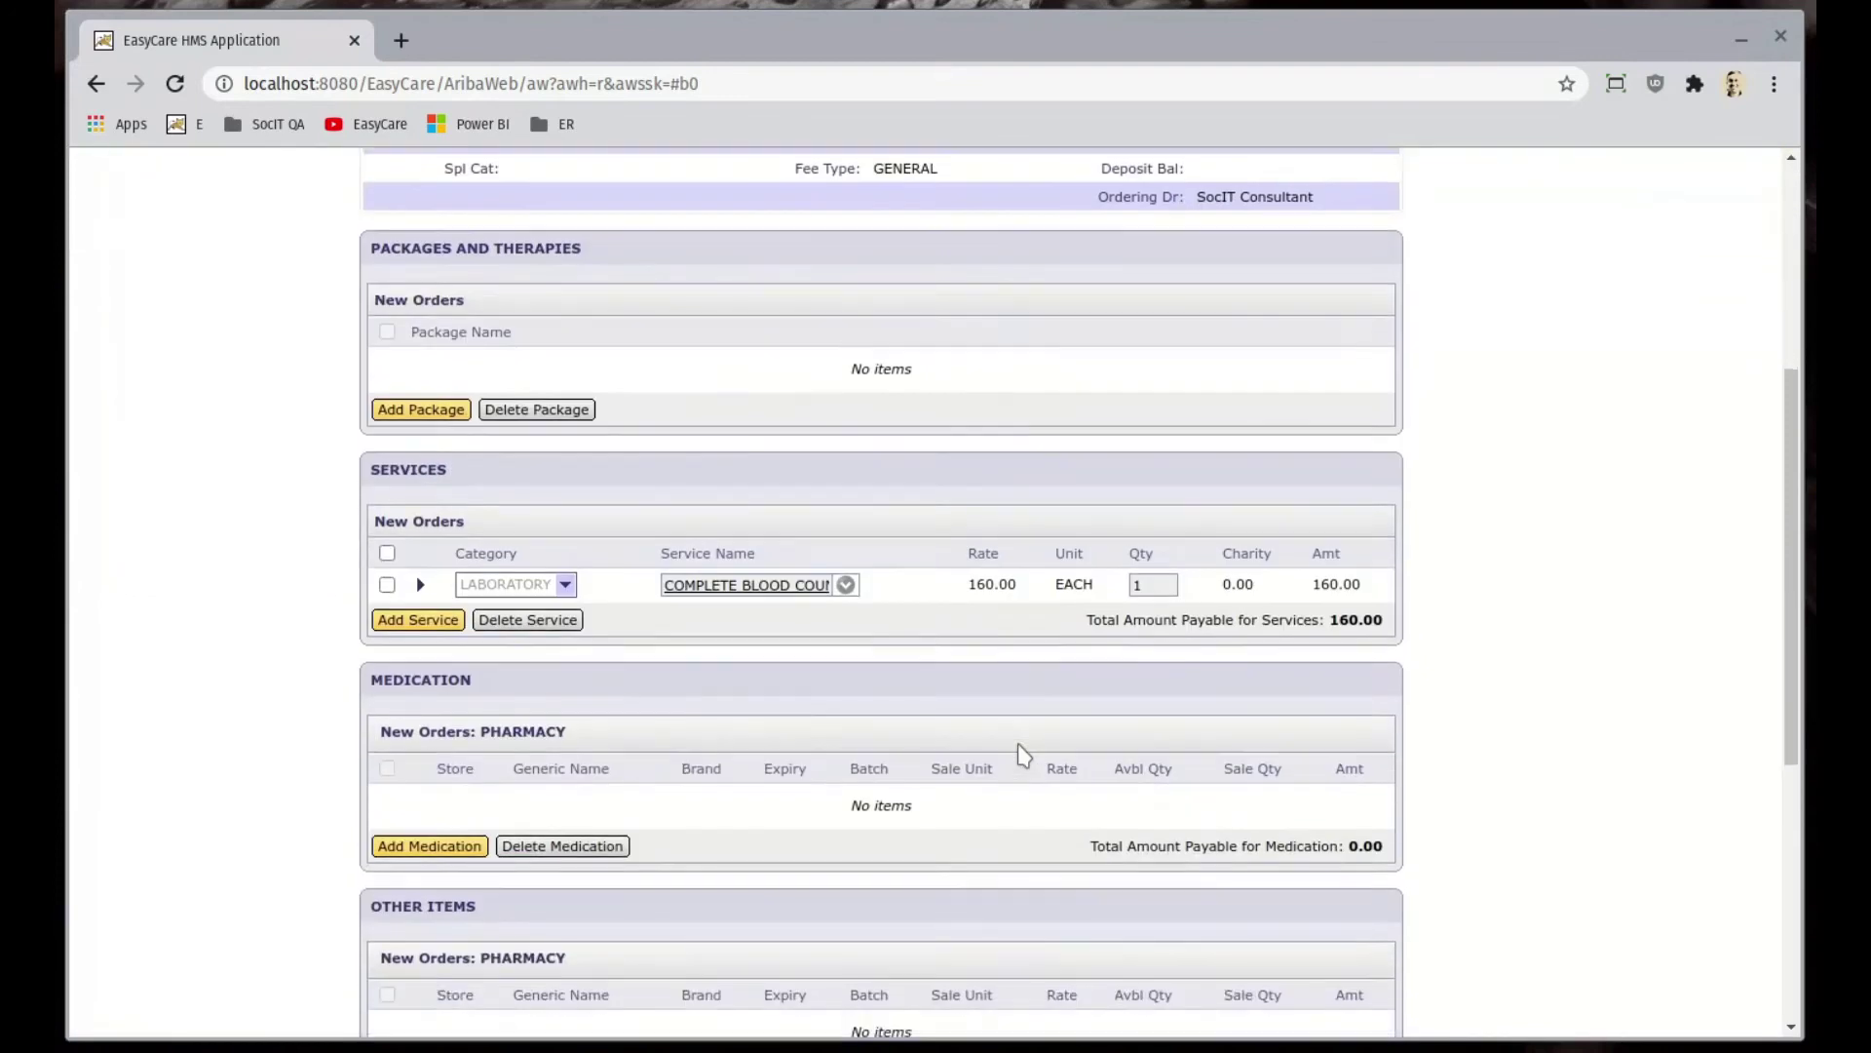
{"action": "scroll", "coordinate": [1022, 756], "scroll_direction": "down", "scroll_amount": 3}
- Receipt the 160.00 Complete Blood Count with 200 cash collected and 40.00 returned
{"action": "left_click", "coordinate": [1215, 891]}
{"action": "type", "text": "200"}
{"action": "key", "text": "Tab"}
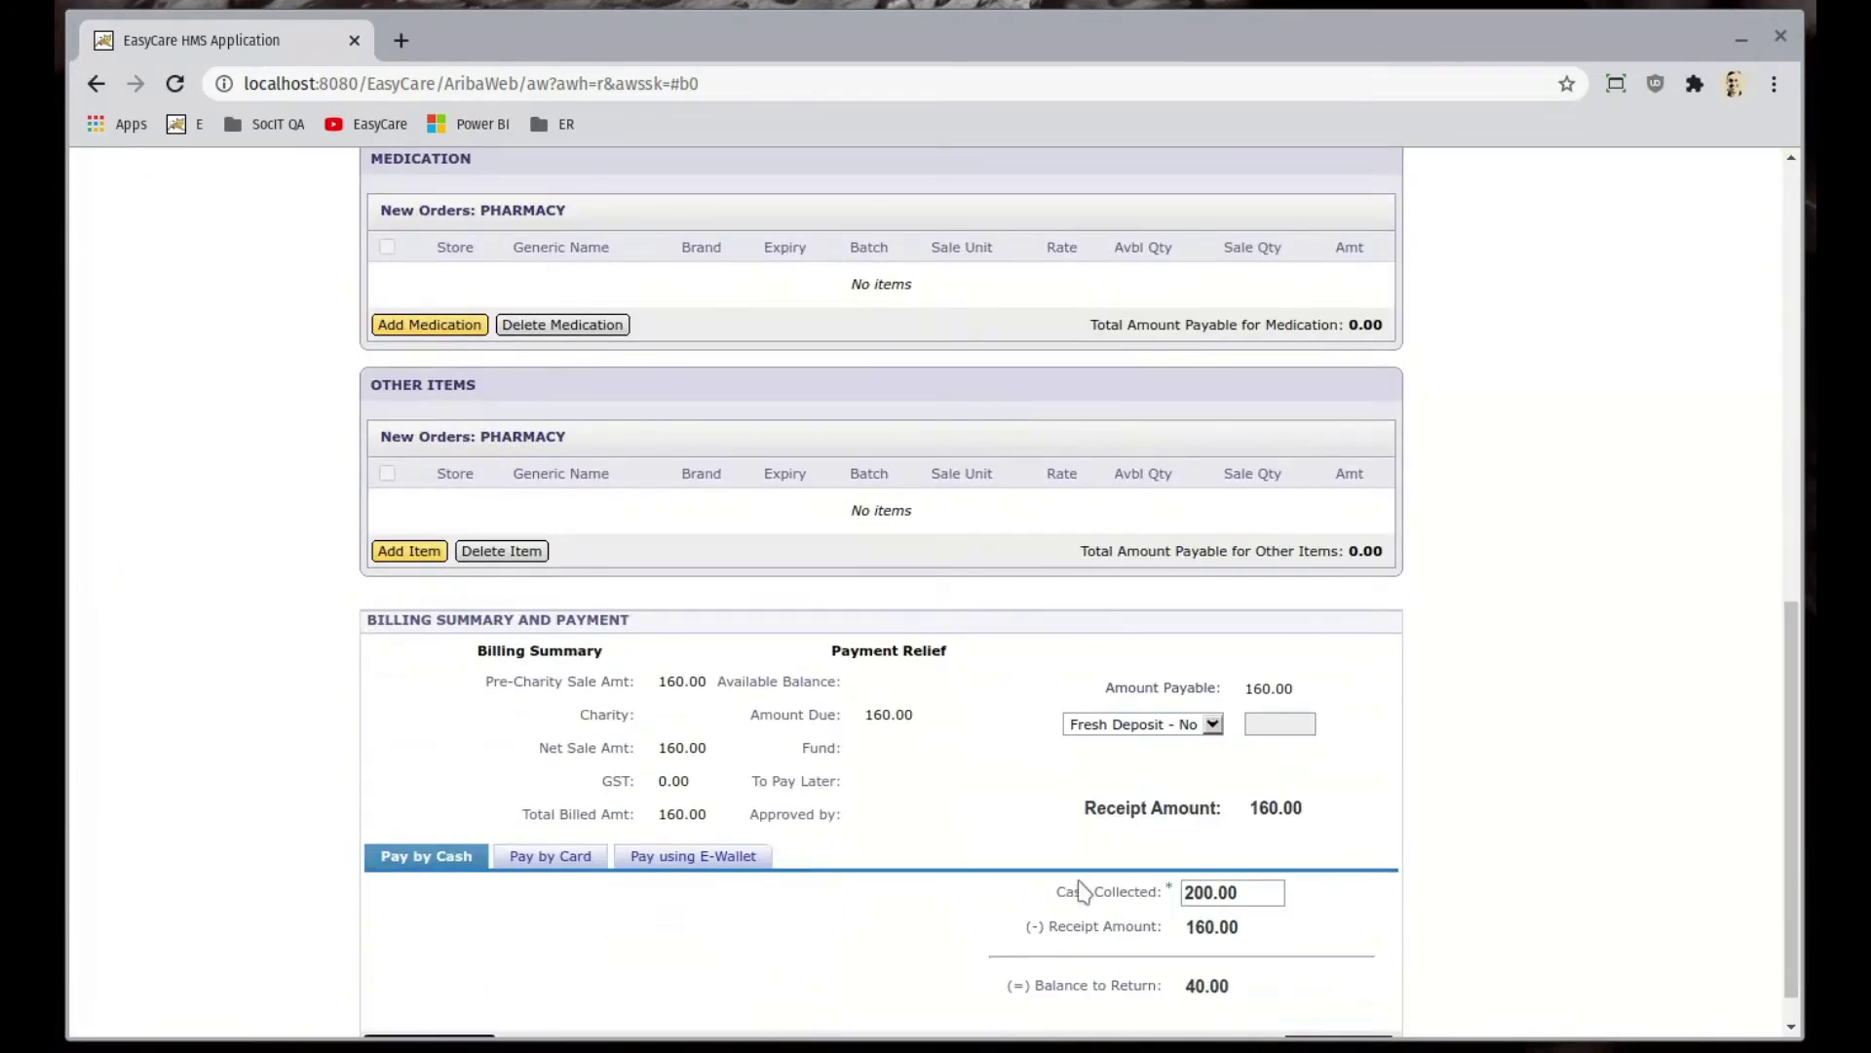
{"action": "scroll", "coordinate": [1082, 889], "scroll_direction": "down", "scroll_amount": 1}
{"action": "left_click", "coordinate": [1343, 1000]}
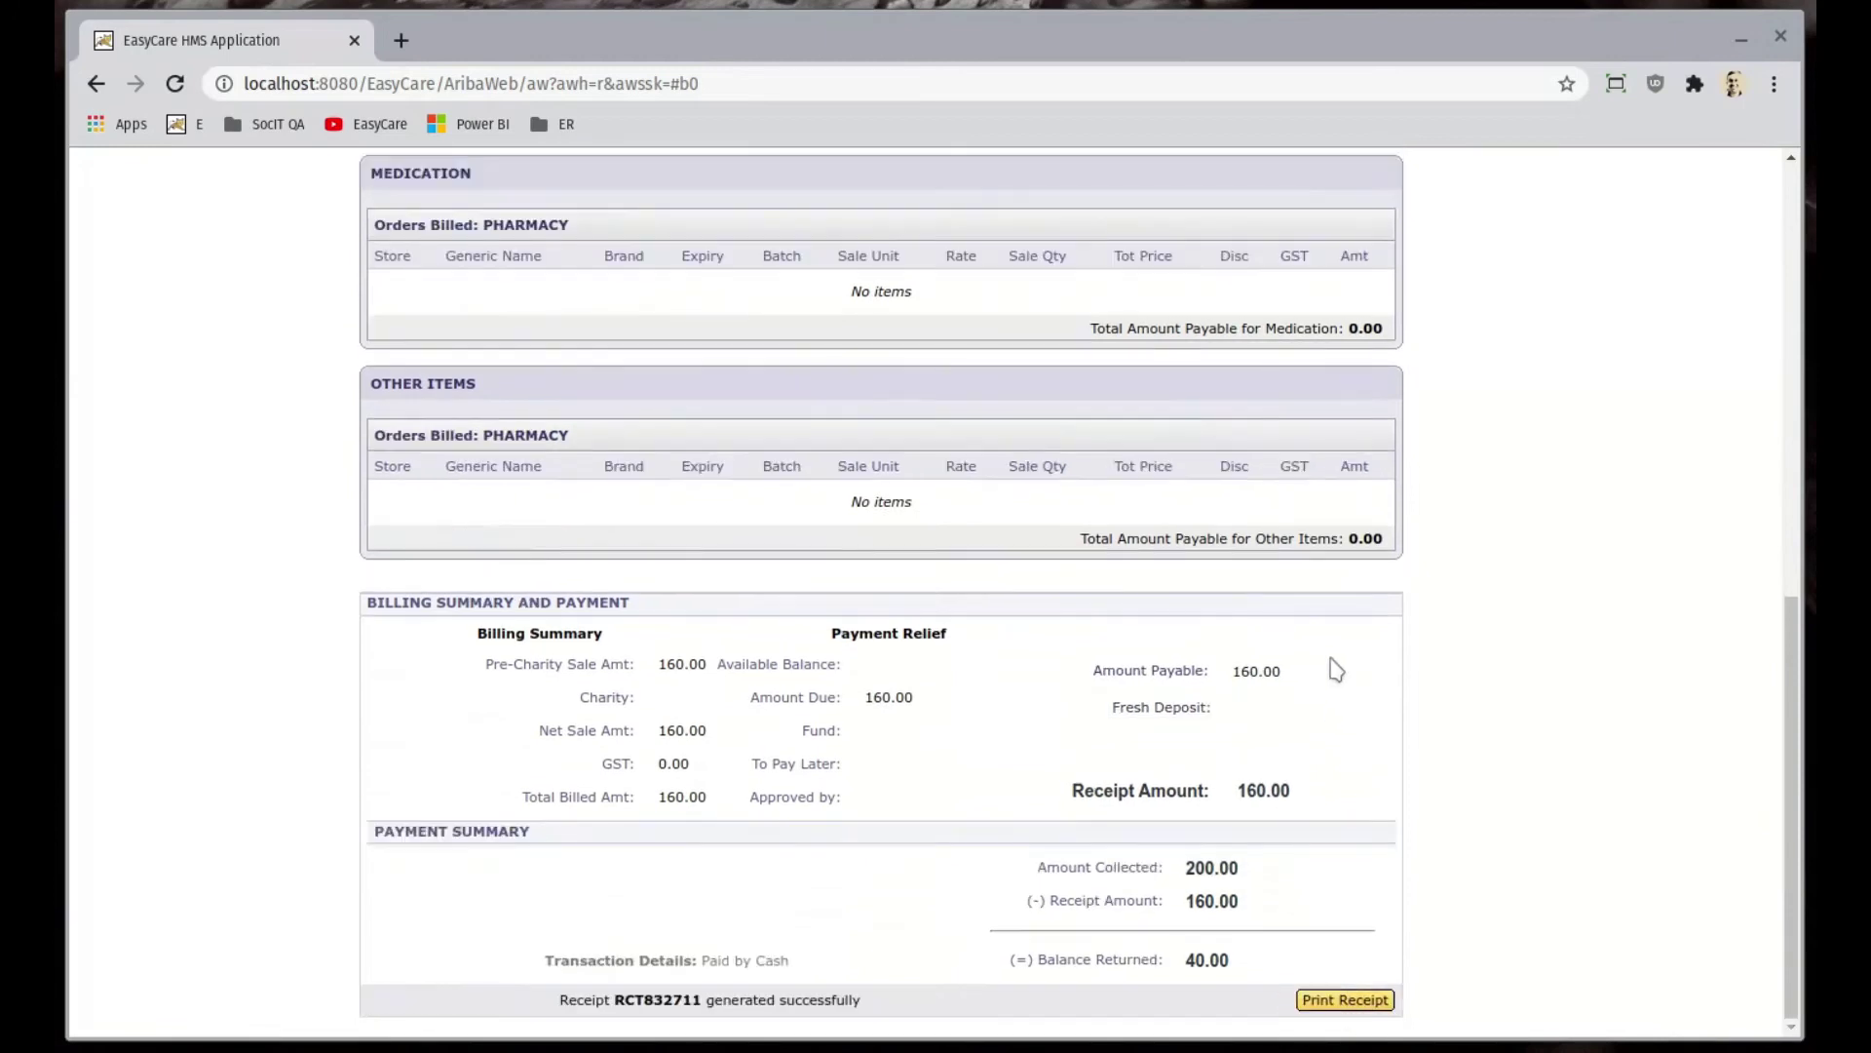
{"action": "scroll", "coordinate": [1335, 670], "scroll_direction": "up", "scroll_amount": 10}
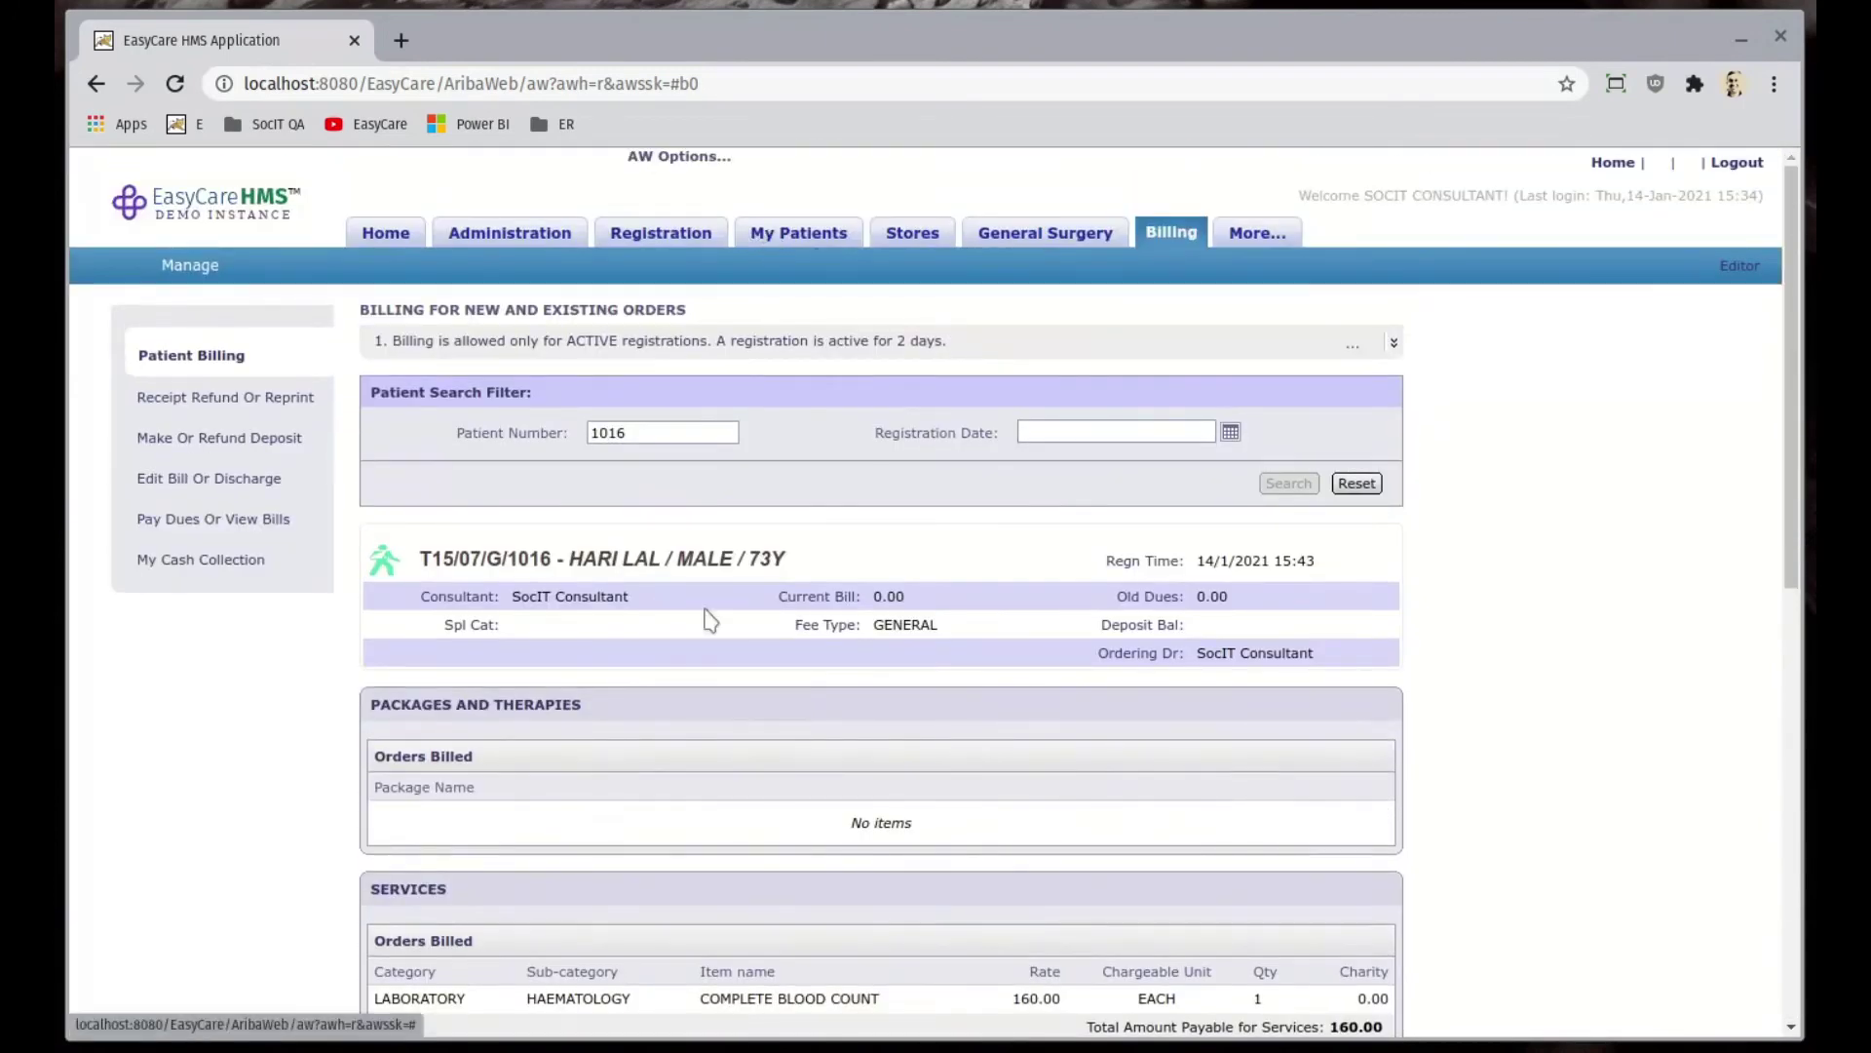
{"action": "left_click", "coordinate": [799, 232]}
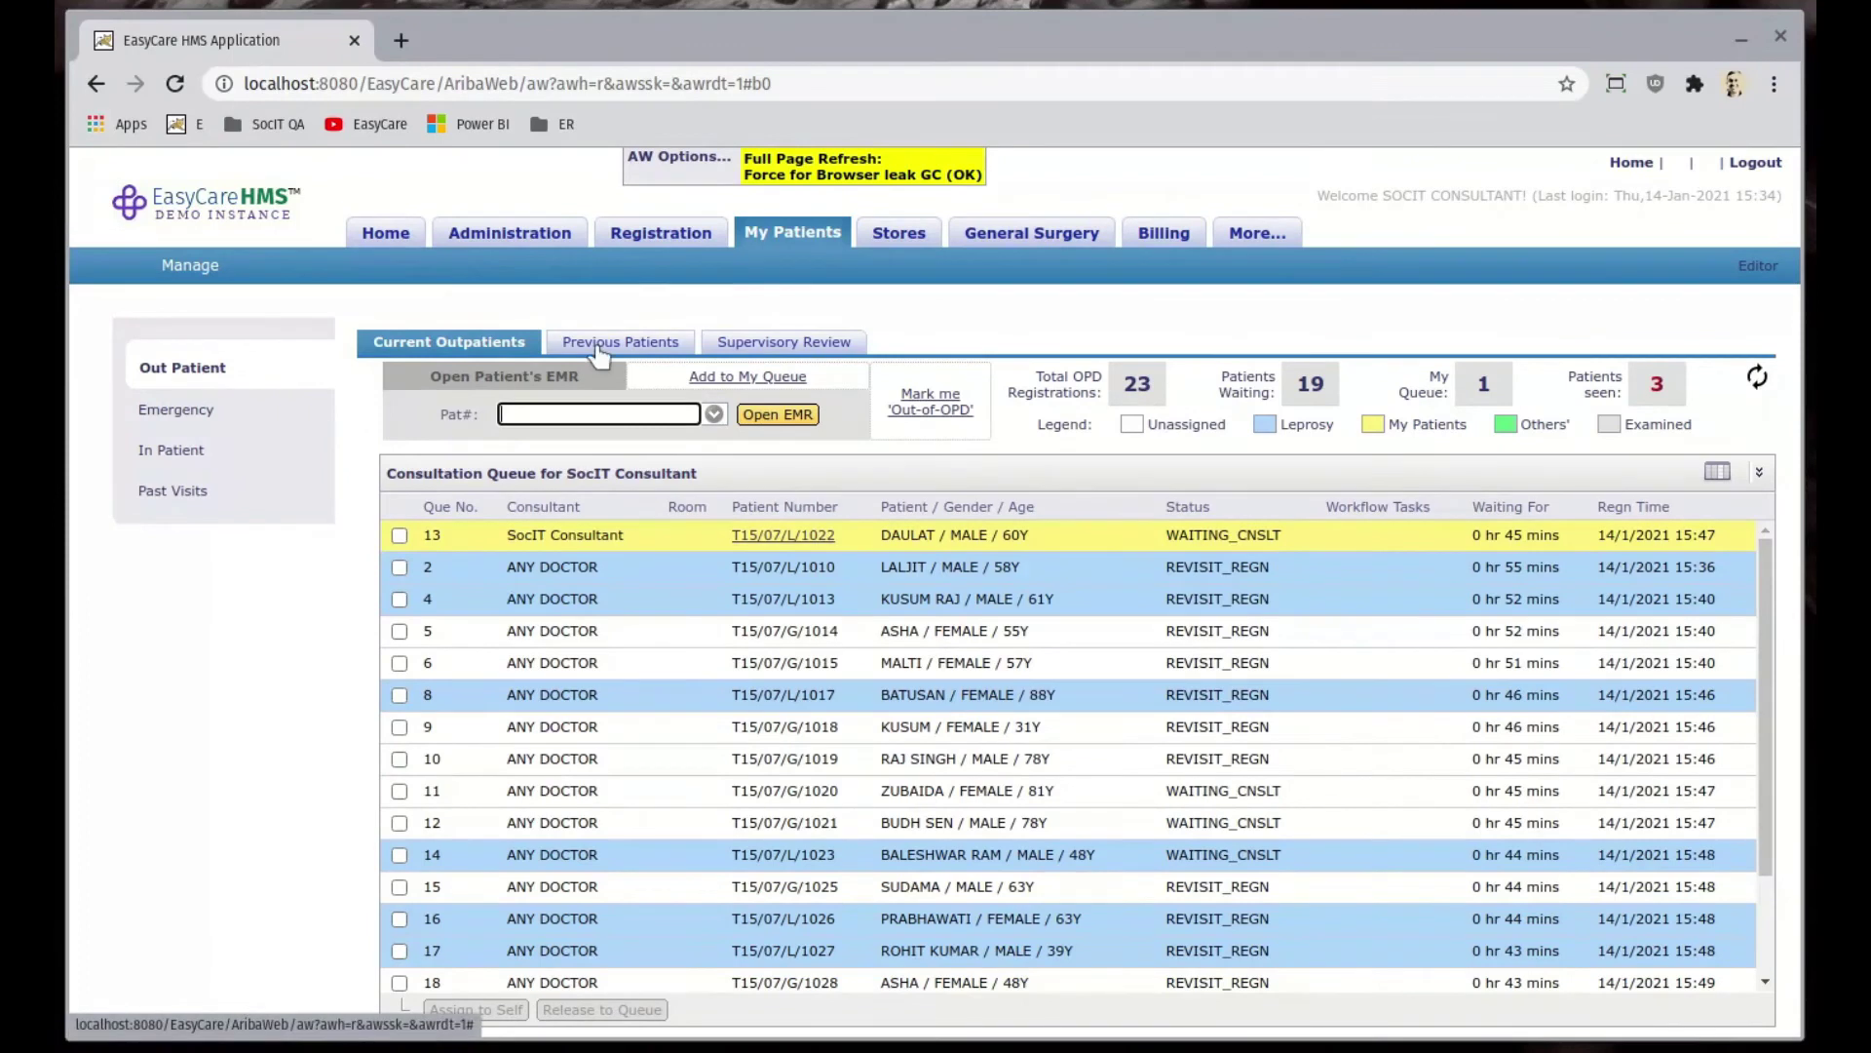
- Show Previous Patients, highlight patient headers and the ready-for-release status, then log out
{"action": "left_click", "coordinate": [598, 343]}
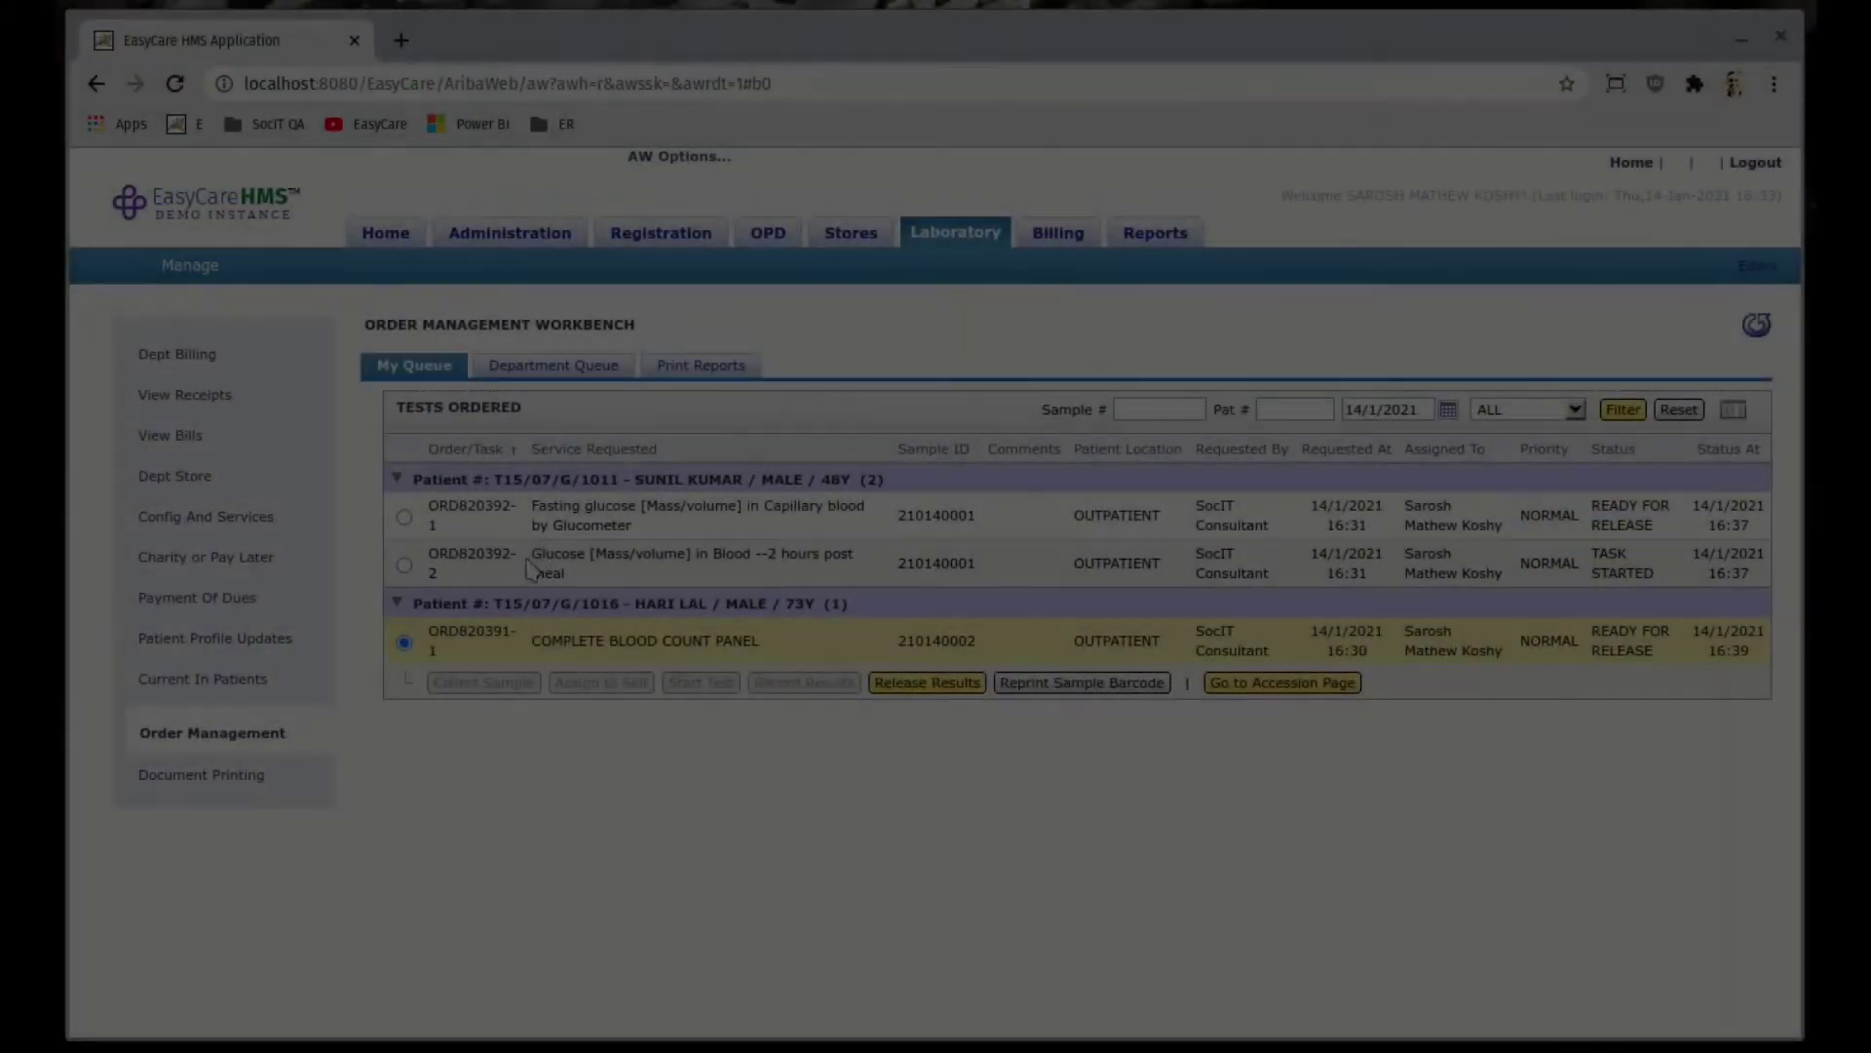
{"action": "left_click_drag", "start_coordinate": [635, 478], "coordinate": [722, 480]}
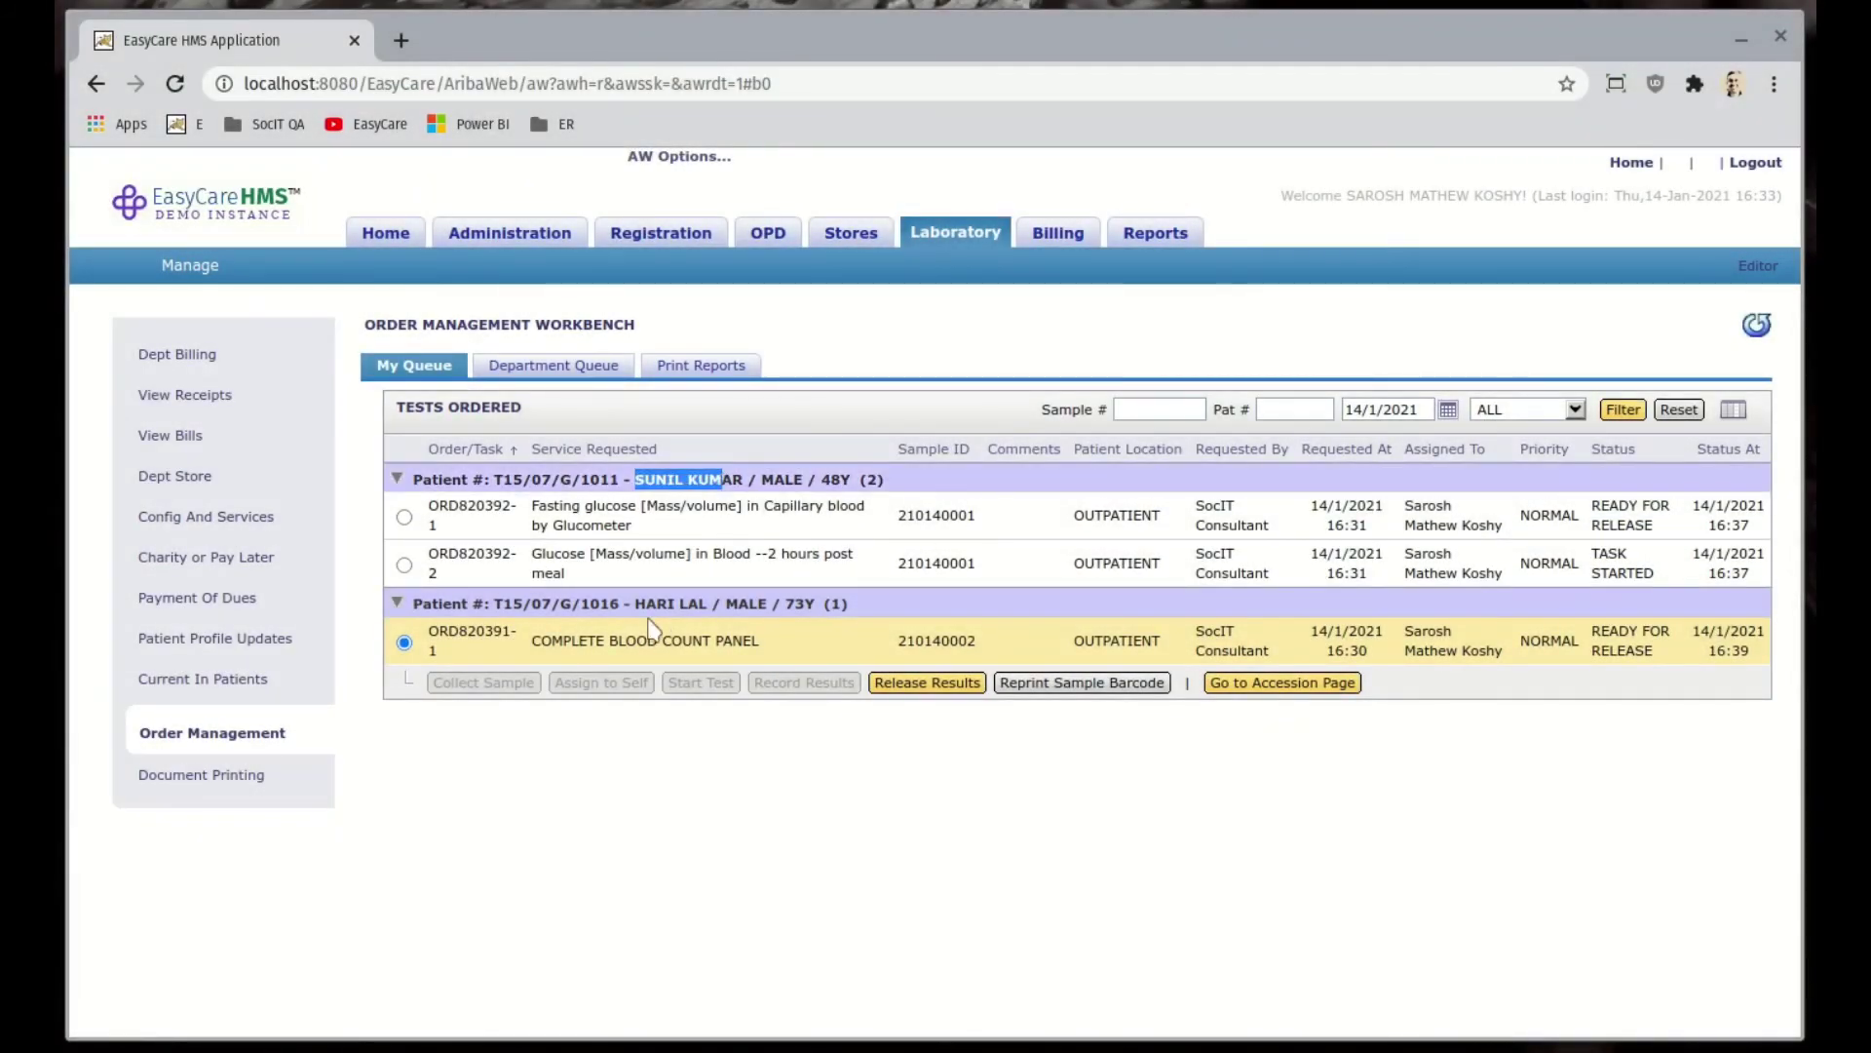
{"action": "left_click_drag", "start_coordinate": [645, 603], "coordinate": [687, 604]}
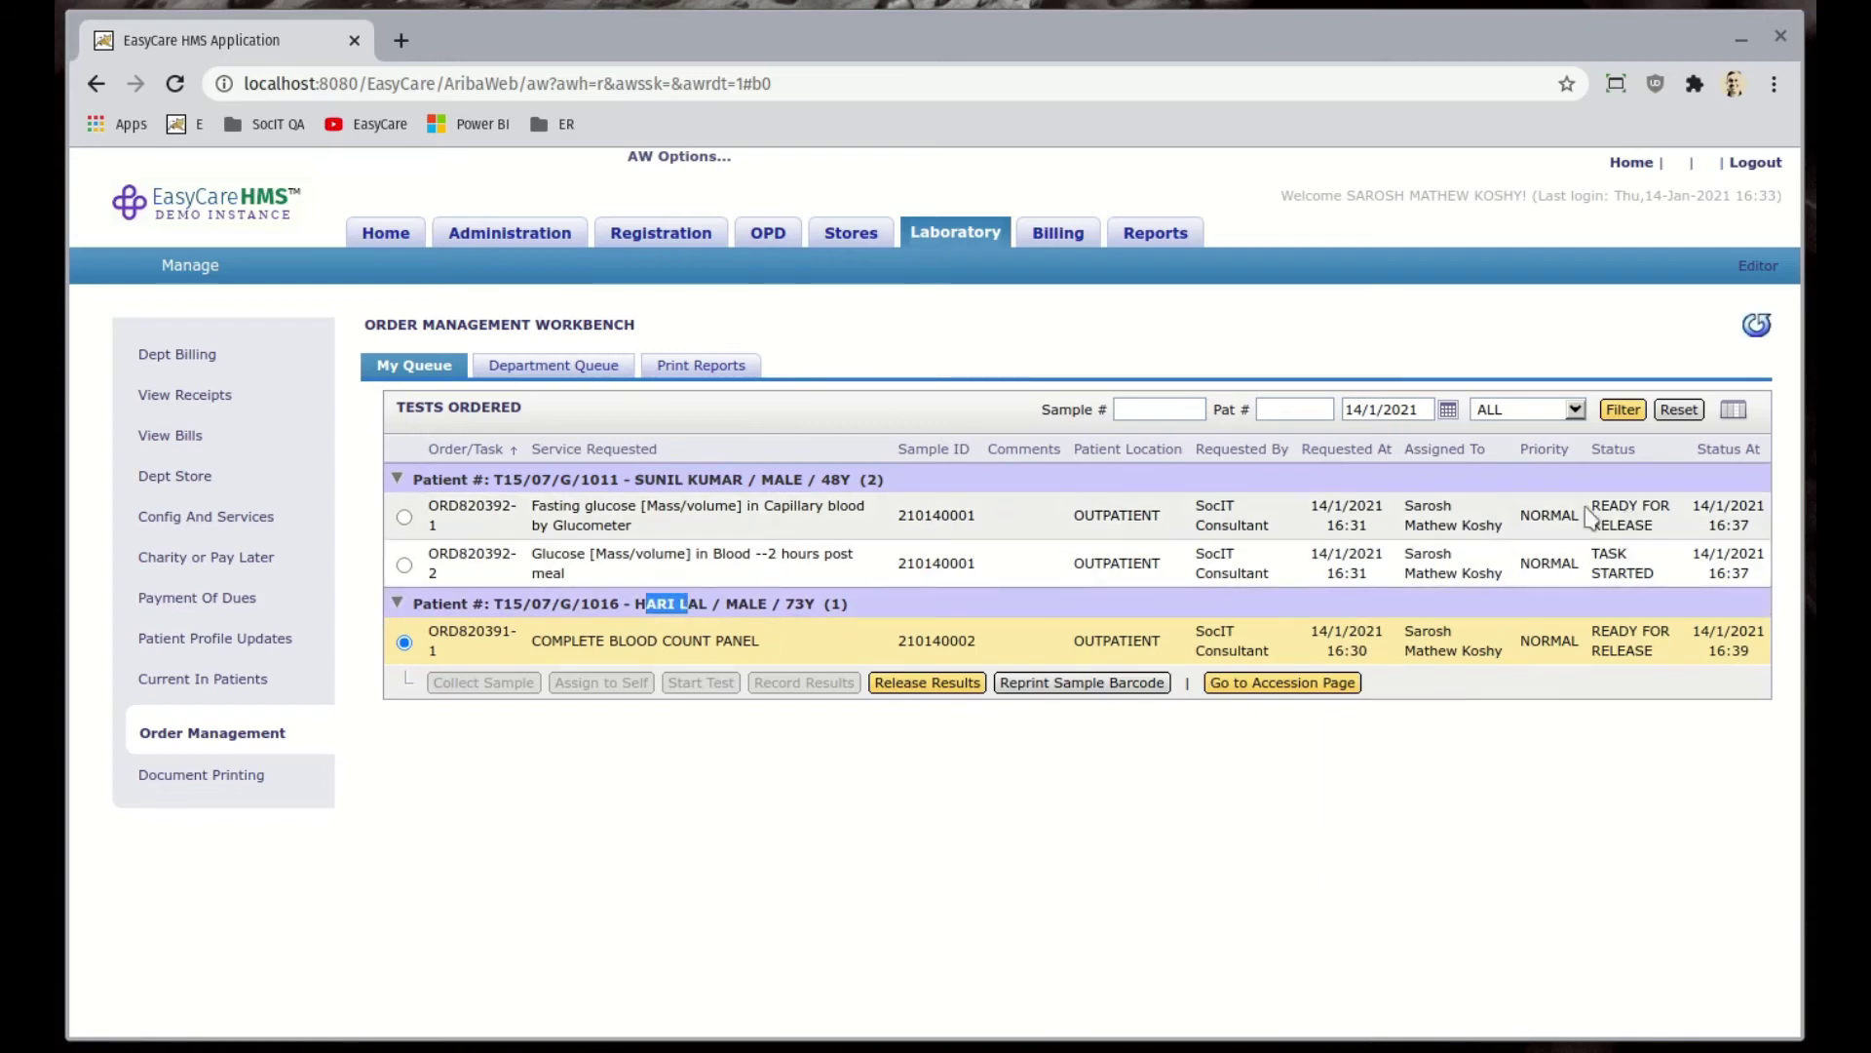
{"action": "left_click", "coordinate": [1618, 505]}
{"action": "left_click_drag", "start_coordinate": [1619, 629], "coordinate": [1632, 673]}
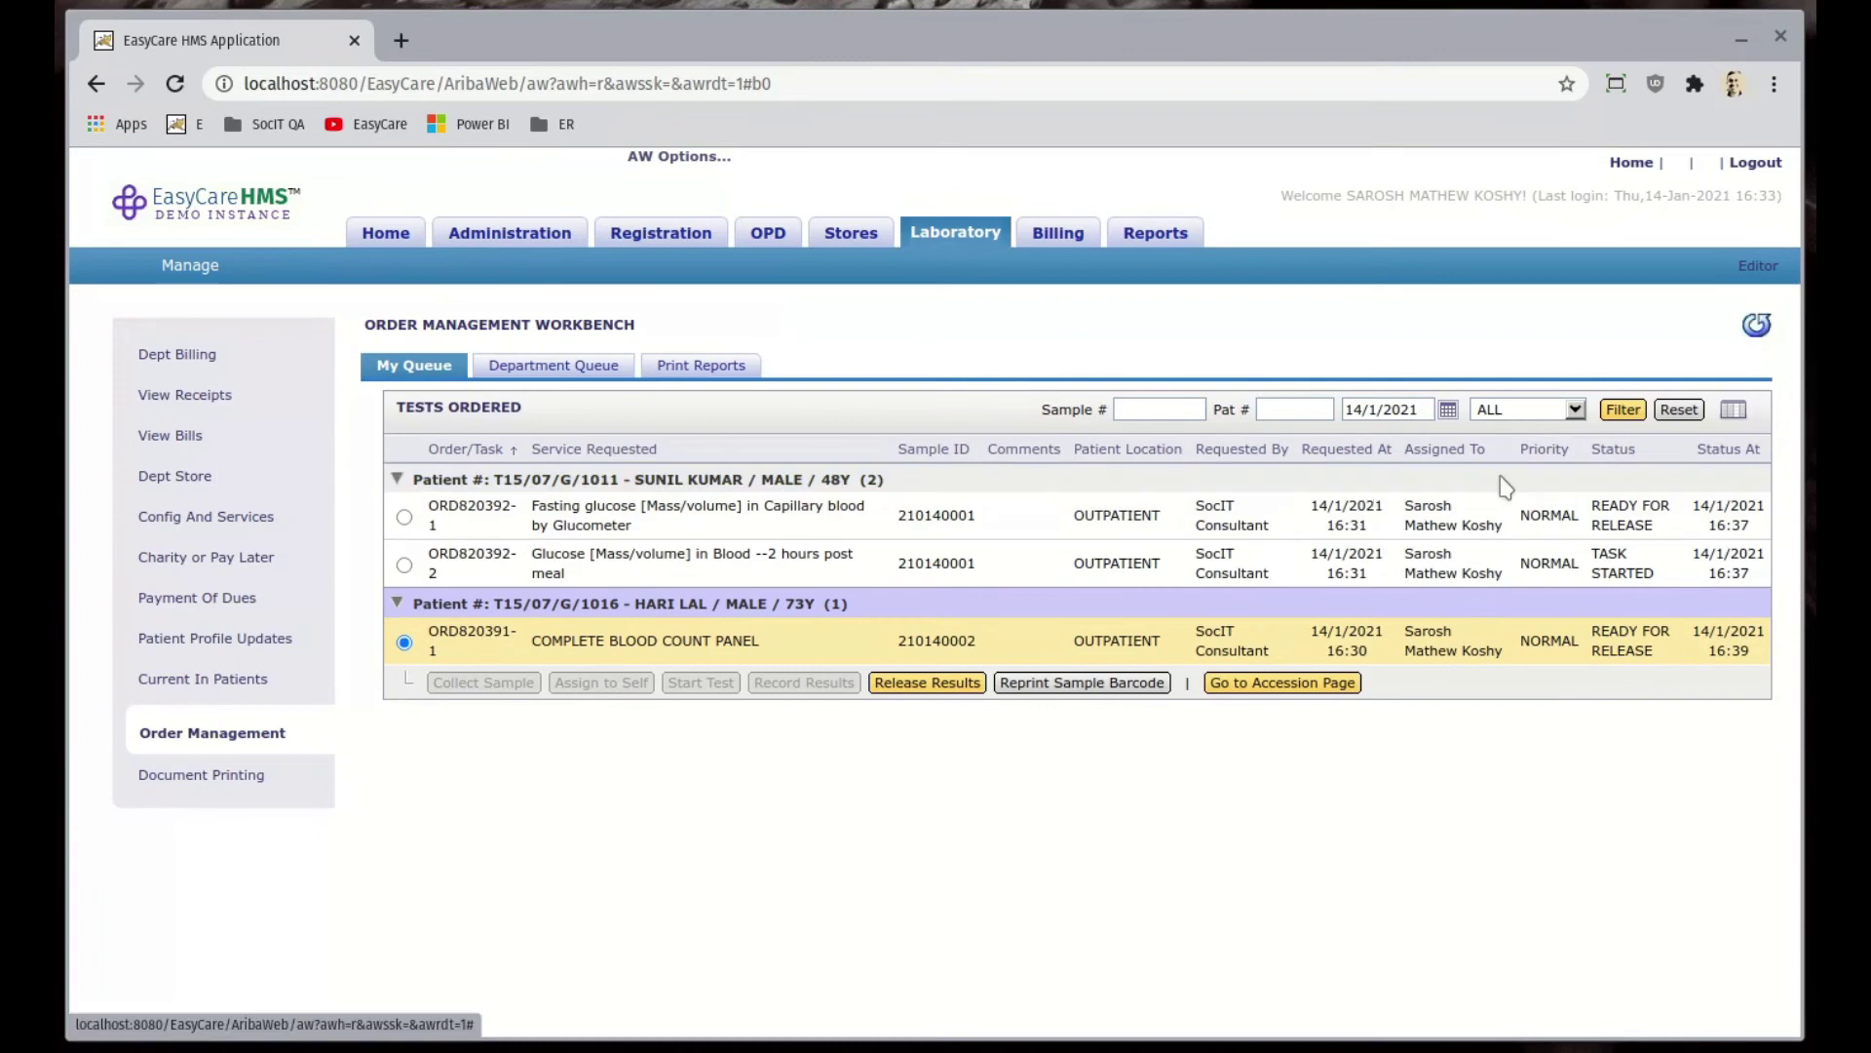
{"action": "left_click", "coordinate": [1748, 163]}
- Sign in as the consultant and list Previous Patients with their lab test counts
{"action": "type", "text": "socitcons"}
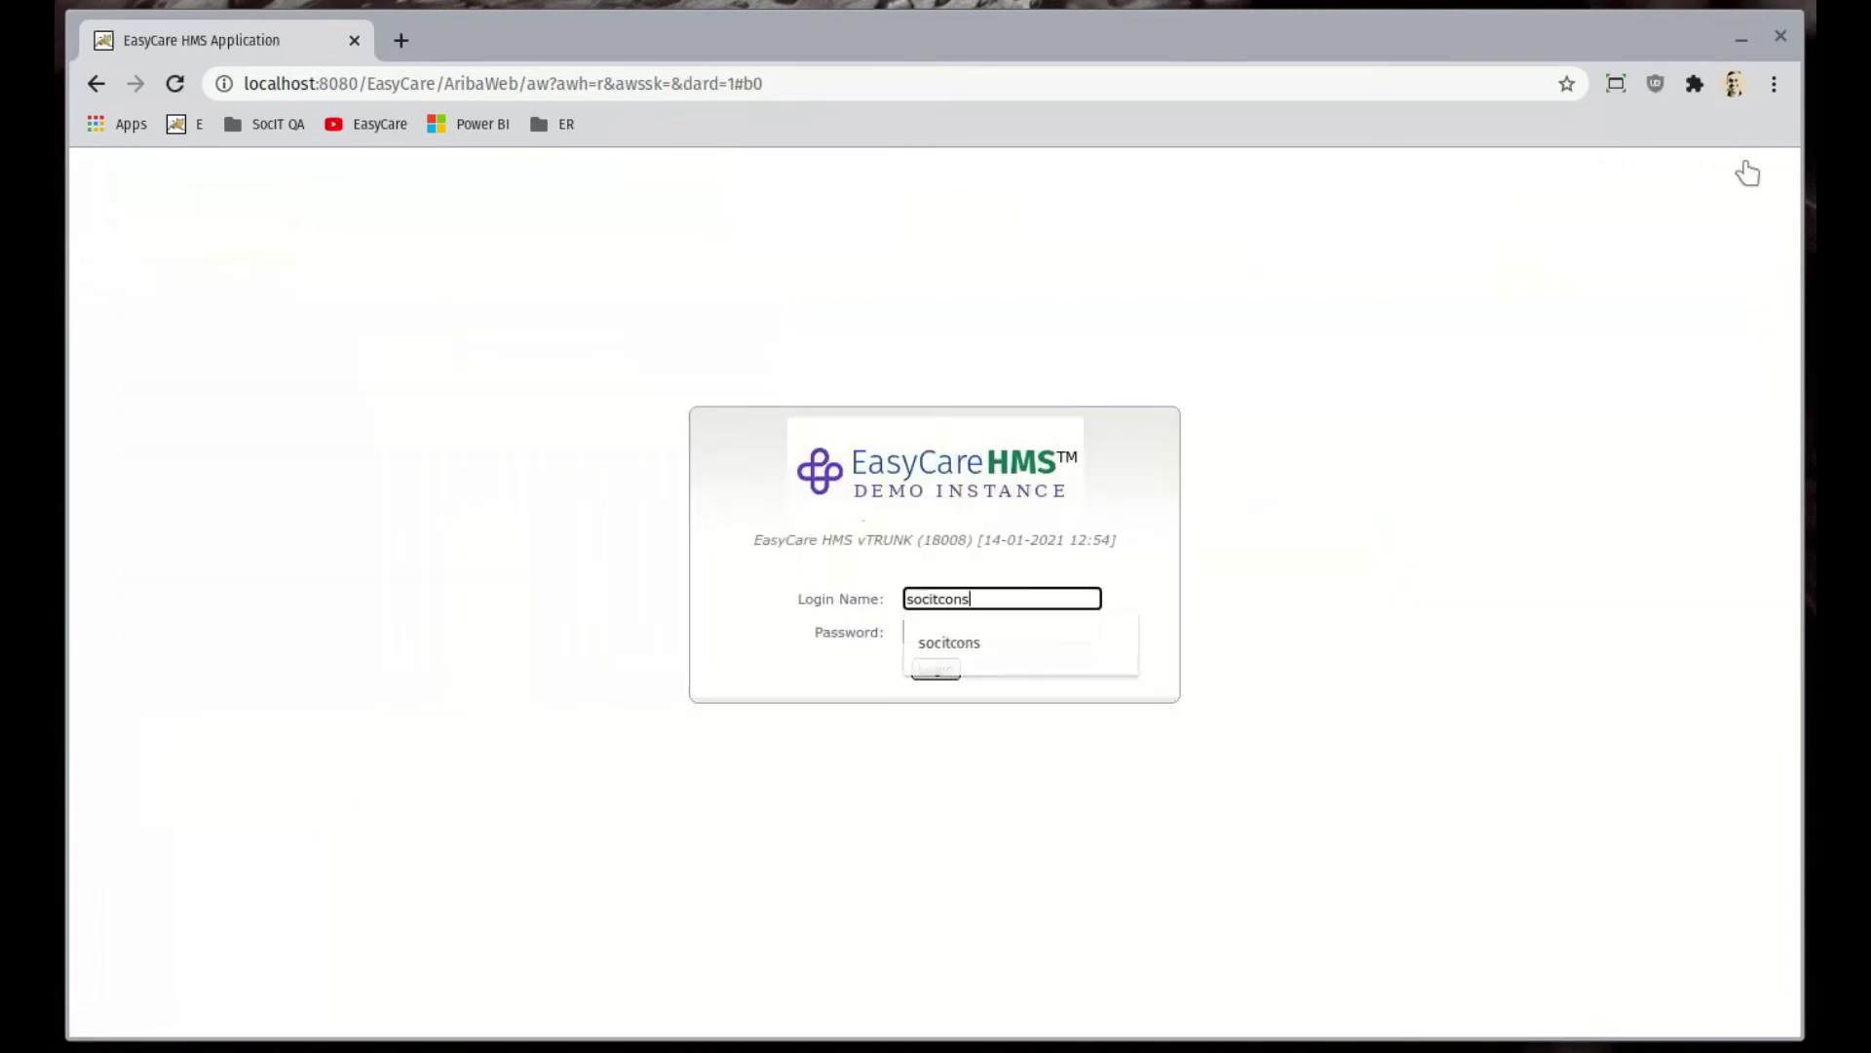
{"action": "key", "text": "Tab"}
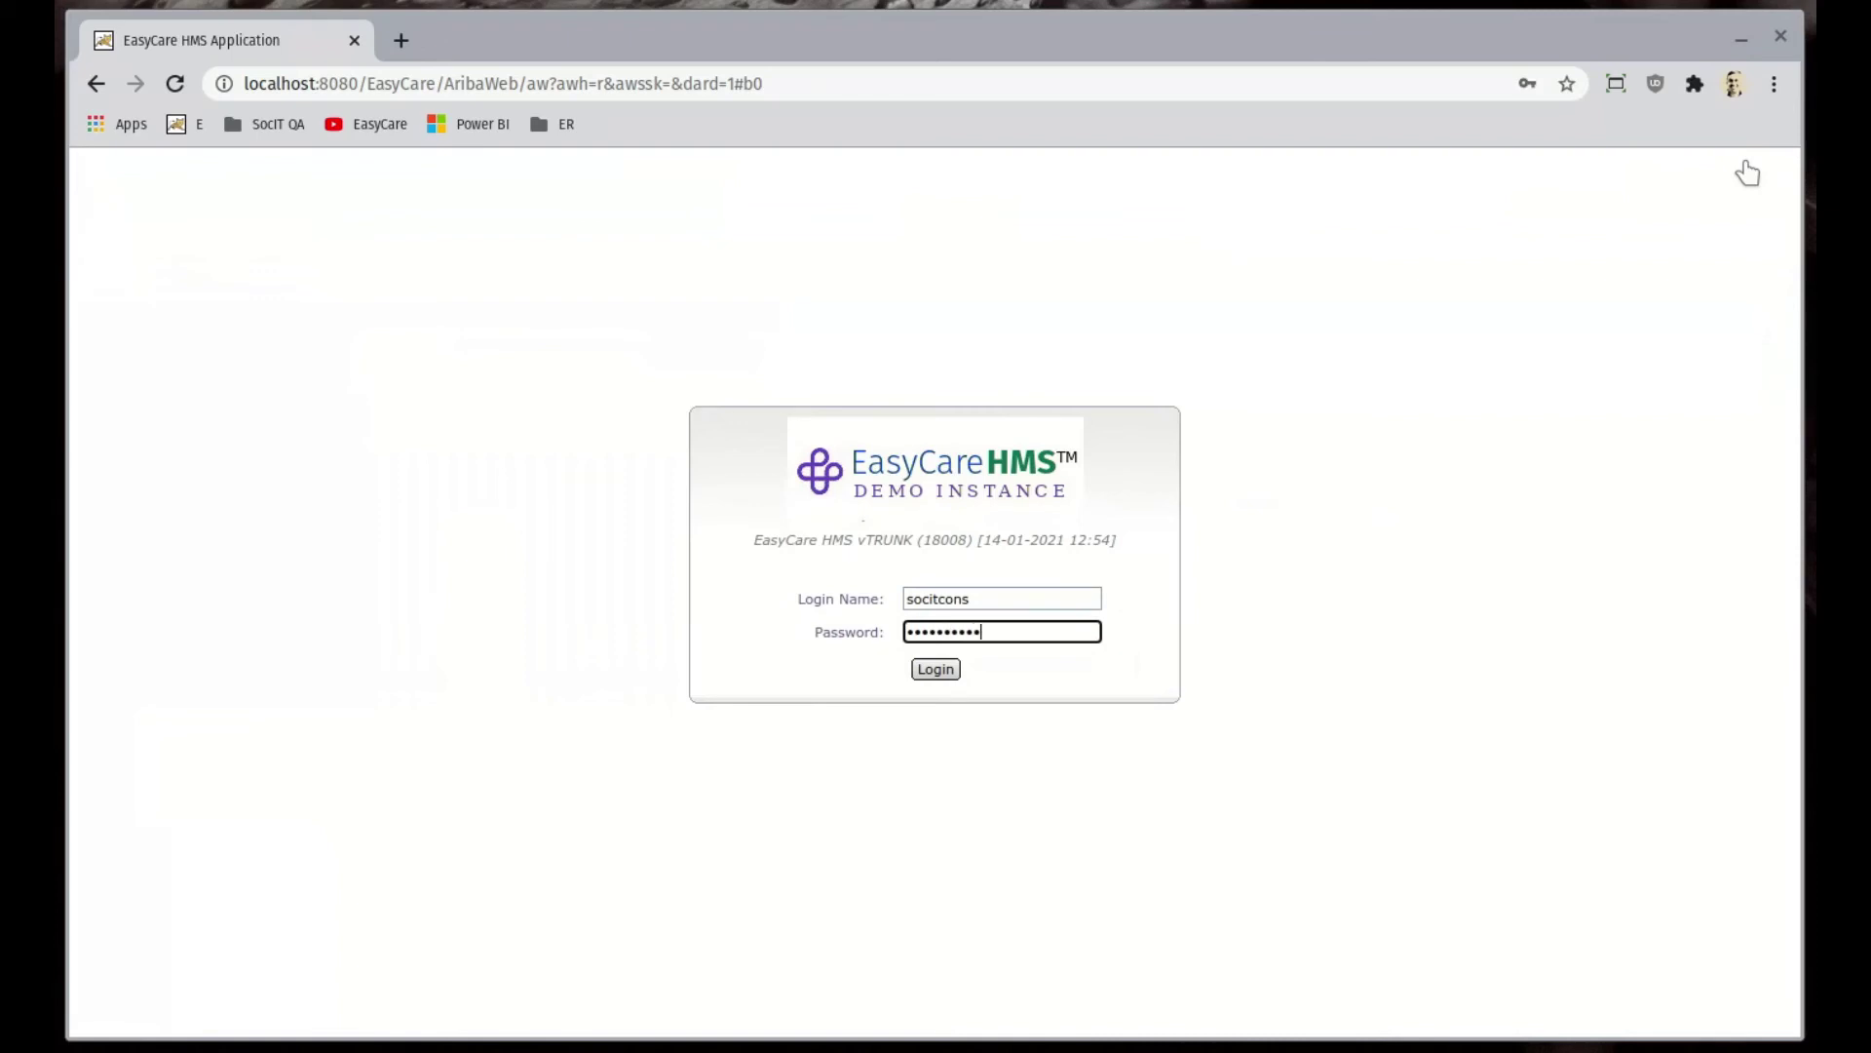
{"action": "key", "text": "Return"}
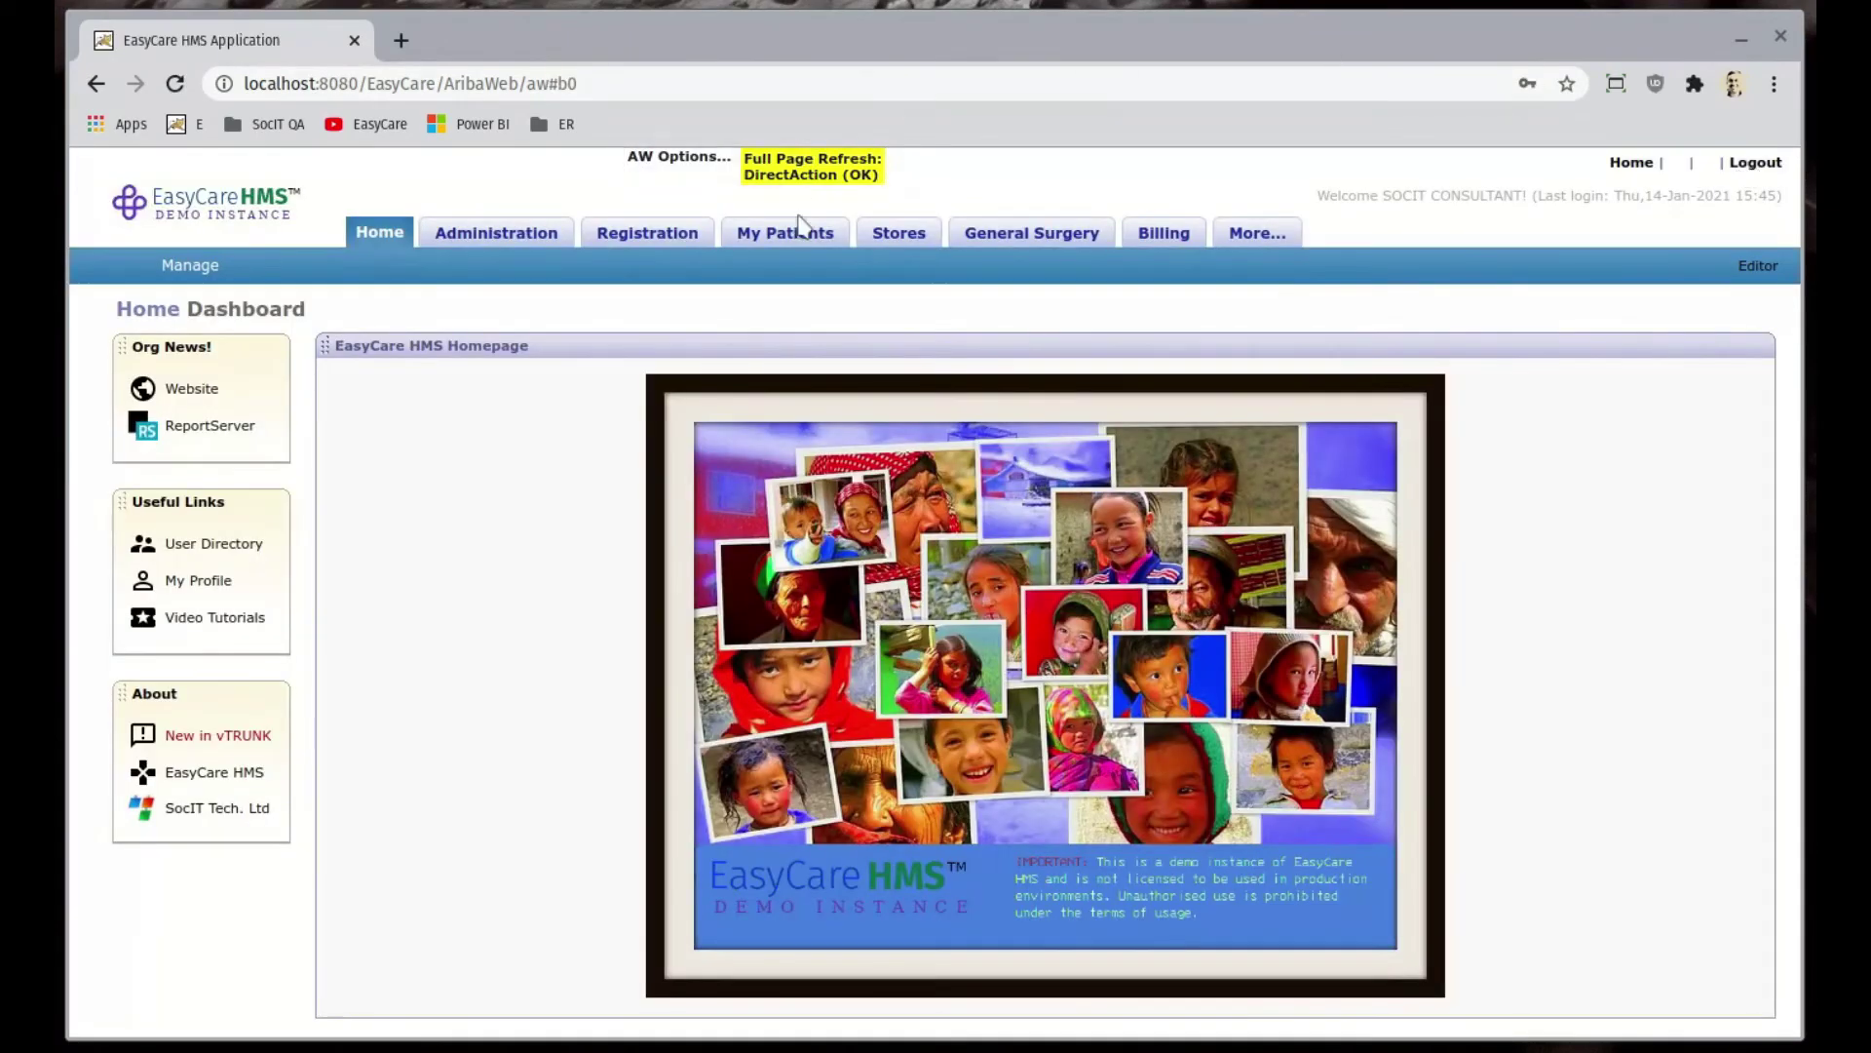
{"action": "left_click", "coordinate": [797, 236]}
{"action": "left_click", "coordinate": [622, 349]}
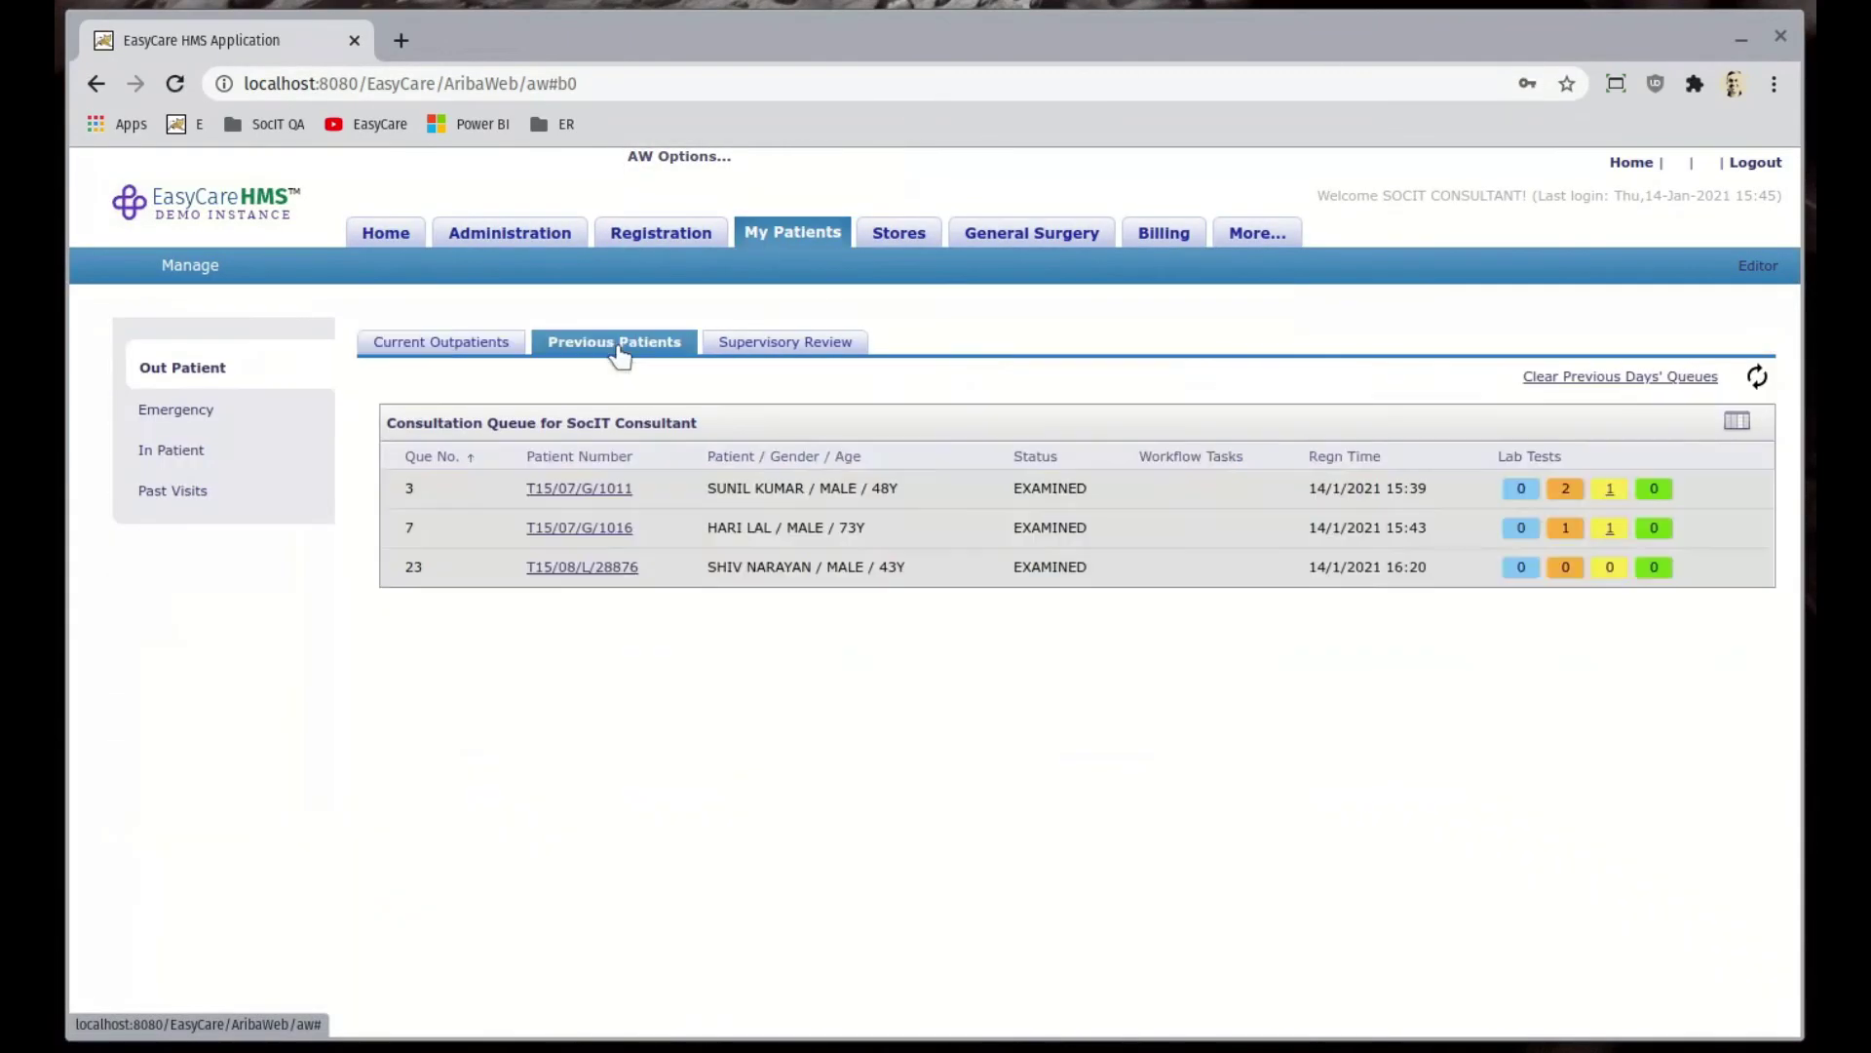
- Preview the fasting glucose (221 mg/dL) and blood count lab reports, closing each
{"action": "left_click", "coordinate": [1609, 491]}
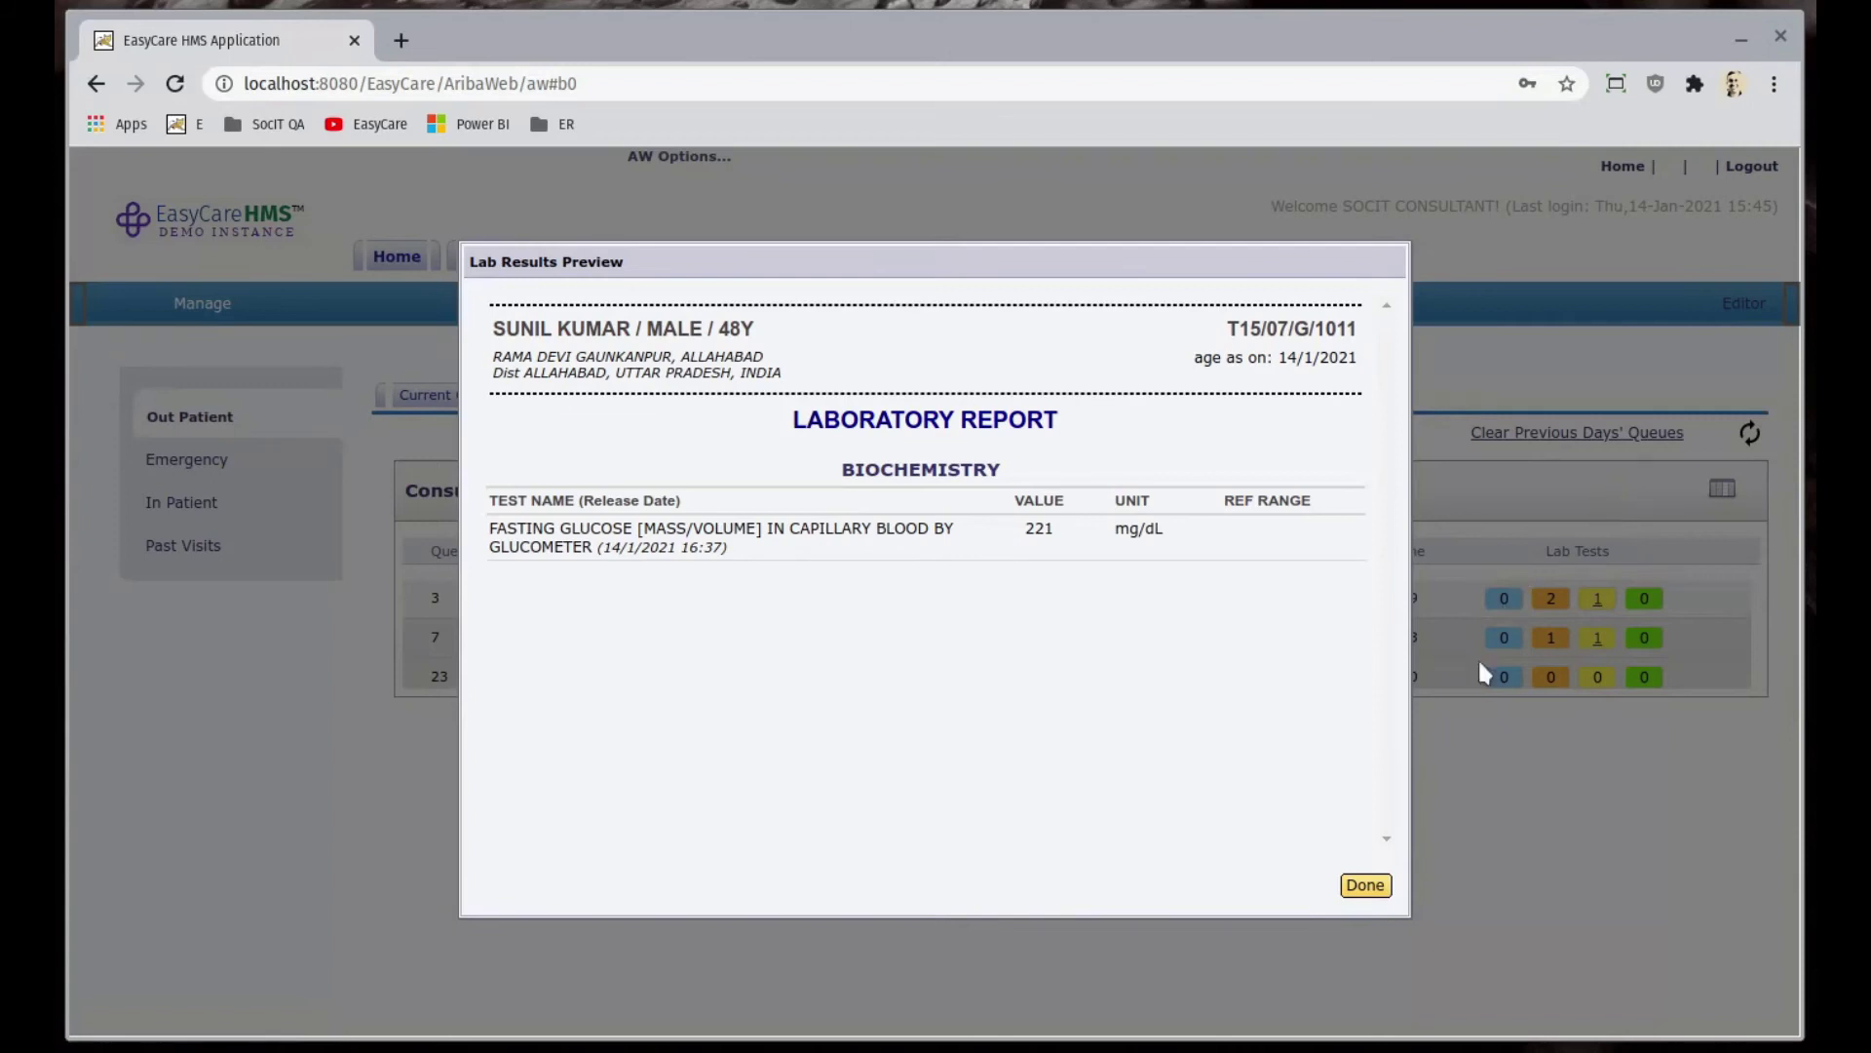
{"action": "left_click", "coordinate": [1364, 885]}
{"action": "left_click", "coordinate": [1609, 528]}
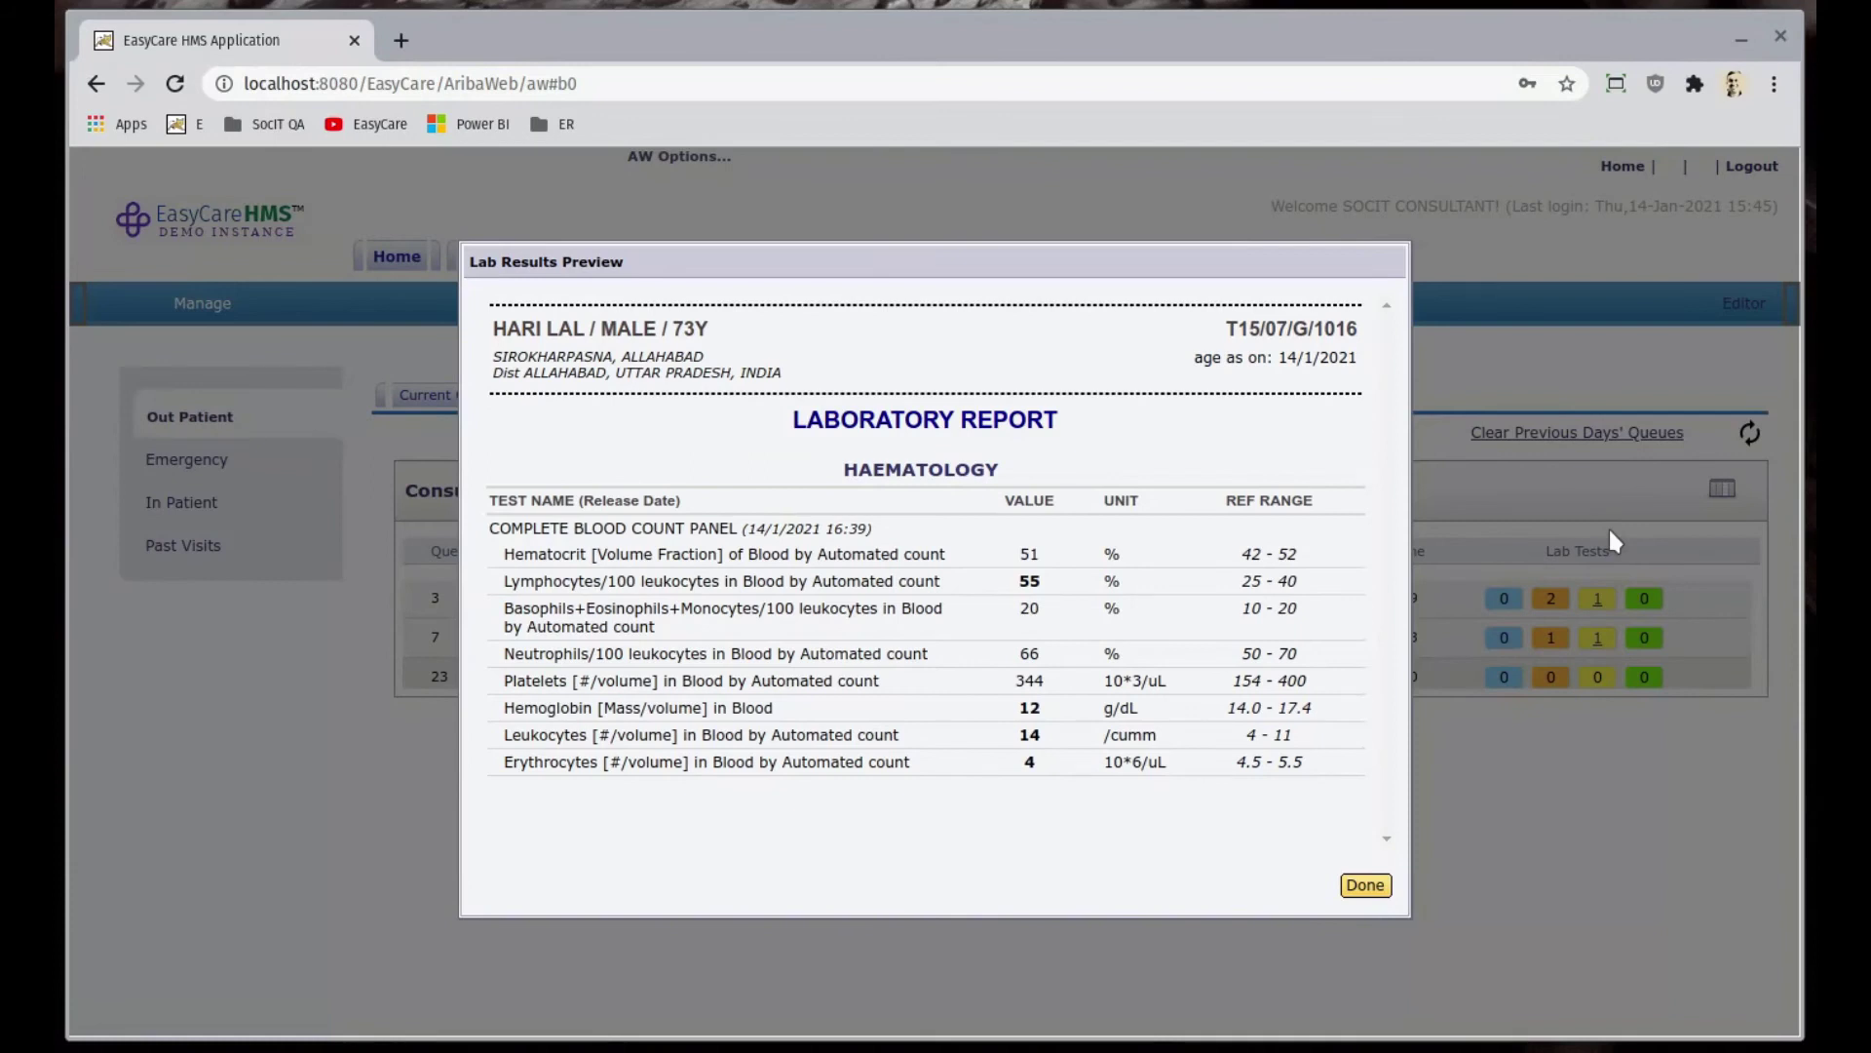
{"action": "left_click", "coordinate": [1365, 885]}
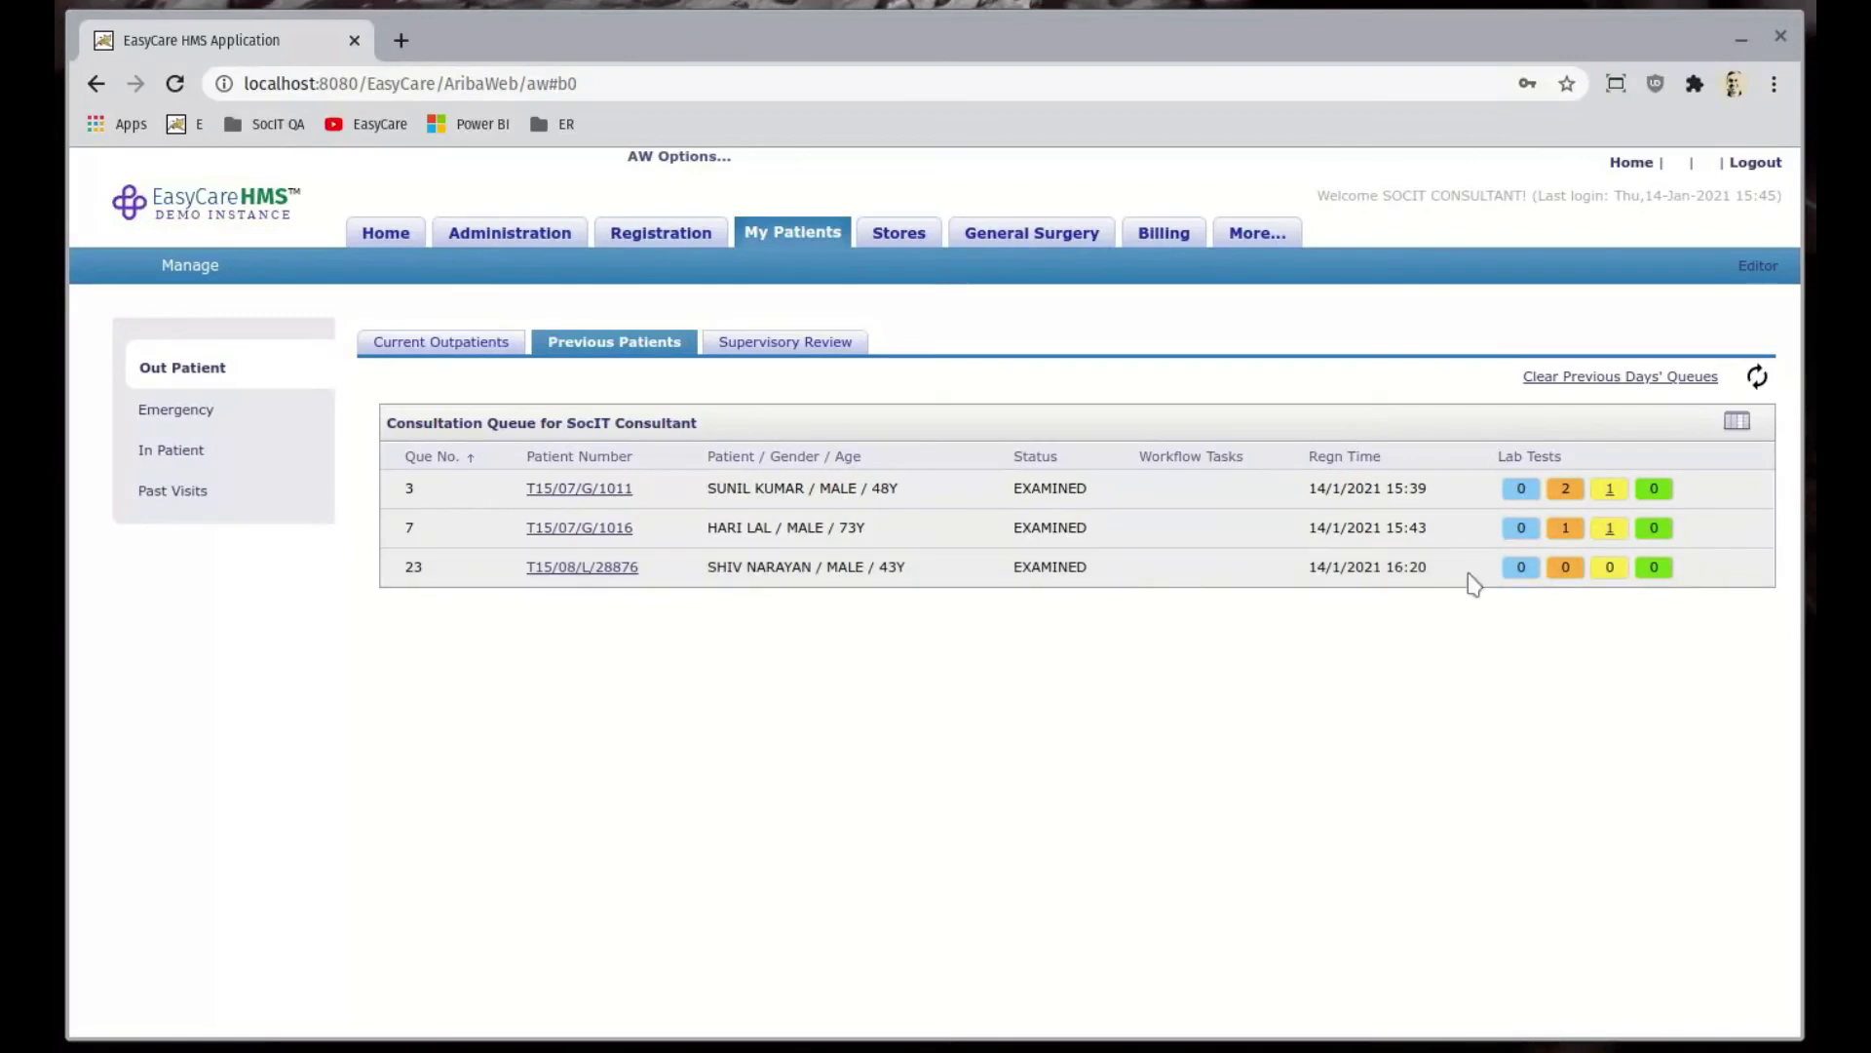
- Log out, sign in as the lab user, and open Laboratory Order Management
{"action": "left_click", "coordinate": [1750, 163]}
{"action": "type", "text": "saroshmk"}
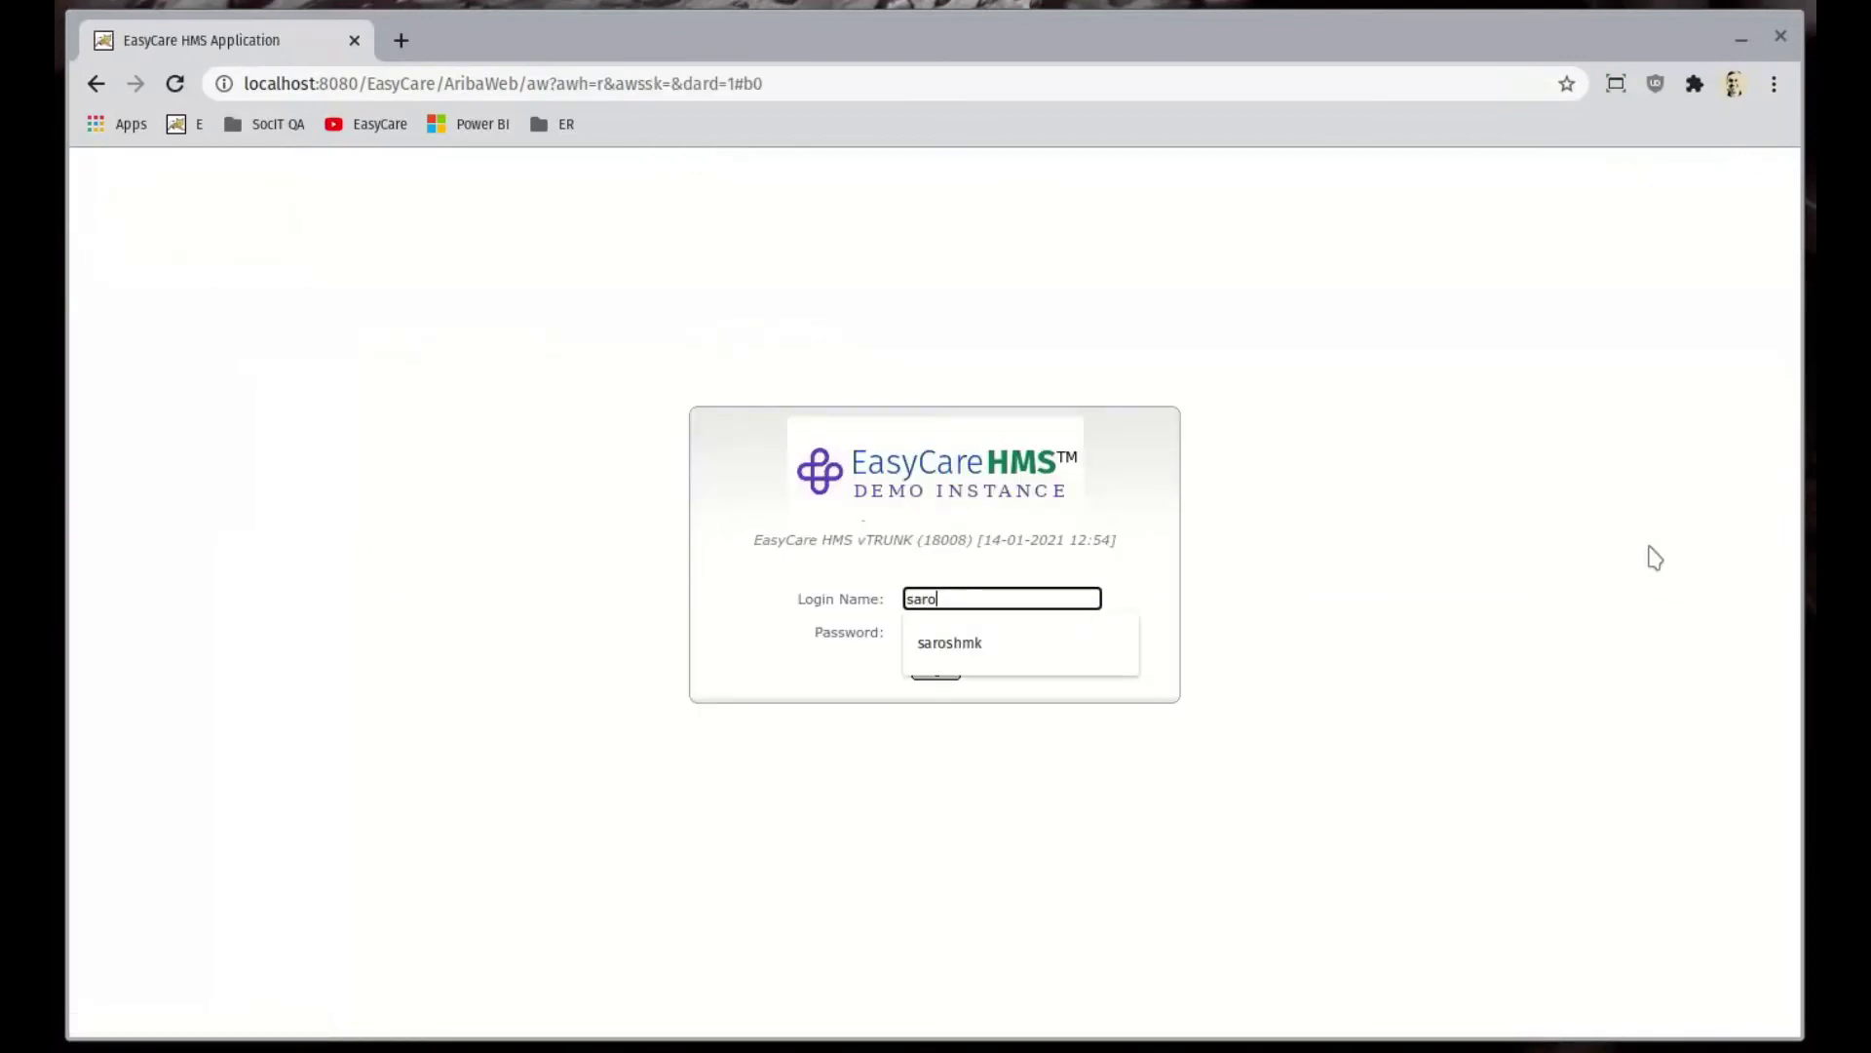
{"action": "key", "text": "Tab"}
{"action": "key", "text": "Return"}
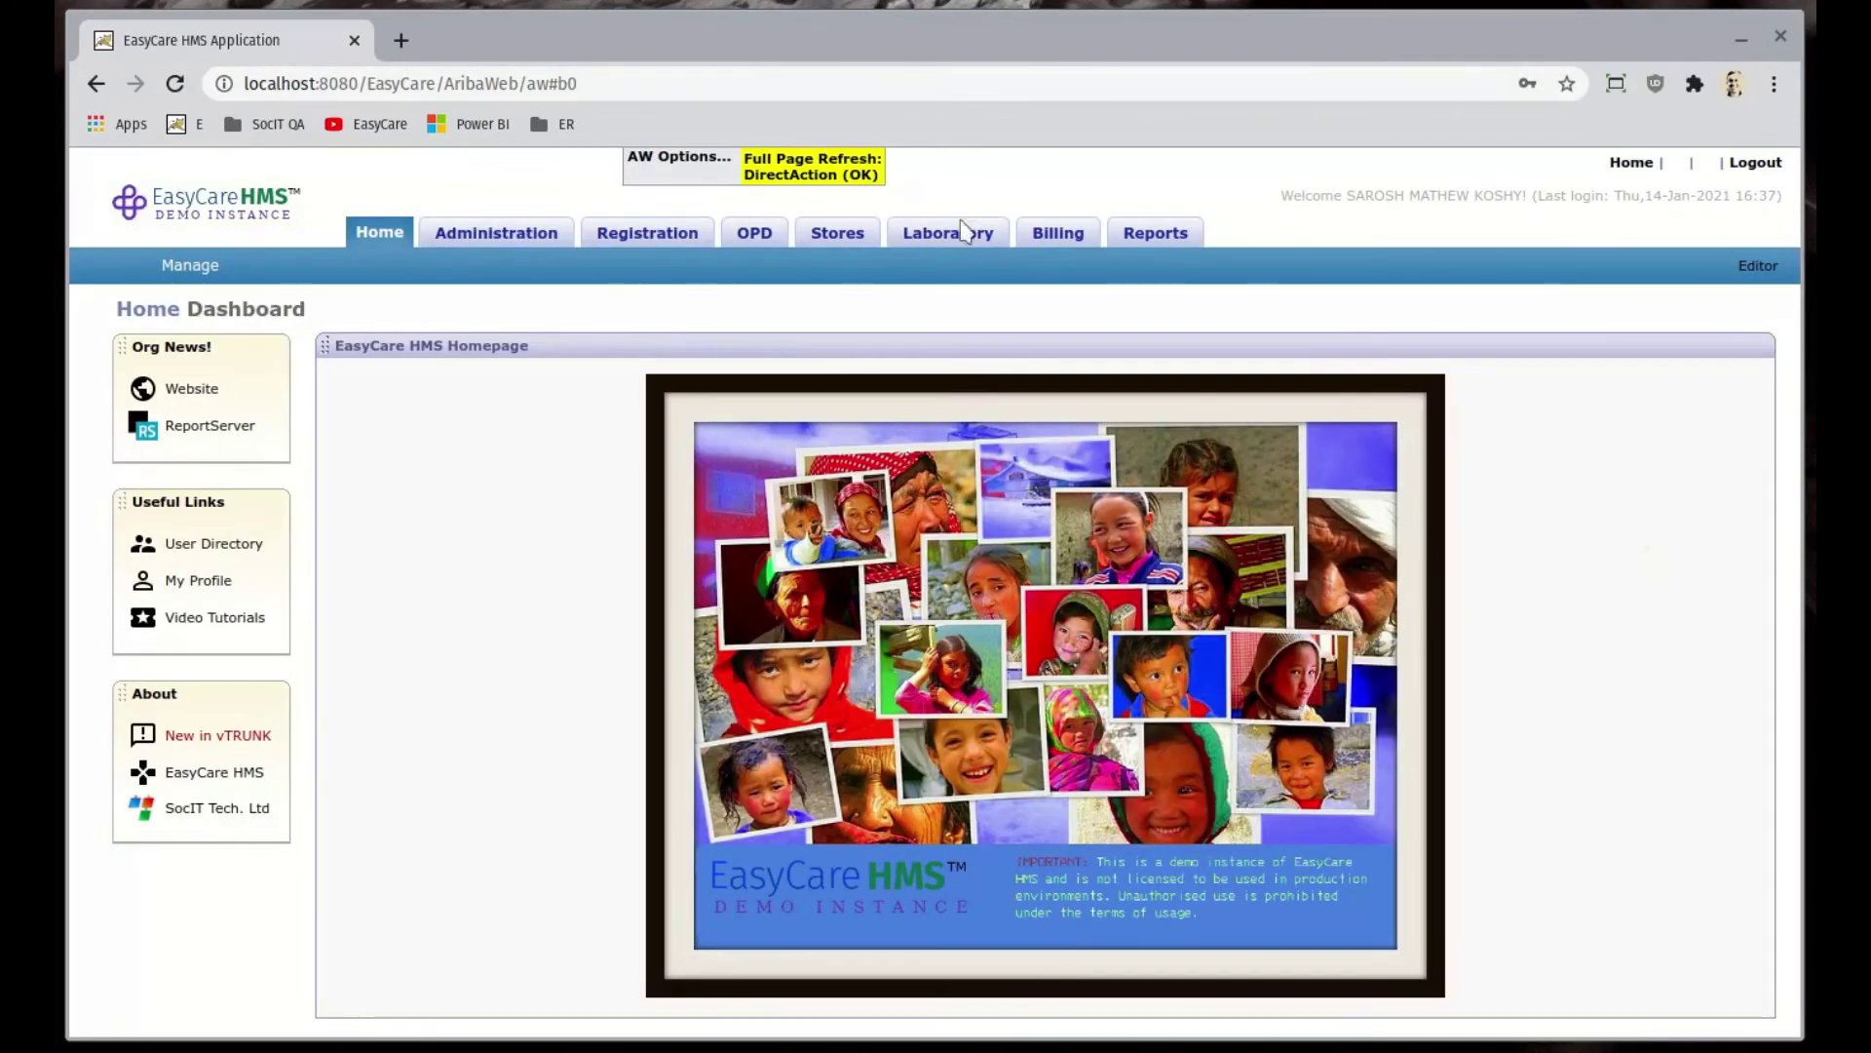
{"action": "left_click", "coordinate": [963, 231]}
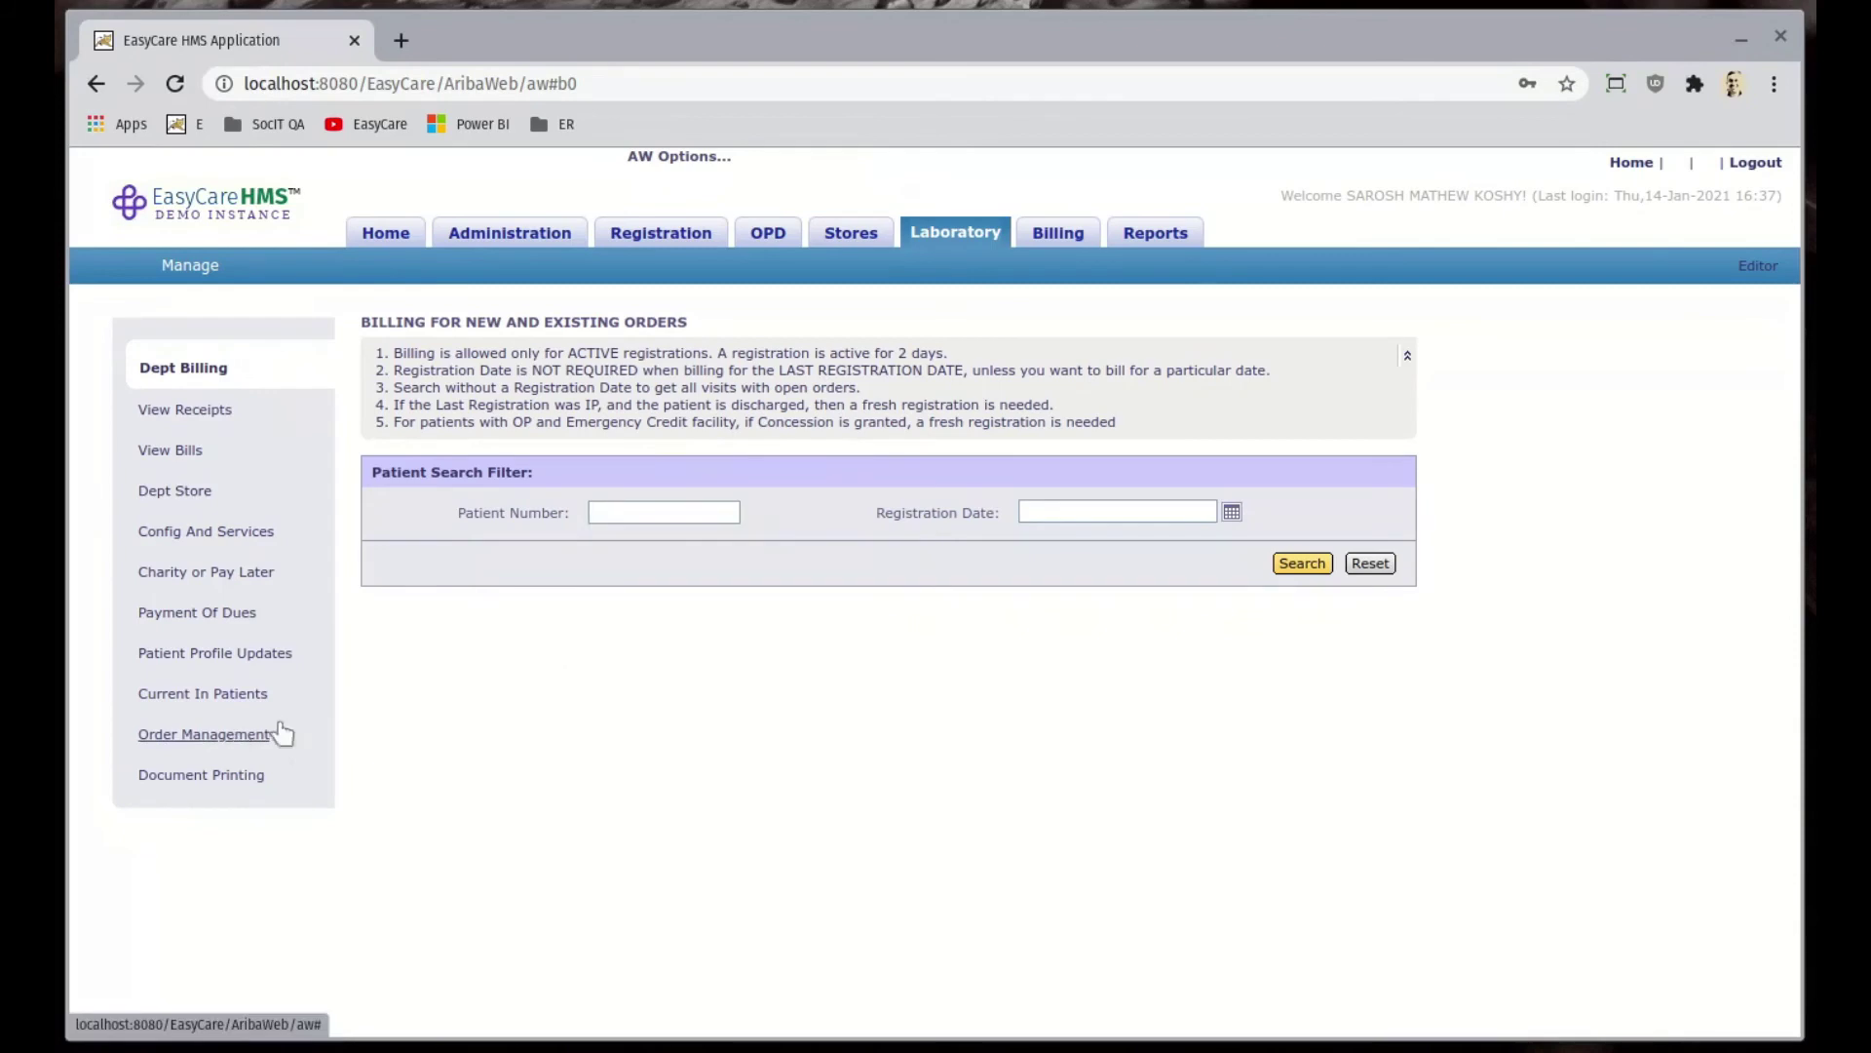
{"action": "left_click", "coordinate": [282, 733]}
- Release the fasting glucose and Complete Blood Count results
{"action": "left_click", "coordinate": [1121, 514]}
{"action": "left_click", "coordinate": [916, 683]}
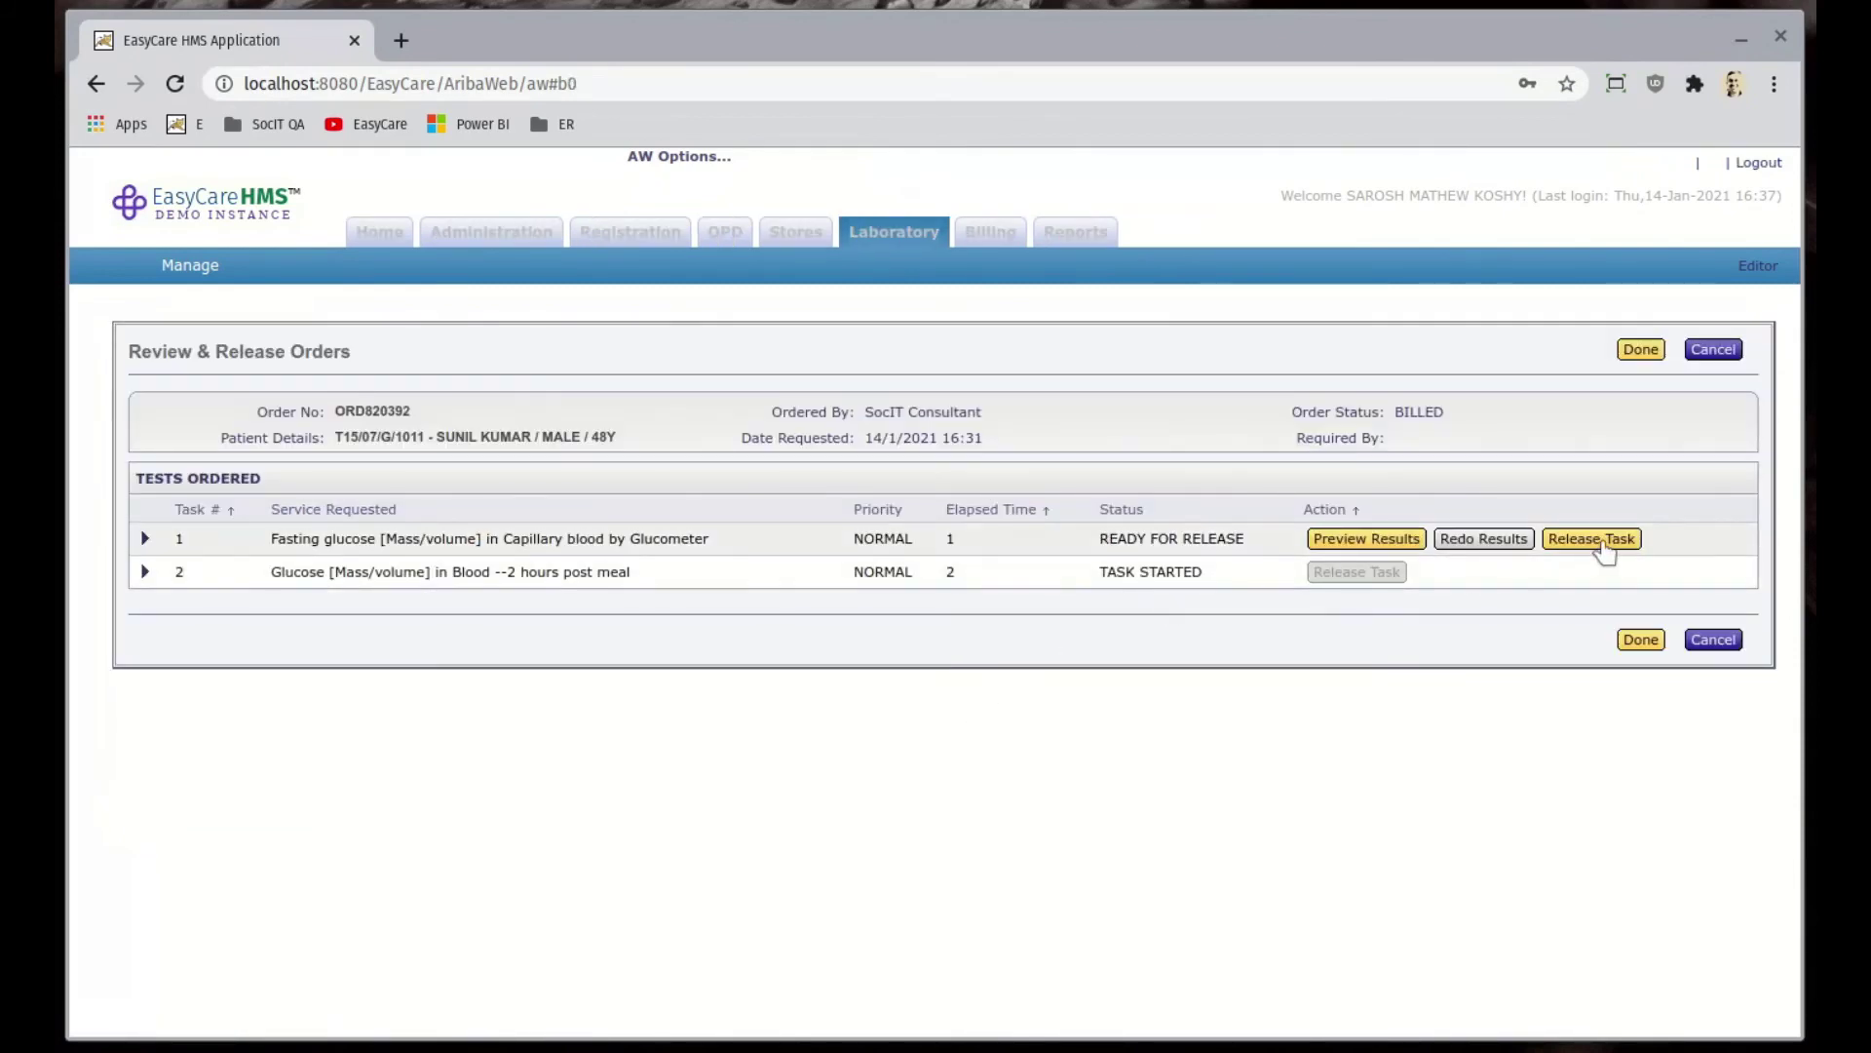
{"action": "left_click", "coordinate": [1602, 542]}
{"action": "left_click", "coordinate": [1641, 348]}
{"action": "left_click", "coordinate": [867, 592]}
{"action": "left_click", "coordinate": [957, 634]}
{"action": "left_click", "coordinate": [1524, 541]}
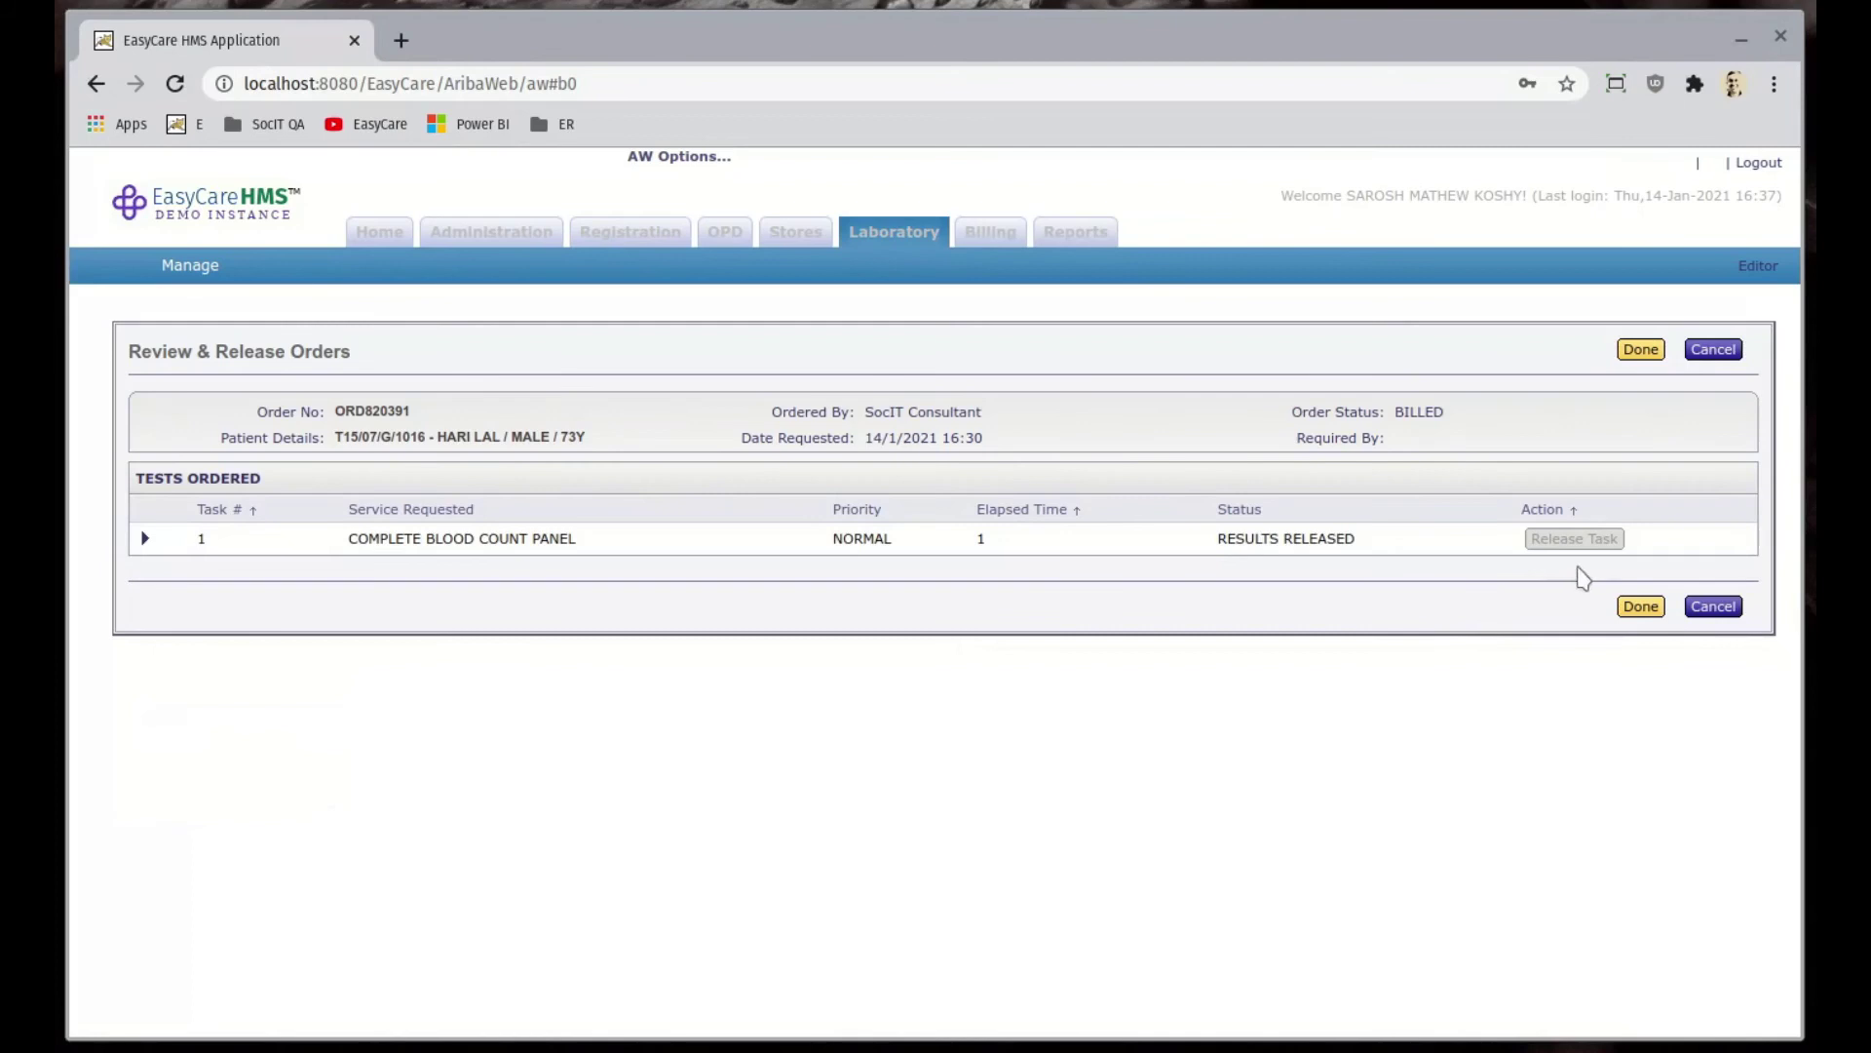
{"action": "left_click", "coordinate": [1638, 607]}
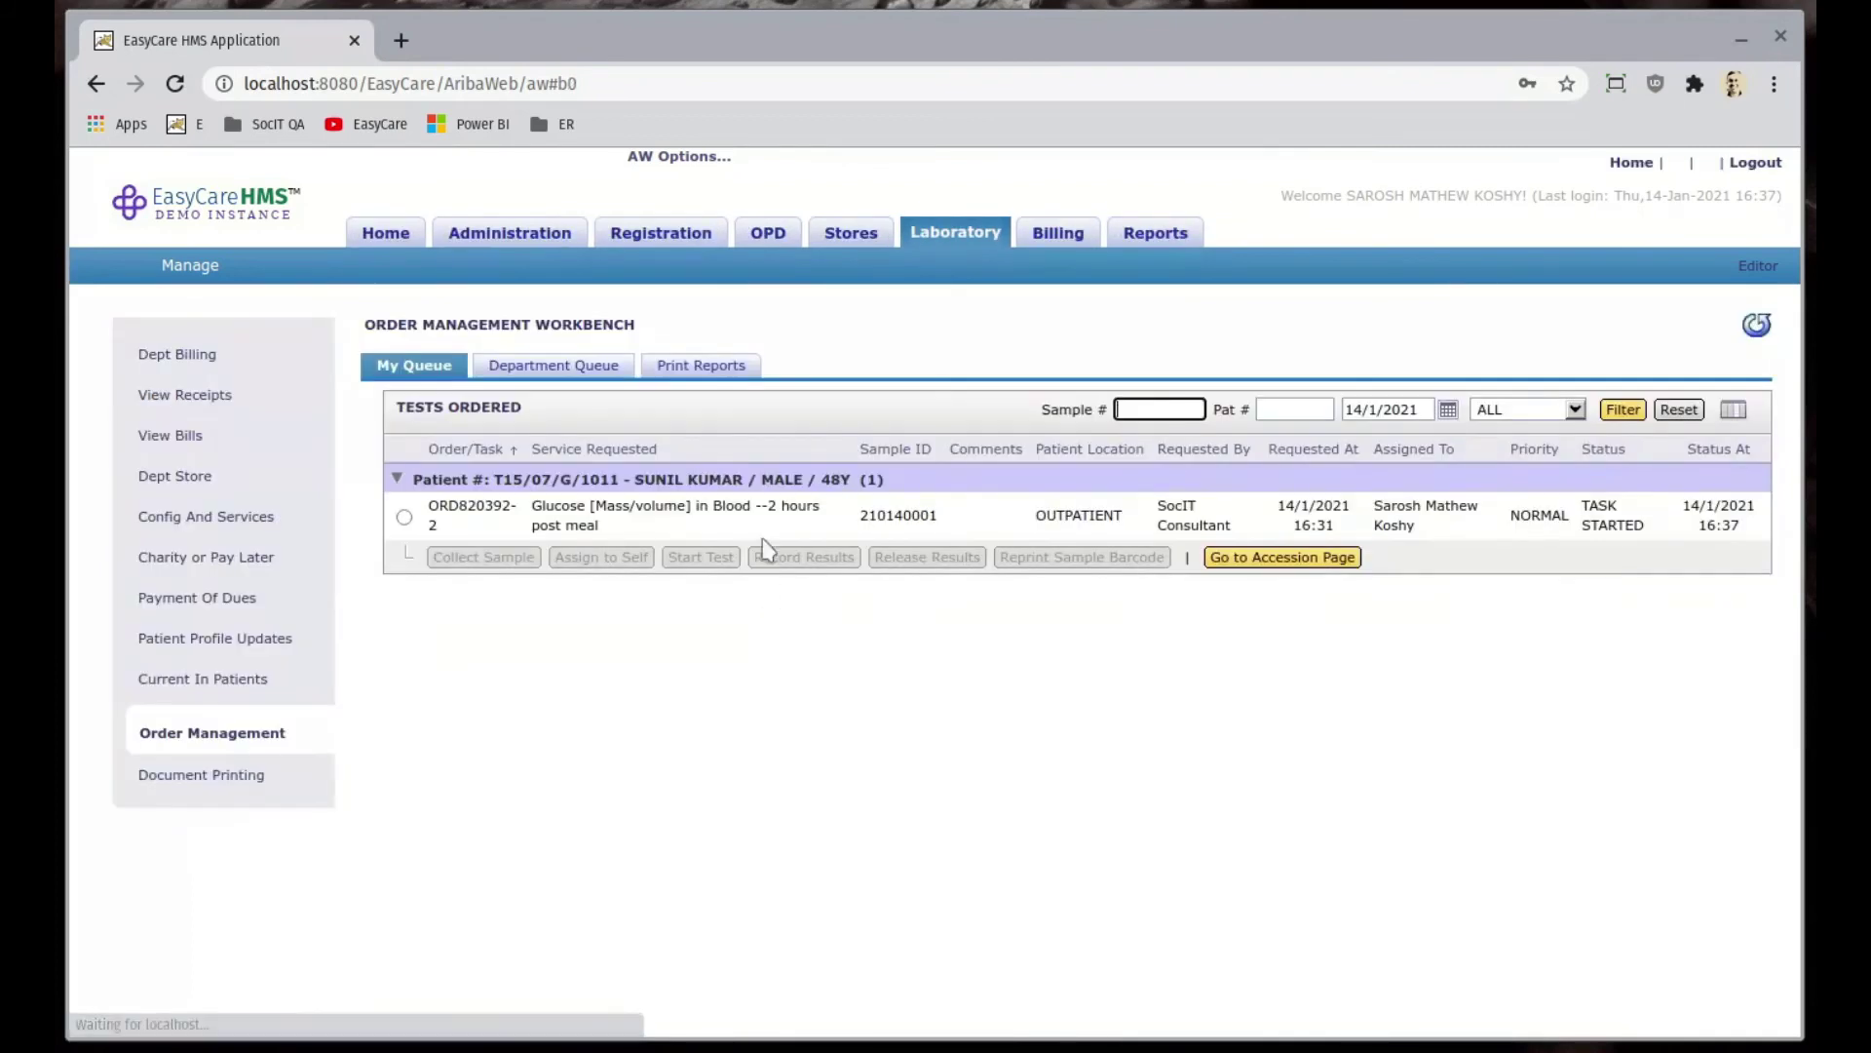
- Record the 442 mg/dL post-meal glucose result, confirm it's ready for release, and log out
{"action": "left_click", "coordinate": [796, 557]}
{"action": "left_click", "coordinate": [1257, 666]}
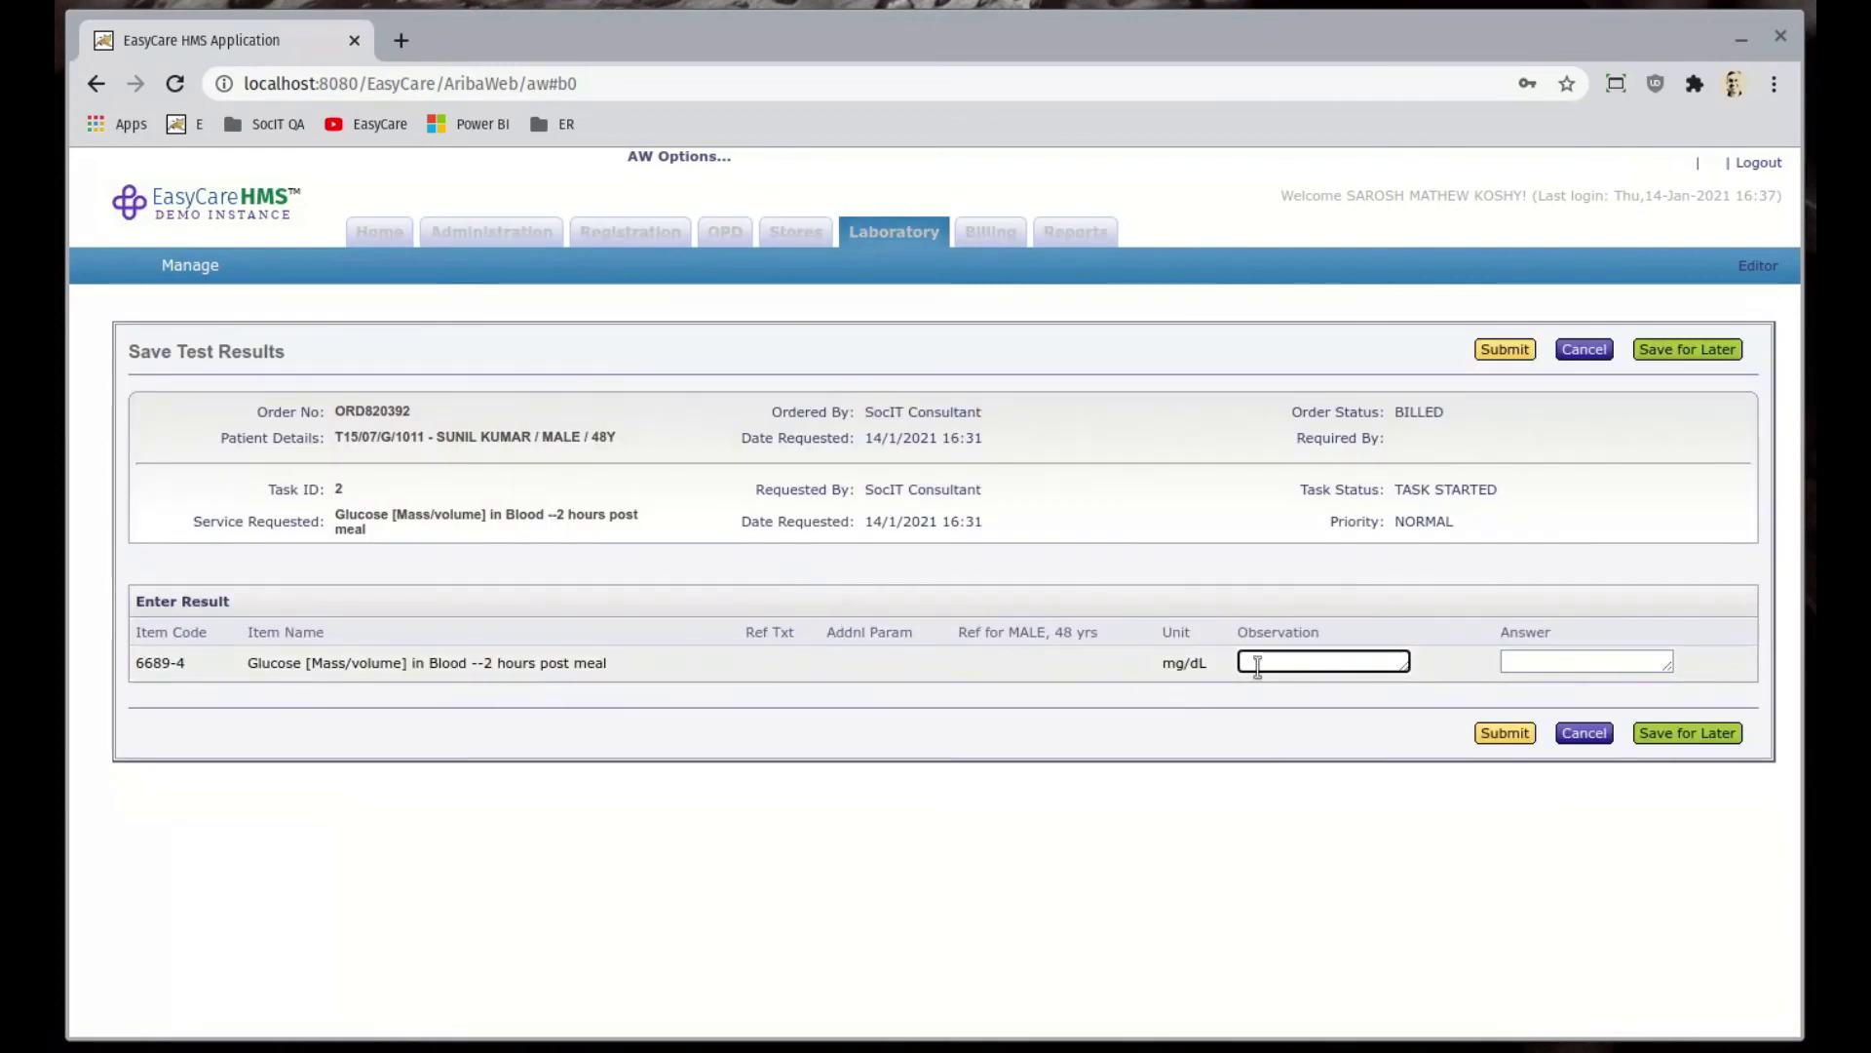
{"action": "left_click", "coordinate": [1501, 736]}
{"action": "left_click", "coordinate": [1140, 531]}
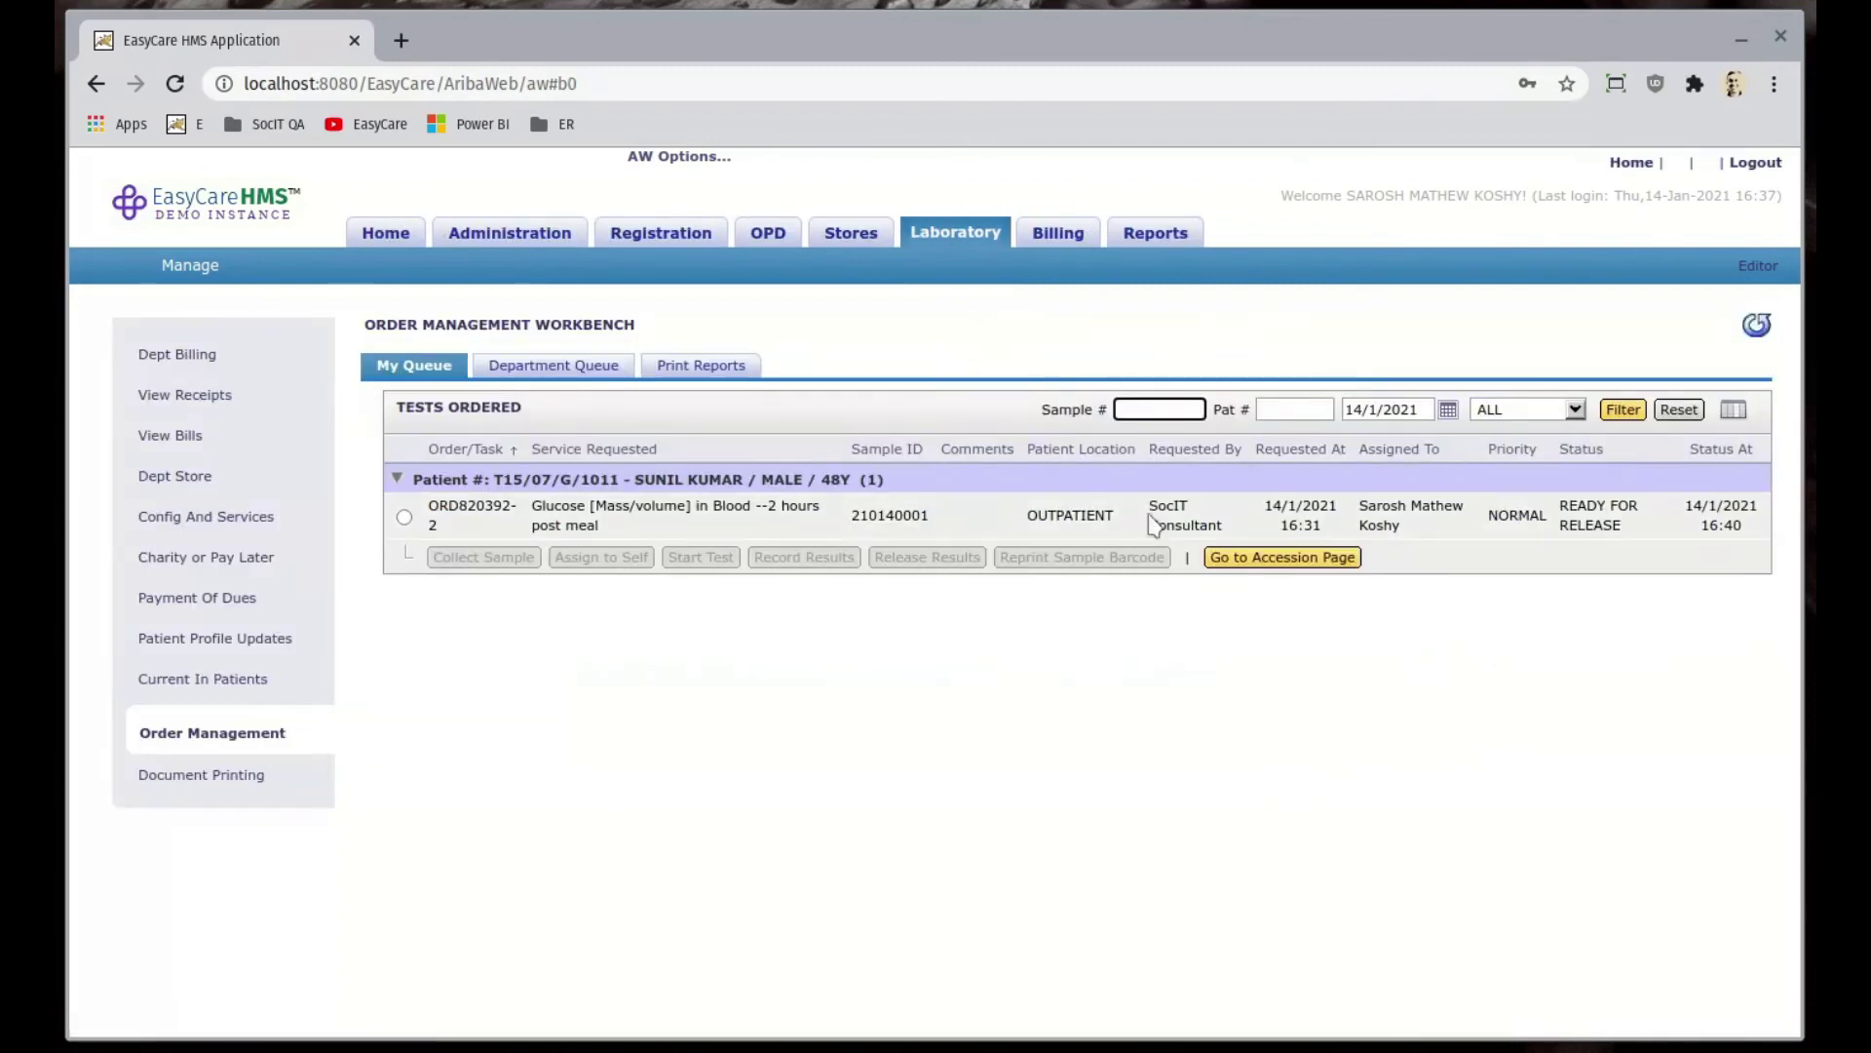
{"action": "triple_click", "coordinate": [1571, 528]}
{"action": "left_click", "coordinate": [1605, 844]}
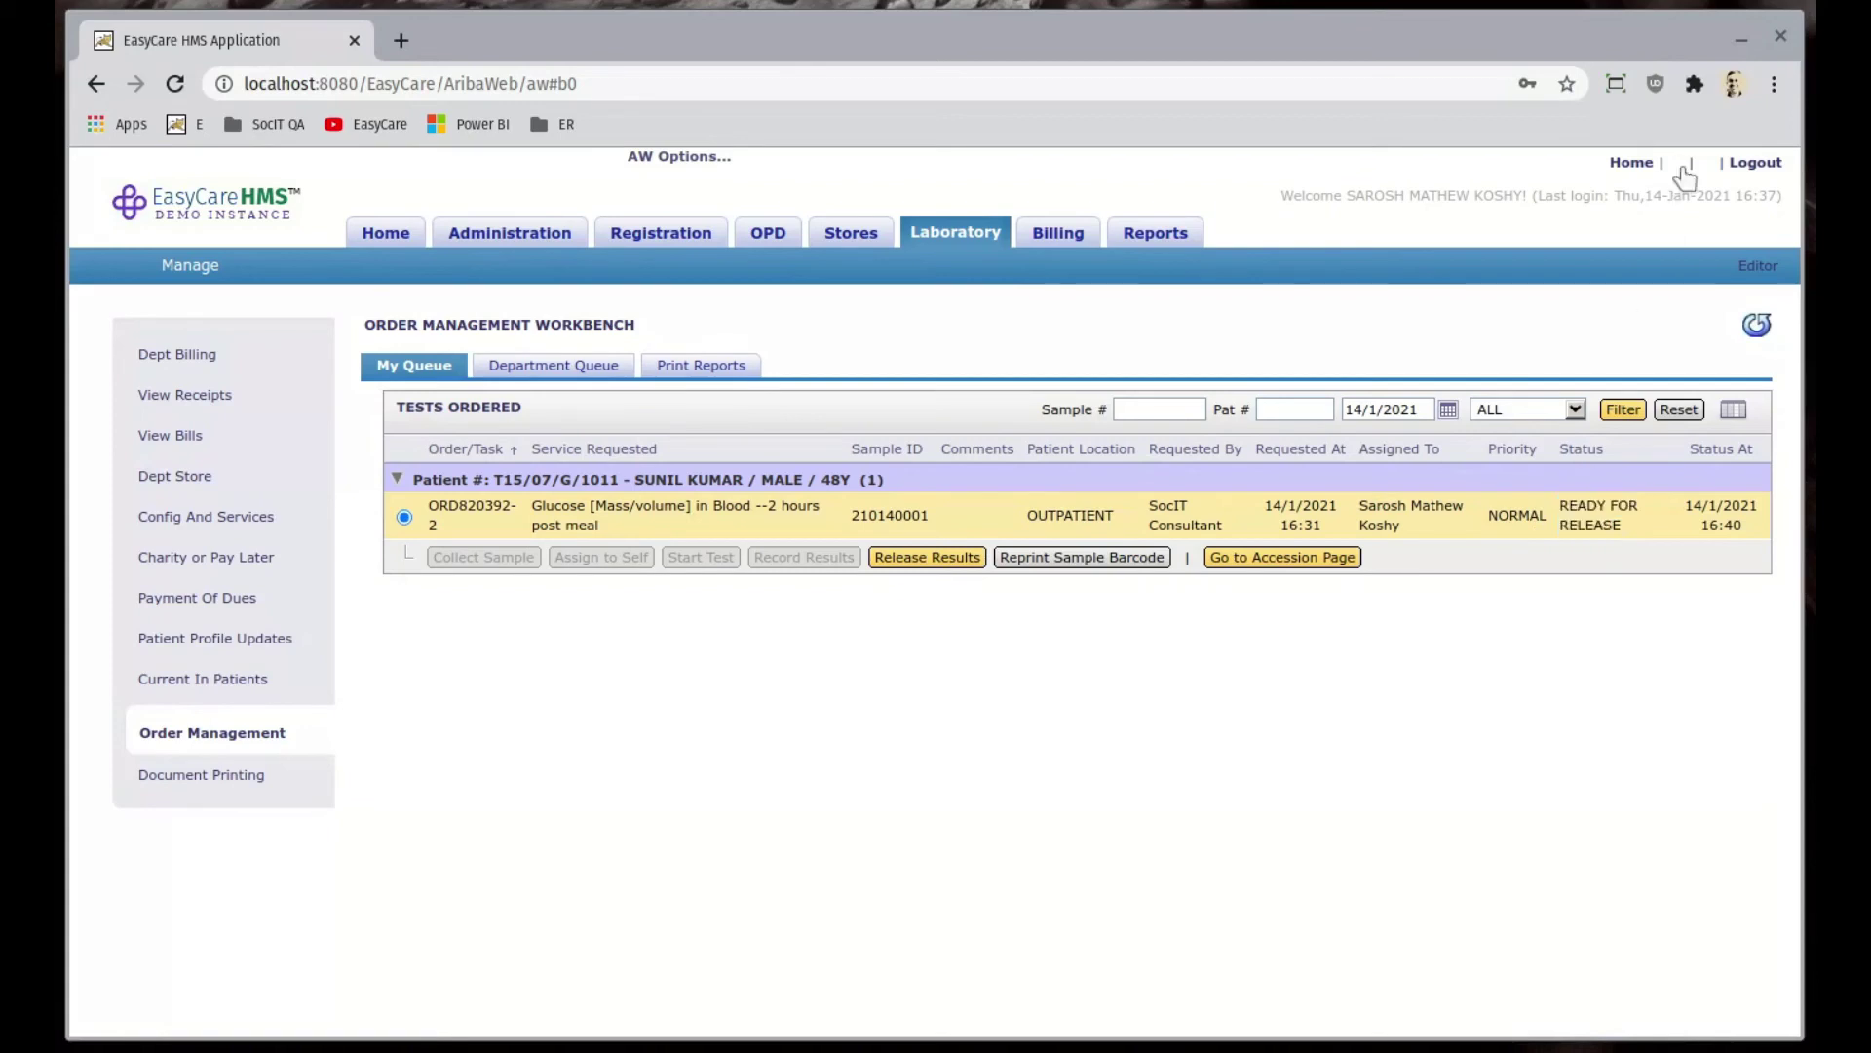
{"action": "left_click", "coordinate": [1769, 166]}
- Sign in as the consultant and list Previous Patients with their lab badges
{"action": "type", "text": "socitcons"}
{"action": "key", "text": "Tab"}
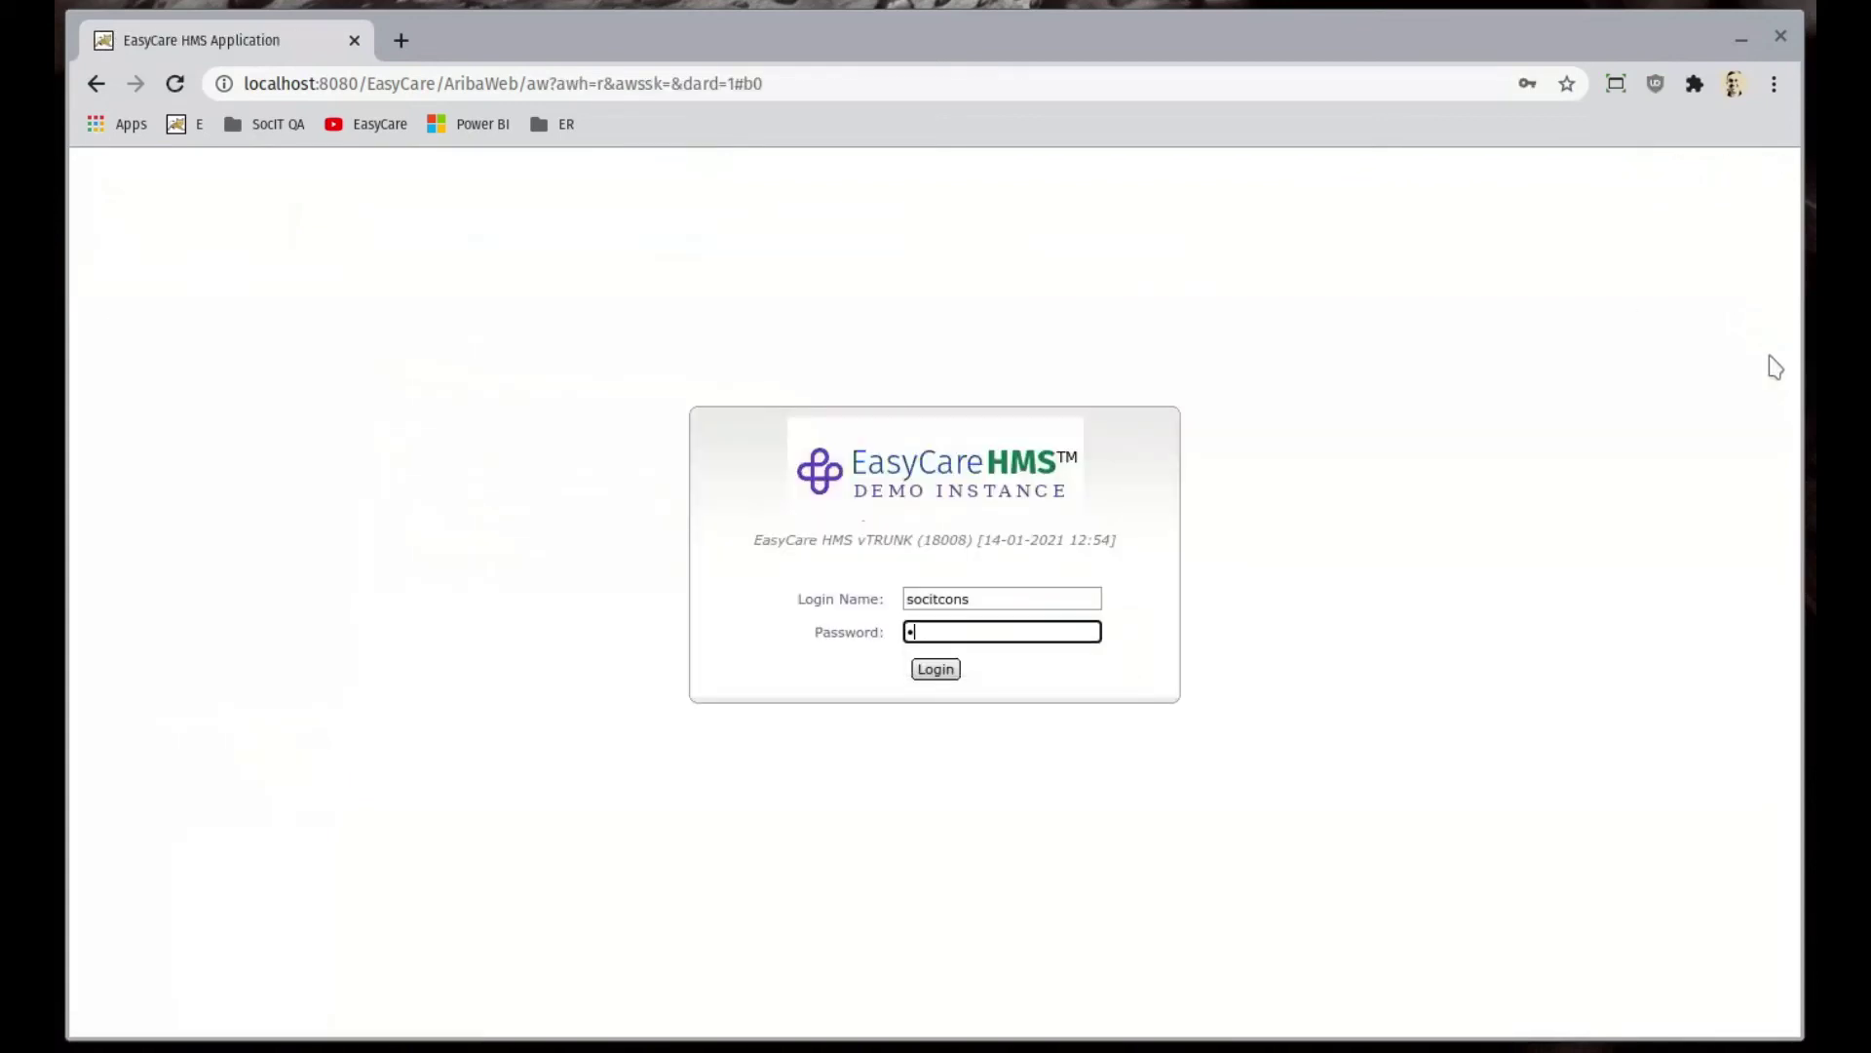
{"action": "key", "text": "Return"}
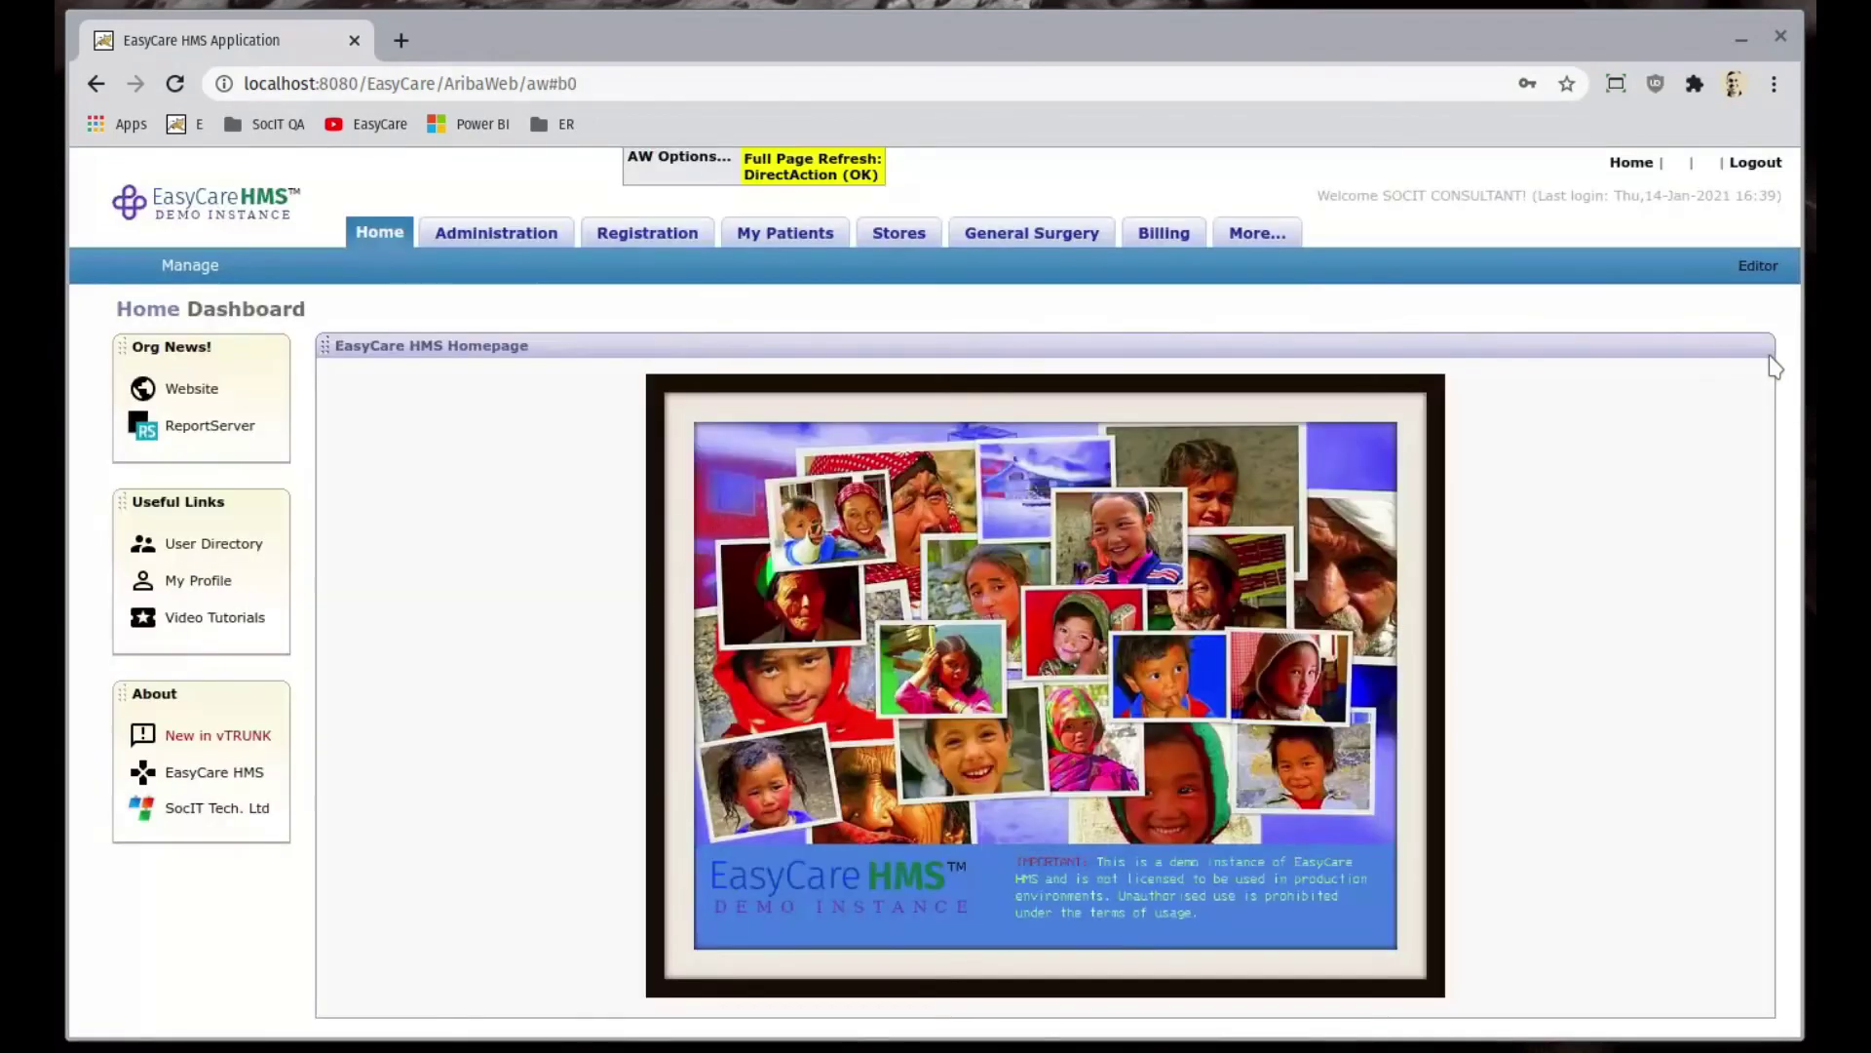
{"action": "left_click", "coordinate": [753, 241]}
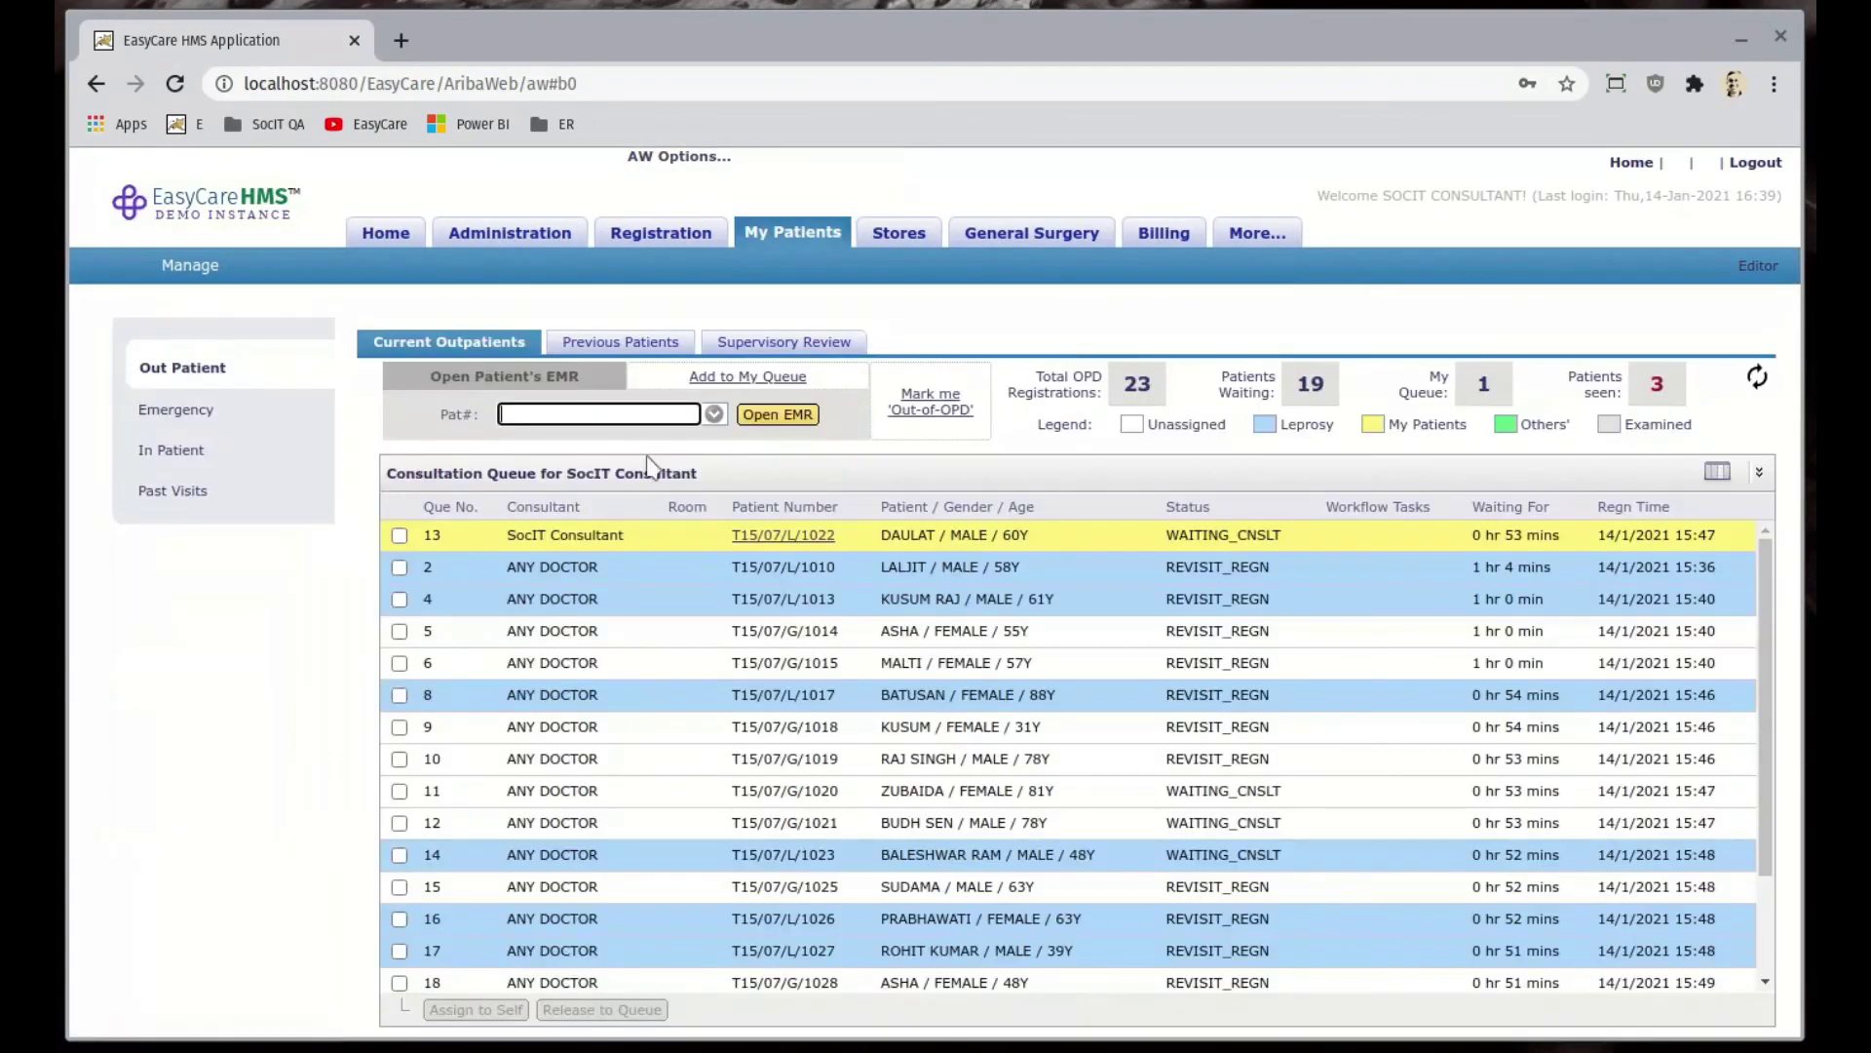
{"action": "left_click", "coordinate": [609, 343]}
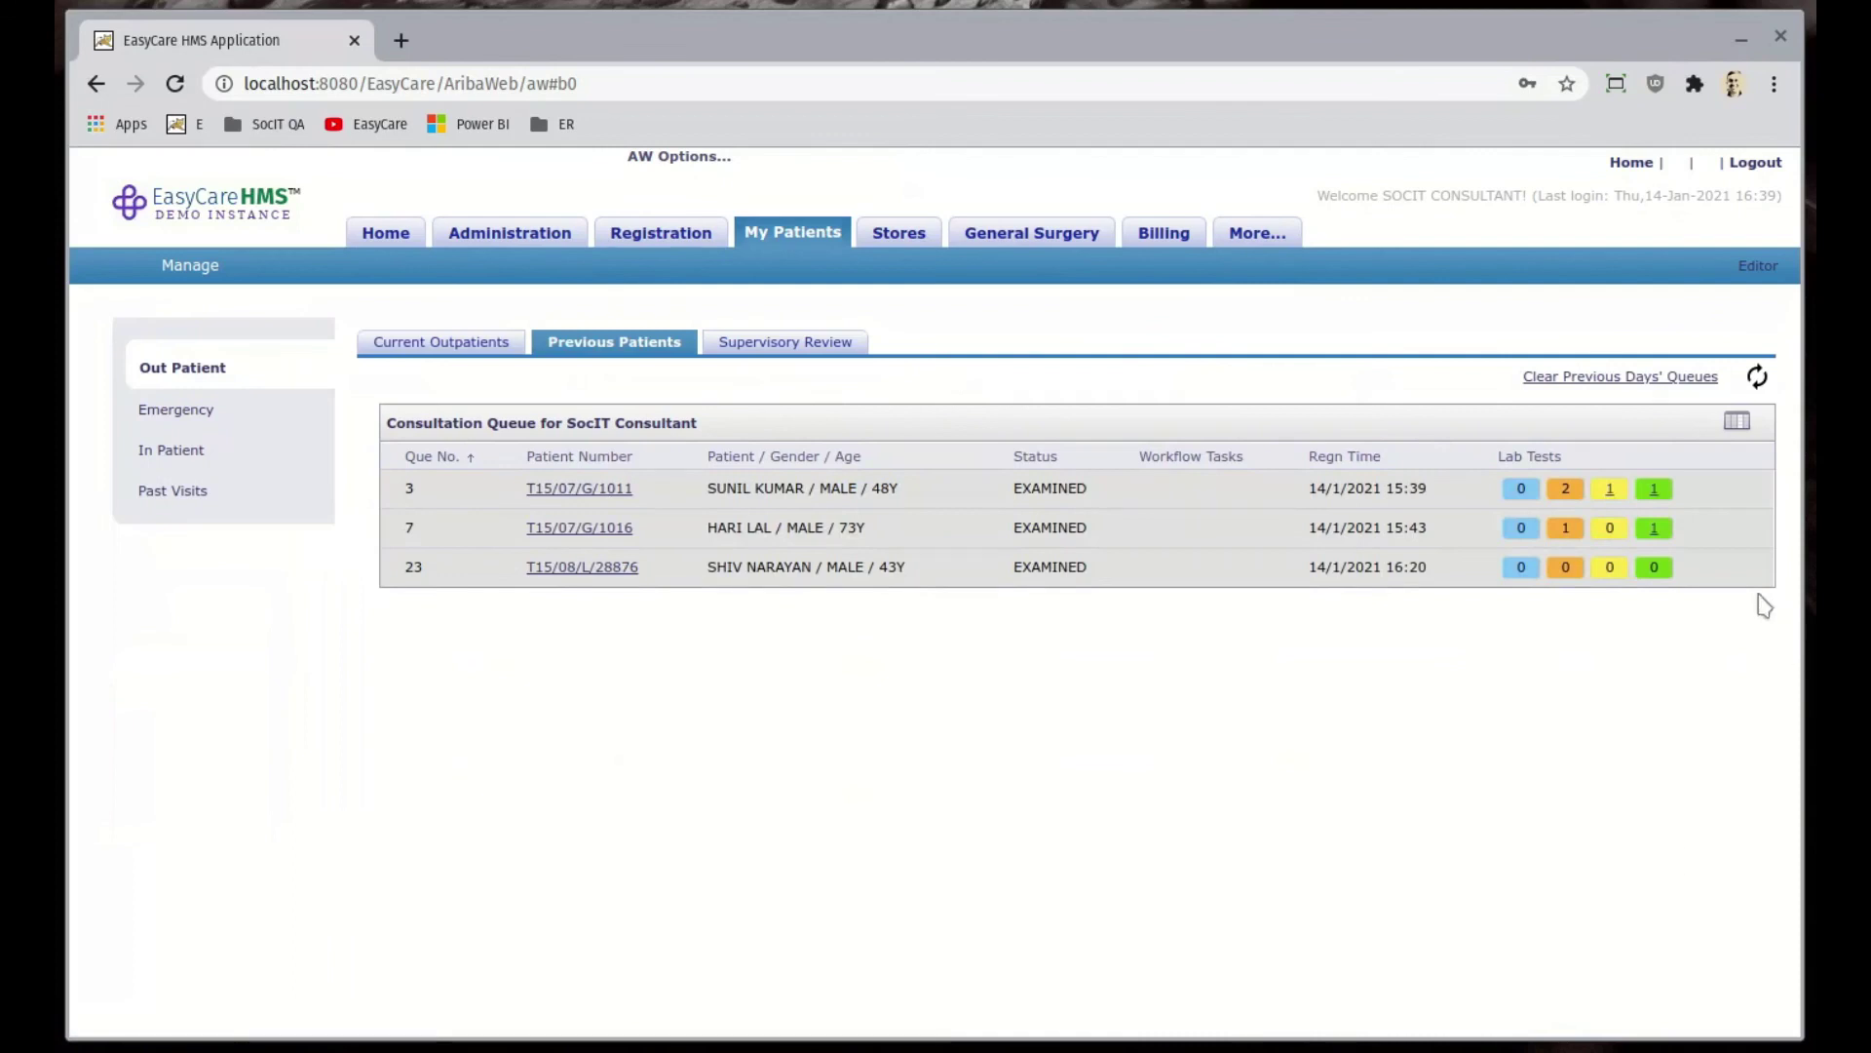
- Preview the post-meal glucose (442), fasting glucose and blood count reports, closing each
{"action": "left_click", "coordinate": [1611, 491]}
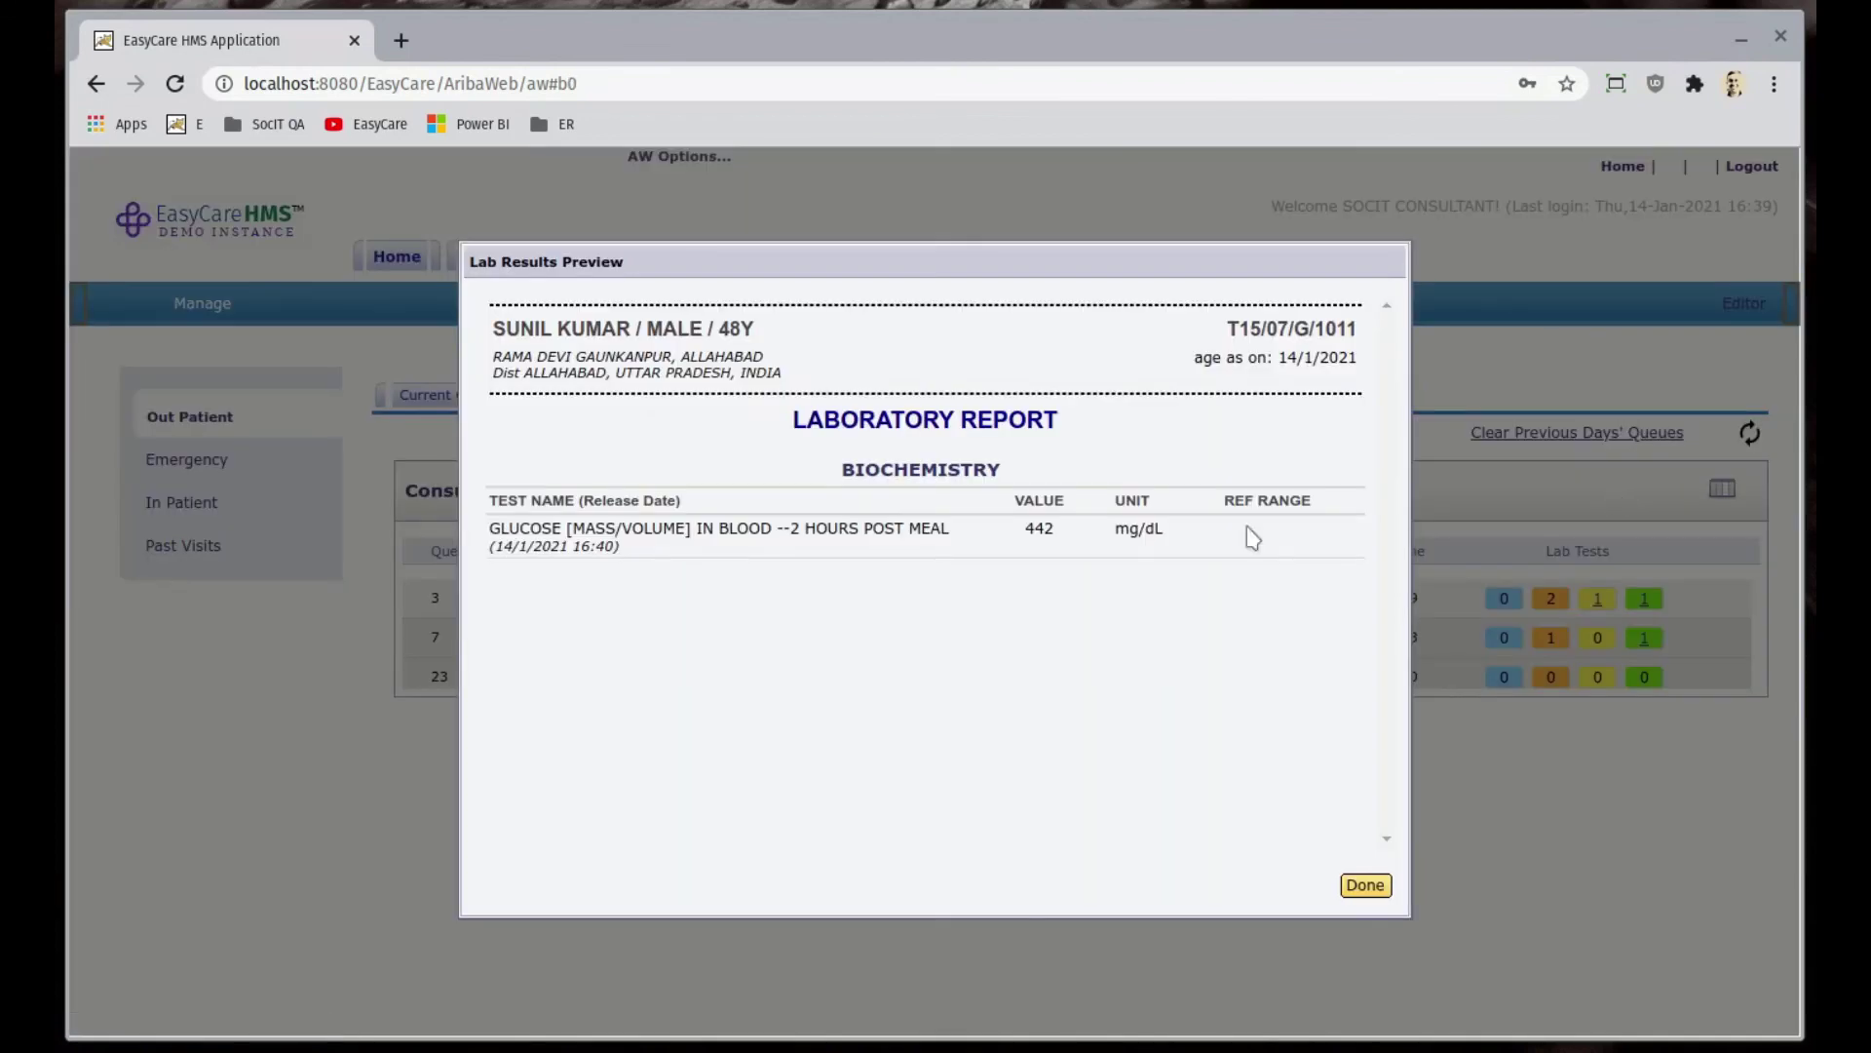
{"action": "left_click_drag", "start_coordinate": [1028, 523], "coordinate": [1046, 531]}
{"action": "left_click", "coordinate": [1366, 887]}
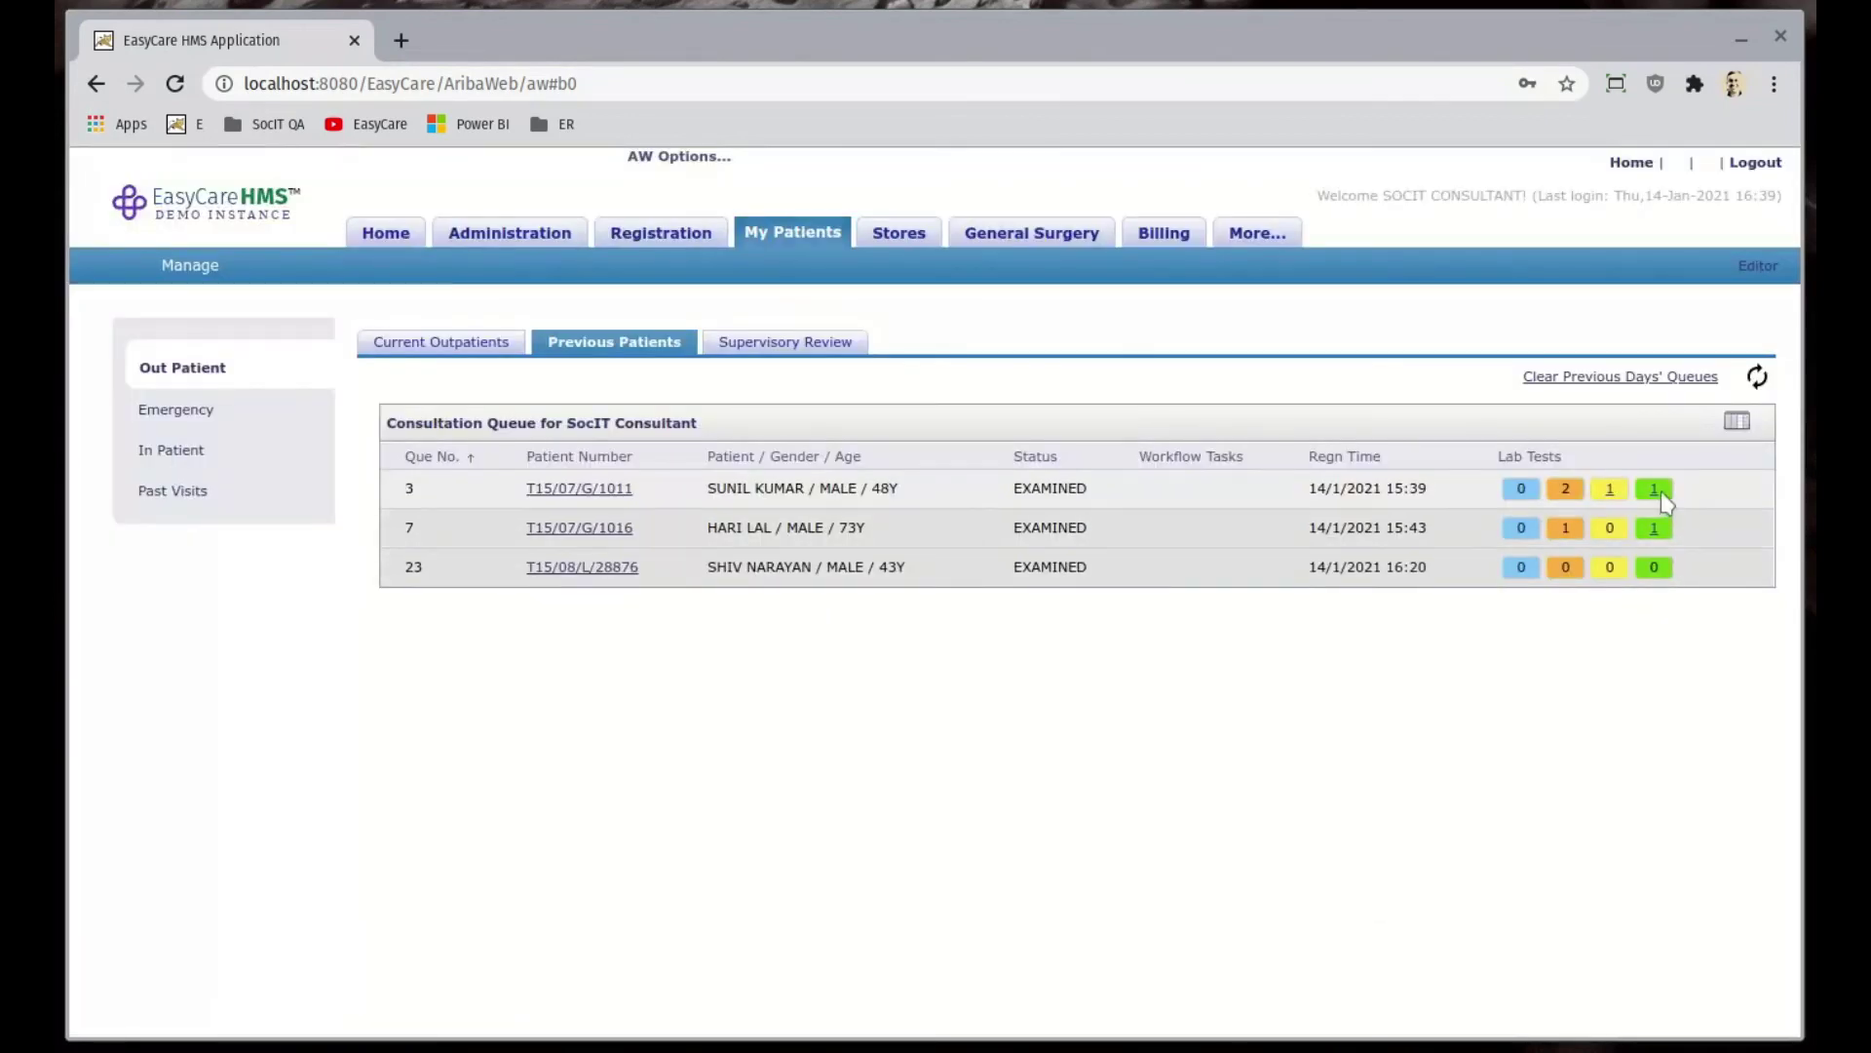
{"action": "left_click", "coordinate": [1654, 490]}
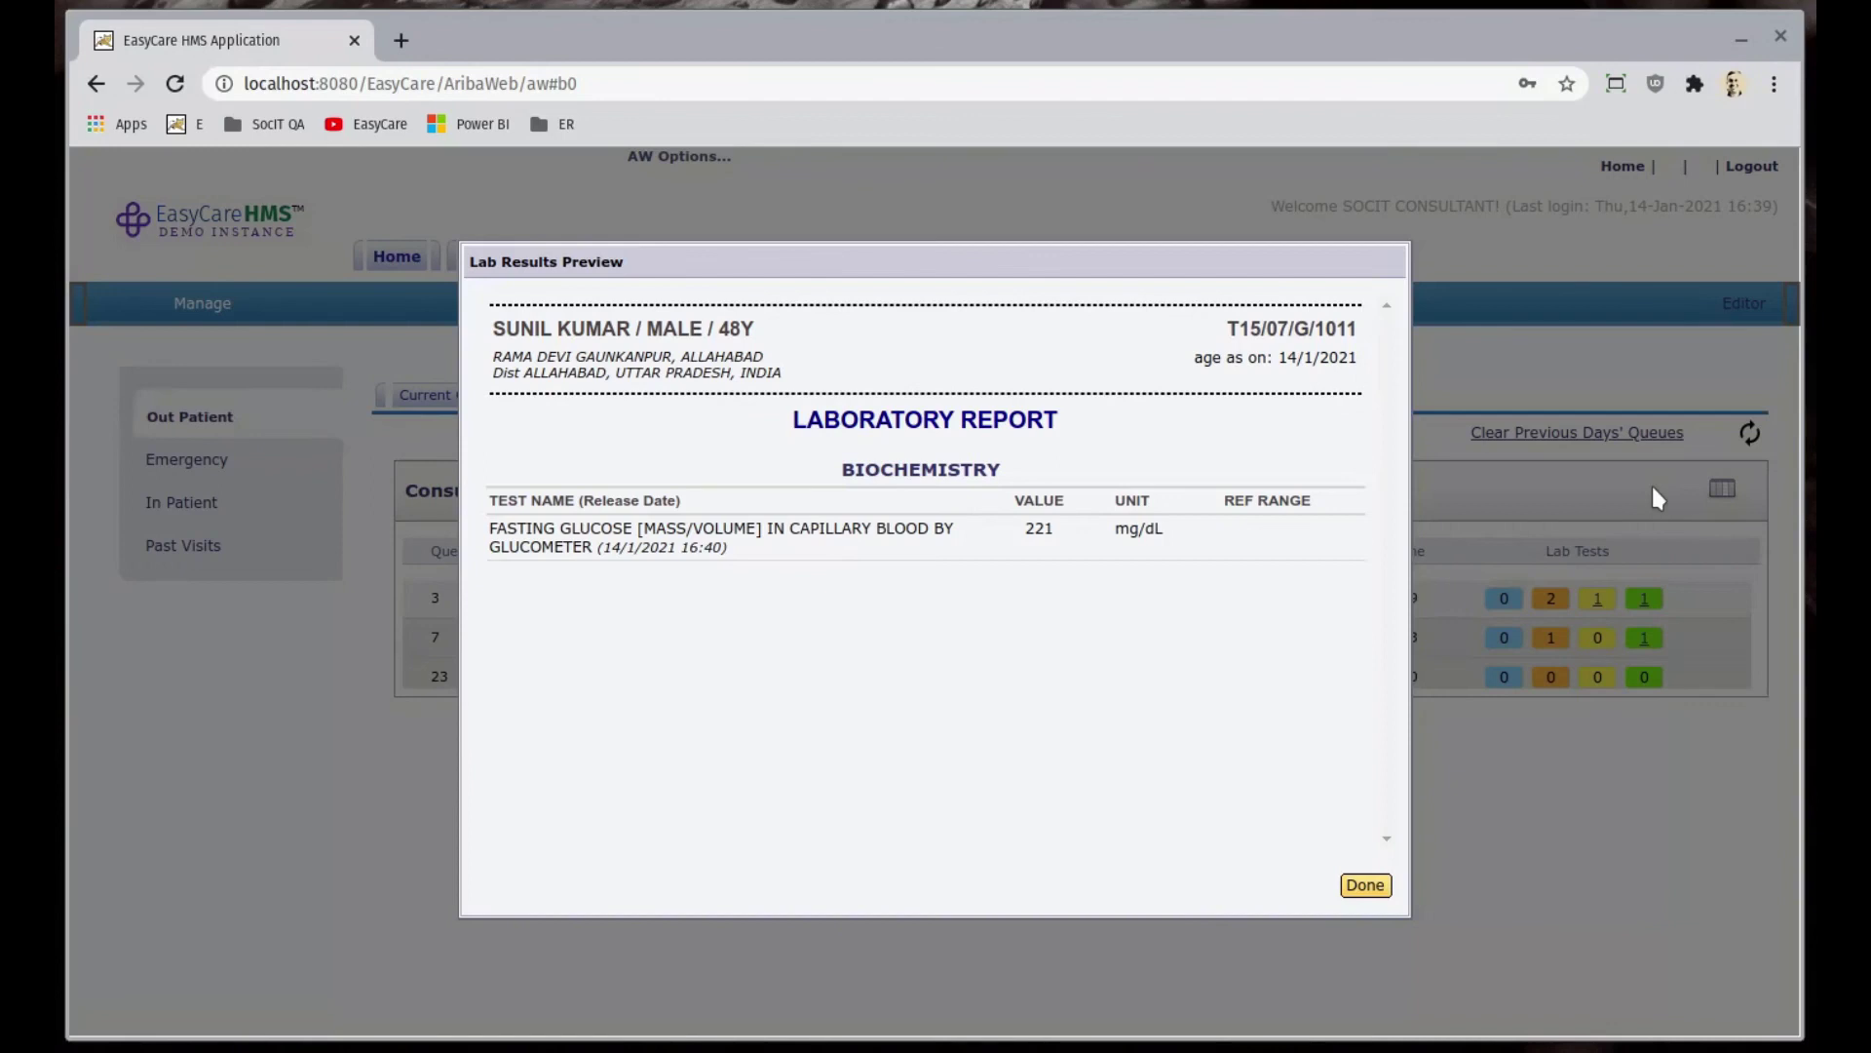
{"action": "left_click", "coordinate": [1365, 885]}
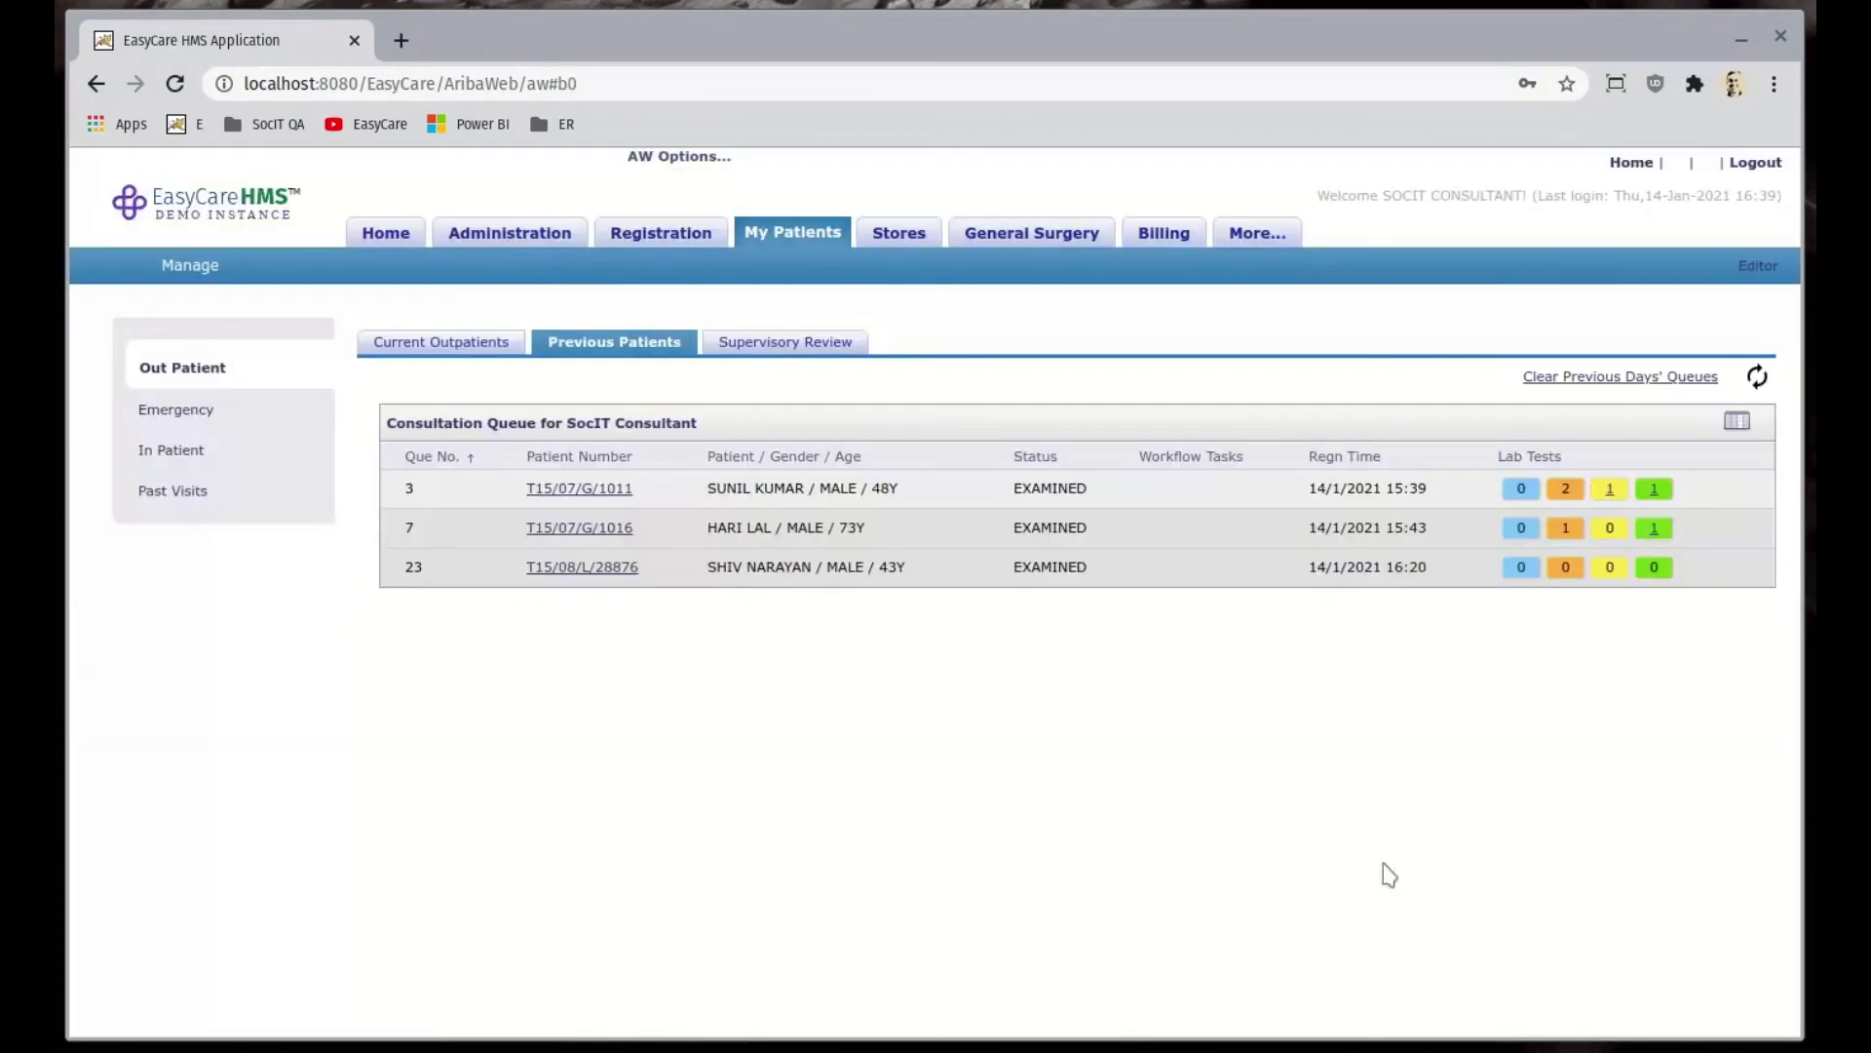
{"action": "left_click", "coordinate": [1654, 530]}
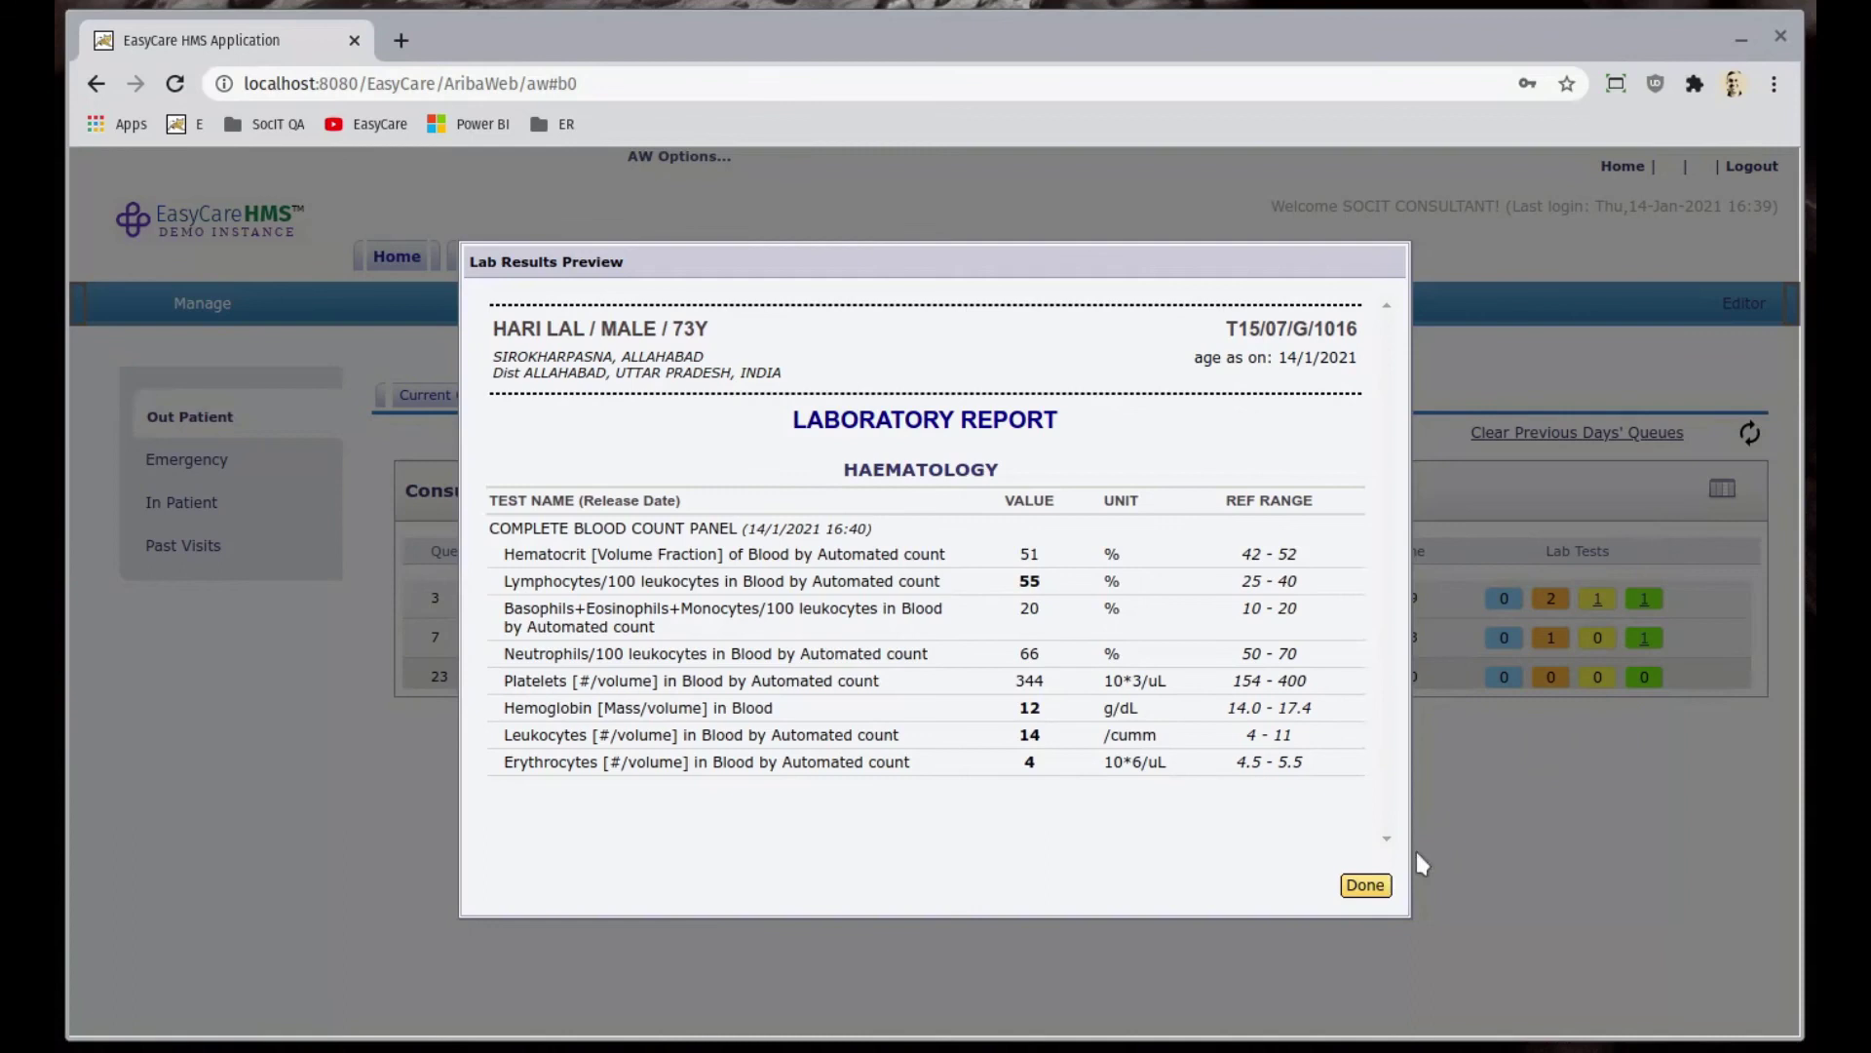
{"action": "left_click", "coordinate": [1365, 885]}
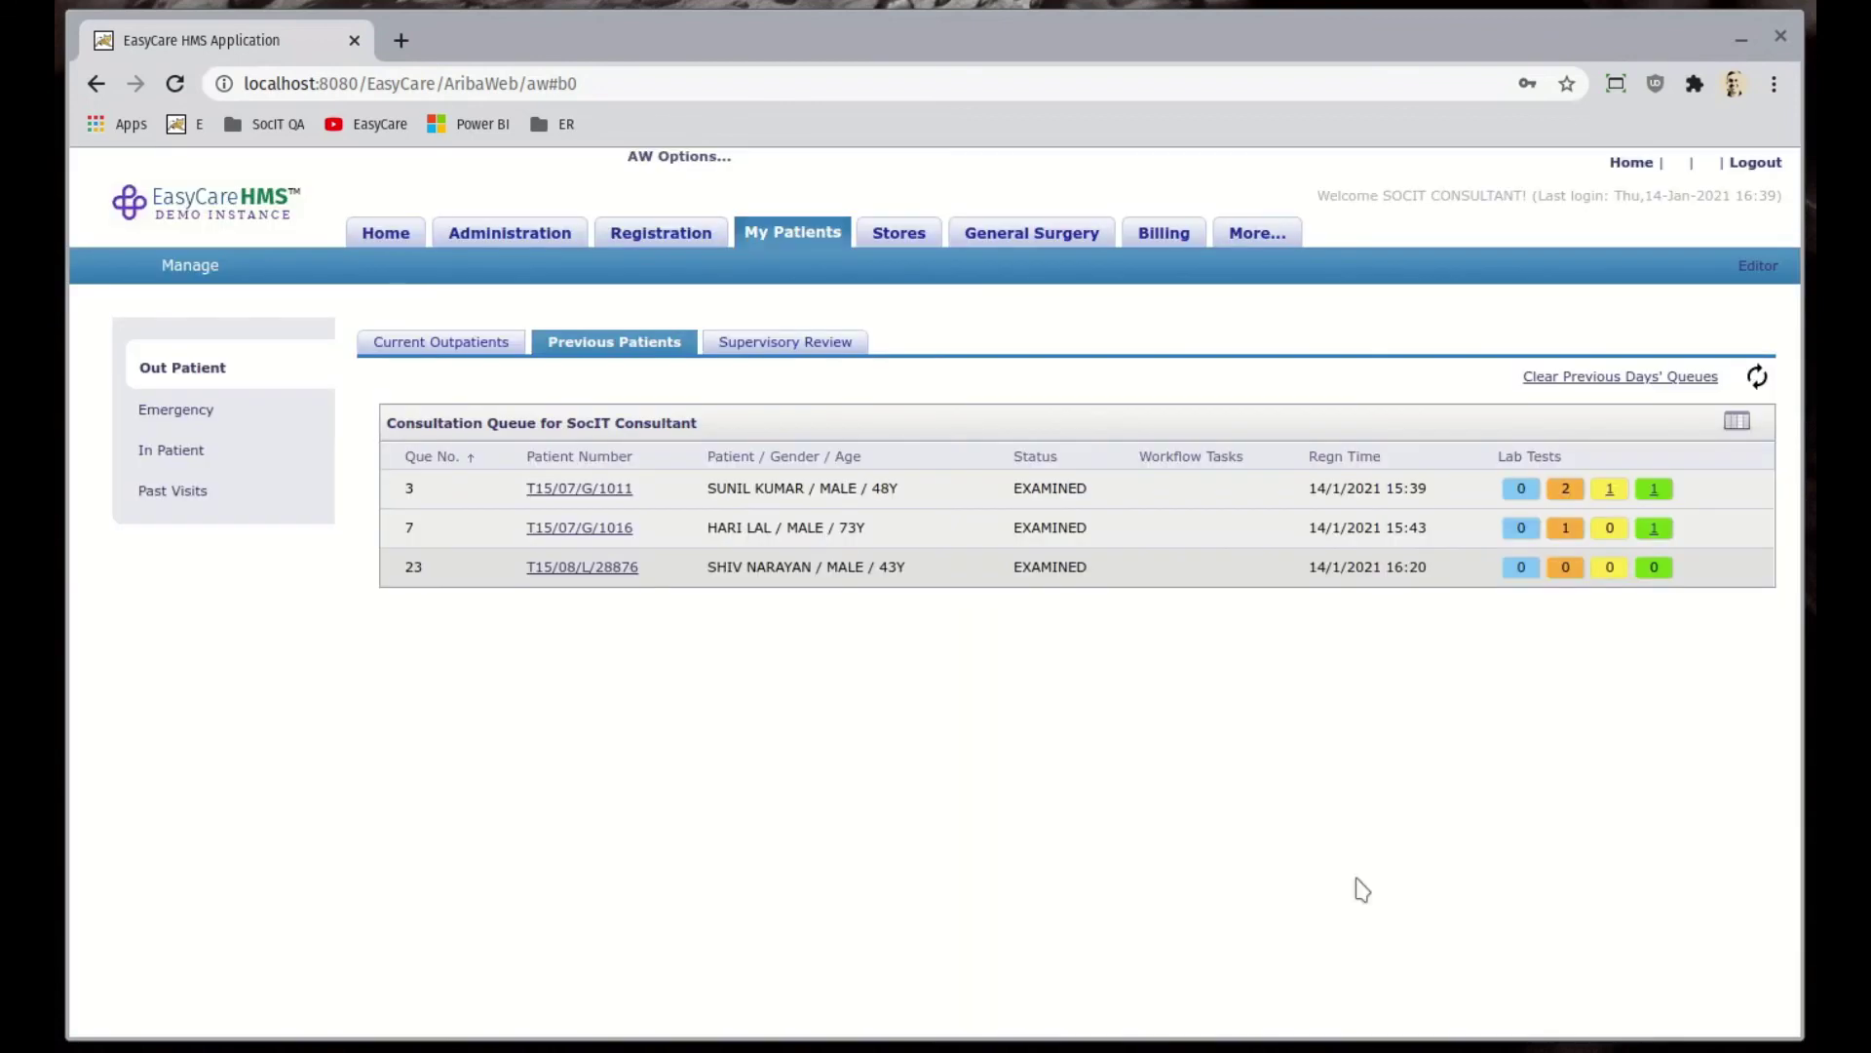